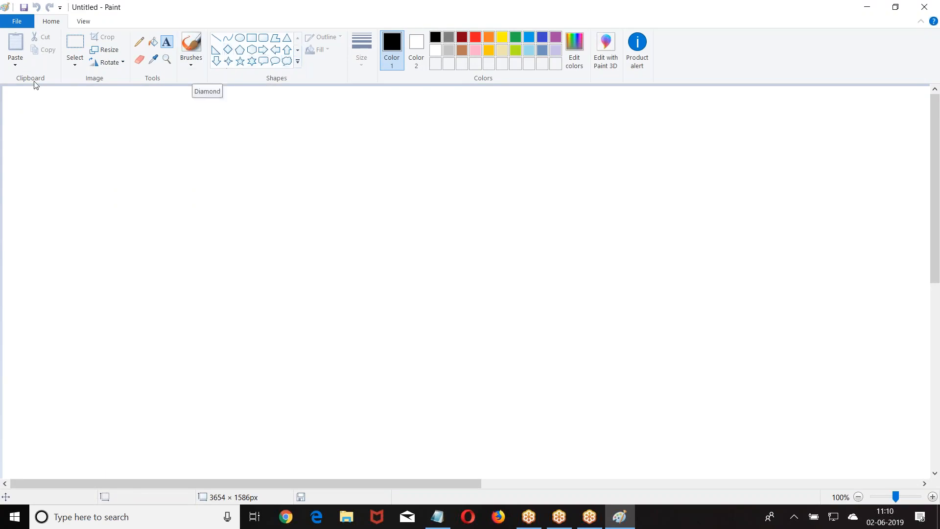
Place an empty text box at the top-left corner of the canvas.
left_click(216, 157)
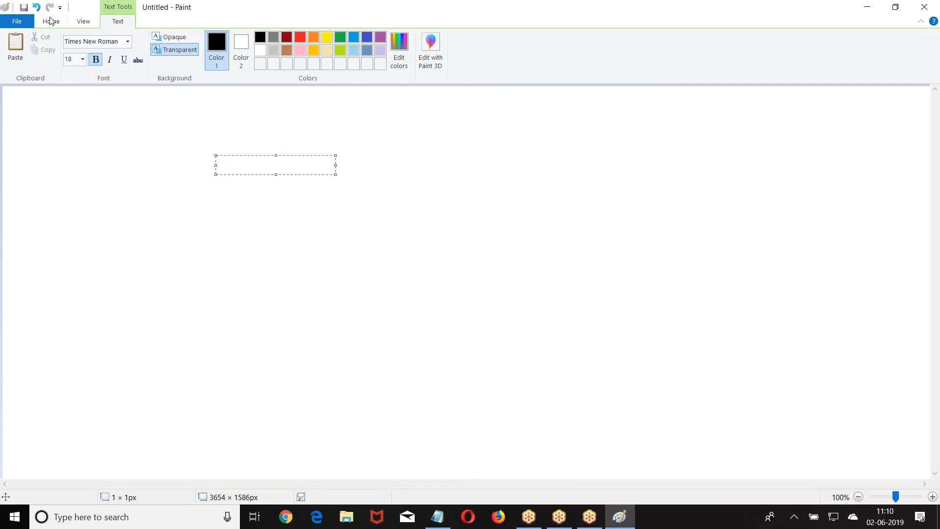
left_click(18, 101)
left_click(31, 151)
left_click(10, 101)
left_click(40, 126)
left_click(7, 99)
Type three first names on separate lines with blank lines between, and commit them.
type("Win")
key("BackSpace")
key("BackSpace")
key("BackSpace")
type("Ravi")
key("BackSpace")
key("BackSpace")
key("BackSpace")
key("BackSpace")
key("BackSpace")
type("Ravi")
key("Return")
key("Return")
type("Kiran")
key("Return")
key("Return")
type("P")
key("BackSpace")
type("Faraz")
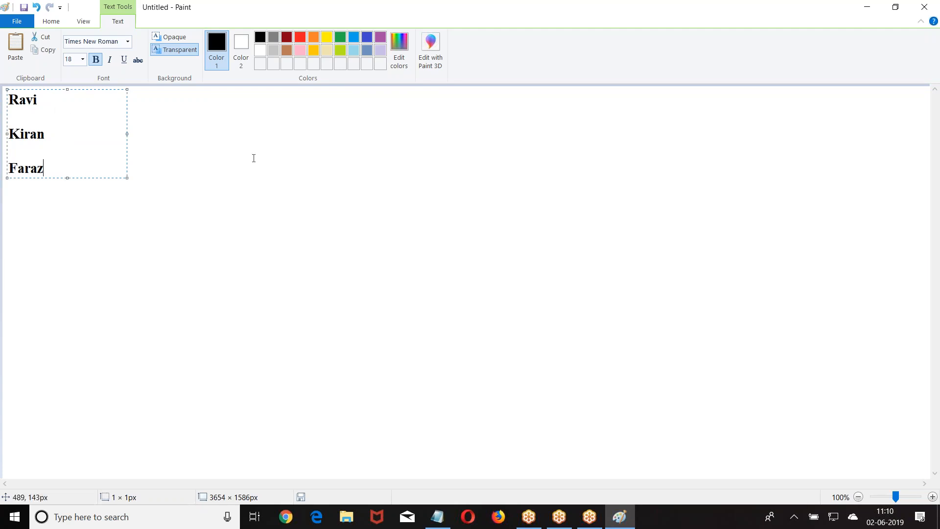
left_click(225, 147)
Add a ===> arrow to the right of each of the three names.
left_click(62, 100)
type("===>")
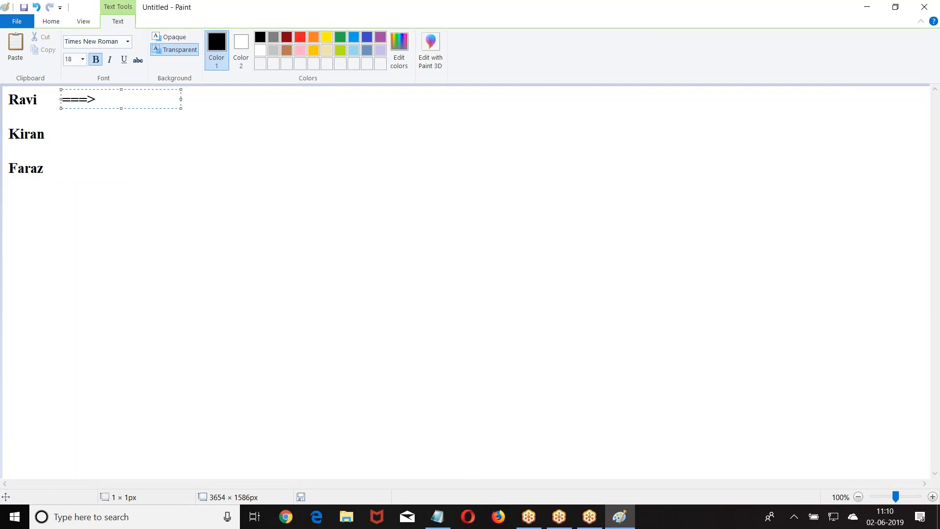
key("Return")
key("Return")
type("===>")
key("Return")
key("Return")
type("====")
key("BackSpace")
type(">")
left_click(235, 172)
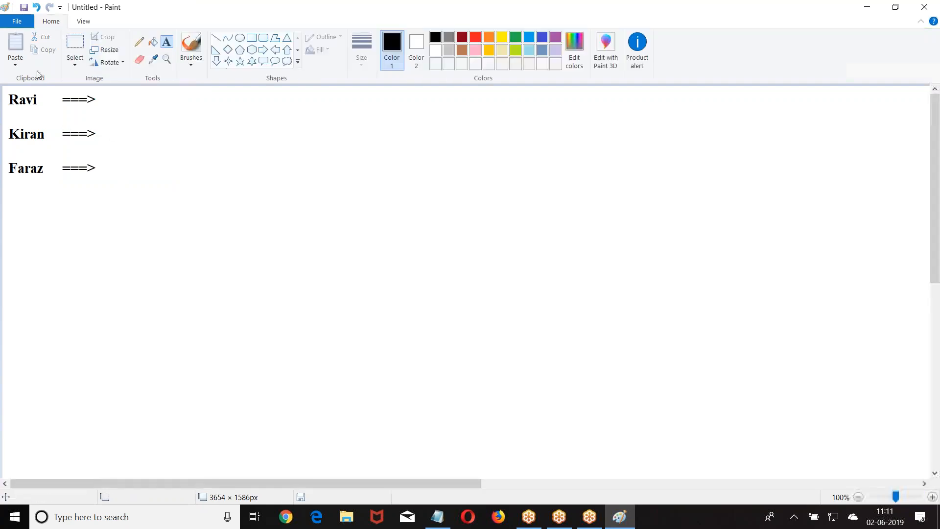
Type the amounts 25 Lakh, 40 Lakh and 50 Lakh beside the arrows.
left_click(108, 100)
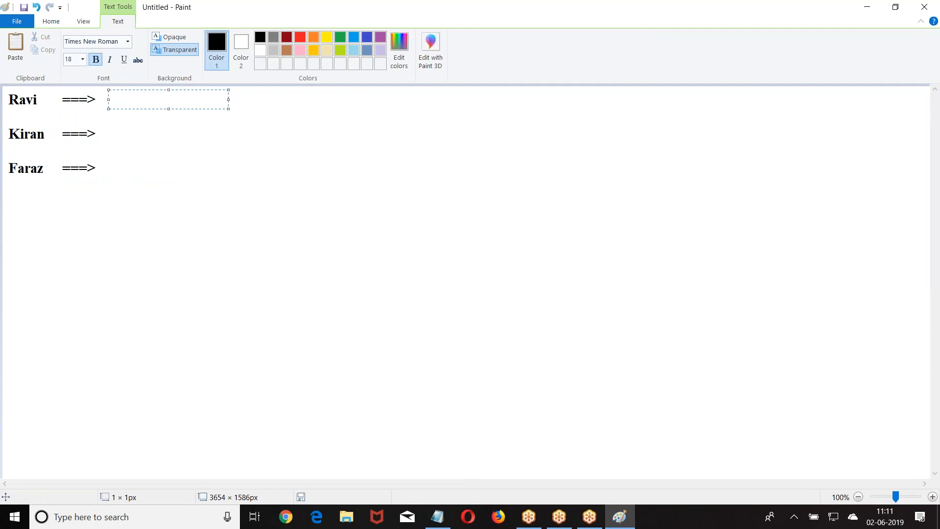
type("25,")
key("BackSpace")
type("Lakh")
key("Return")
key("Return")
type("40 Lakh")
key("Return")
type("50 Lakh")
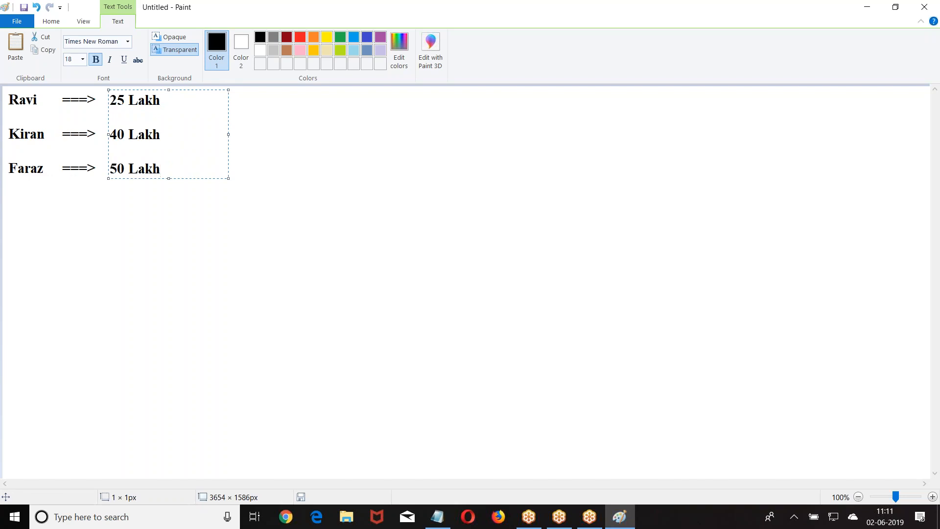
left_click(294, 191)
Draw a black rectangle around the list, plus two boxes to its right with header strips.
left_click(251, 38)
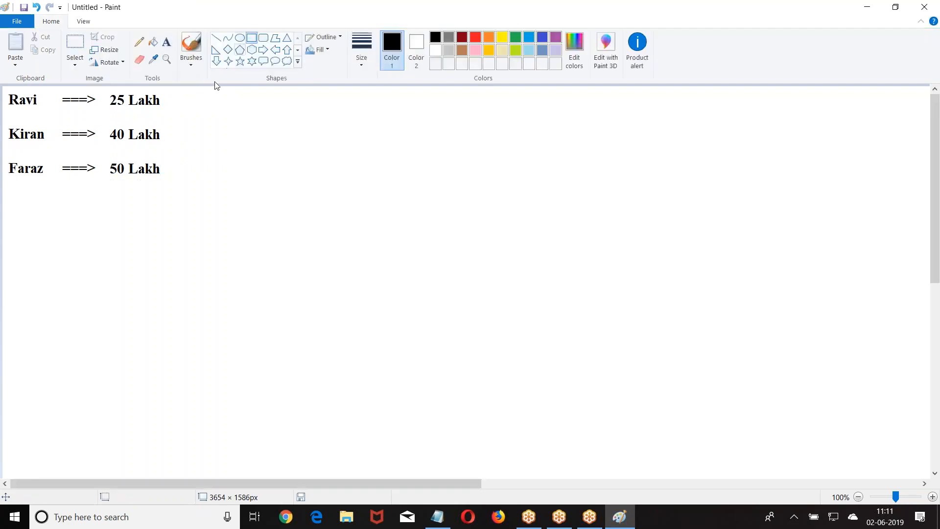
mouse_move(4, 87)
left_mouse_down()
mouse_move(147, 135)
mouse_move(196, 191)
left_mouse_up()
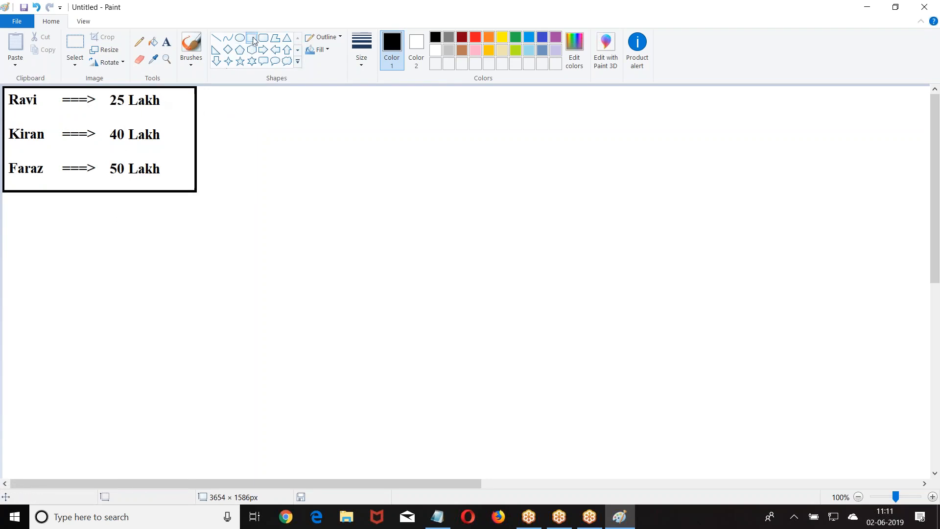
mouse_move(219, 98)
left_mouse_down()
mouse_move(346, 155)
mouse_move(357, 200)
left_mouse_up()
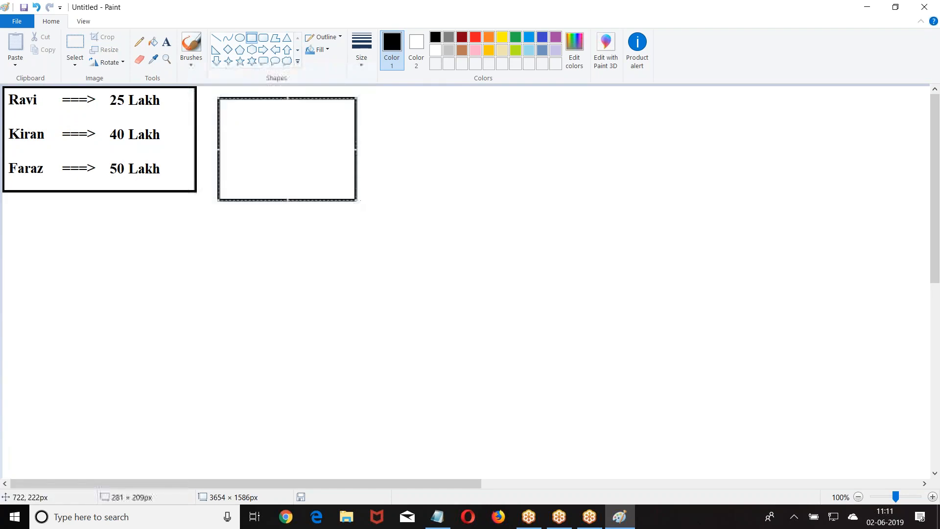
left_click_drag(219, 99, 518, 197)
left_click(386, 139)
left_click(620, 168)
left_click_drag(379, 97, 516, 121)
left_click(609, 135)
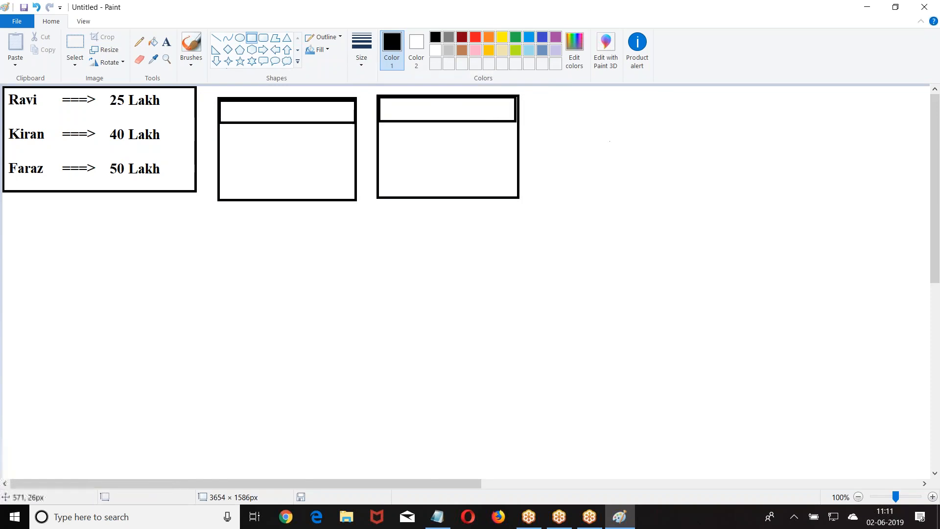
Title the two side boxes' header strips India and NRI.
left_click(172, 42)
left_click(243, 104)
type("D c")
key("BackSpace")
type("mes")
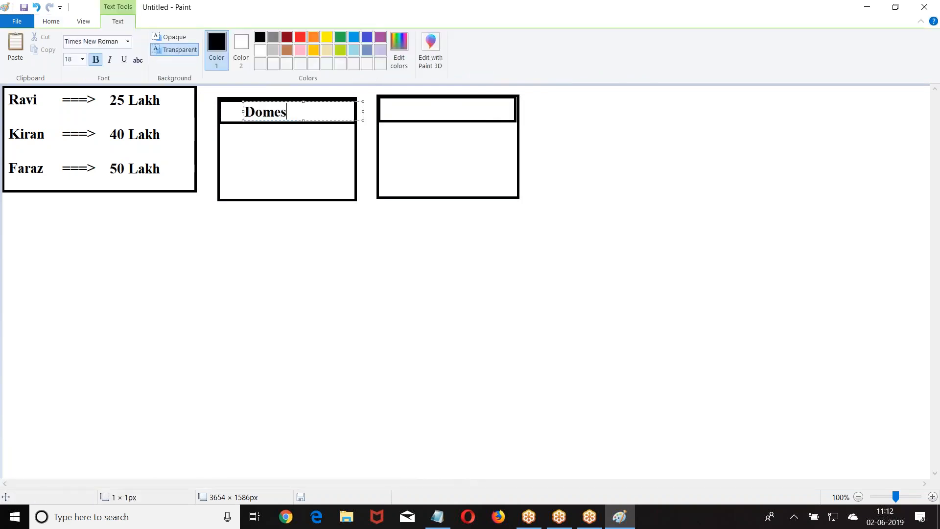
type("tic")
key("BackSpace")
key("BackSpace")
key("BackSpace")
key("BackSpace")
key("BackSpace")
key("BackSpace")
key("BackSpace")
key("BackSpace")
type("India")
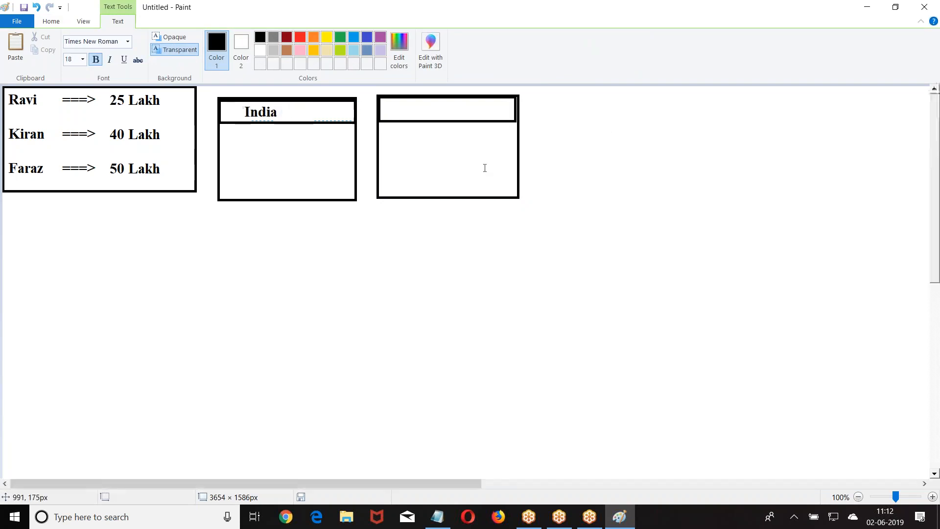
left_click(414, 108)
left_click(413, 107)
type("NRI")
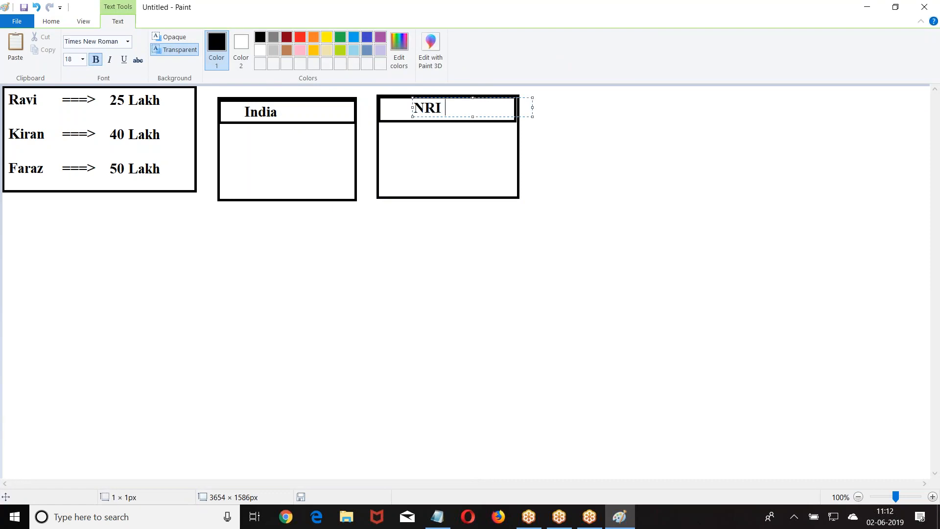
left_click(383, 163)
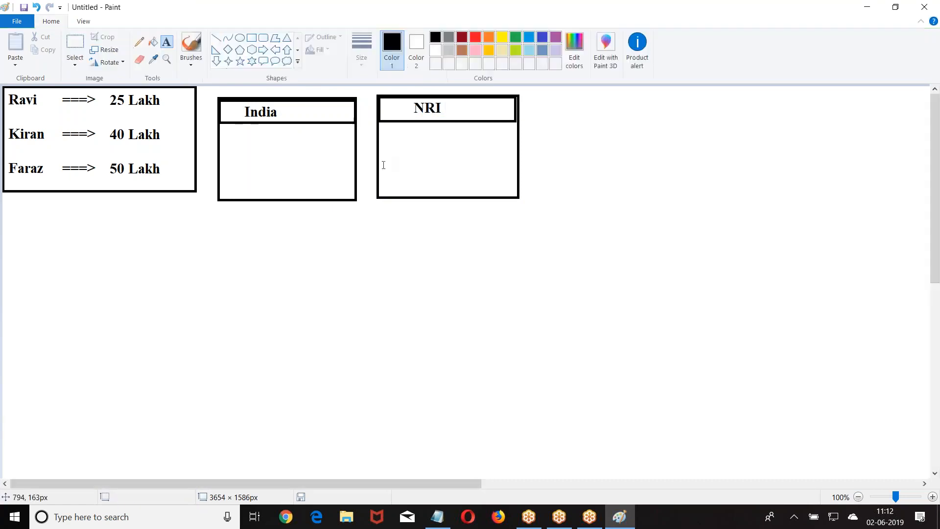
List two name entries valued 30 and 50 inside the India box.
left_click(227, 139)
type("Rav")
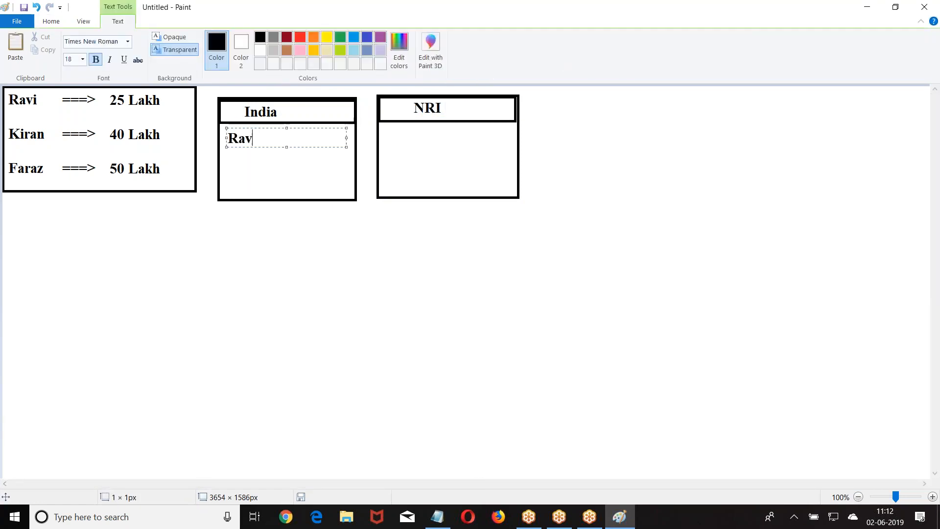
type("i --30")
key("Return")
type("Kiran -")
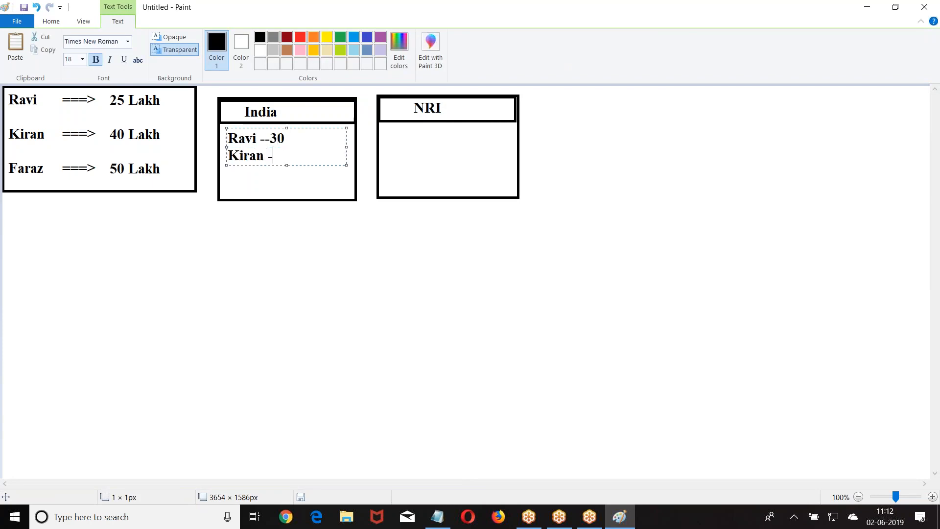
type("--4")
key("BackSpace")
key("BackSpace")
key("BackSpace")
type("-")
type("4")
key("BackSpace")
type("50")
left_click(277, 138)
left_click(267, 138)
left_click(398, 134)
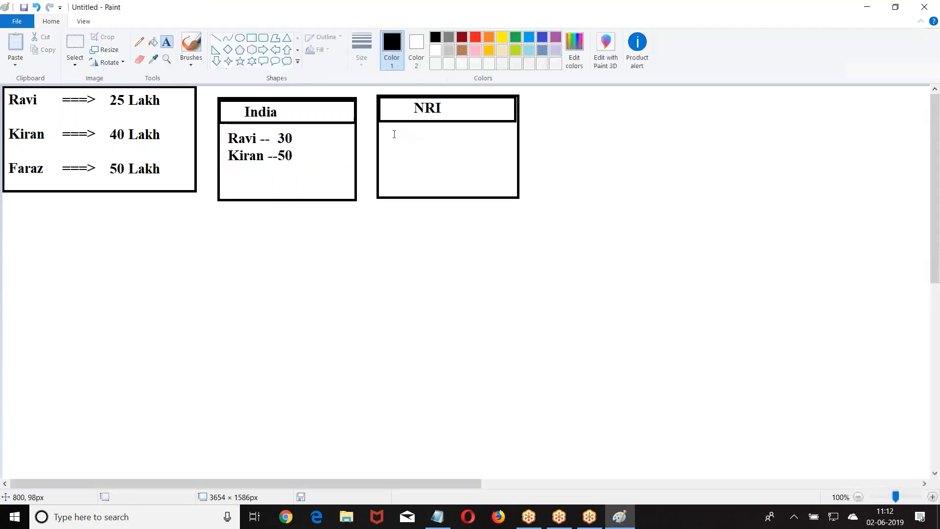
Enter the first two NRI entries, valued 40 and 50.
left_click(394, 135)
type("Rav")
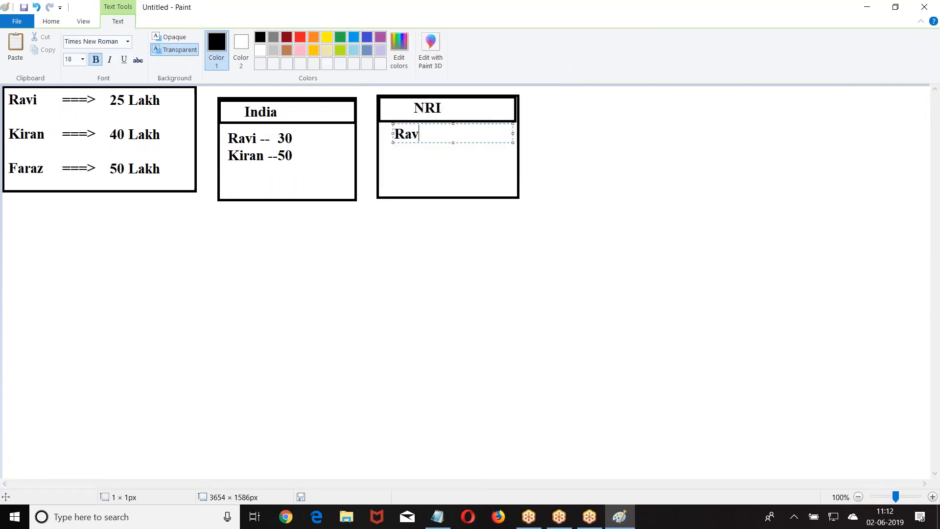
type("i --- 40")
key("Return")
key("Return")
type("Kiran --")
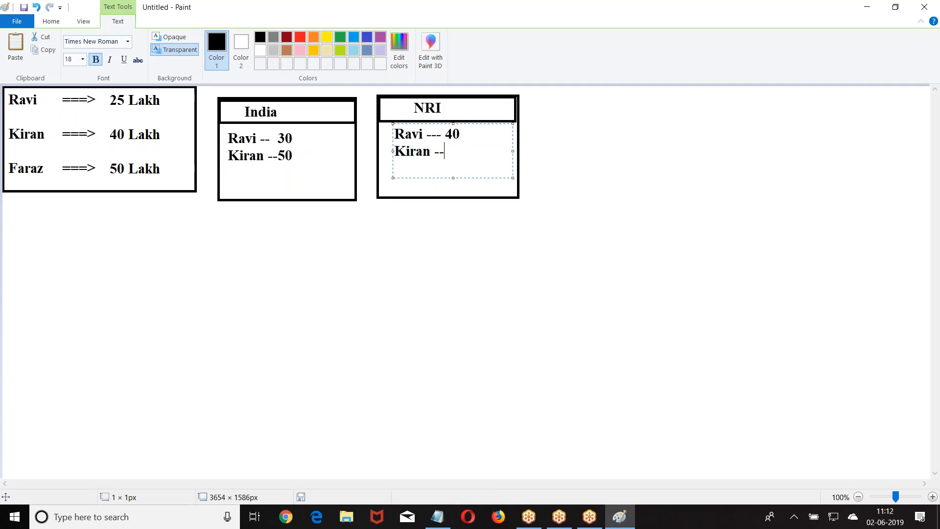
type("50")
key("Return")
Add the third NRI entry valued 60 and commit the list.
type("Fra")
key("BackSpace")
key("BackSpace")
type("ra")
key("BackSpace")
key("BackSpace")
type("araz--")
key("BackSpace")
key("BackSpace")
key("BackSpace")
type("z --60")
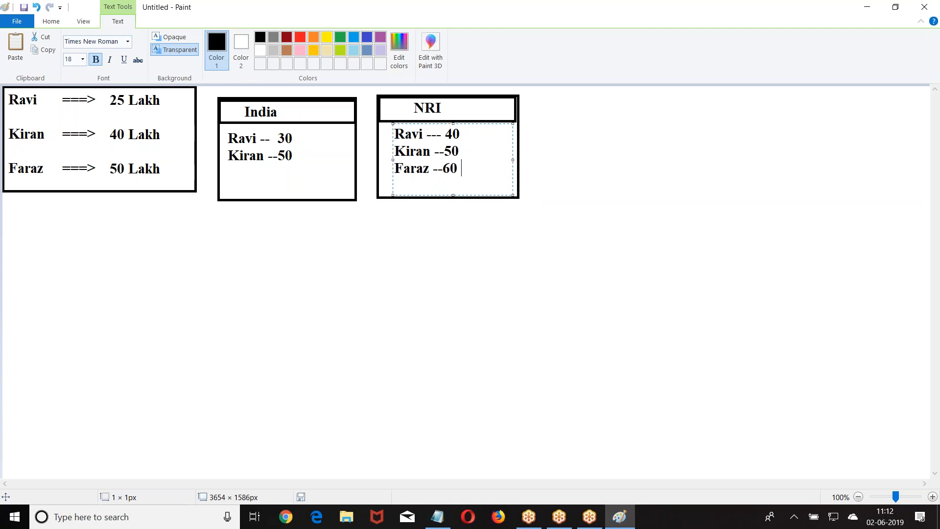
left_click(307, 209)
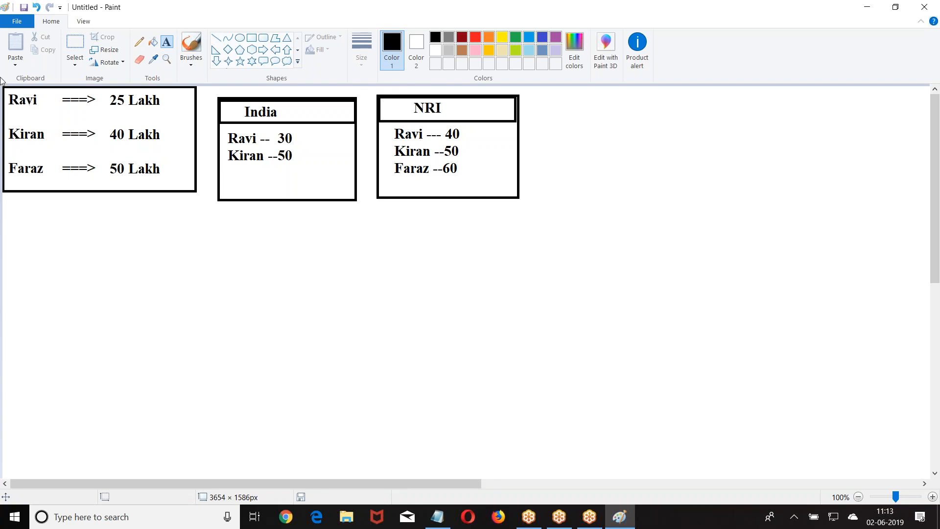
left_click(231, 216)
Type 'Pricebook' as the caption under the India price box.
type("Pricebook")
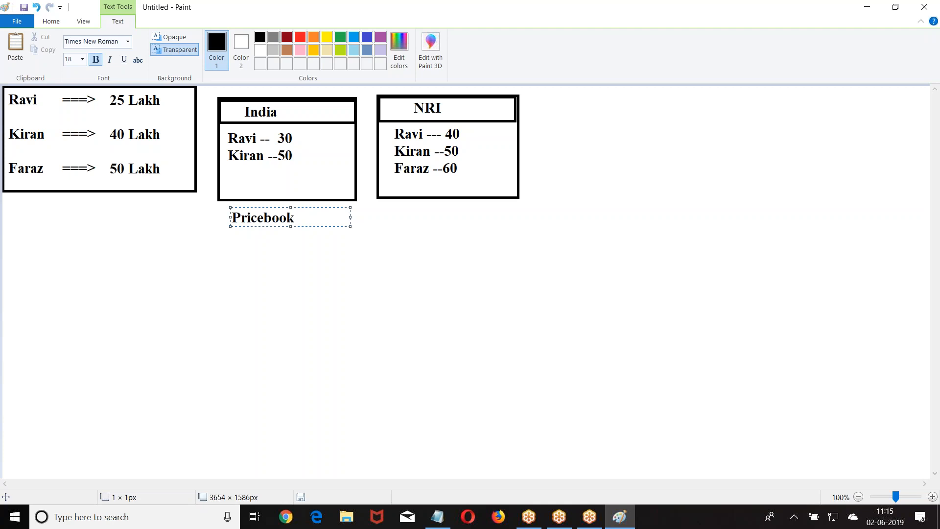
Draw a green rectangle around the names list, India and NRI boxes, and Pricebook label.
left_click(590, 249)
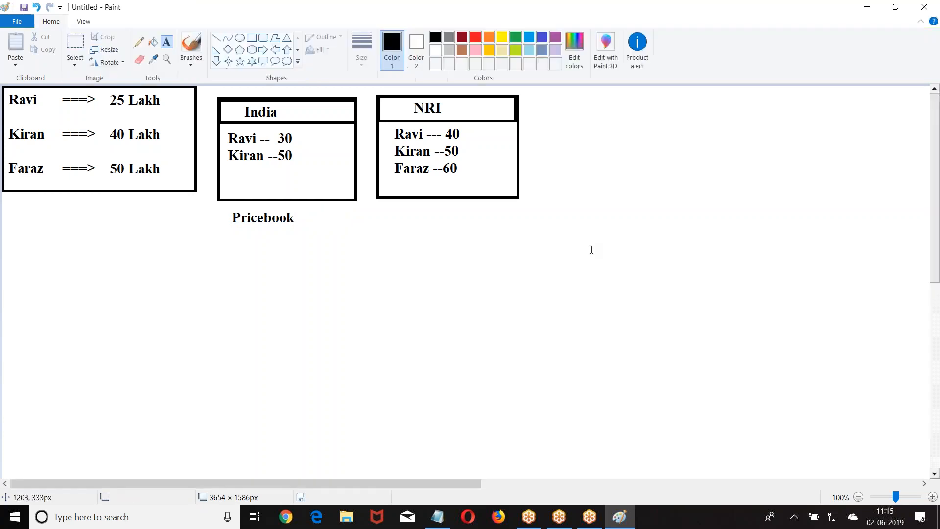
left_click(251, 38)
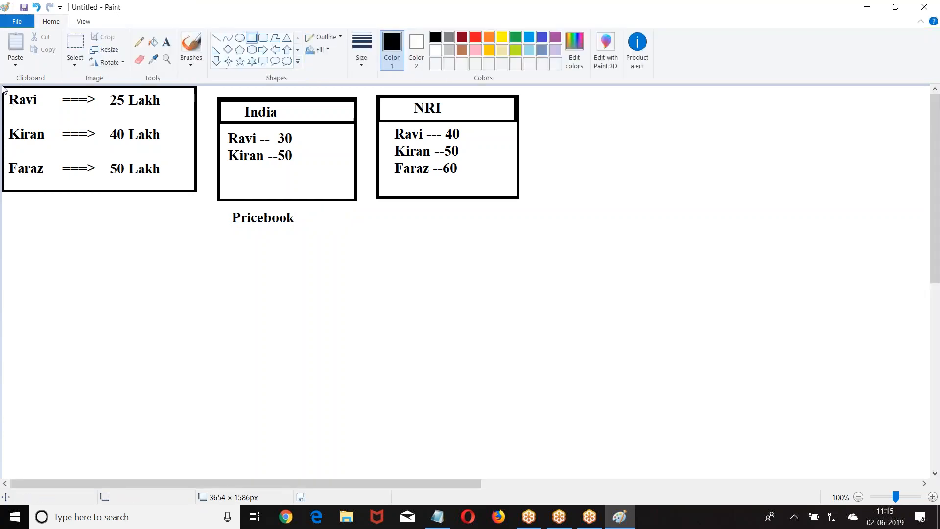
left_click(515, 37)
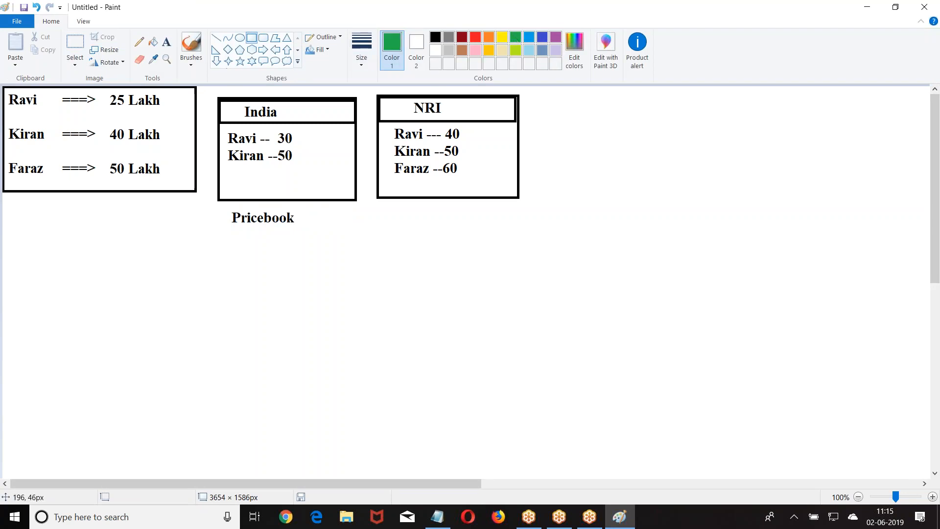
mouse_move(4, 87)
left_mouse_down()
mouse_move(578, 204)
mouse_move(580, 230)
left_mouse_up()
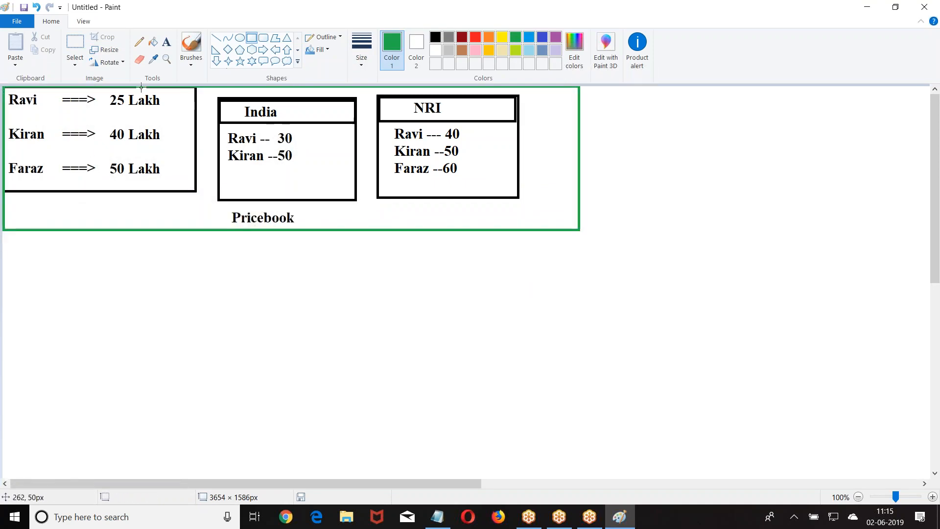
Start a green note below the diagram with a Market heading of 30,000.
left_click(166, 42)
left_click(18, 247)
type("Prasaddd")
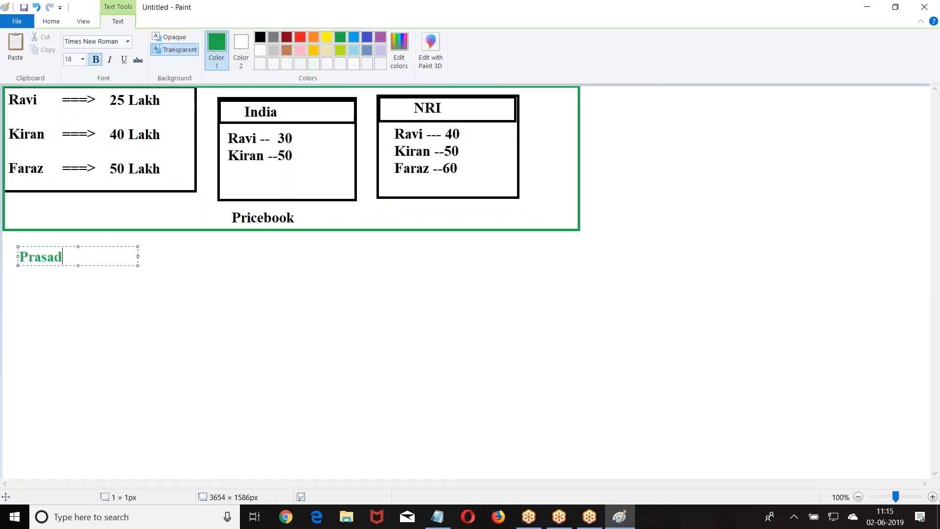
key("BackSpace")
key("BackSpace")
type(":")
left_click_drag(138, 256, 380, 256)
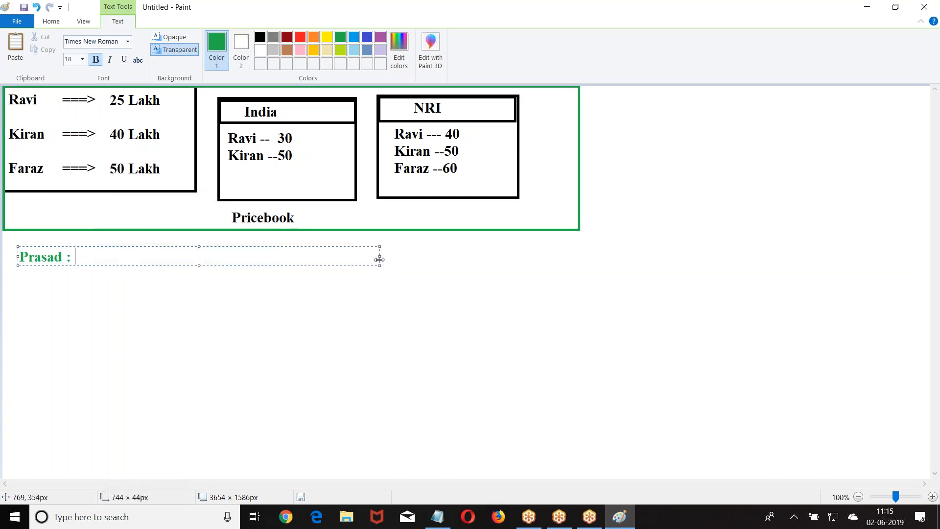
type("Makret")
key("BackSpace")
key("BackSpace")
key("BackSpace")
type("et")
key("BackSpace")
key("BackSpace")
key("BackSpace")
key("BackSpace")
type("rket : Rv")
key("BackSpace")
type("avi ")
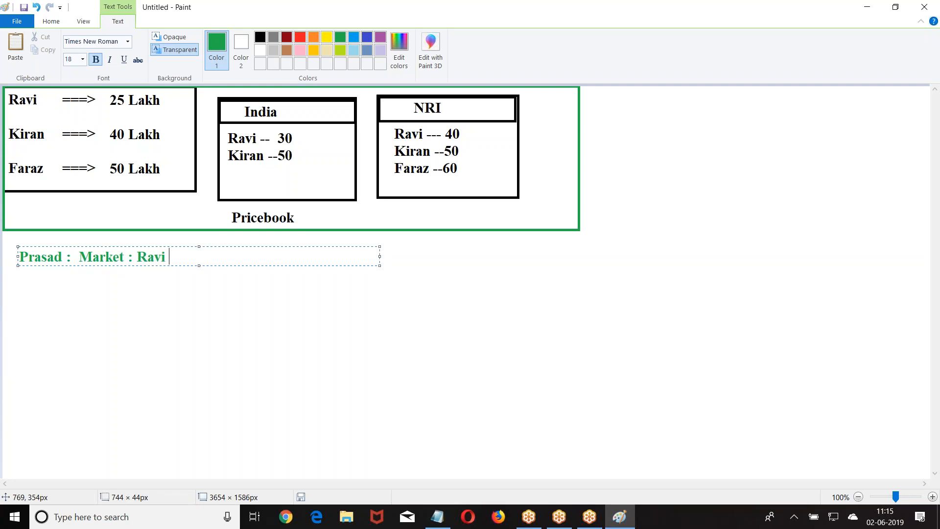
type(": 30,000")
key("Return")
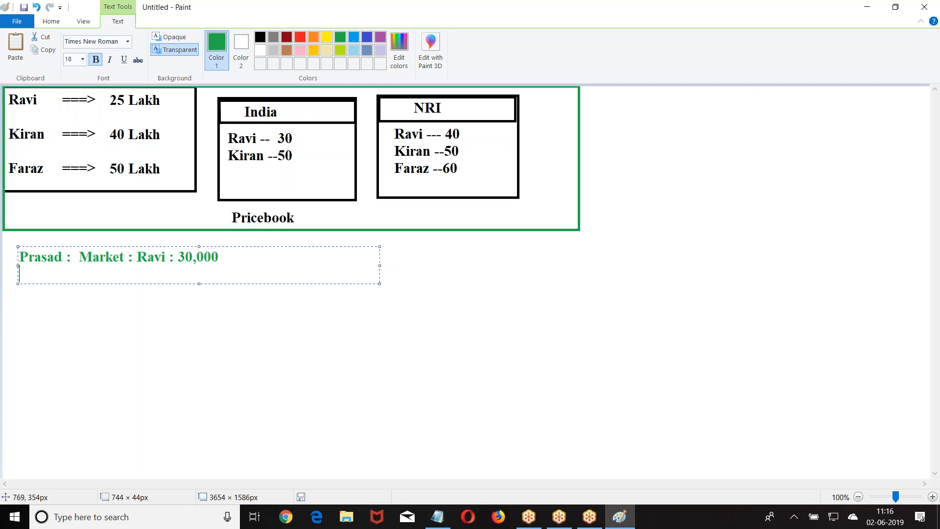
key("Return")
List sources 1. Shadi :5000k and 2. MDC :5000.
type("1.Shadi ")
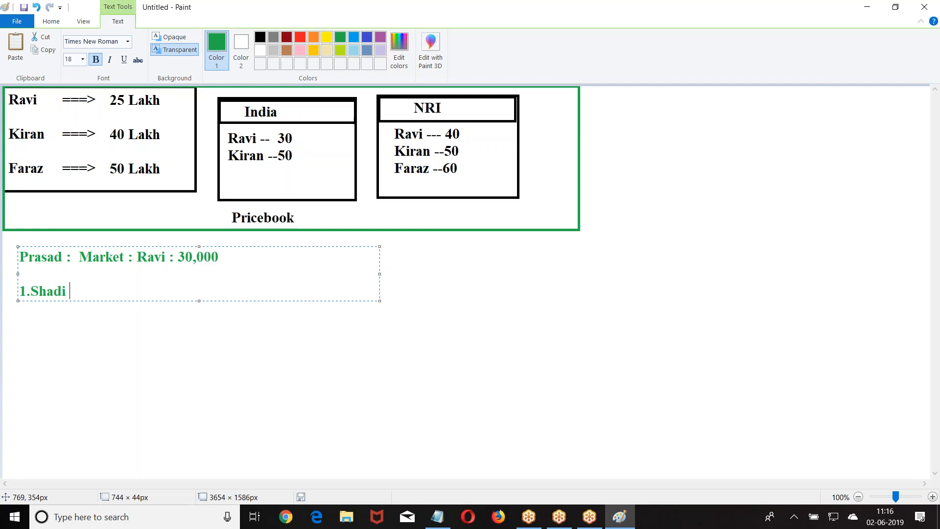
type(" 1.")
key("BackSpace")
key("BackSpace")
key("BackSpace")
type(":5000 k")
key("Return")
key("BackSpace")
key("BackSpace")
key("BackSpace")
type("k")
key("Return")
type("2. ")
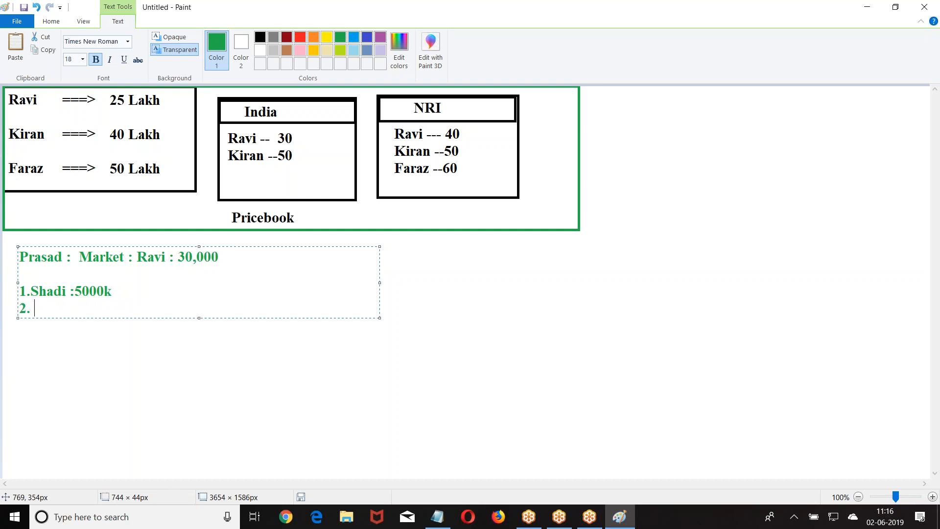
type("MDC  :5000")
Add sources 3. Agent : 10000, 4. Relative and 5. Facebook.
key("Return")
type("3. B")
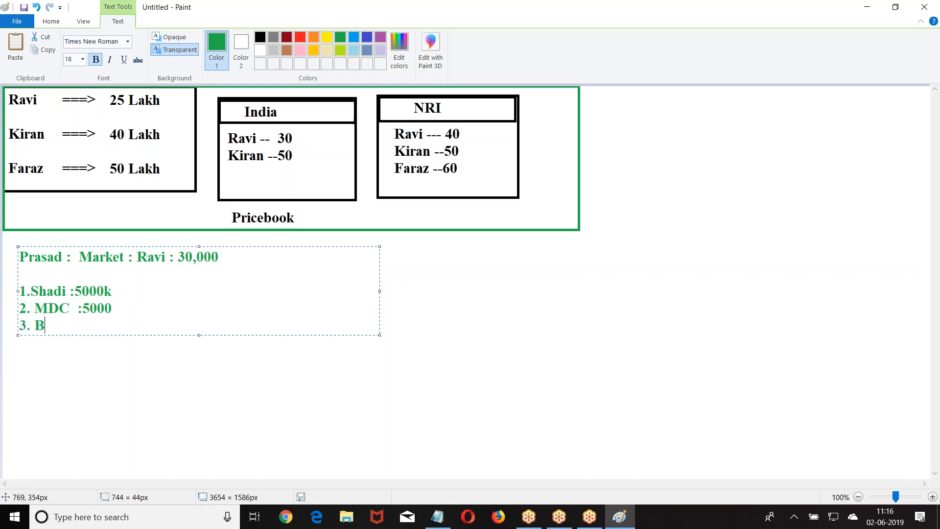
key("BackSpace")
type("Agent : 10000")
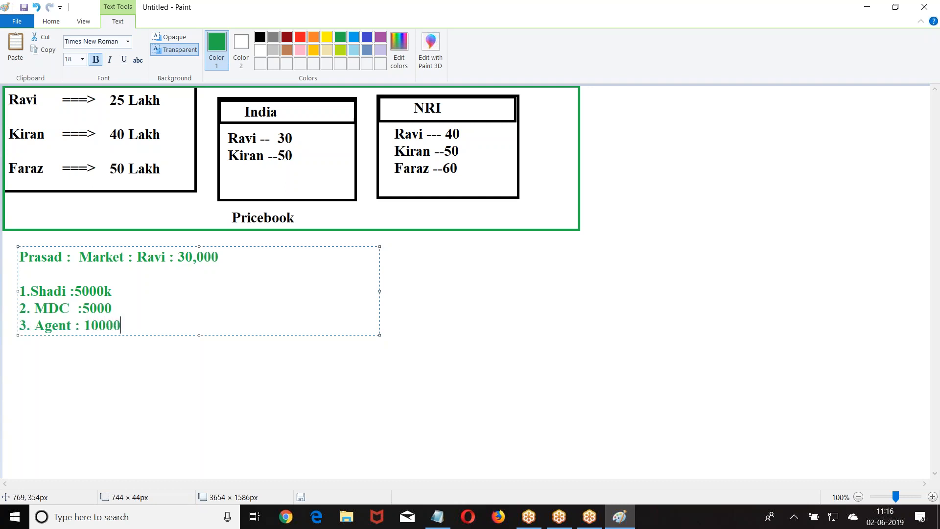
key("Return")
type("4. Relative :")
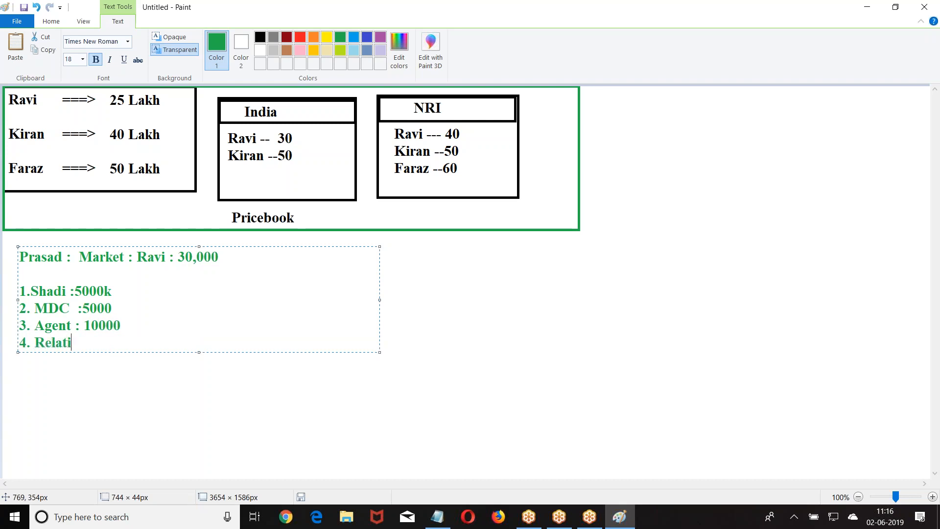
key("BackSpace")
key("BackSpace")
key("BackSpace")
key("Return")
type("5. Facebook:")
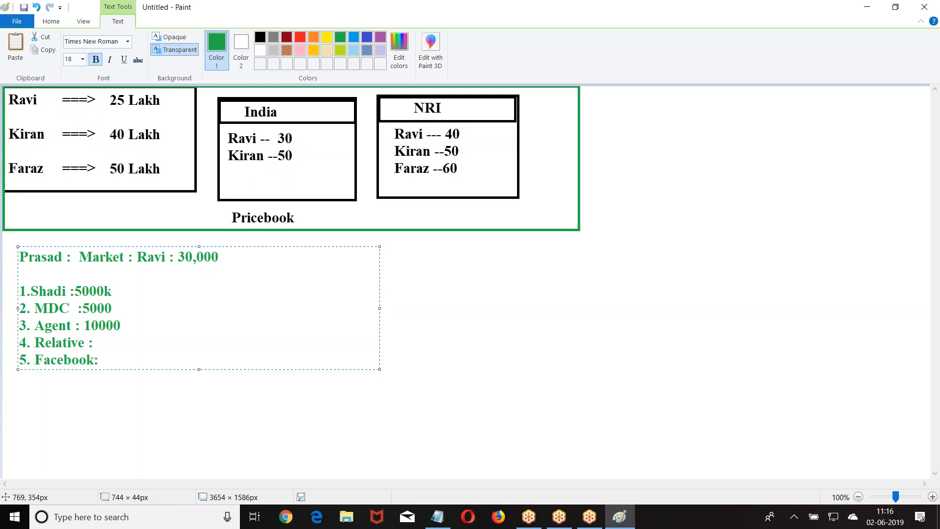
key("Return")
Enclose the green source list in a green rectangle.
left_click(428, 273)
left_click(250, 38)
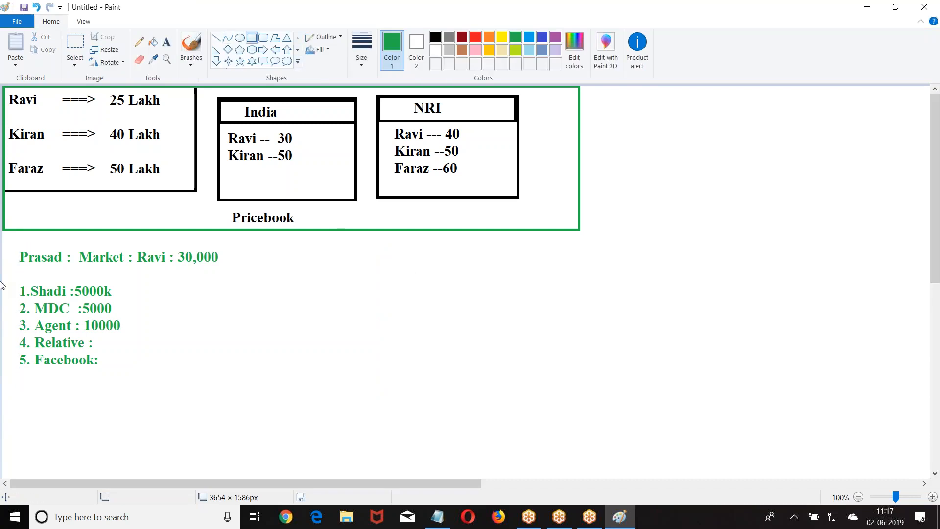
left_click_drag(10, 239, 232, 378)
left_click(286, 327)
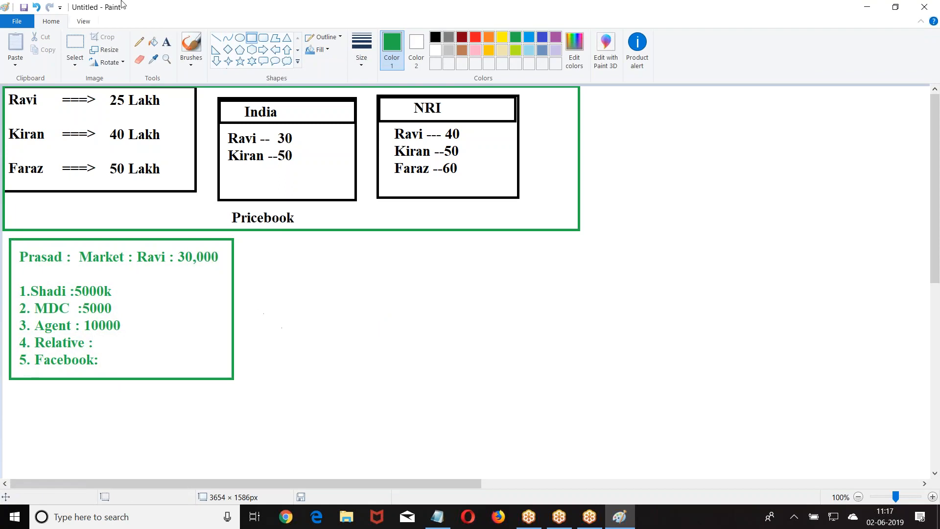
Draw a green right-pointing arrow beside the framed list.
left_click(417, 49)
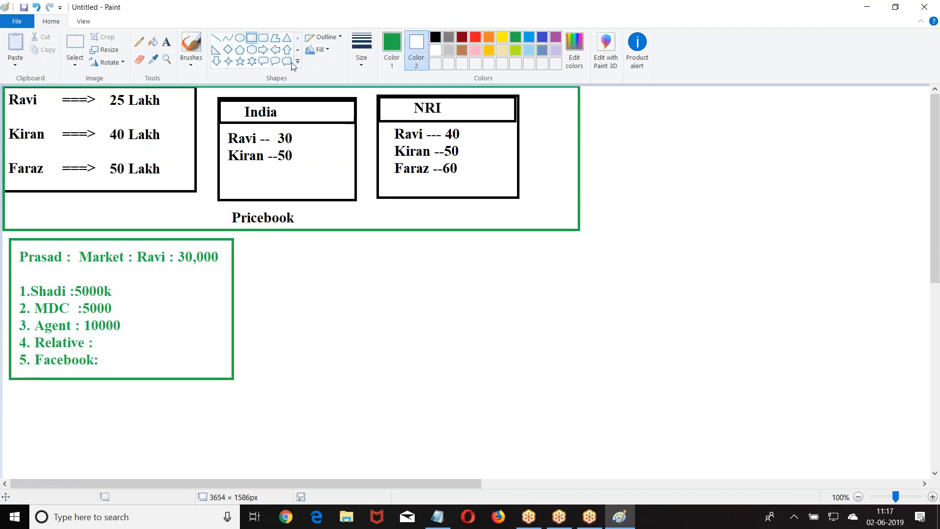
left_click(263, 49)
left_click_drag(234, 245, 300, 266)
left_click(167, 41)
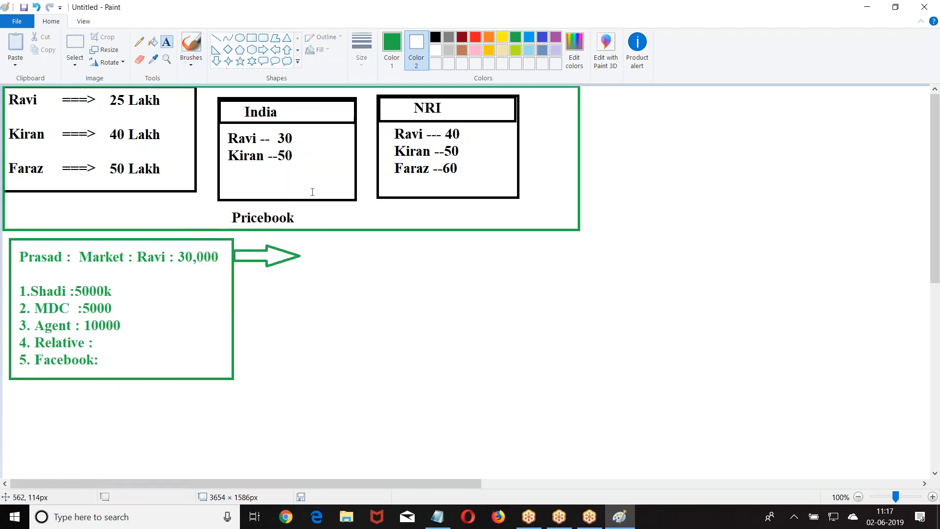
left_click(315, 243)
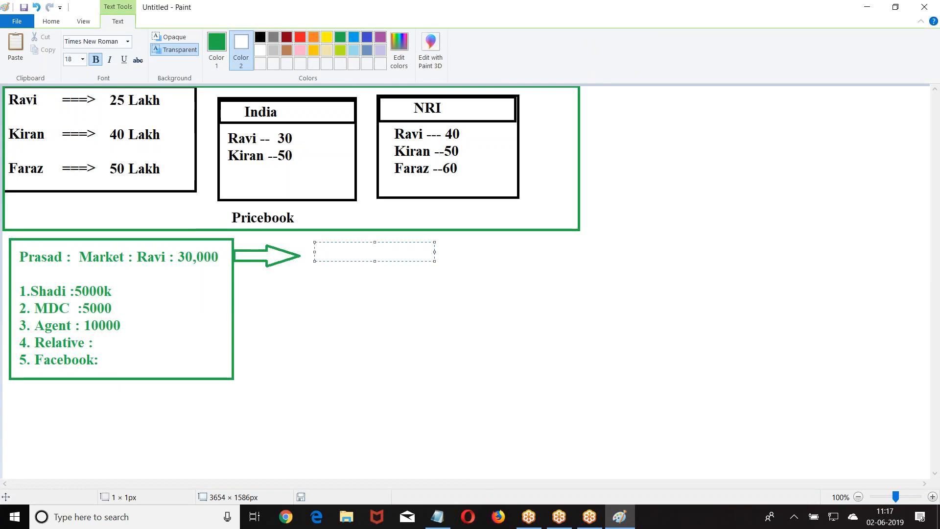
List the names Divya, kavya, Raju and Wilson on separate lines right of the arrow.
type("Divya")
key("Return")
type("kavya")
key("Return")
type("Raju")
key("Return")
type("Wilson")
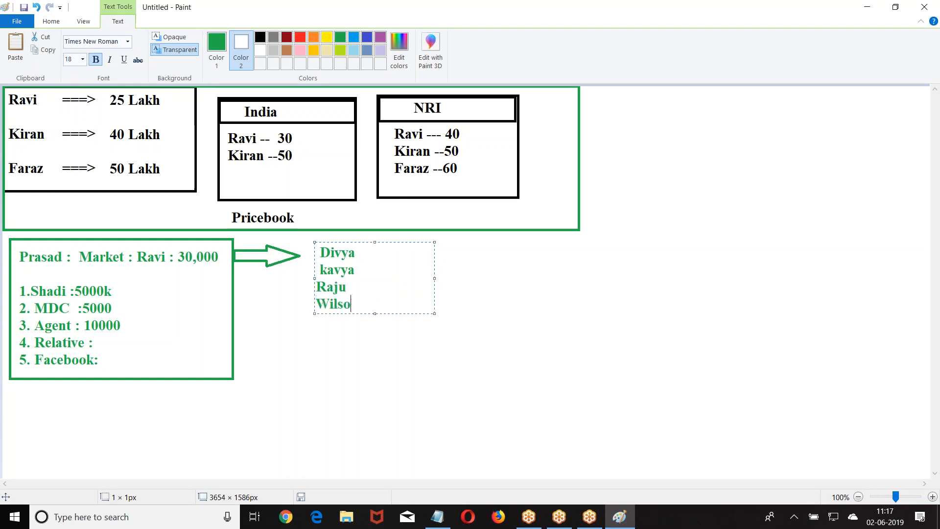
left_click(320, 252)
key("BackSpace")
key("Down")
key("Delete")
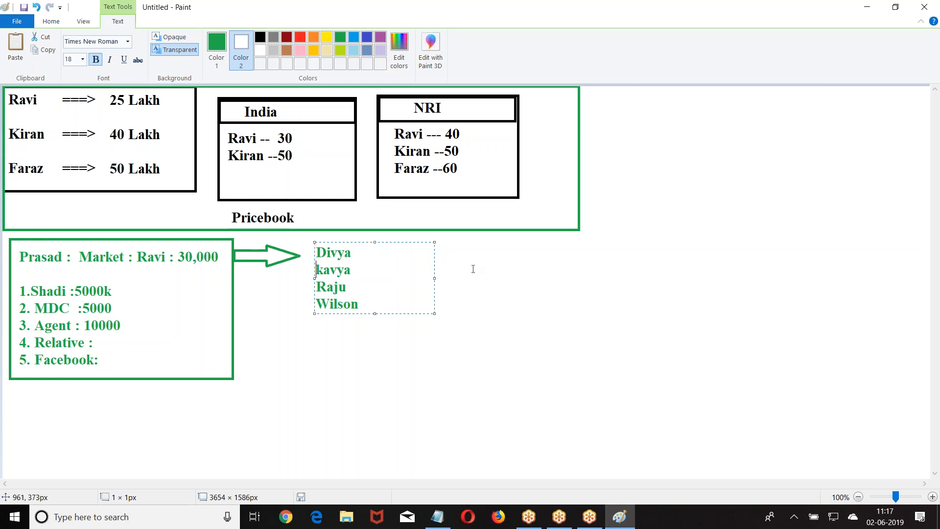
left_click(473, 269)
Add a text box beside the names with relation lines Sister, Dau, Dau and Sister.
left_click(366, 254)
type("---")
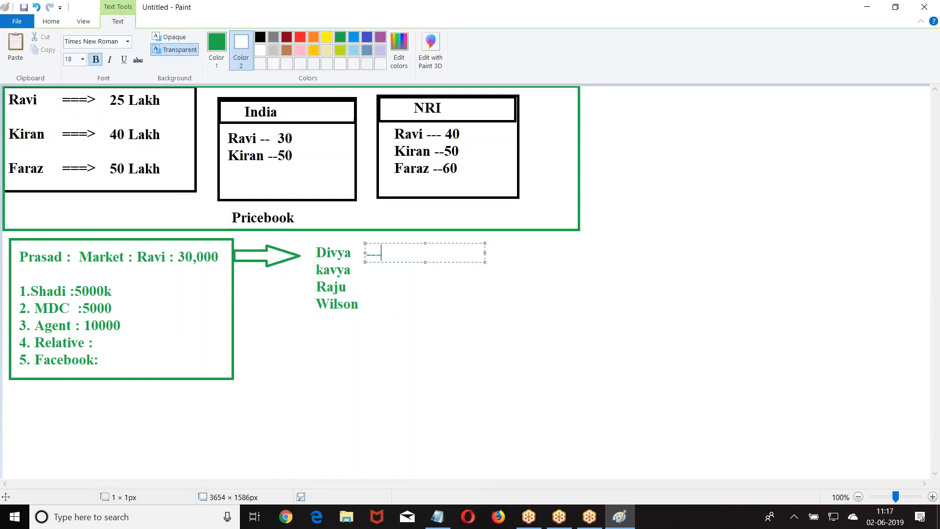
type("--Sister")
key("Return")
type("----M")
key("BackSpace")
type("D")
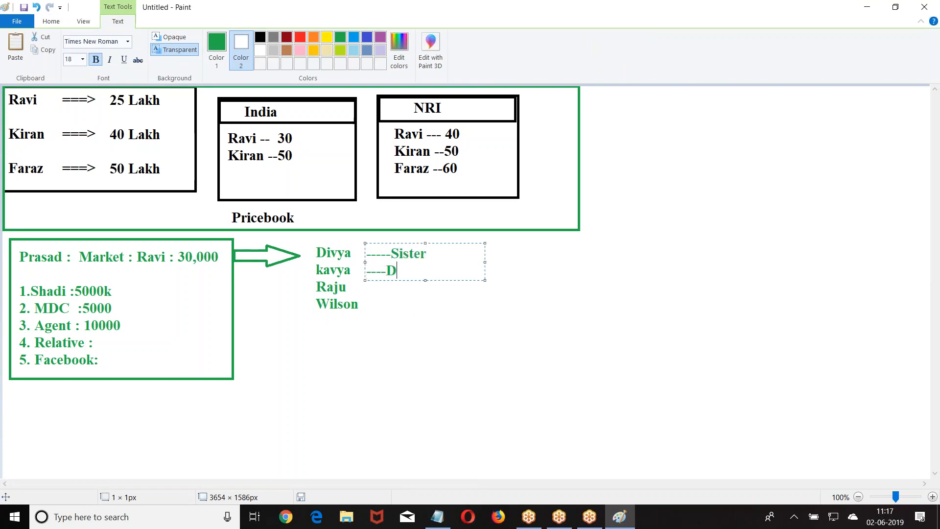
type("au")
key("Return")
type("---Day")
key("Return")
key("BackSpace")
key("BackSpace")
type("u")
key("Return")
key("Return")
type("---Sister")
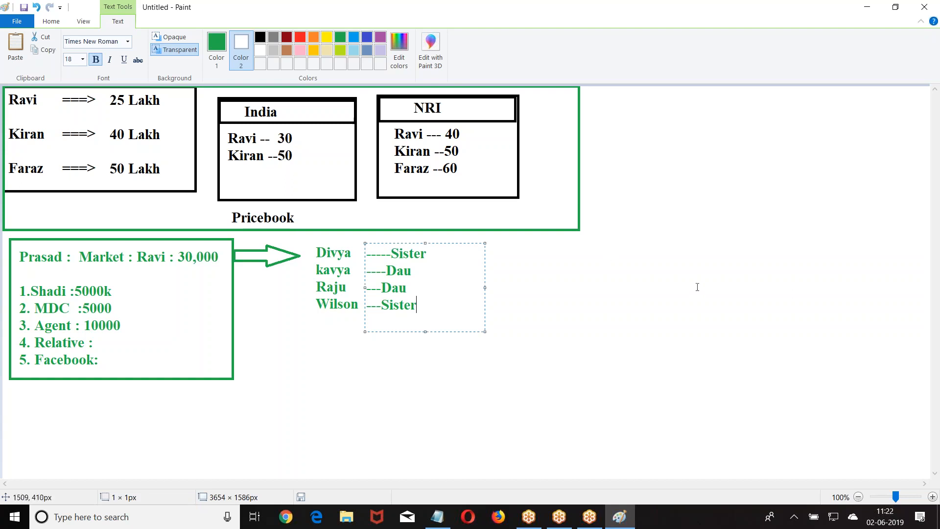
Bring up Google Chrome from the taskbar and maximize its window.
left_click(286, 517)
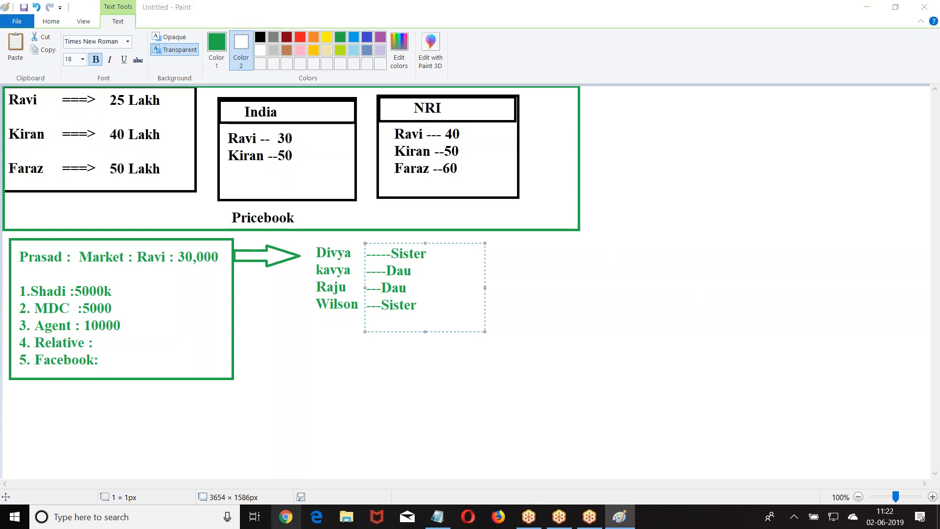
left_click(757, 82)
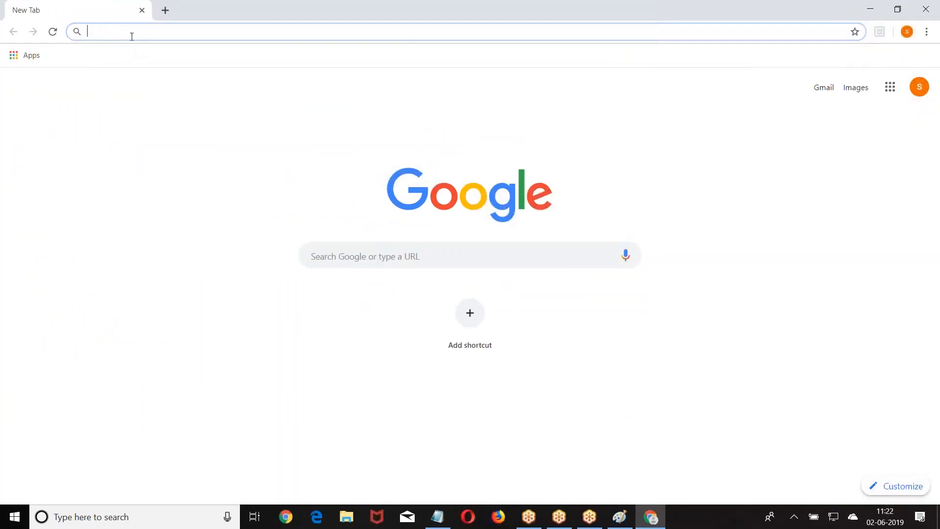
Open the Salesforce login page and sign in with the admin username and password.
key("Return")
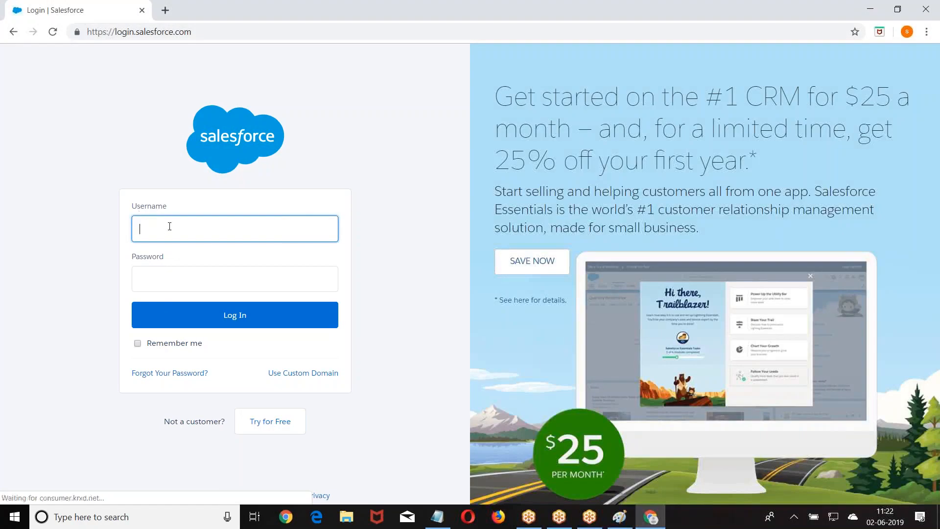
key("BackSpace")
key("BackSpace")
key("BackSpace")
key("BackSpace")
key("BackSpace")
key("BackSpace")
key("BackSpace")
key("Tab")
key("Return")
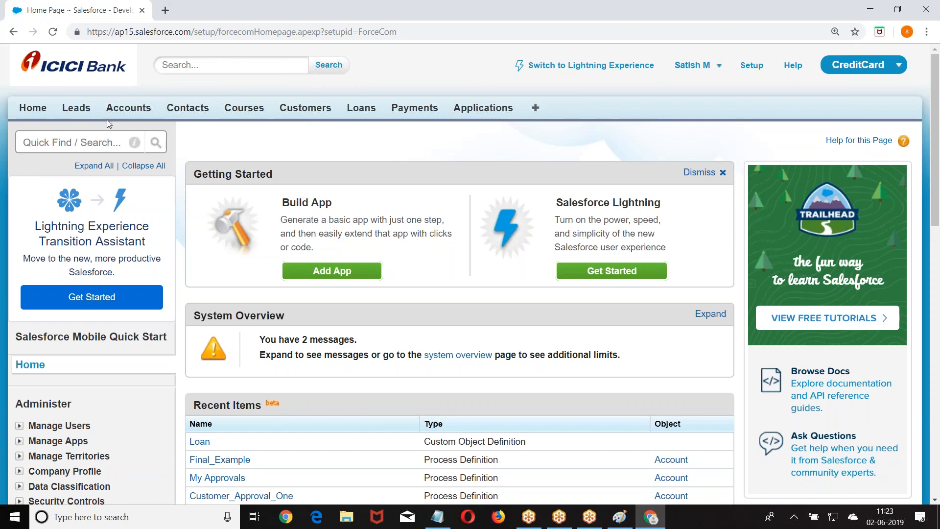
Switch to the Sales app, list All Active Campaigns, and open DM Campaign to Top Customers.
left_click(837, 66)
left_click(820, 97)
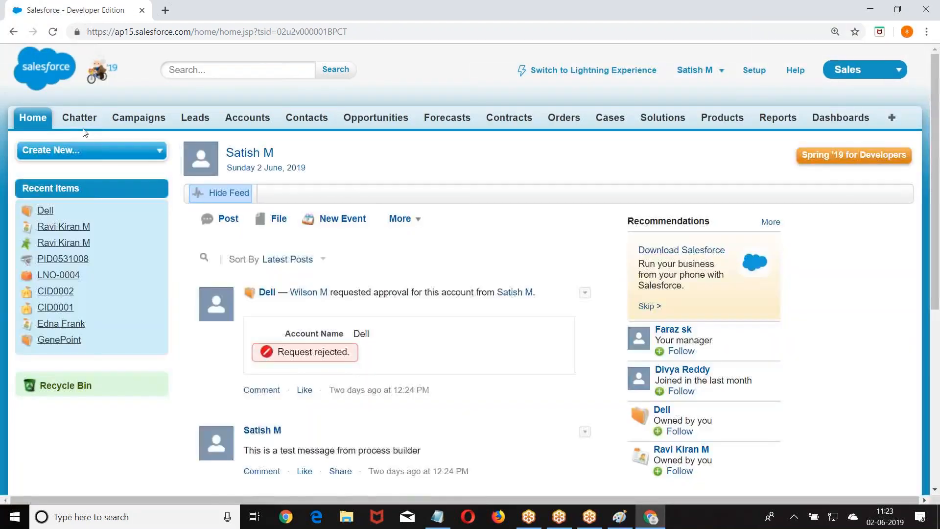
left_click(129, 119)
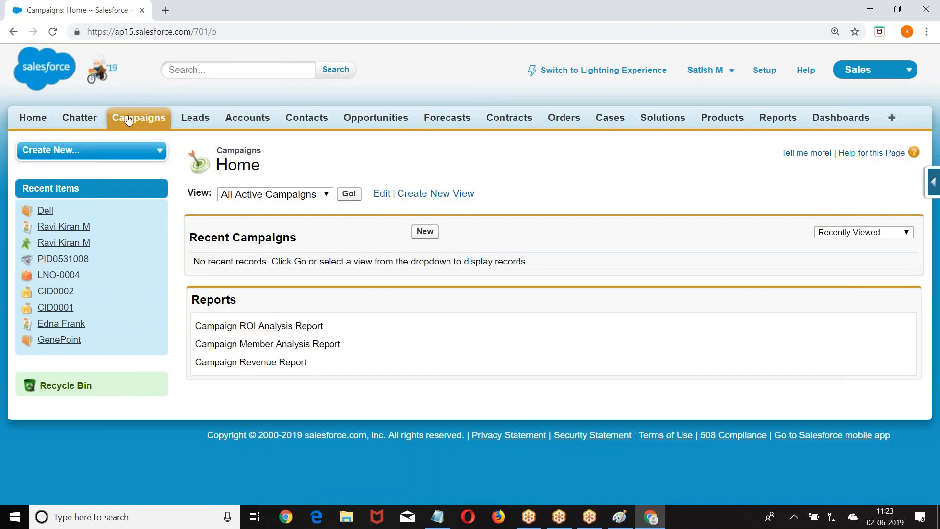
left_click(348, 195)
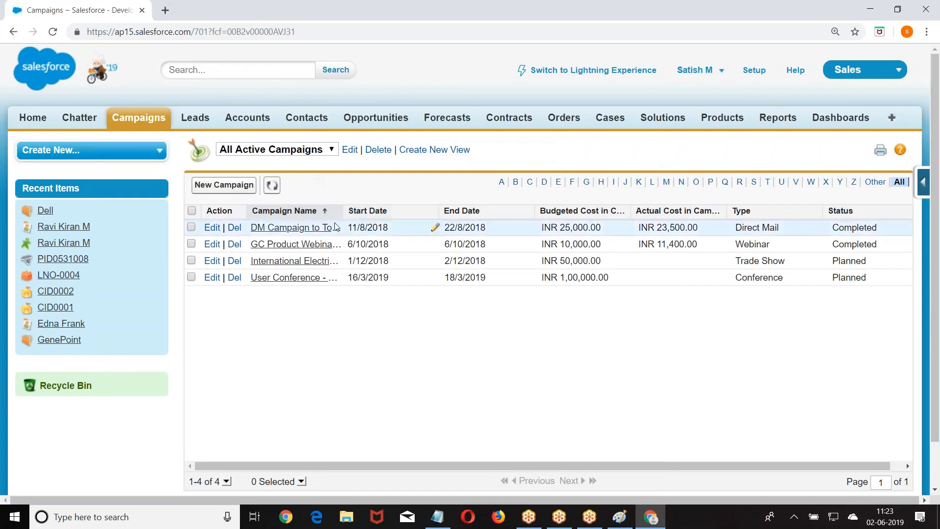
left_click(289, 228)
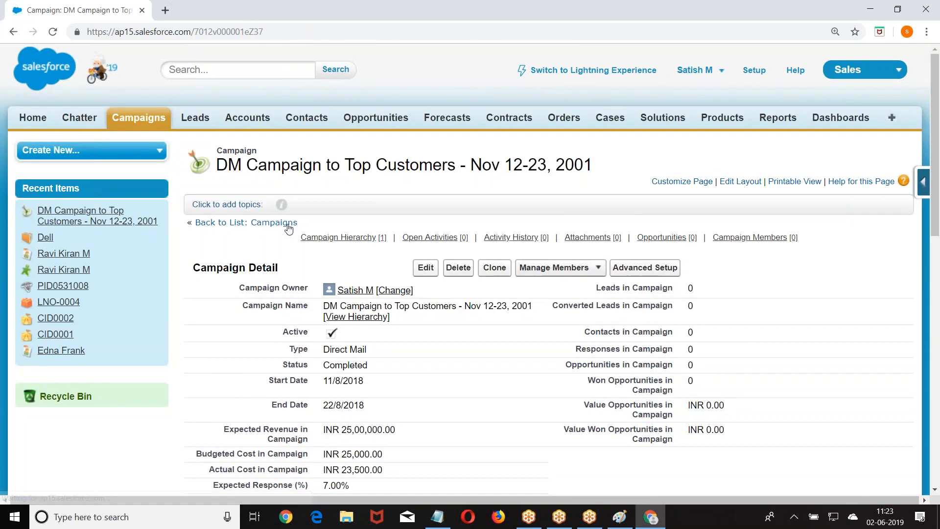
Review the campaign's leads, contacts and opportunities statistics and the owner-to-budgeted-cost details.
scroll(289, 228, "down", 5)
scroll(289, 227, "up", 1)
scroll(581, 241, "up", 3)
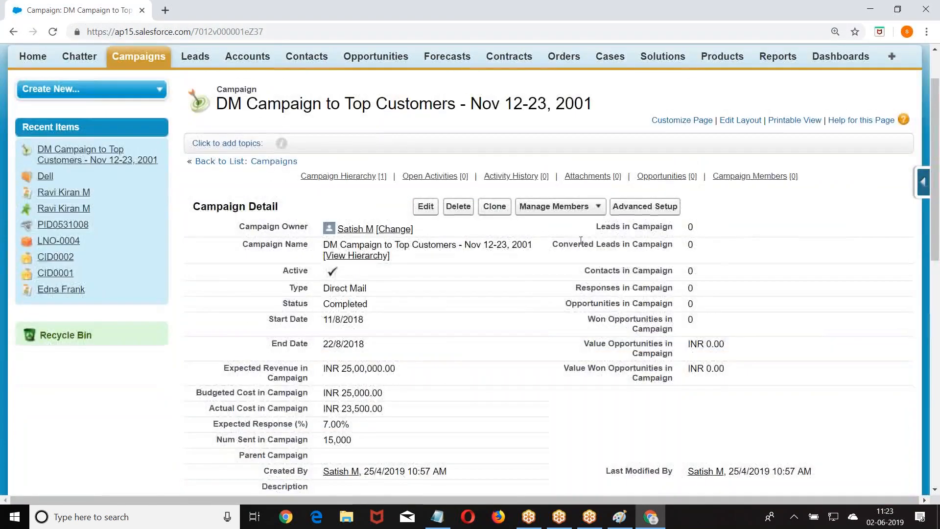
left_click_drag(598, 228, 682, 230)
left_click_drag(558, 244, 682, 246)
left_click_drag(583, 272, 674, 273)
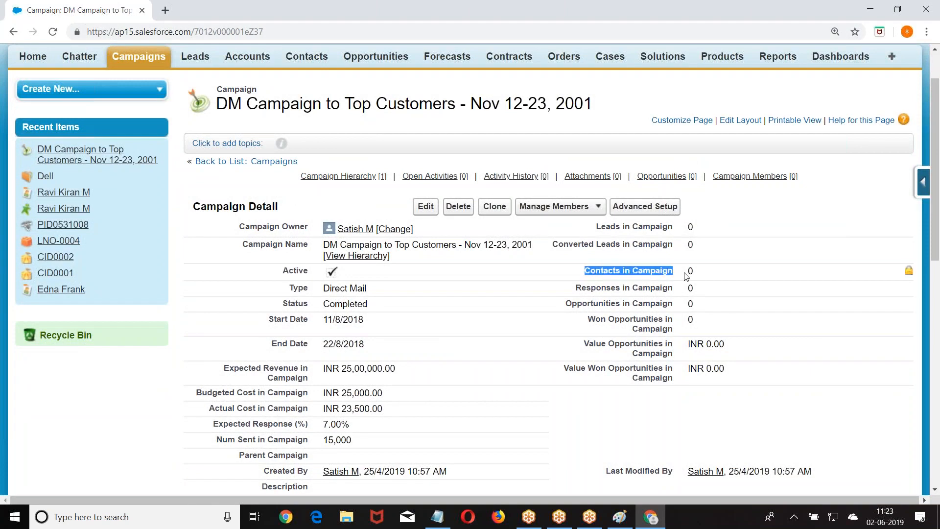
left_click_drag(564, 304, 693, 305)
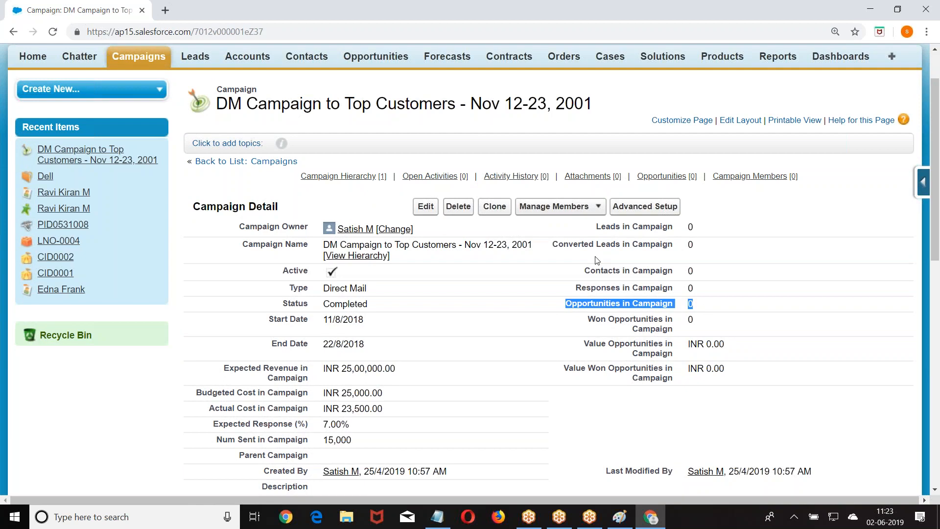
left_click_drag(585, 228, 705, 338)
left_click(734, 384)
left_click_drag(731, 391, 674, 220)
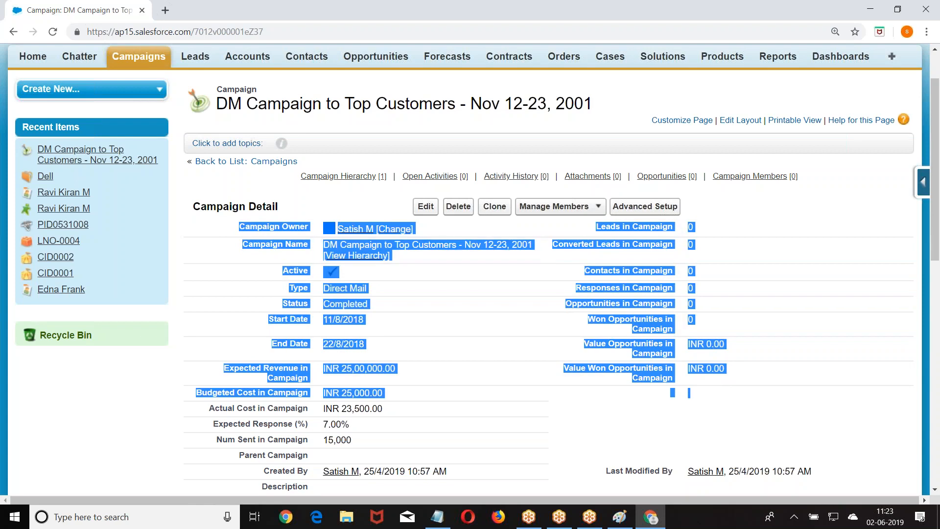
left_click(44, 455)
Check the empty Campaign Members related list, then switch to Notepad.
scroll(44, 455, "down", 8)
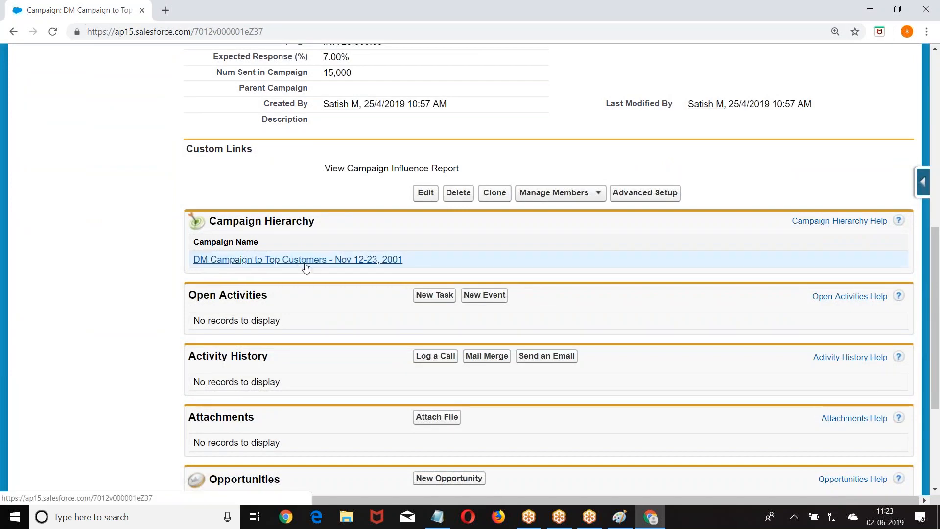
scroll(306, 267, "up", 6)
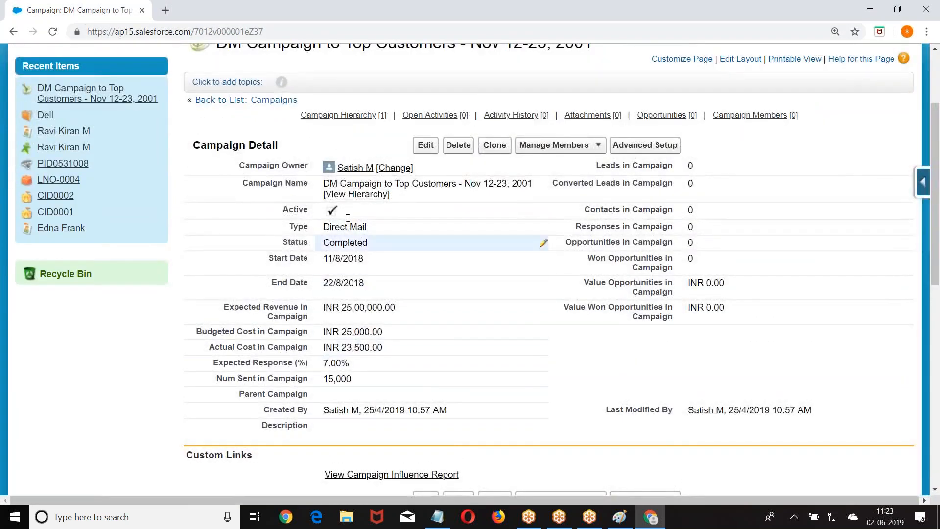
scroll(380, 181, "down", 1)
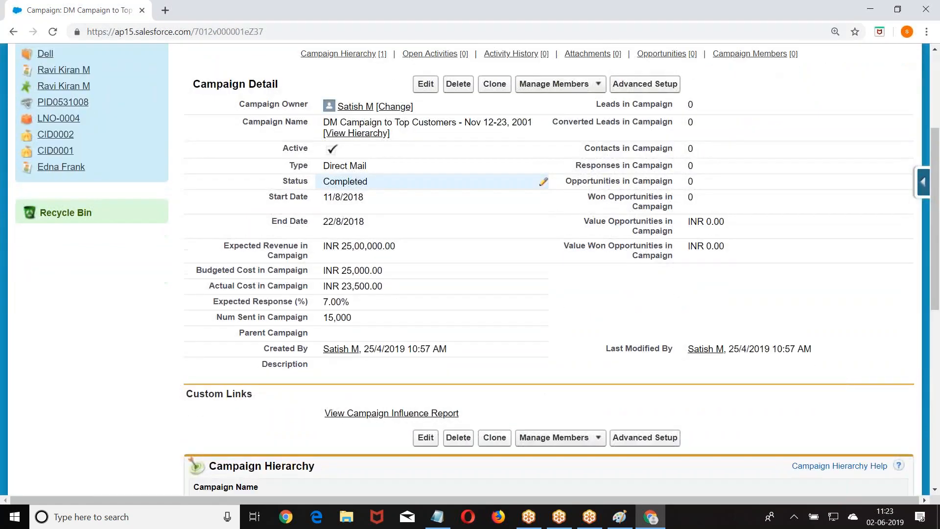
scroll(379, 181, "down", 7)
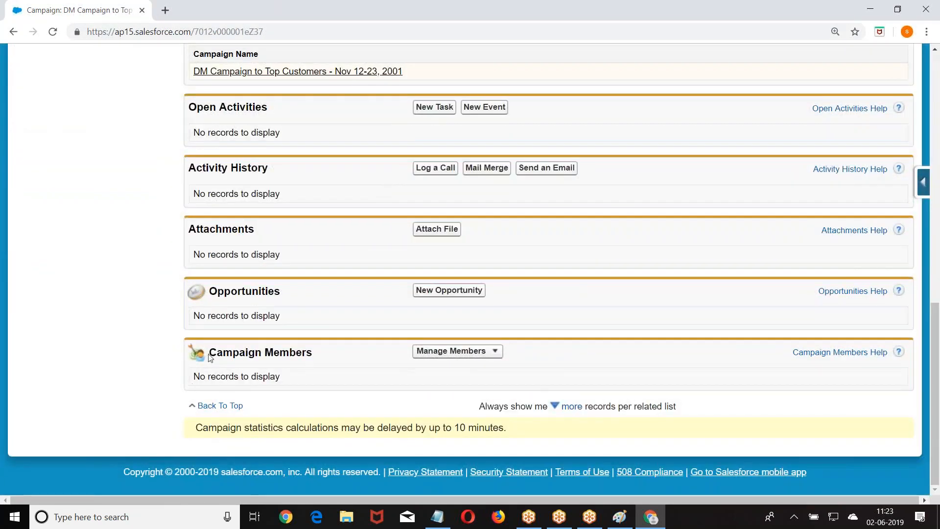
left_click_drag(209, 353, 331, 355)
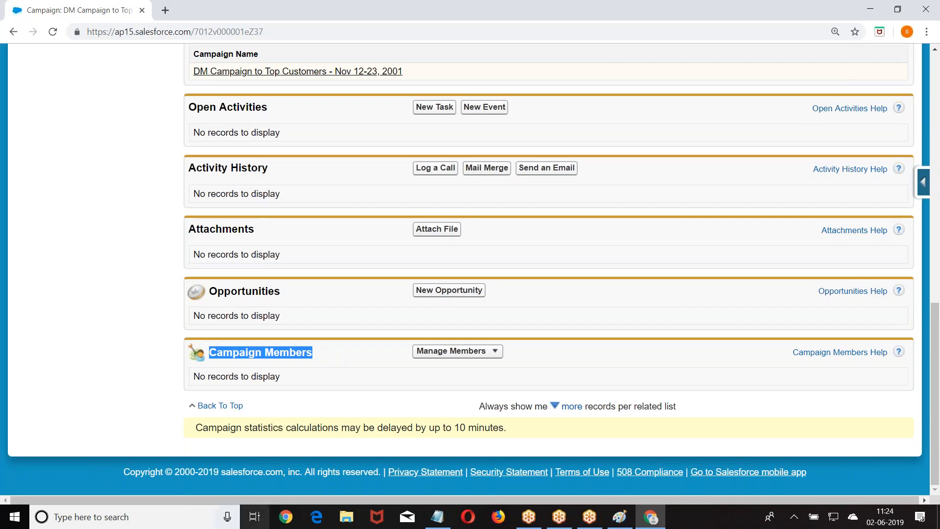
left_click(438, 519)
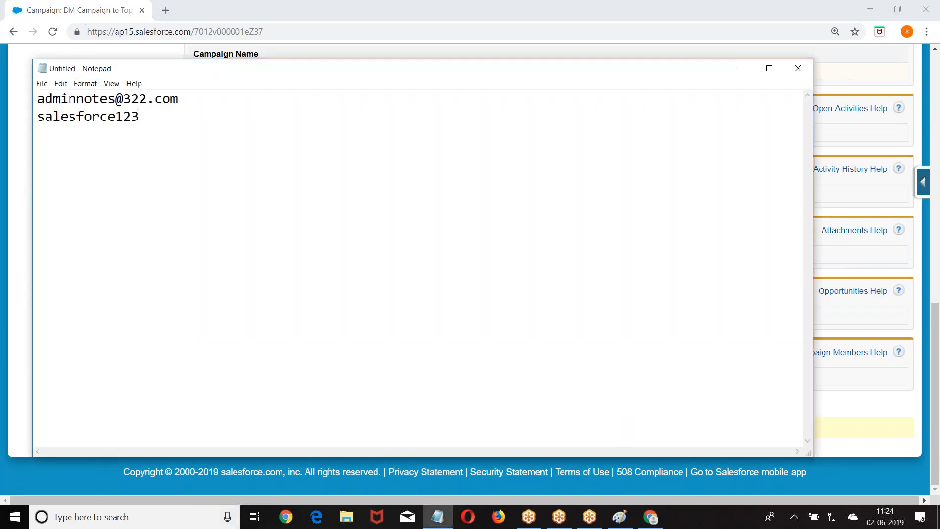
Replace Notepad's text with a Campaign heading and point 1: a standard object created by Salesforce.
left_click_drag(41, 98, 191, 145)
key("Delete")
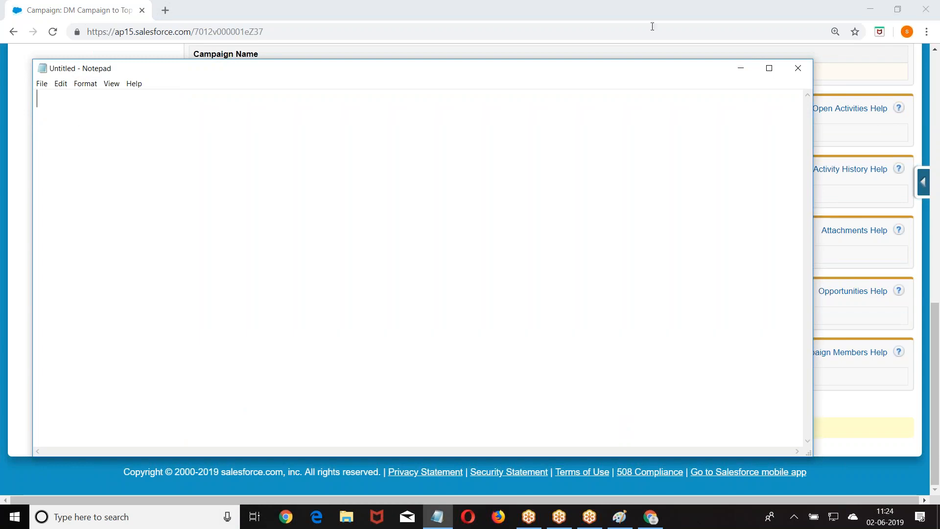
left_click(770, 69)
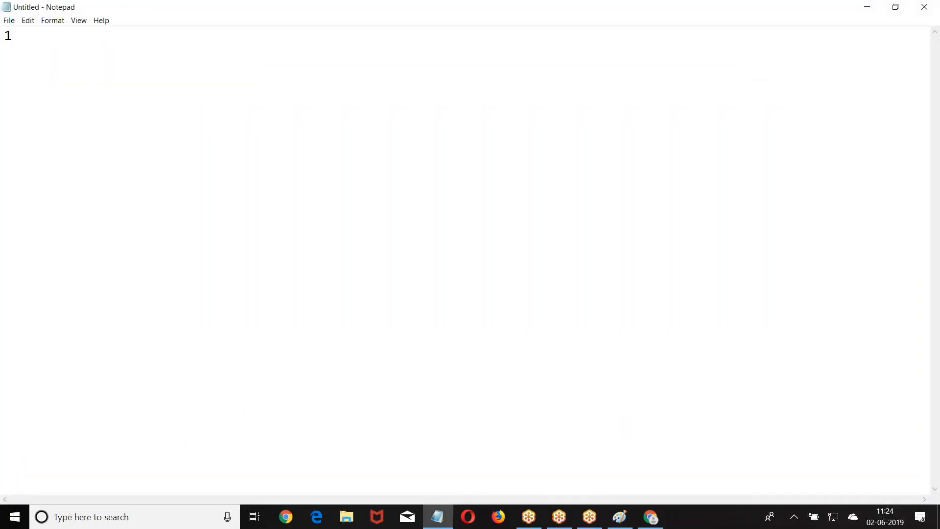
type("Ca")
key("BackSpace")
type("ampagin : ----------")
key("Return")
type("1. ")
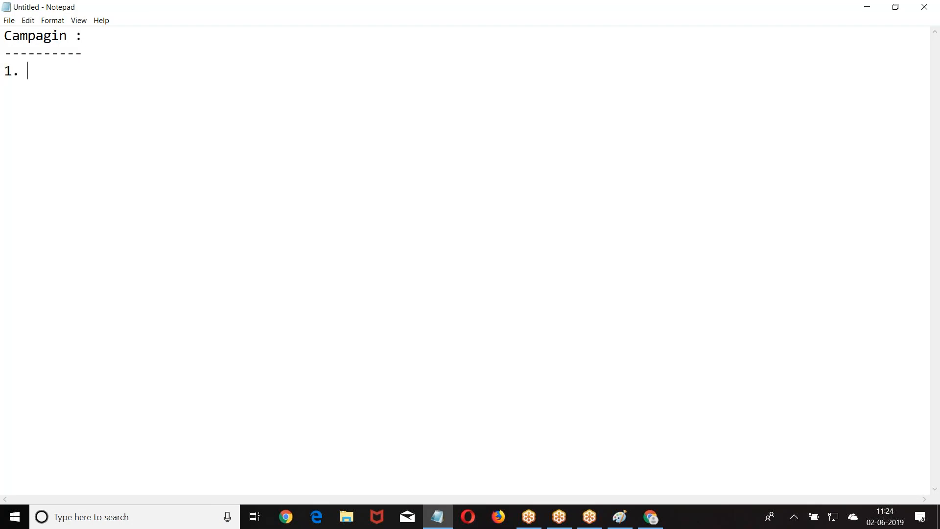
type("It is a standard")
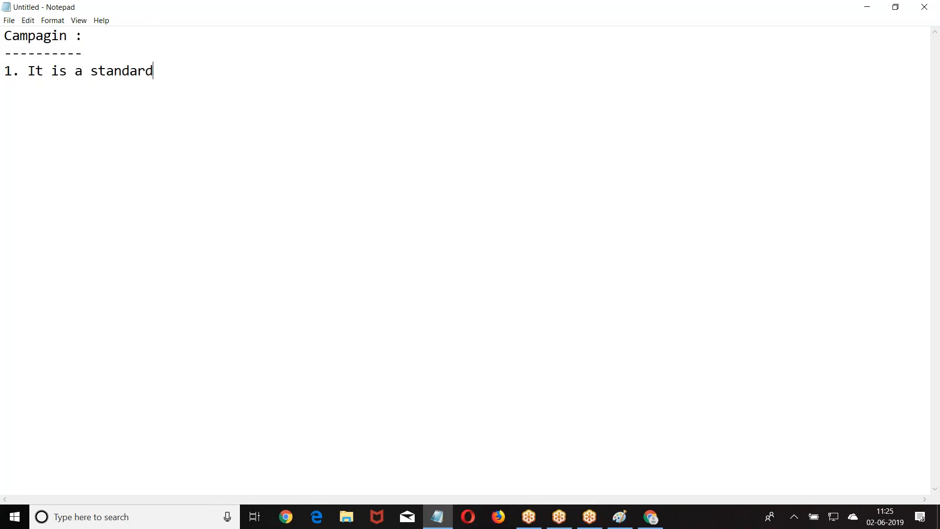
type(" obje")
key("BackSpace")
type("ject created")
key("BackSpace")
key("BackSpace")
type("ed by s")
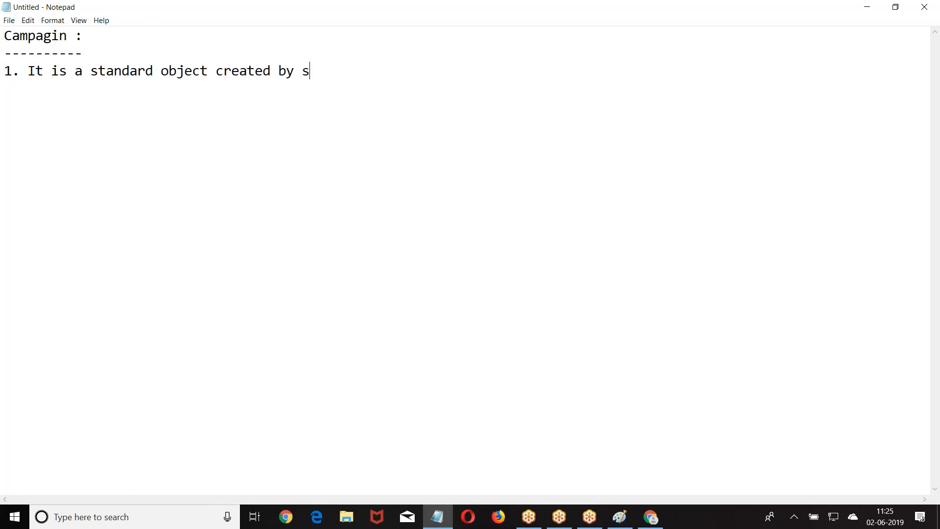
type("alesforce.")
Add point 2: it stores information about all marketing activities done/planned by the organization.
key("Return")
type("2.")
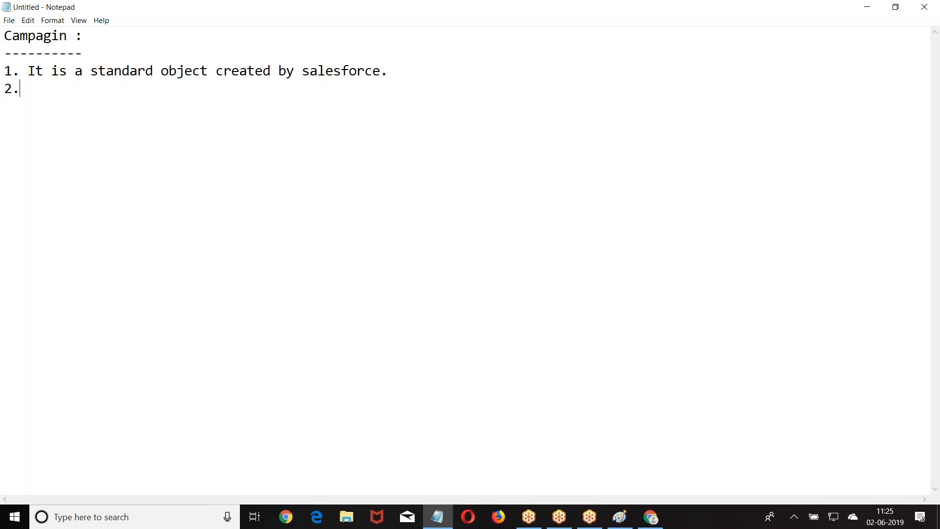
type(" This will sto")
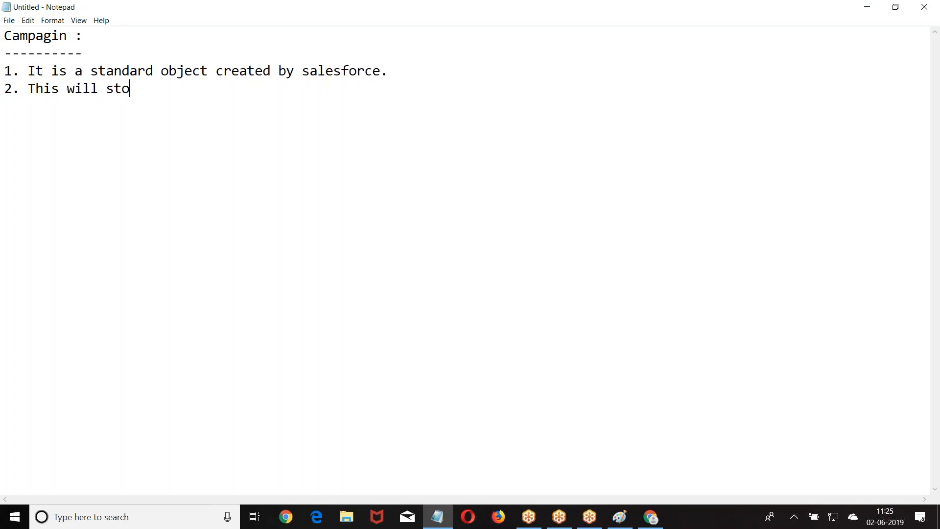
type("re the information ")
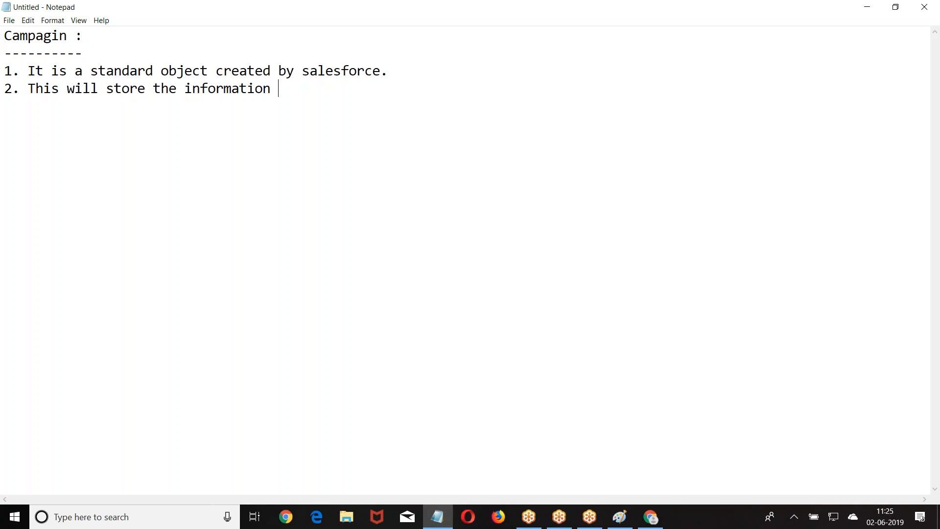
type("about all the ")
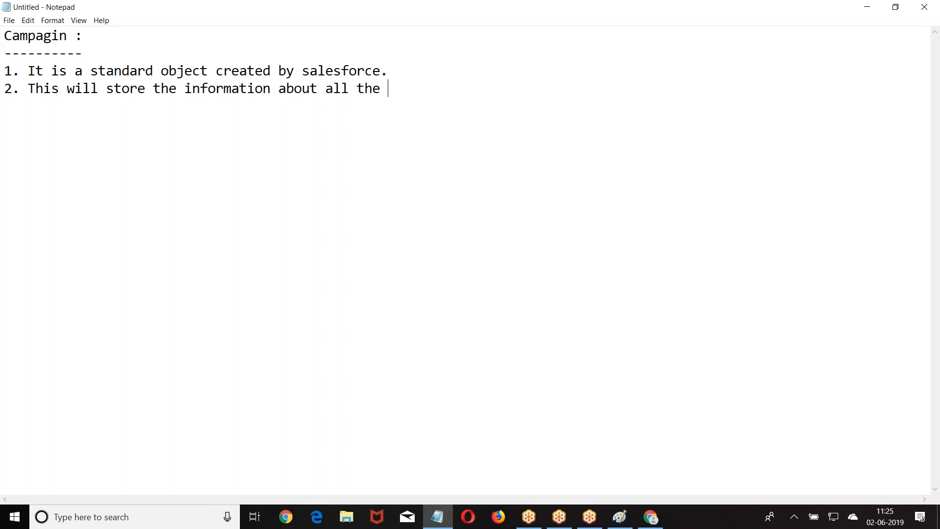
type("maketing ")
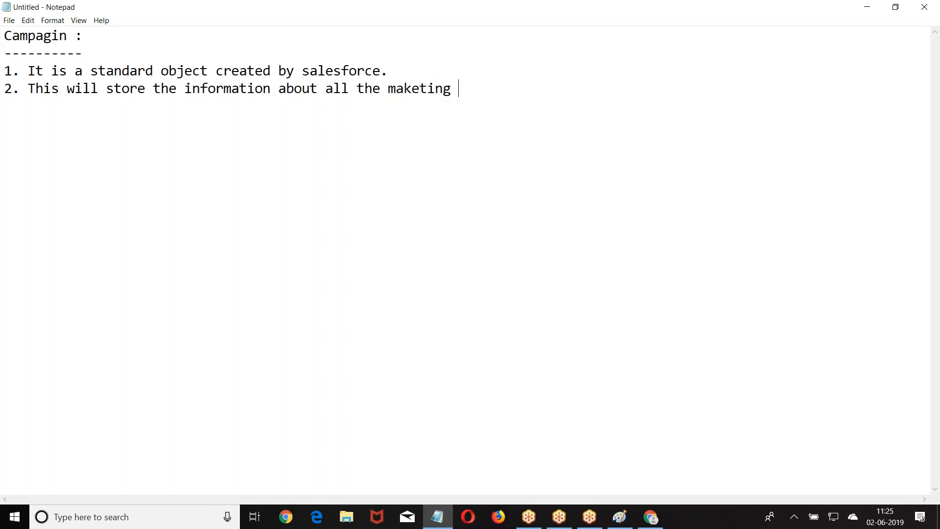
type("activites")
key("BackSpace")
key("BackSpace")
type("ities d")
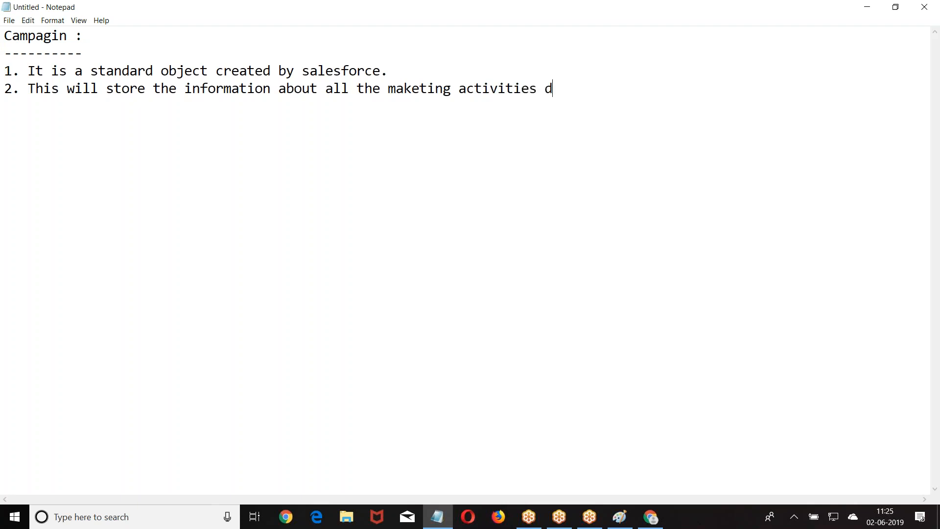
type("onet he")
key("BackSpace")
key("BackSpace")
type("by")
key("BackSpace")
key("BackSpace")
key("BackSpace")
key("BackSpace")
type("/planned by organi")
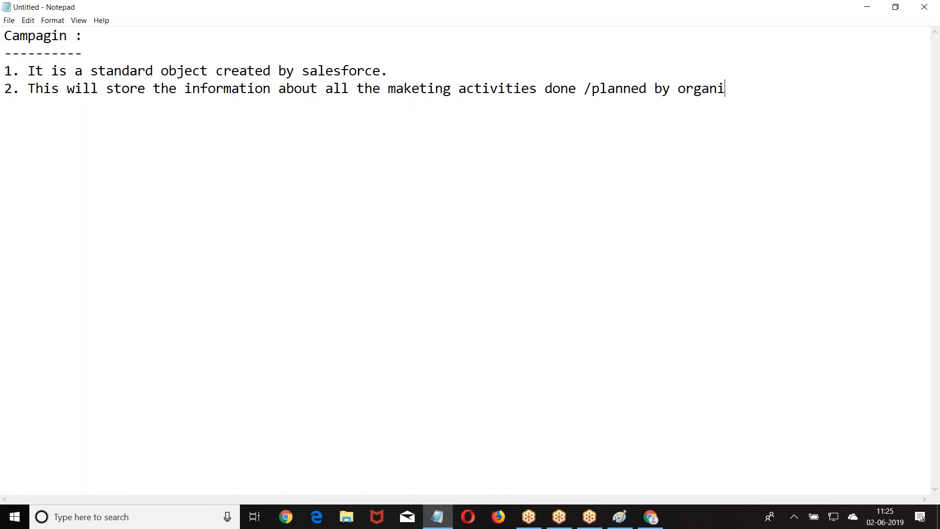
type("zation.3. Anyactiti")
Type point 3: any activity promoting your company's product/brand is called campaign.
key("BackSpace")
key("BackSpace")
key("BackSpace")
type("ivitity t")
key("BackSpace")
key("BackSpace")
key("BackSpace")
key("BackSpace")
key("BackSpace")
key("BackSpace")
type("ty that your ")
type("organizati")
type("on does to per")
key("BackSpace")
key("BackSpace")
key("BackSpace")
key("BackSpace")
key("BackSpace")
type("to p")
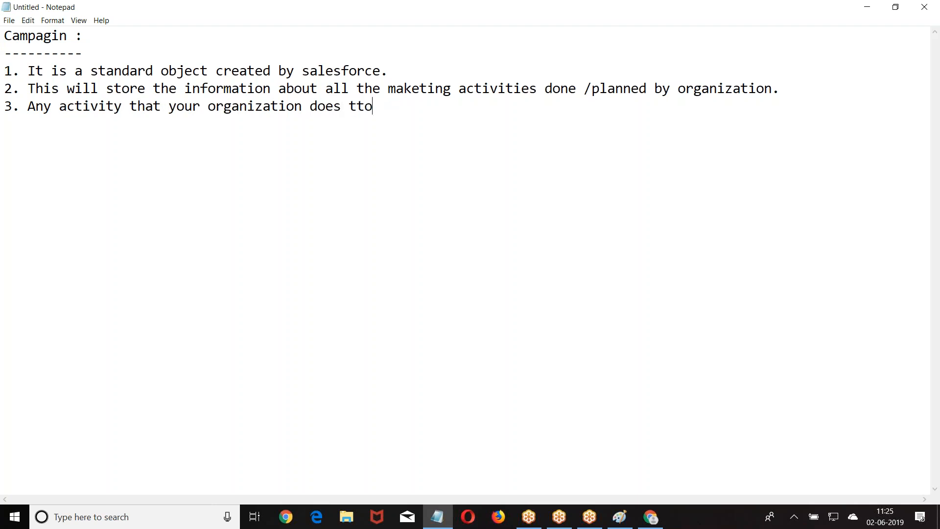
key("BackSpace")
key("BackSpace")
key("BackSpace")
key("BackSpace")
type("o promote the product of your")
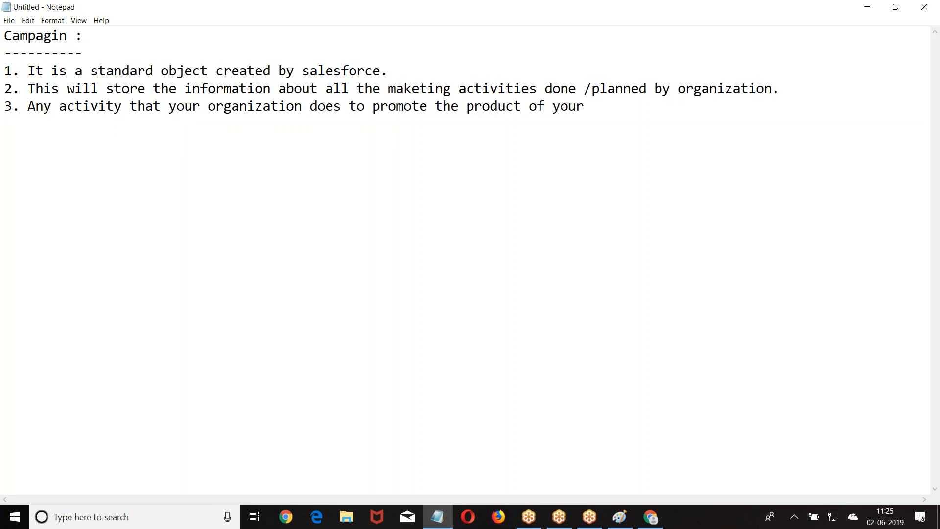
type(" company /branch")
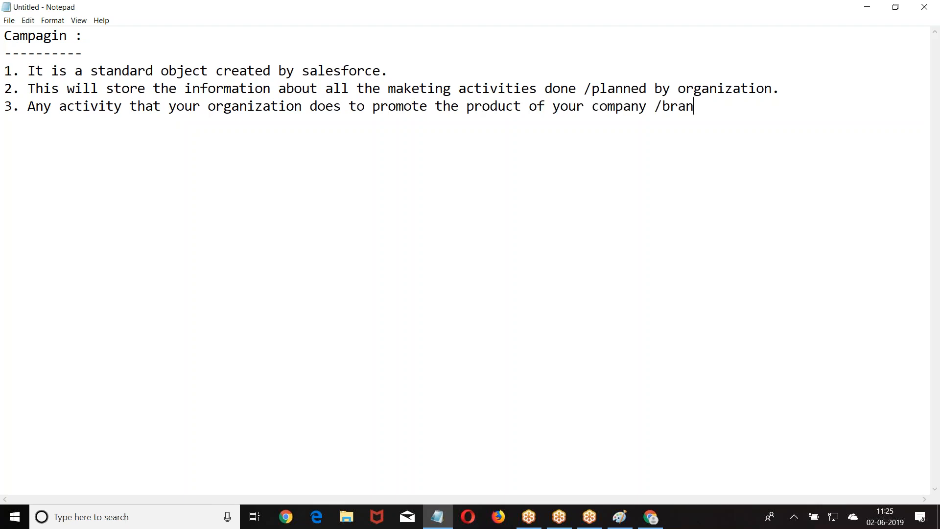
key("BackSpace")
key("BackSpace")
type("d of your    company is called campti")
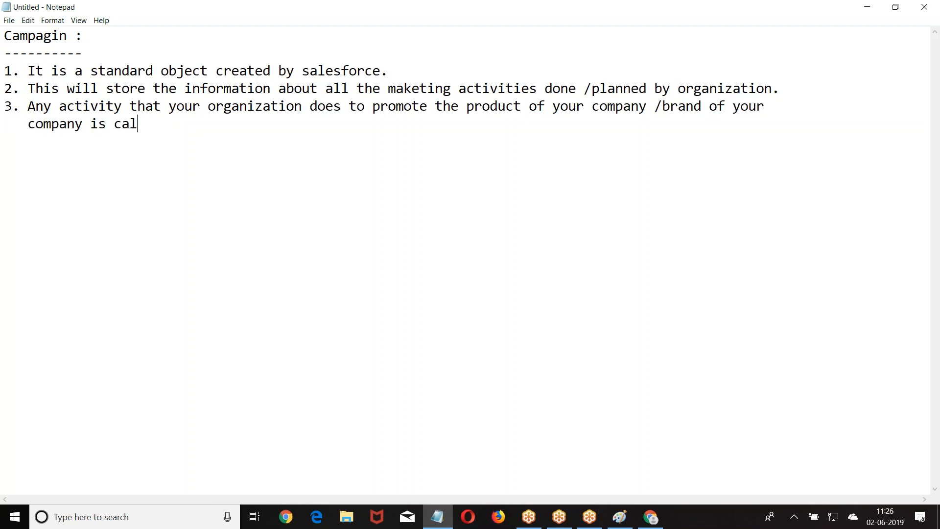
key("BackSpace")
key("BackSpace")
type("ain")
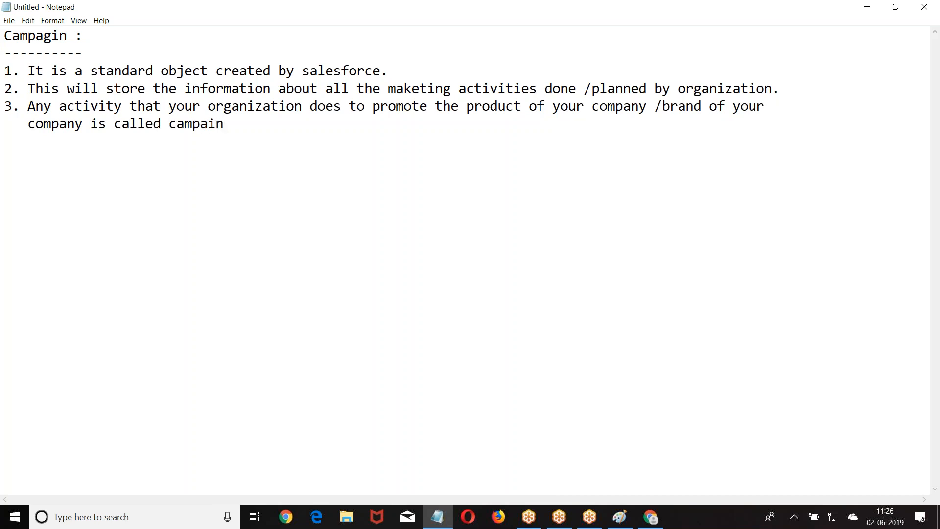
key("BackSpace")
key("BackSpace")
type("ign")
Fix the heading spelling and start point 4, 'Campaign influence', with sub-point a.
left_click(68, 36)
key("BackSpace")
key("BackSpace")
key("BackSpace")
type("igmn")
key("BackSpace")
key("BackSpace")
type("n")
type("4. ")
type("Campaig")
type("n ind")
key("BackSpace")
type("flunec")
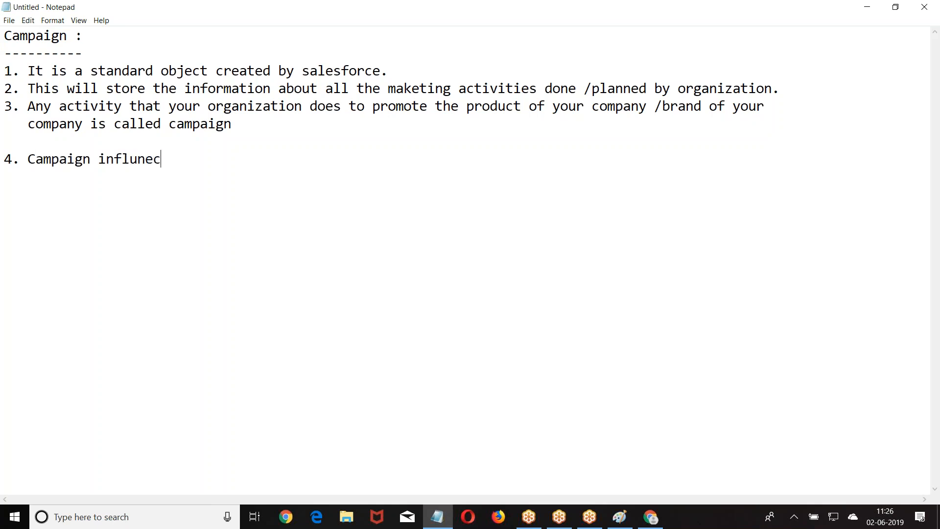
type("e")
type("a. This will spec")
type("ify mno")
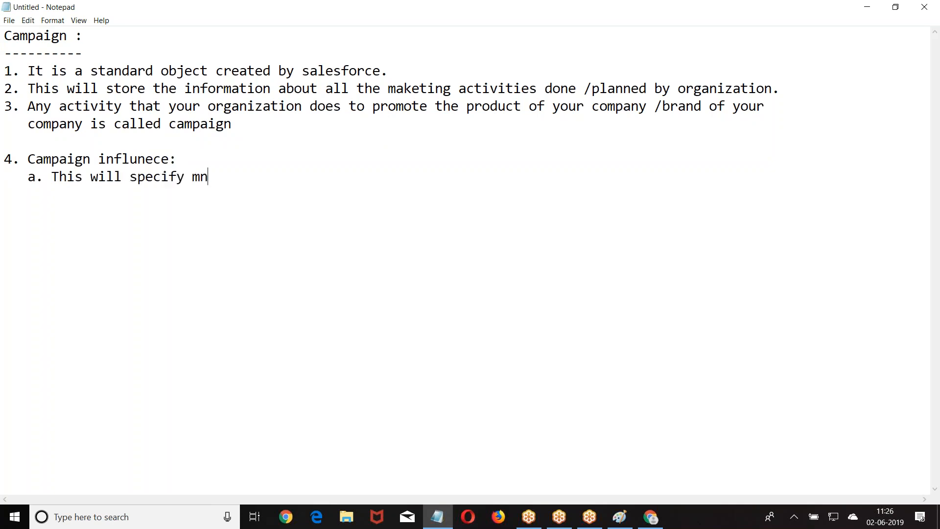
Write that it specifies the number of leads, opportunities, contacts and amount won.
key("BackSpace")
key("BackSpace")
key("BackSpace")
key("BackSpace")
type("o")
key("BackSpace")
type("no of leads rec")
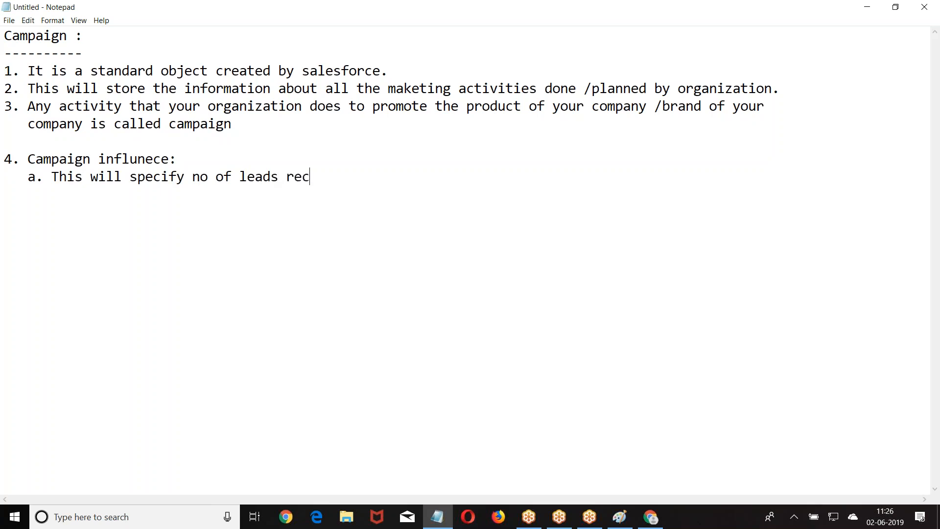
key("BackSpace")
key("BackSpace")
type("opportunties .co")
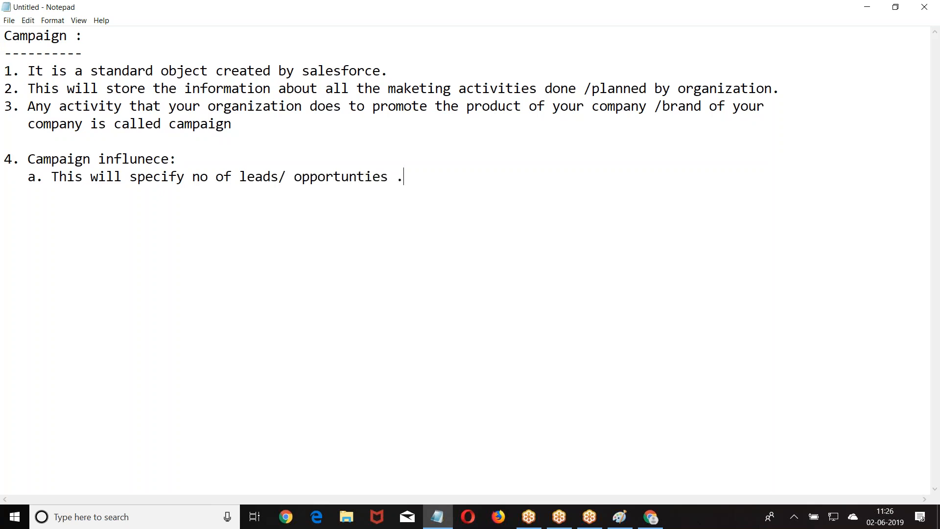
key("BackSpace")
key("BackSpace")
key("BackSpace")
type(".")
key("BackSpace")
key("BackSpace")
type("/cotna")
key("BackSpace")
key("BackSpace")
key("BackSpace")
type("ntacts  /amount ")
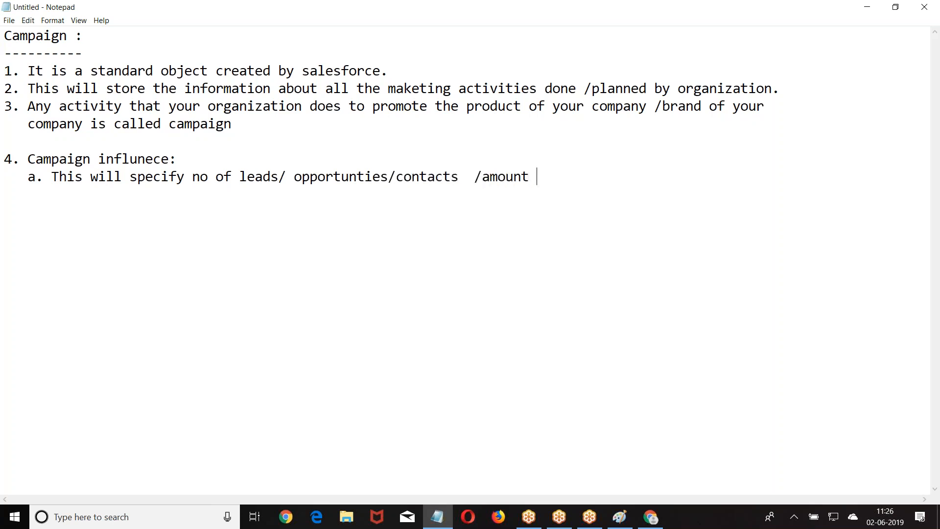
type("won/ duue to the indl")
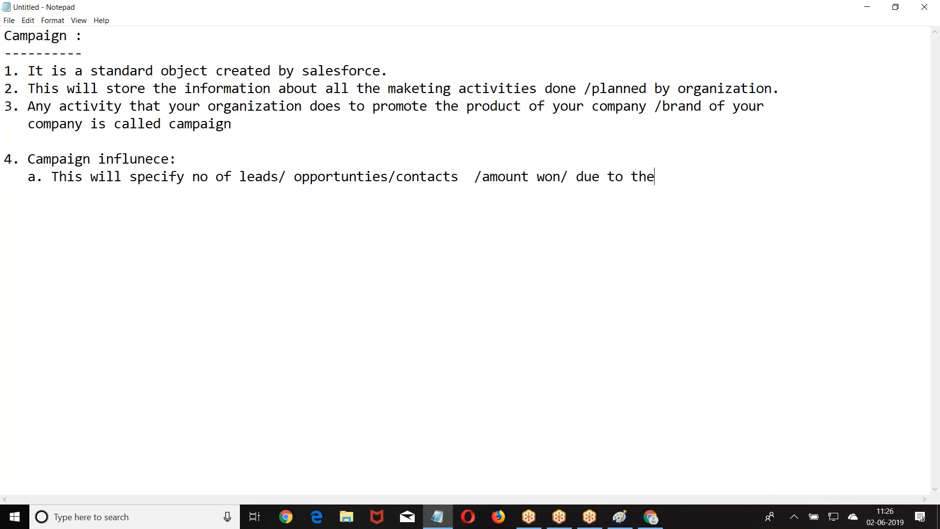
Finish sub-point a with 'due to the influence of the campaign', correcting typos.
key("BackSpace")
key("BackSpace")
type("fluence")
key("BackSpace")
key("BackSpace")
key("BackSpace")
type("nce of the campign")
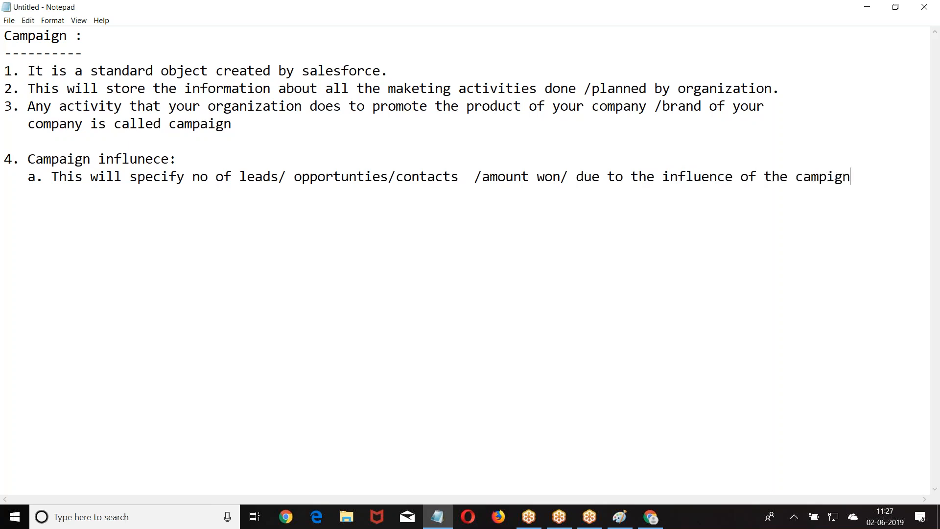
key("BackSpace")
key("BackSpace")
type("ag")
key("BackSpace")
type("gn")
Type '5. Campaign Members:' with sub-point a ending 'are called campaign members.'.
type("5. Ca,")
key("BackSpace")
type("mpaign Members:")
key("Return")
type("a. The le")
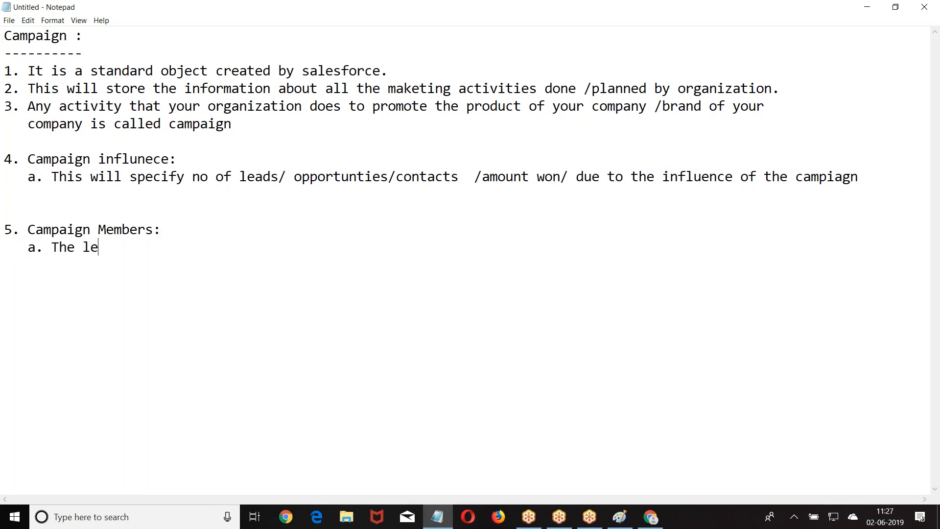
type("ads and contacts wh")
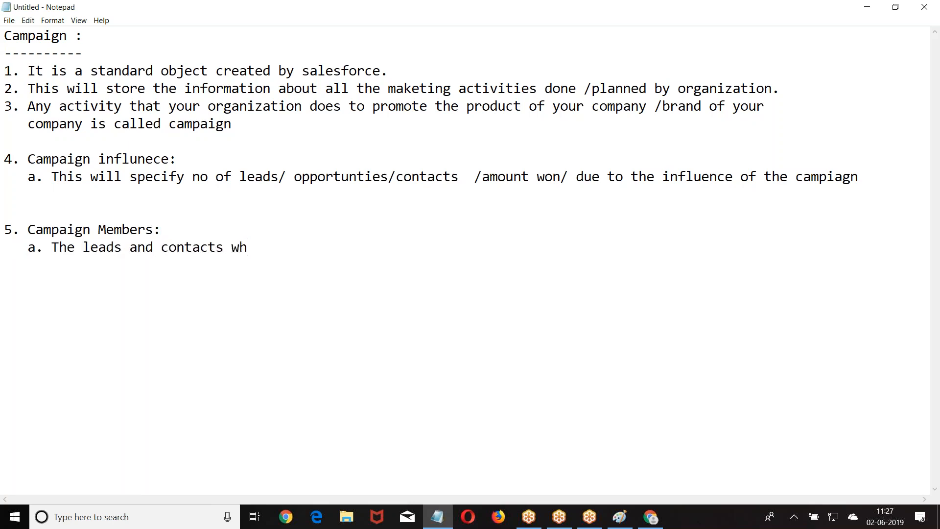
key("BackSpace")
key("BackSpace")
key("BackSpace")
key("BackSpace")
key("BackSpace")
key("BackSpace")
key("BackSpace")
key("BackSpace")
key("BackSpace")
key("BackSpace")
key("BackSpace")
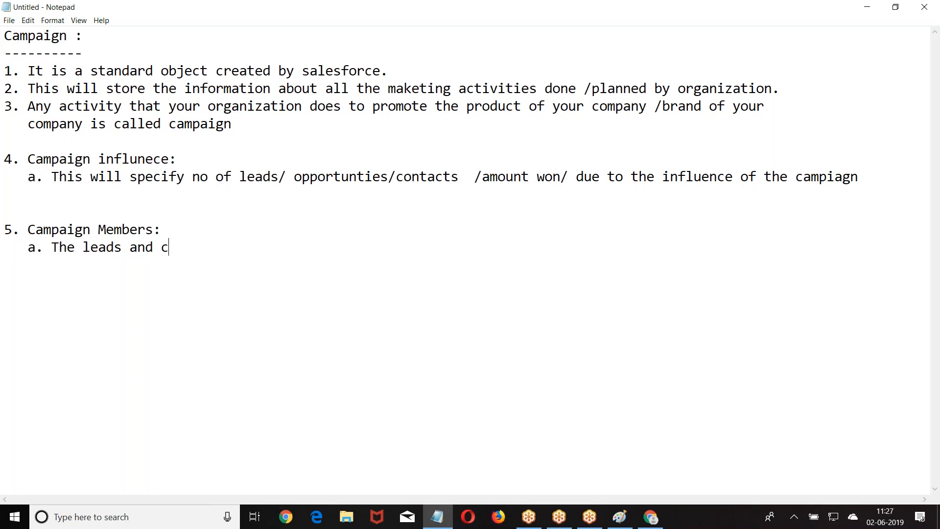
key("BackSpace")
key("BackSpace")
type("d contacts whos")
key("BackSpace")
key("BackSpace")
type("are ")
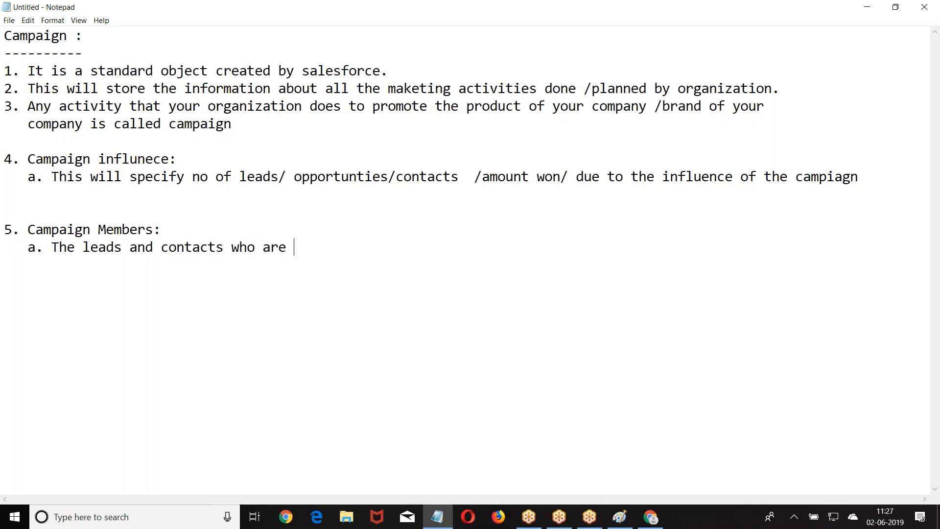
type("created due ")
type("to the")
key("BackSpace")
type("the ")
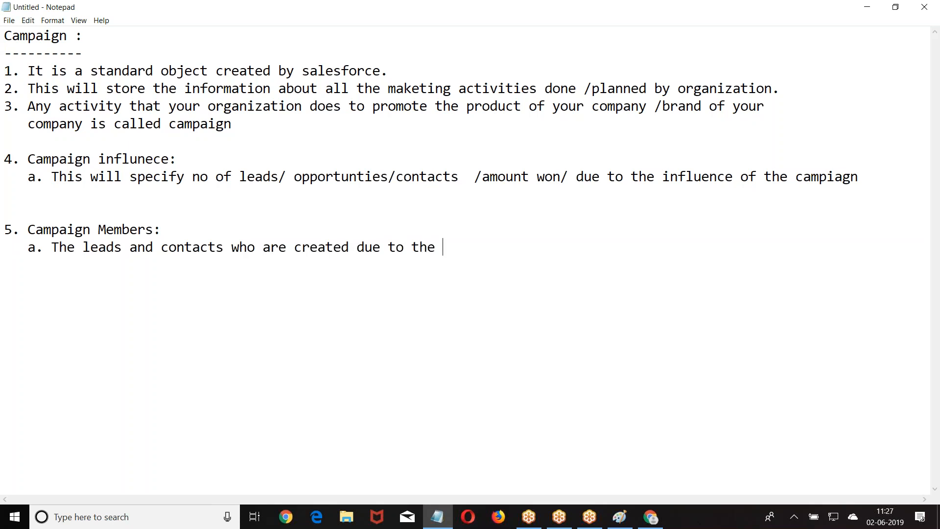
type("influence of thi")
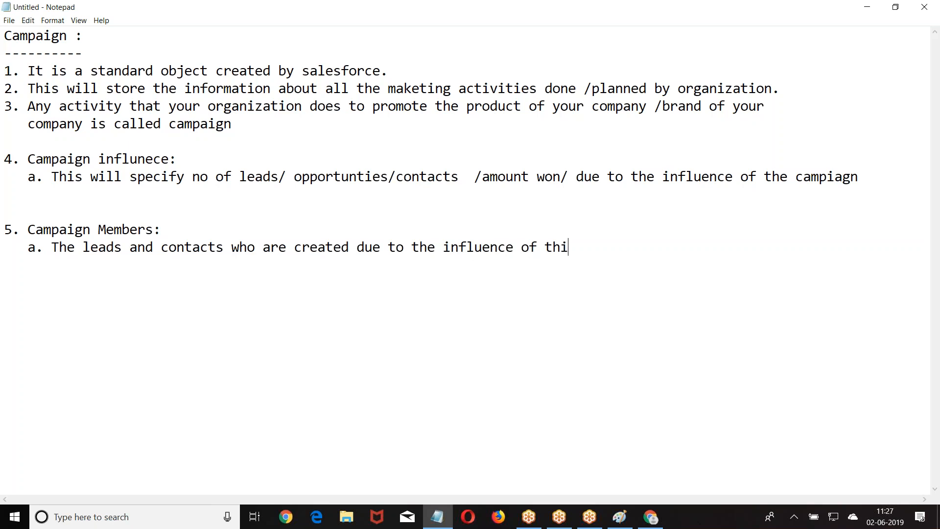
type("s campaign are ")
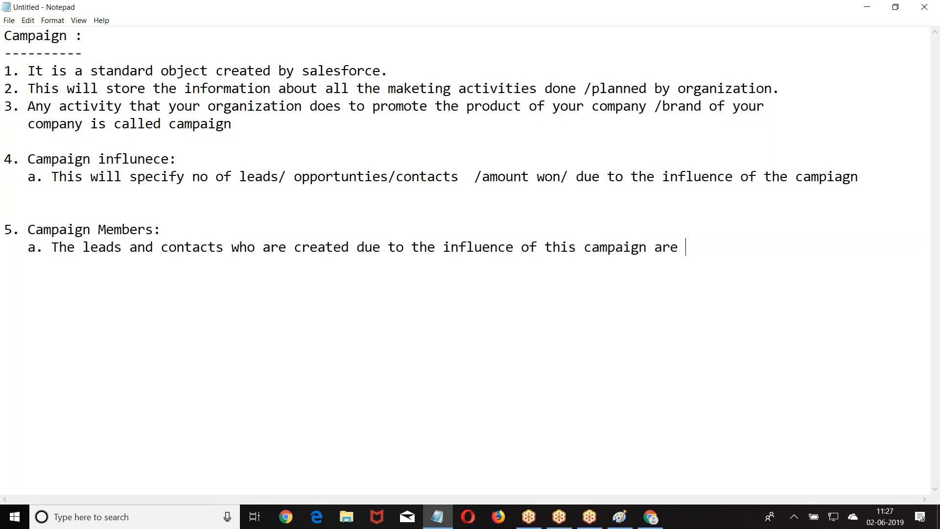
type("called cam")
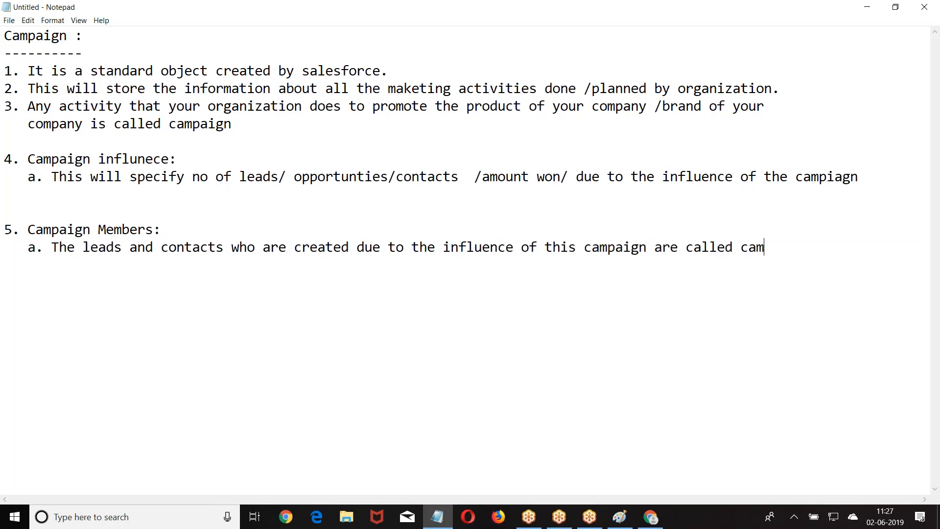
type("paign members.")
key("Return")
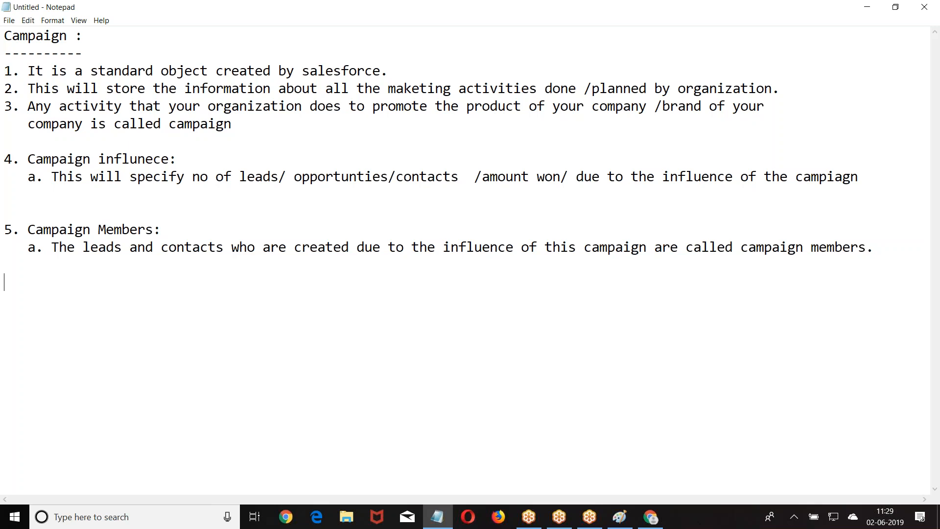
Switch to Chrome and open a blank New Campaign form from the Campaigns home page.
left_click(650, 516)
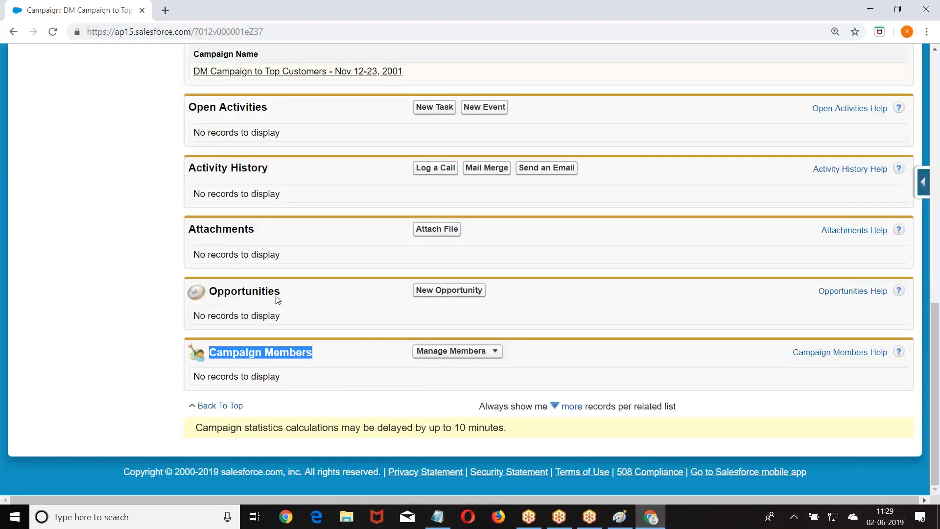
scroll(260, 275, "up", 6)
scroll(250, 245, "up", 6)
left_click(754, 70)
scroll(289, 188, "down", 3)
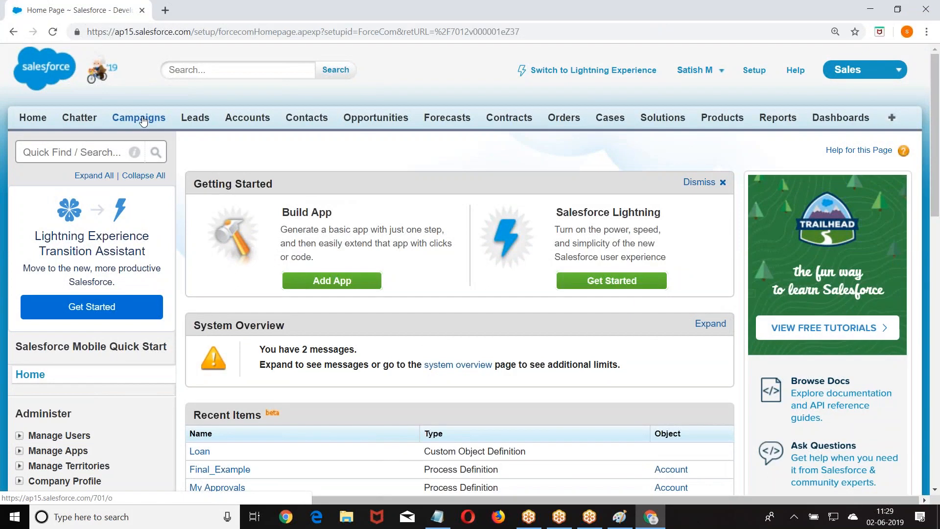
left_click(141, 118)
left_click(426, 232)
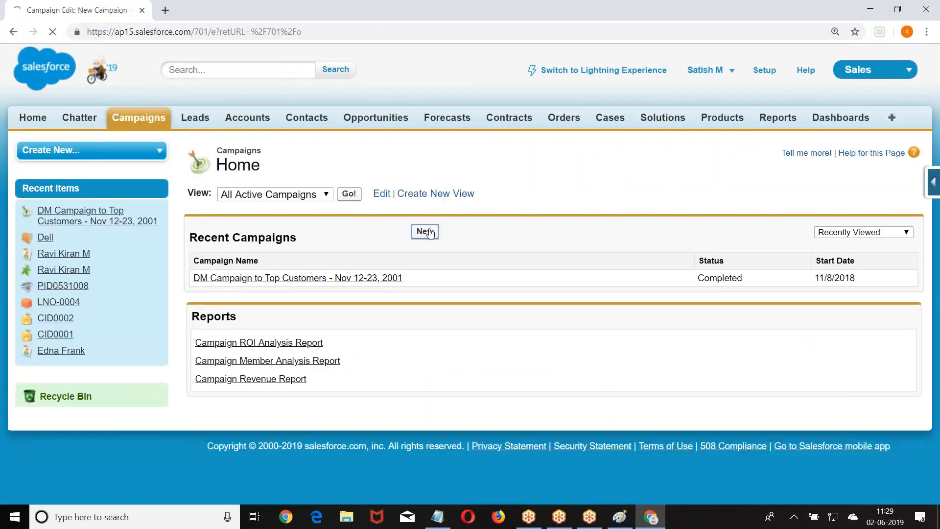
scroll(431, 233, "down", 4)
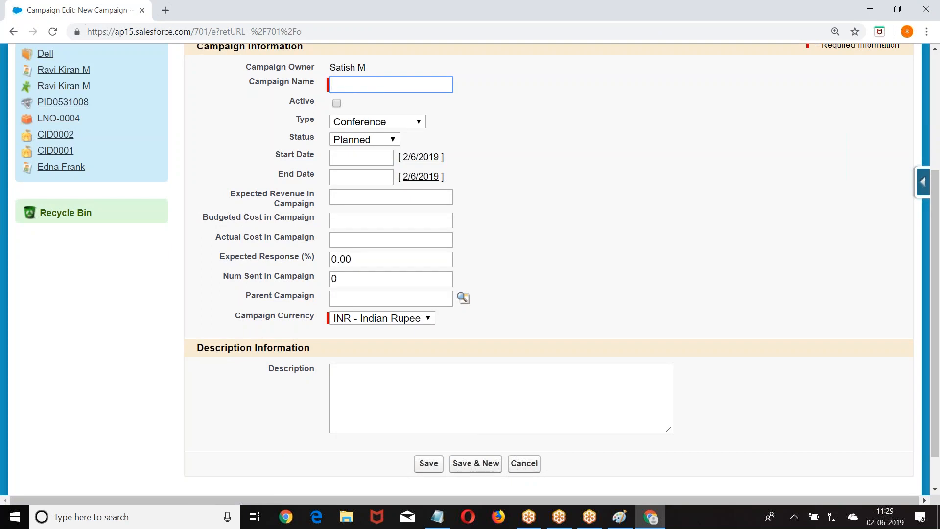
scroll(493, 201, "up", 4)
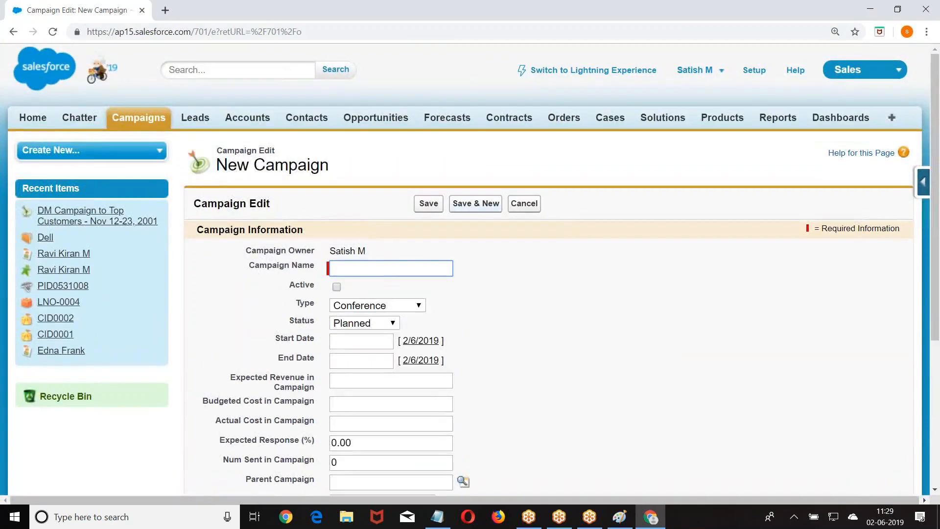
Go to Setup > Customize > Campaigns > Fields and review the Campaign custom fields section.
left_click(756, 72)
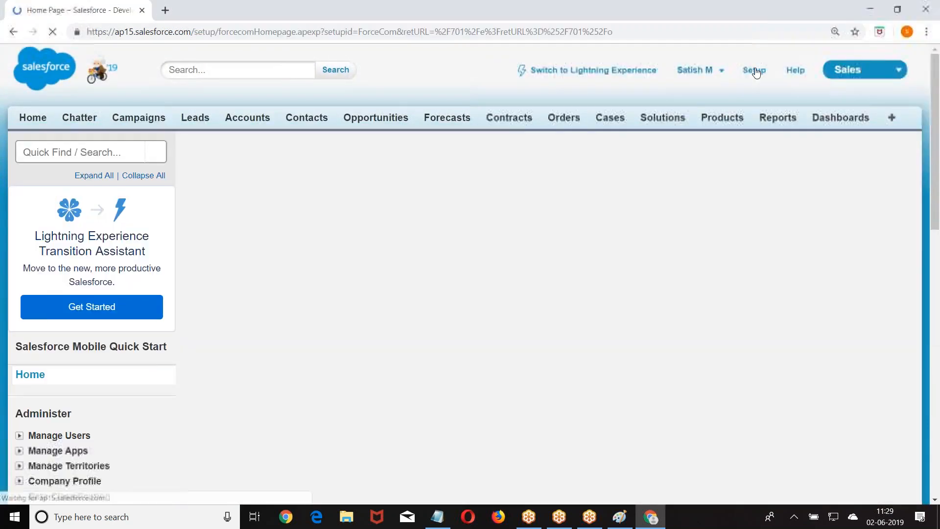
scroll(119, 206, "down", 6)
scroll(20, 240, "down", 5)
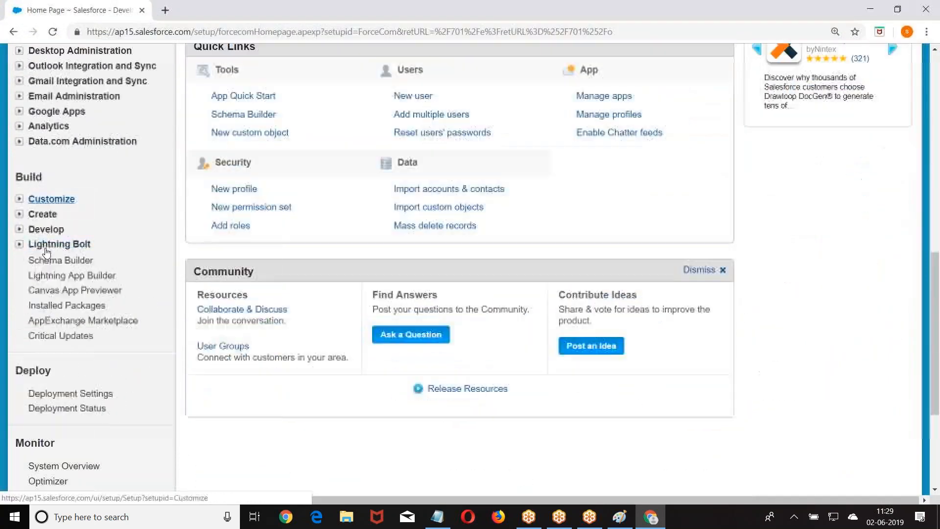
left_click(19, 199)
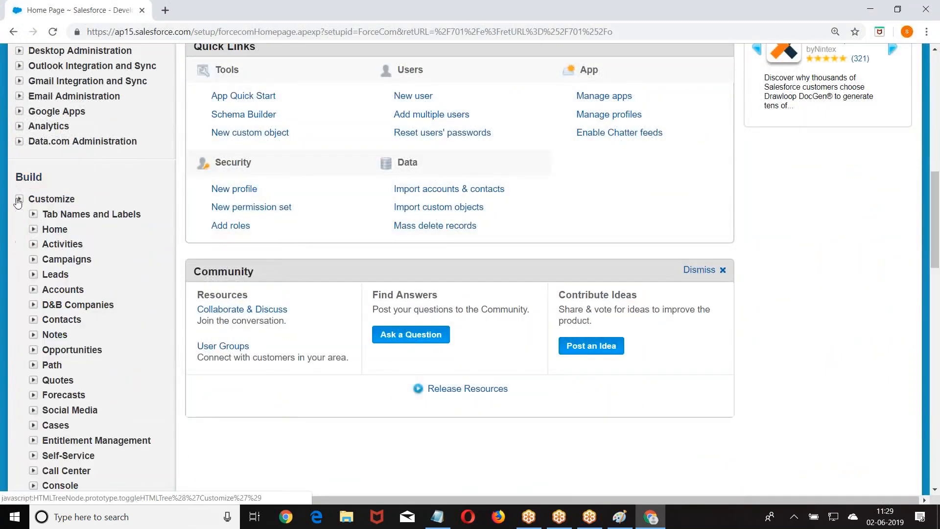
left_click(33, 259)
left_click(68, 275)
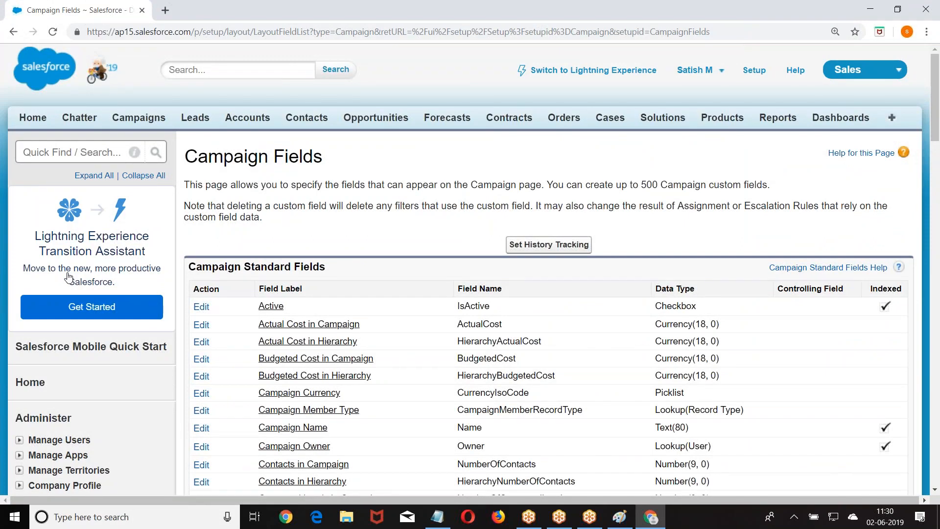
scroll(68, 276, "down", 15)
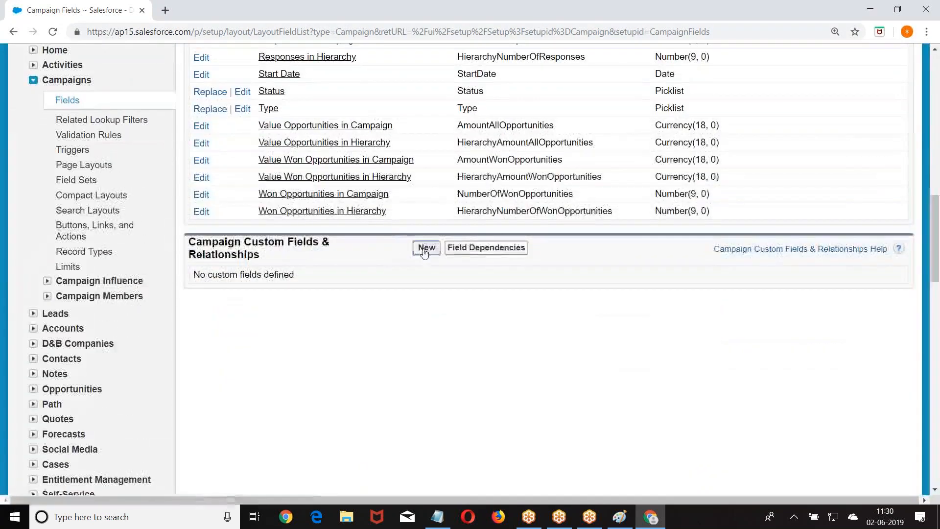
Create a Date custom field for Campaigns labelled Proposed Date with default security.
left_click(424, 250)
scroll(365, 250, "down", 5)
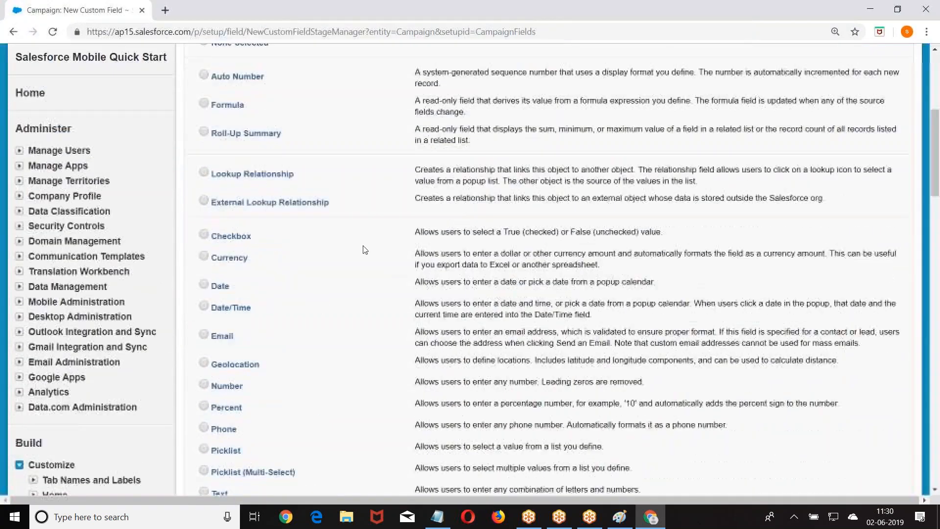
scroll(294, 241, "up", 3)
scroll(292, 242, "down", 4)
left_click(204, 207)
scroll(833, 372, "down", 4)
left_click(857, 399)
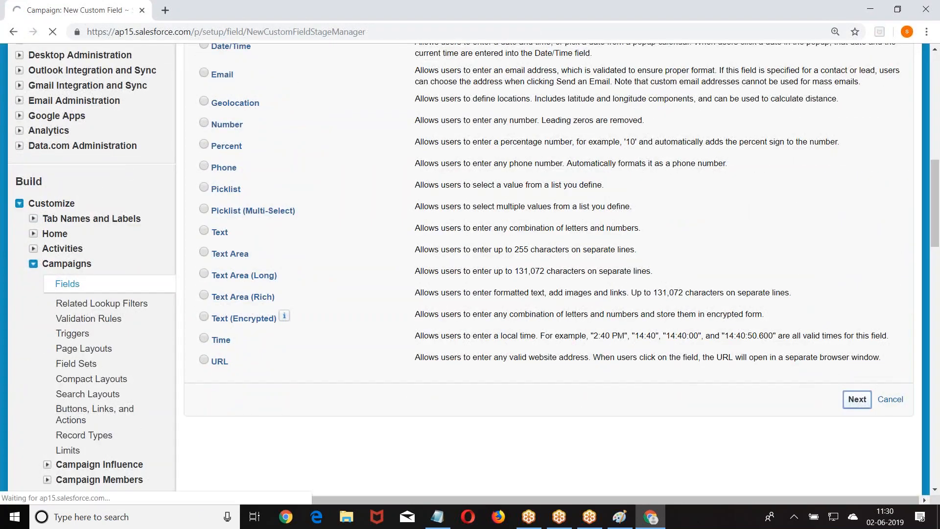
left_click(368, 271)
type("Proposed Date")
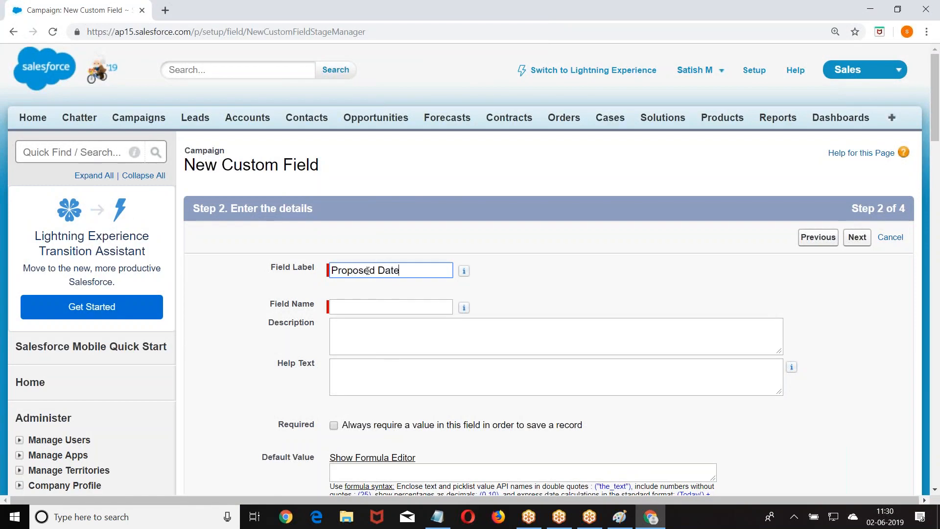
left_click(444, 307)
left_click(858, 238)
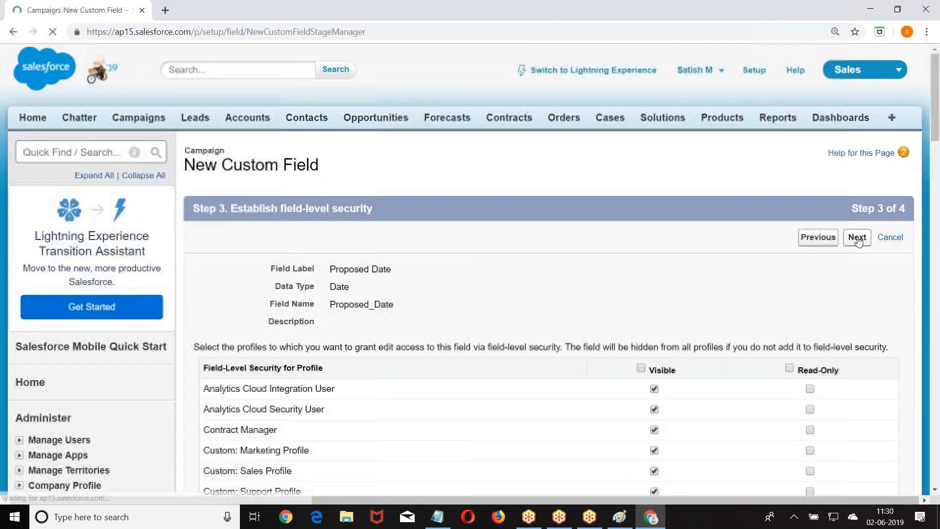
left_click(855, 238)
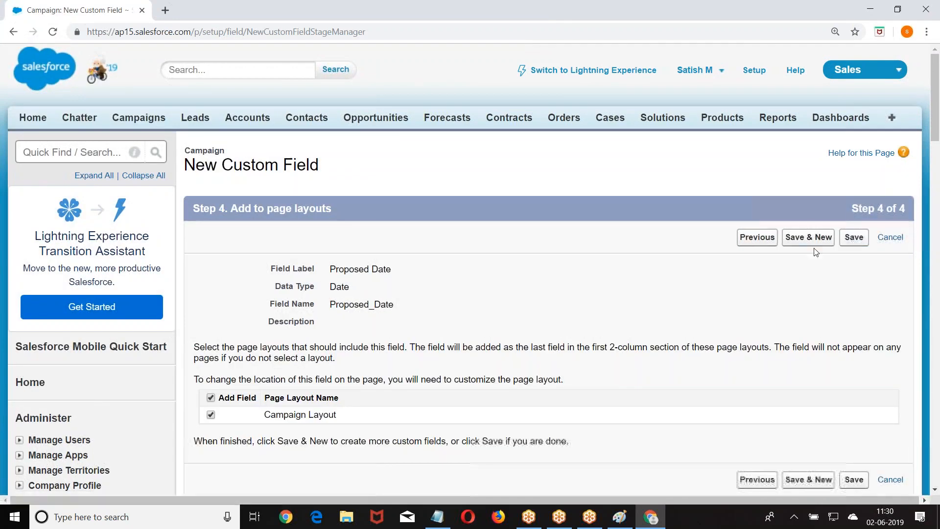
left_click(742, 239)
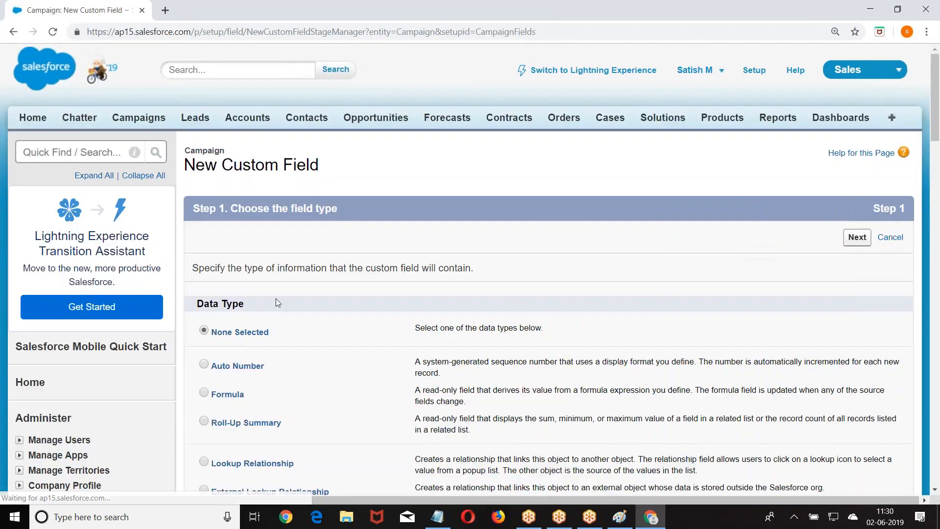
Add a second Date custom field labelled Manager Approved with default security.
scroll(275, 299, "down", 6)
left_click(203, 208)
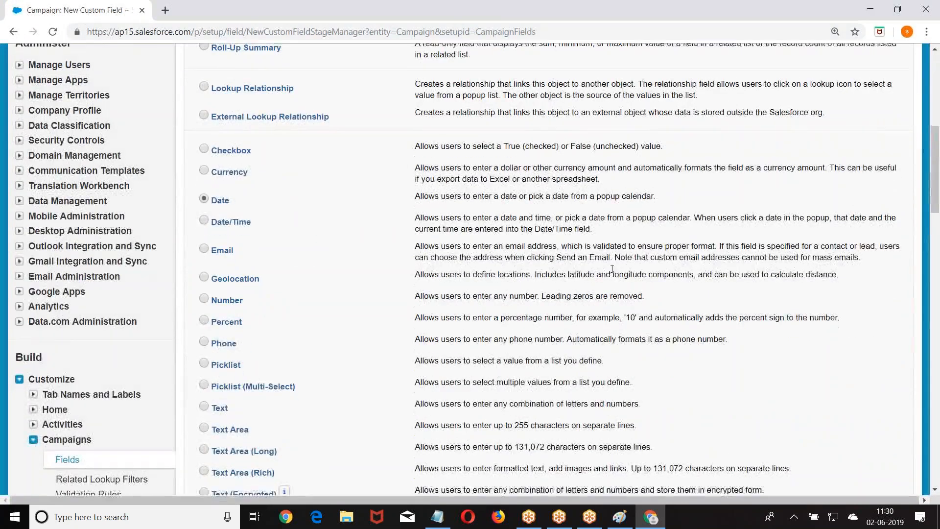
scroll(205, 214, "down", 4)
left_click(856, 401)
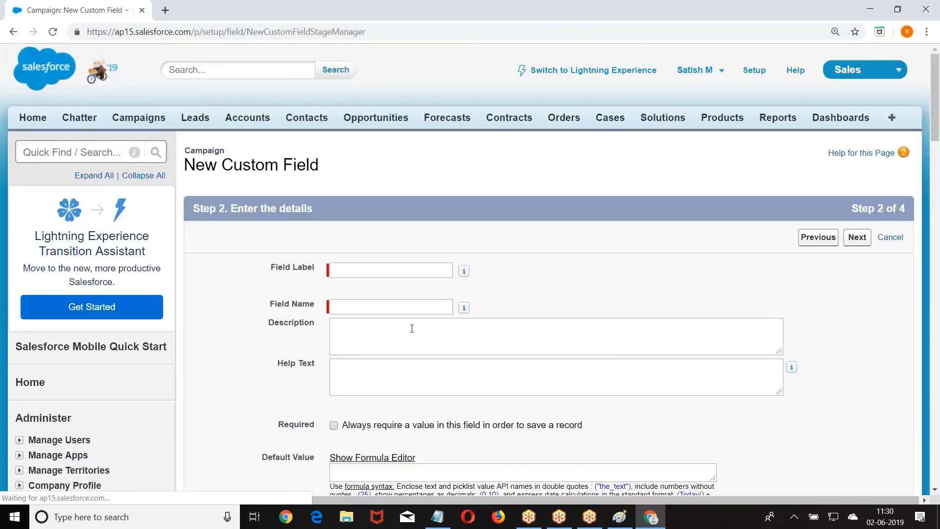
key("BackSpace")
type("mana")
type("Manatger")
key("BackSpace")
key("BackSpace")
key("BackSpace")
key("BackSpace")
type("ger Approved")
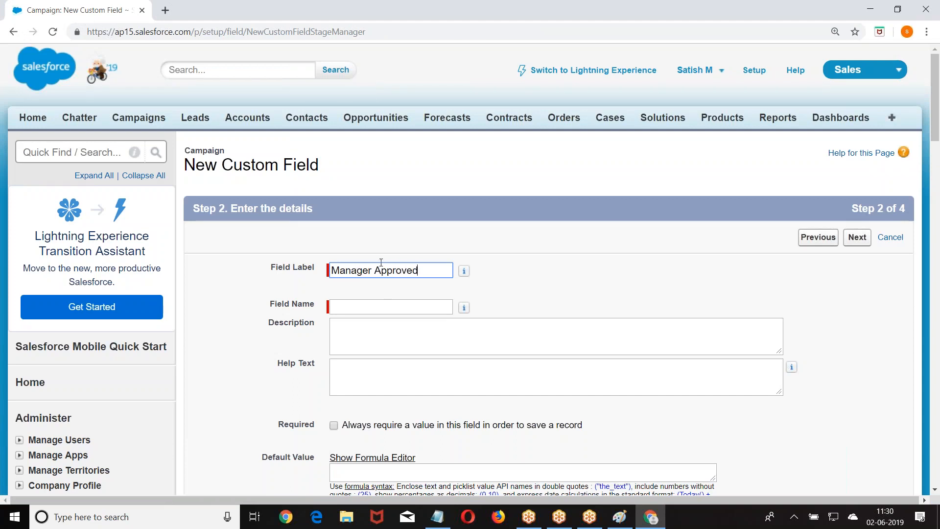
left_click(376, 301)
left_click(857, 237)
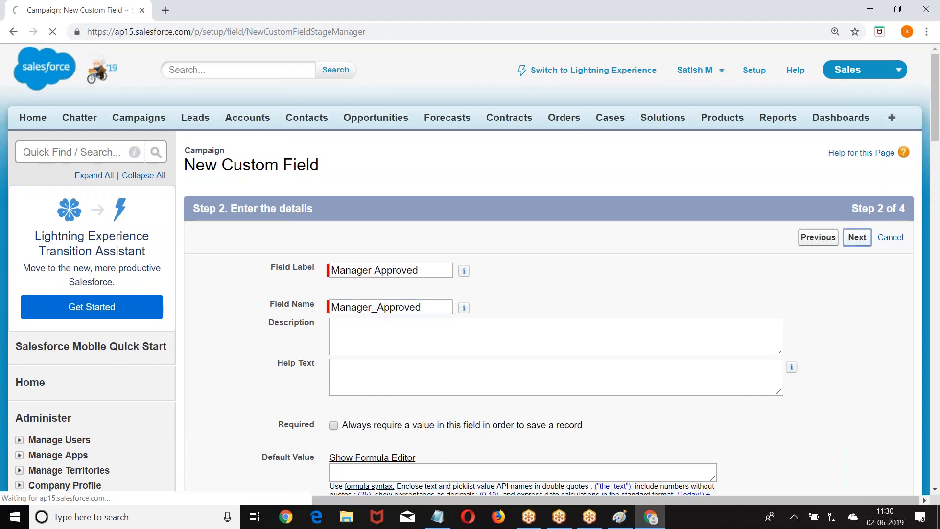
left_click(857, 237)
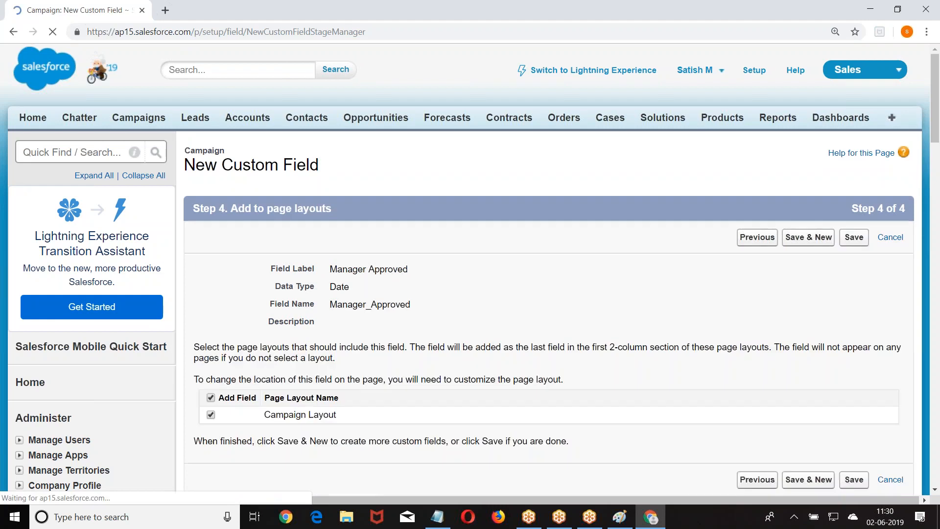
left_click(832, 238)
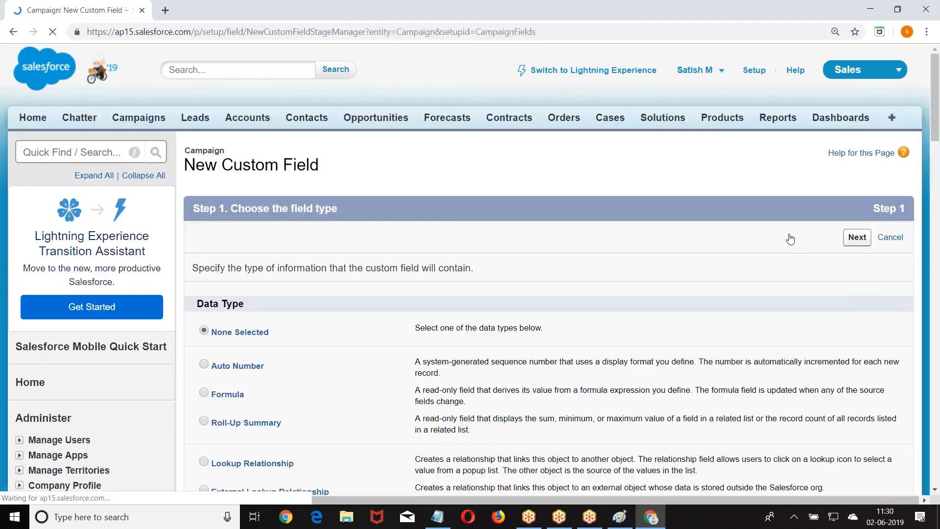
Define a City picklist field with values Hyd, Ban, Che and Pune, keeping default security.
scroll(415, 197, "down", 11)
left_click(342, 250)
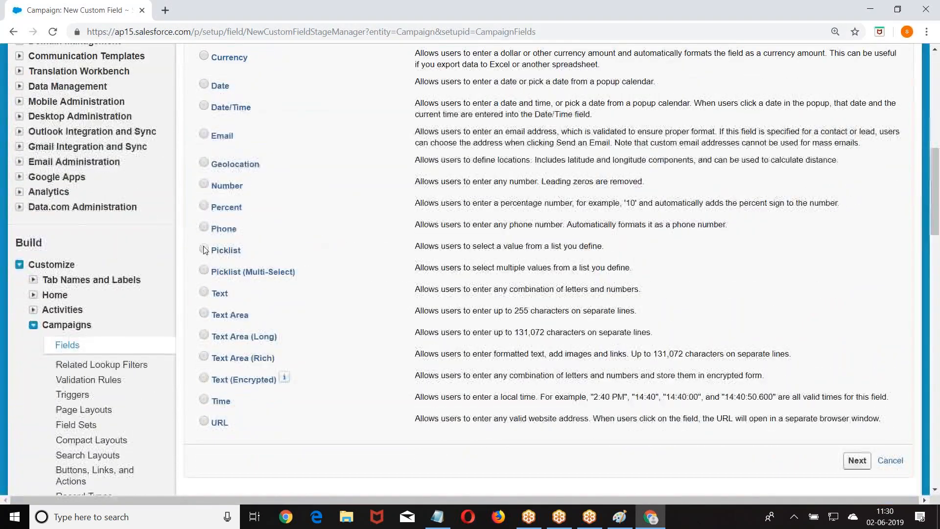
scroll(529, 263, "down", 3)
left_click(856, 278)
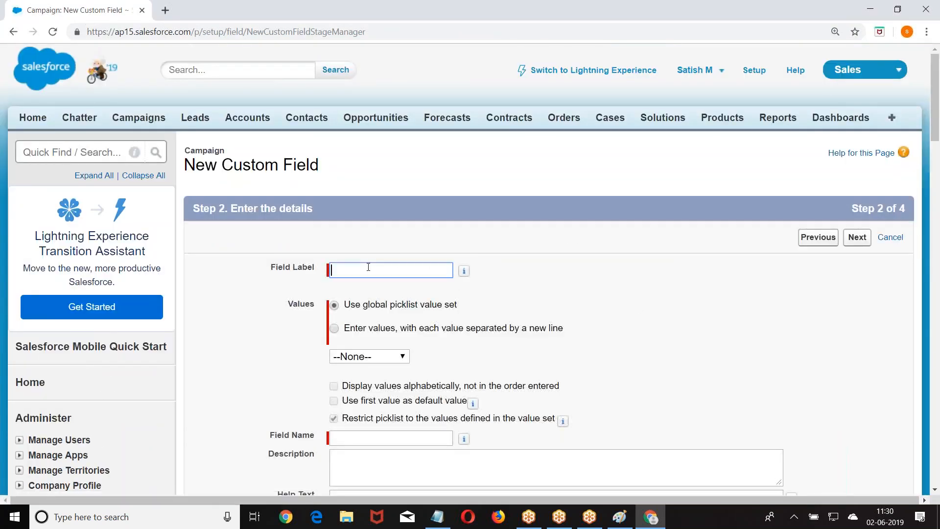
left_click(336, 330)
scroll(409, 286, "down", 3)
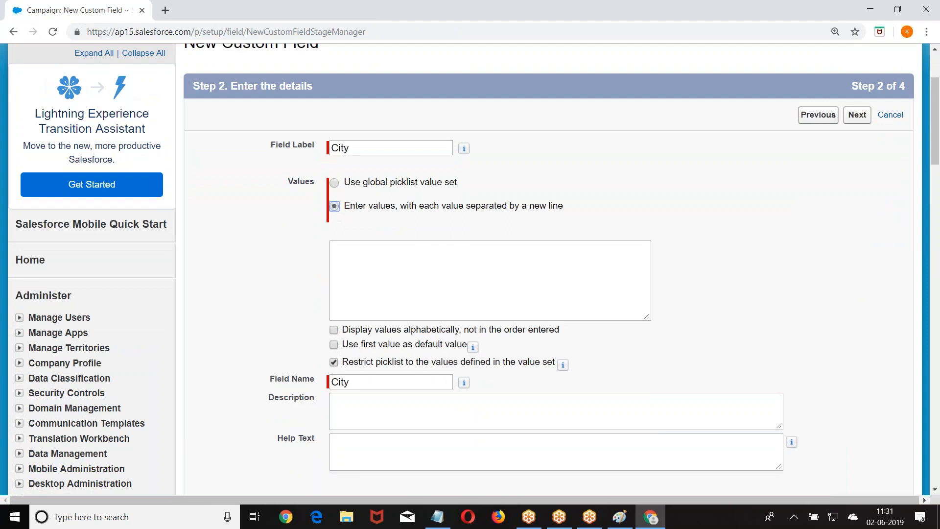
left_click(408, 275)
type("Hyd Ban")
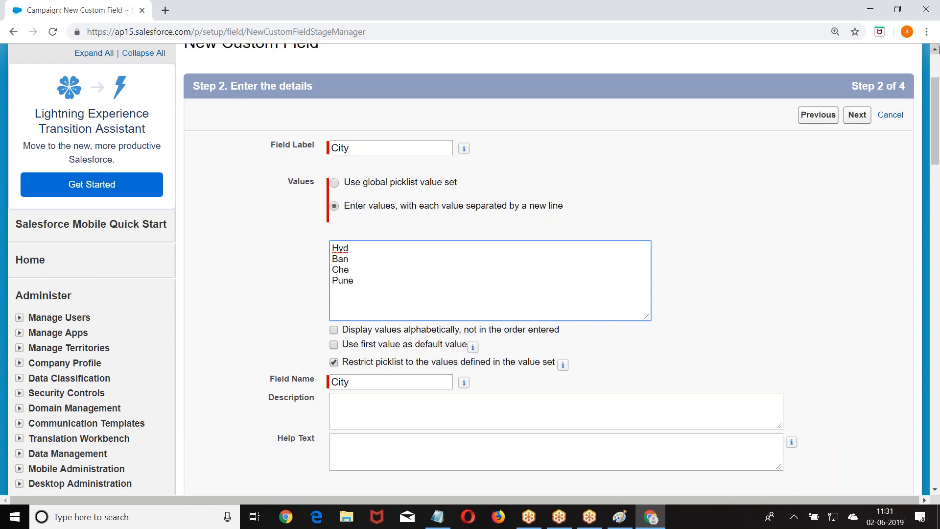
left_click(861, 117)
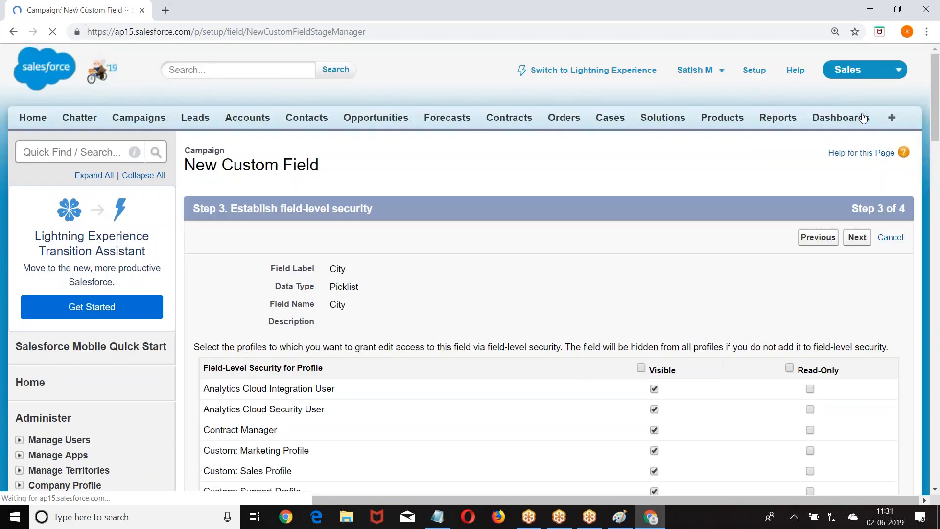
left_click(860, 238)
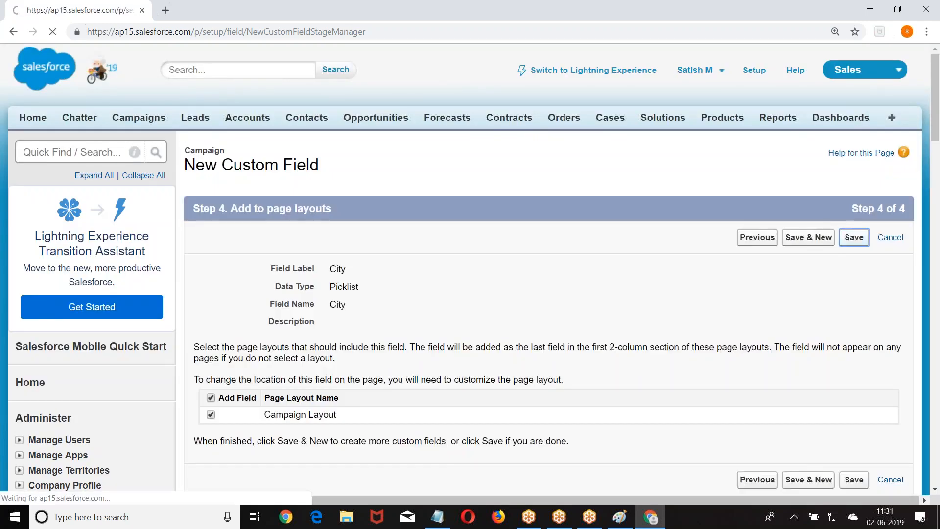
Scroll the Campaign Fields list to confirm the City picklist was saved.
scroll(854, 237, "down", 3)
scroll(357, 135, "down", 5)
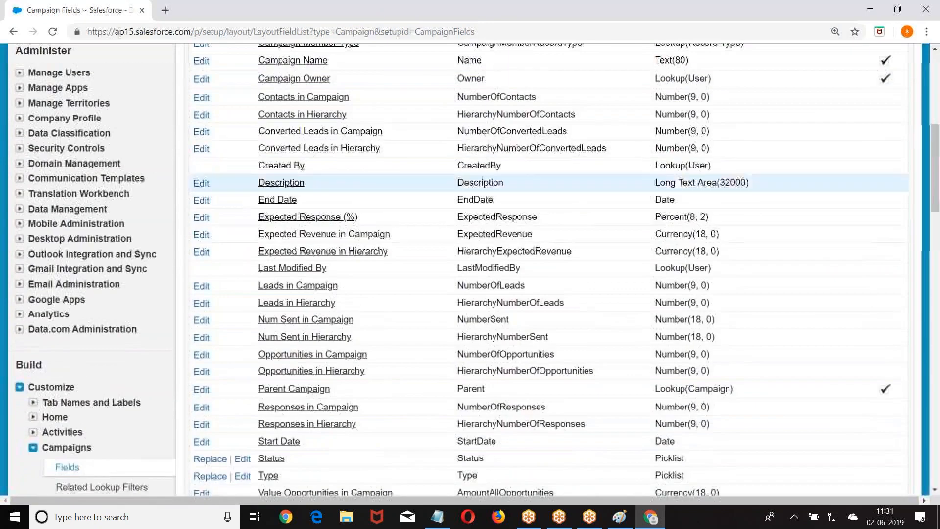
scroll(358, 135, "up", 5)
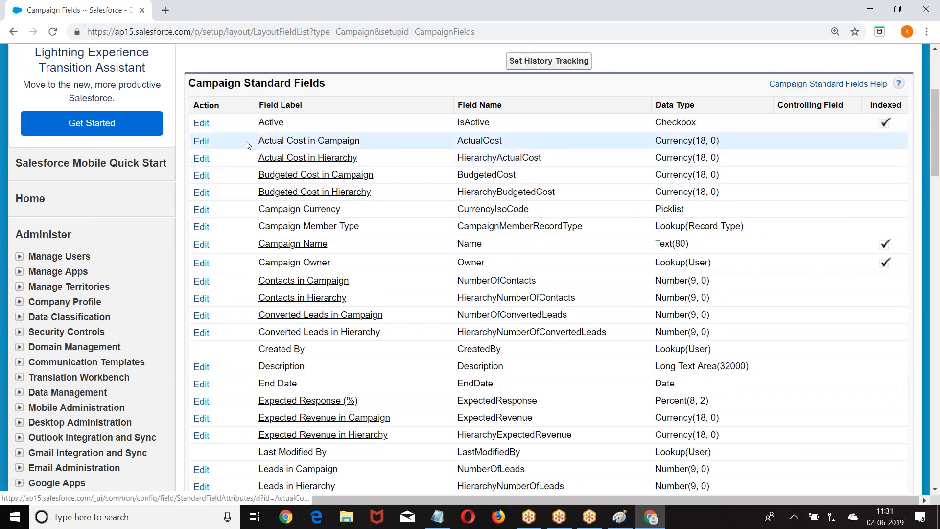
Inspect the Actual Cost in Campaign field label, then expand Tab Names and Labels in Setup.
left_click(201, 143)
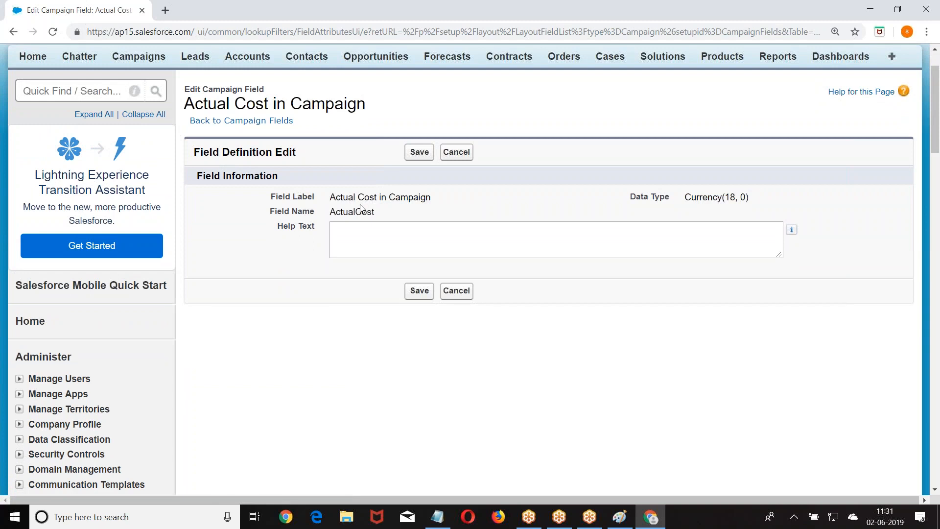
left_click_drag(331, 198, 441, 206)
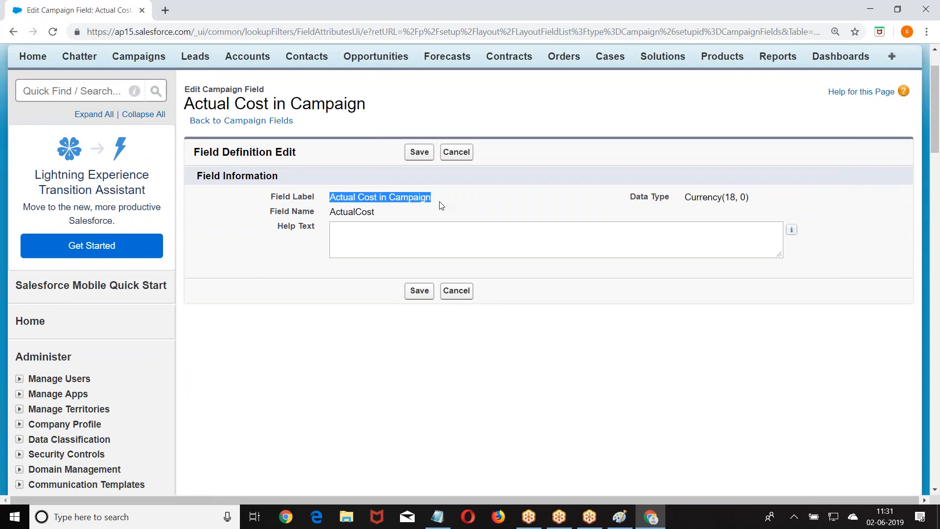
scroll(276, 225, "down", 3)
scroll(387, 172, "up", 2)
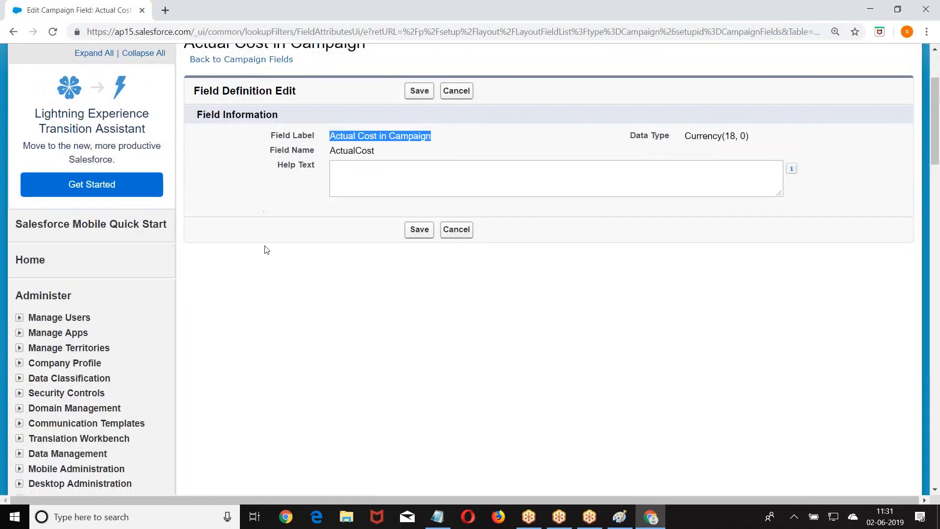
scroll(267, 249, "down", 9)
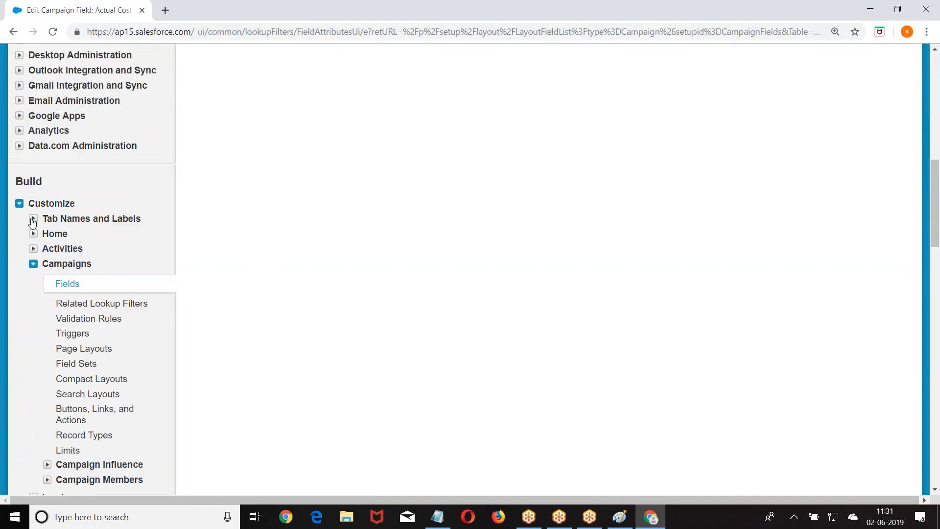
left_click(32, 219)
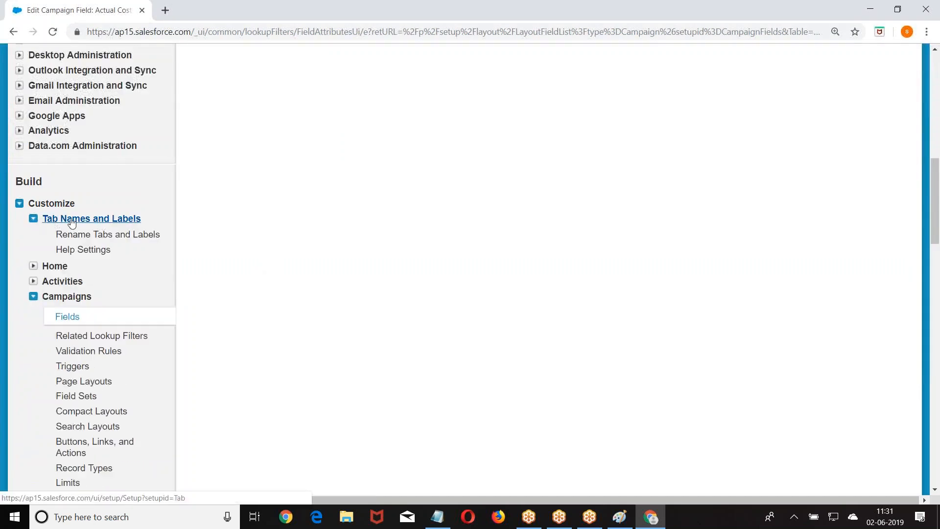
Open Rename Tabs and Labels and begin editing the Campaigns tab's names.
left_click(100, 238)
scroll(374, 228, "down", 2)
scroll(374, 227, "down", 2)
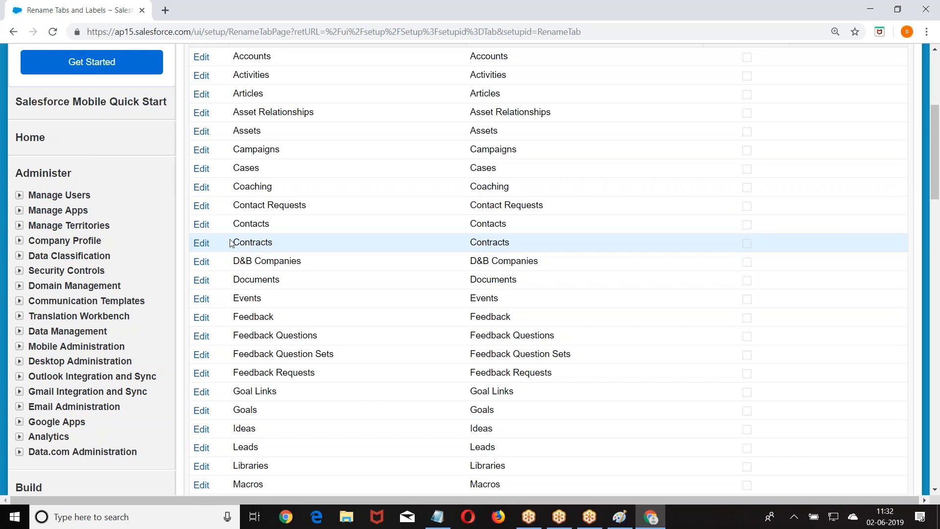
scroll(260, 231, "down", 1)
scroll(217, 150, "up", 1)
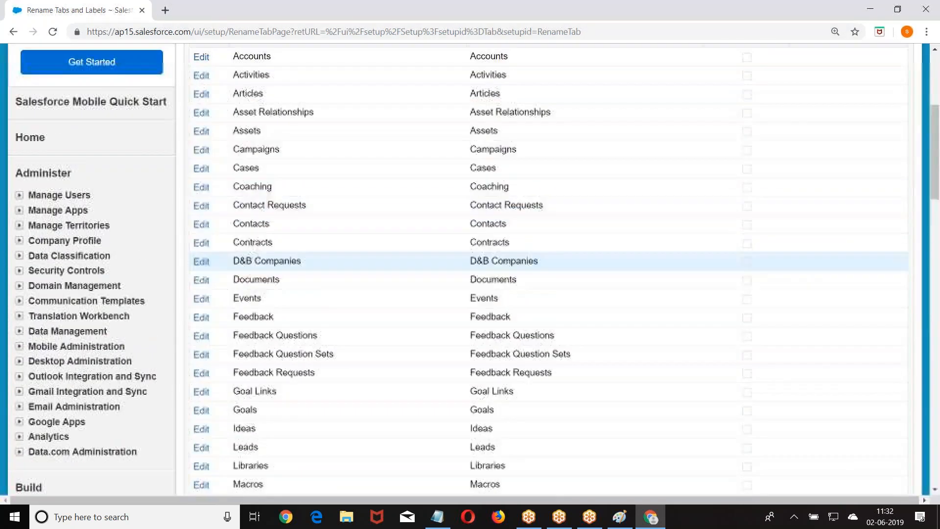
left_click(202, 150)
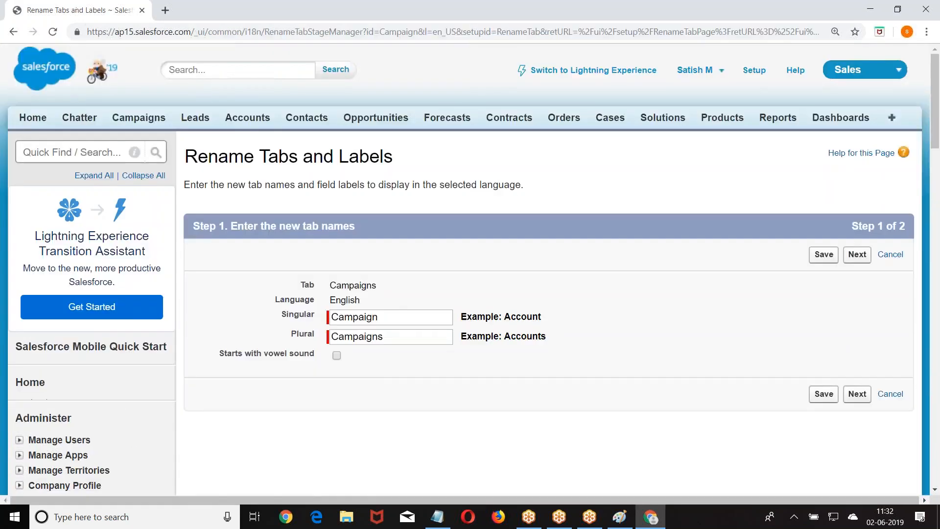
scroll(467, 198, "down", 2)
Shorten the Campaign Member Status field label to Member Status.
left_click(856, 272)
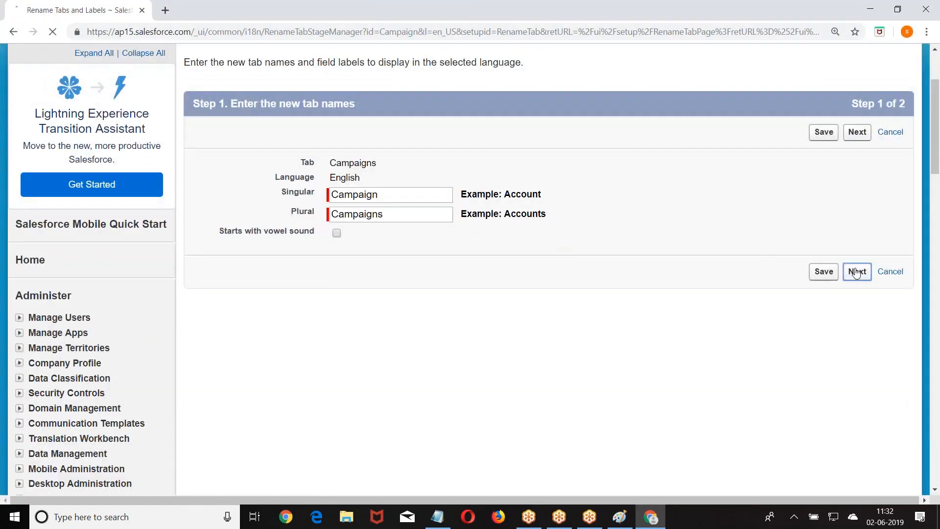
scroll(371, 149, "down", 6)
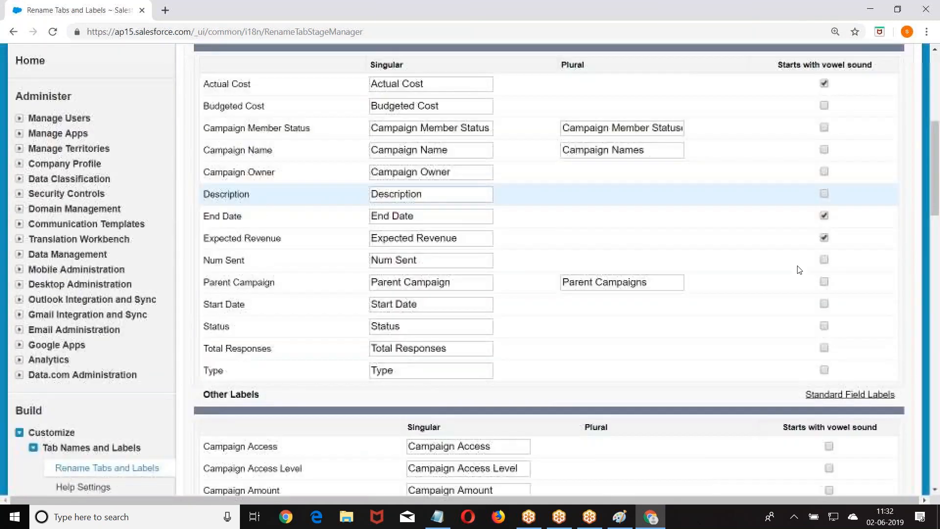
scroll(370, 149, "down", 1)
scroll(337, 150, "up", 2)
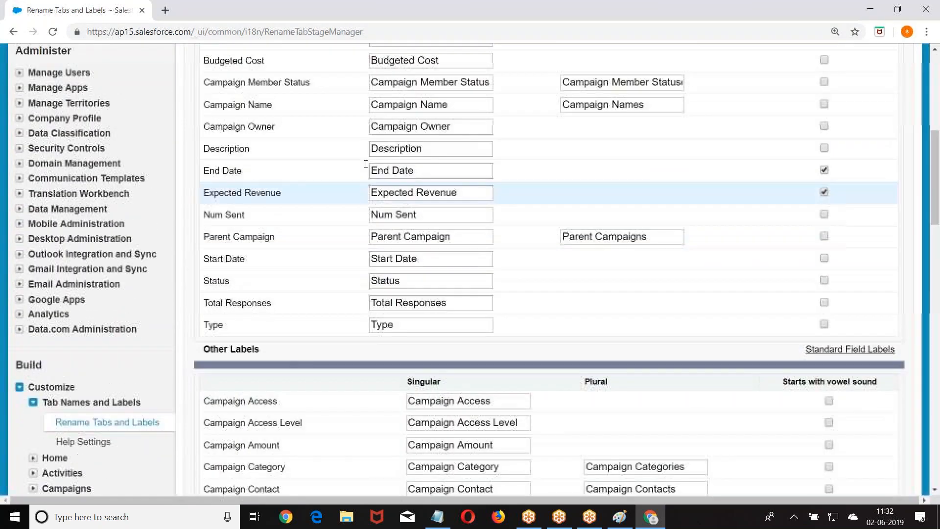
scroll(337, 149, "up", 2)
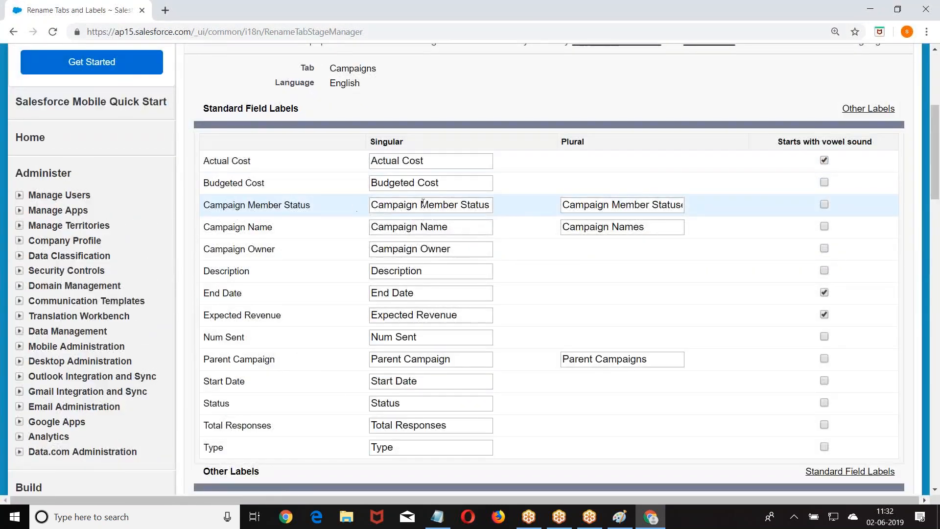
left_click_drag(418, 204, 361, 209)
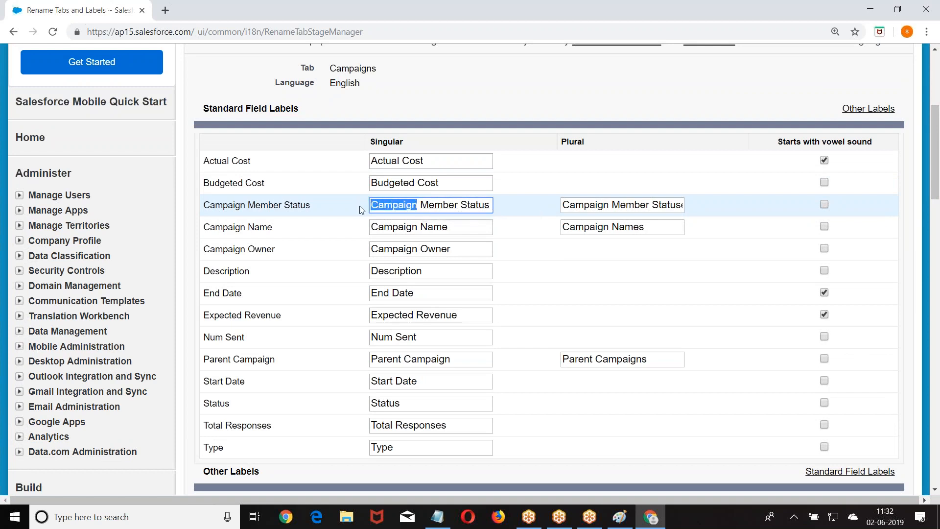
key("BackSpace")
key("Delete")
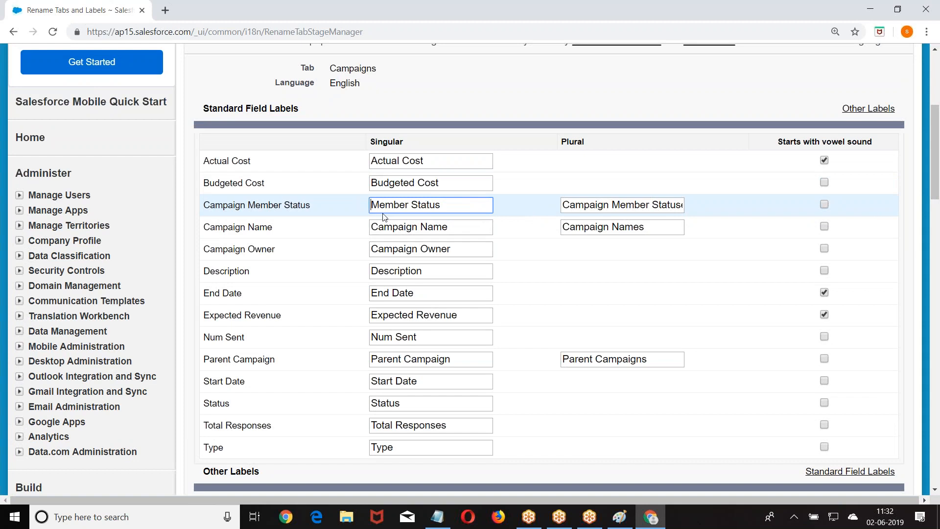
Rename Budgeted Cost to Proposed Expenditure and save the field labels.
left_click(444, 186)
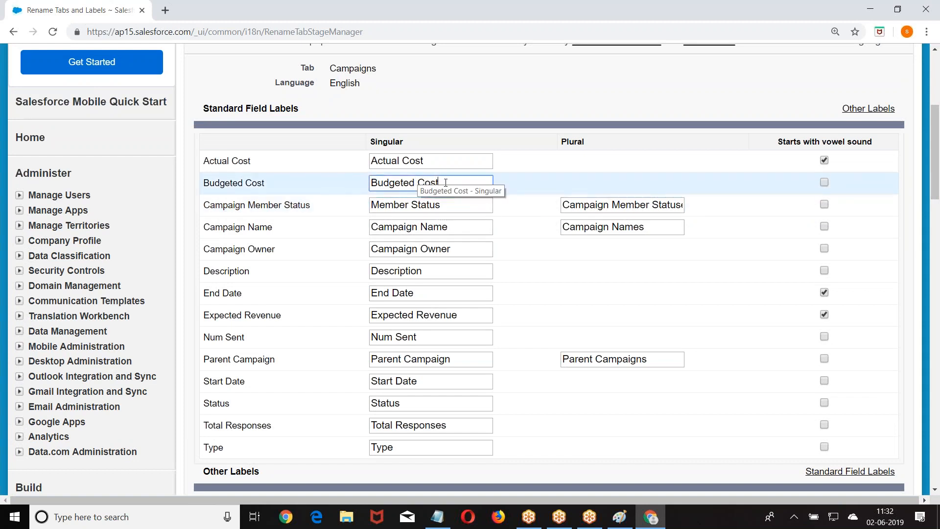
key("ctrl+a")
type("Prop")
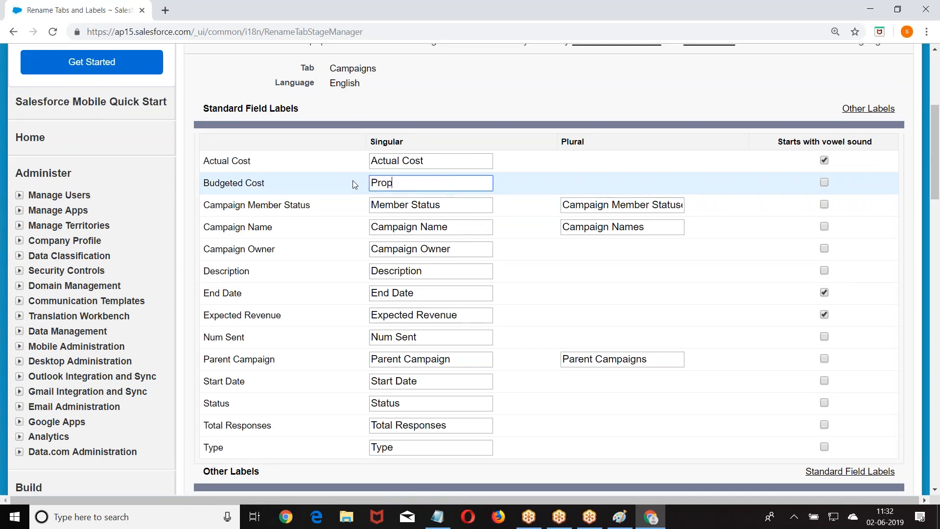
type("osed Expenditure")
scroll(538, 200, "up", 5)
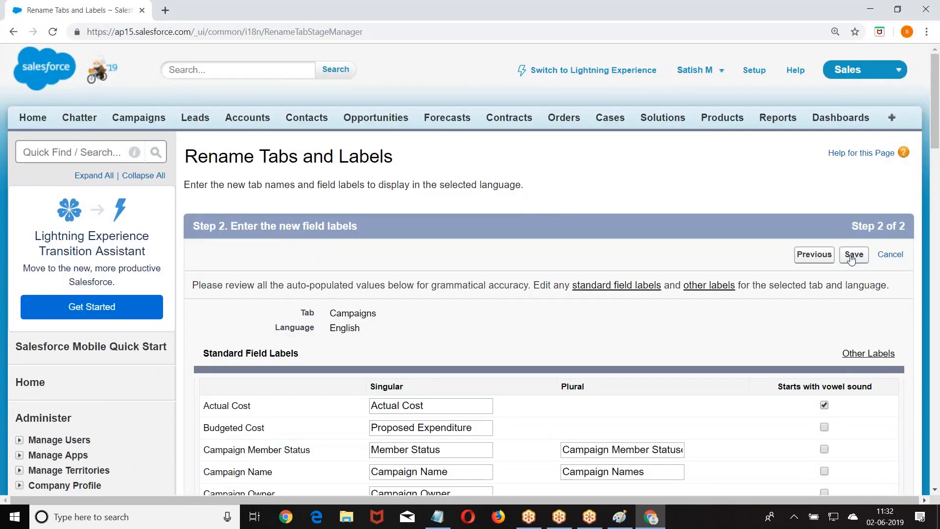
left_click(853, 256)
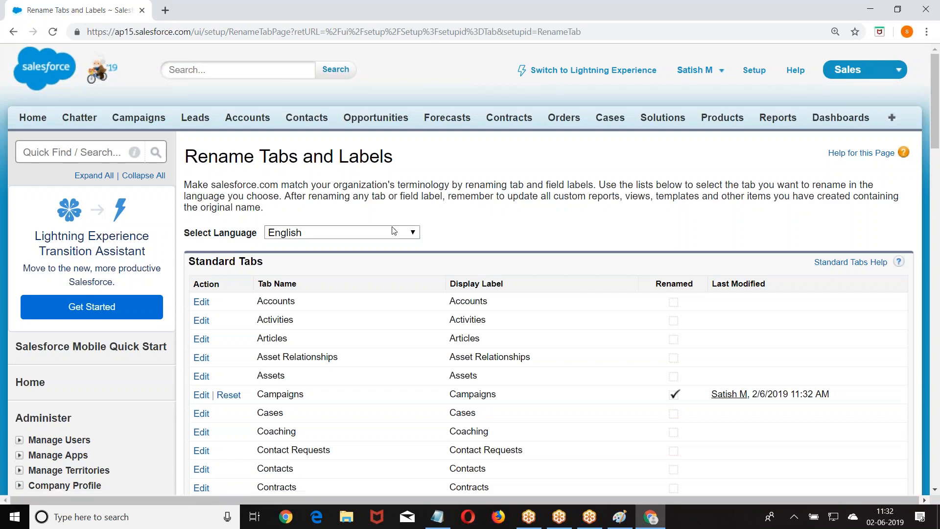
Check the New Campaign form for Proposed Expenditure, Proposed Date, Manager Approved and City, then return to Campaigns home.
left_click(141, 122)
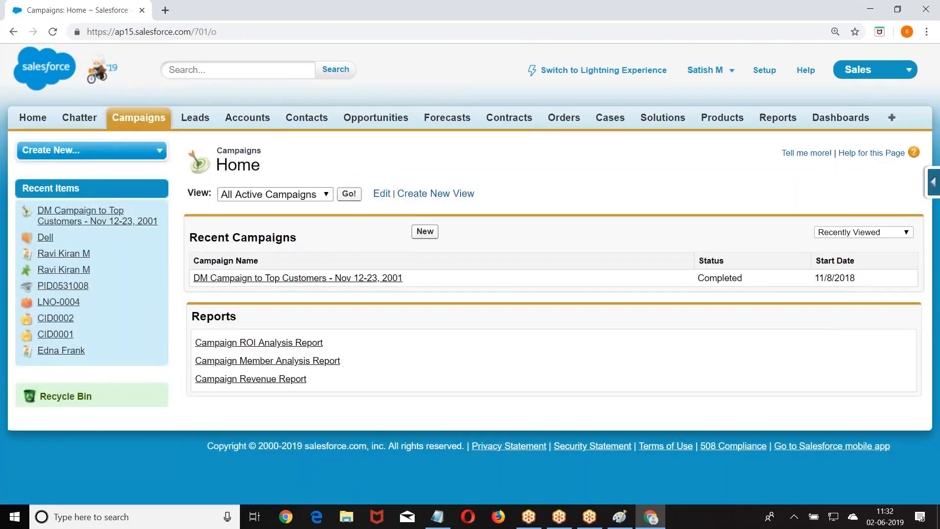
left_click(425, 232)
scroll(424, 237, "down", 3)
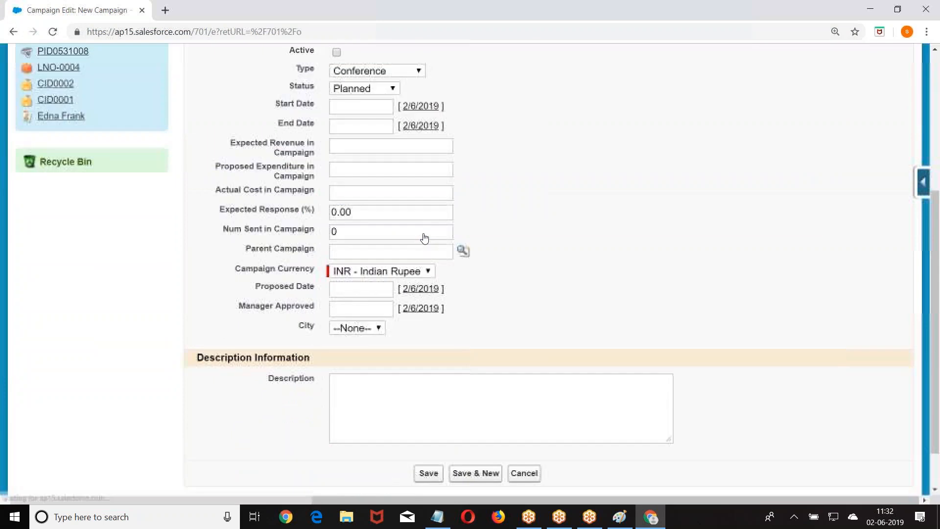
scroll(323, 176, "up", 1)
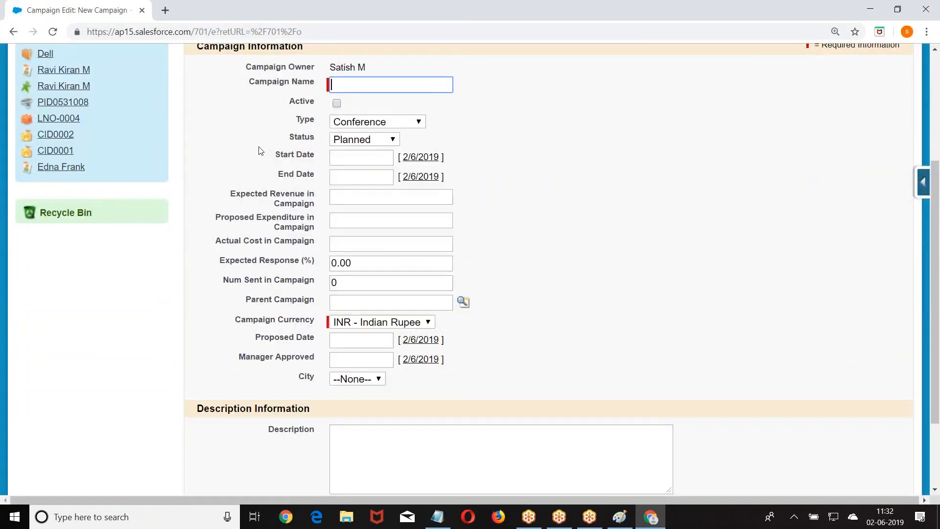
scroll(315, 300, "down", 2)
scroll(279, 269, "down", 1)
scroll(279, 268, "up", 5)
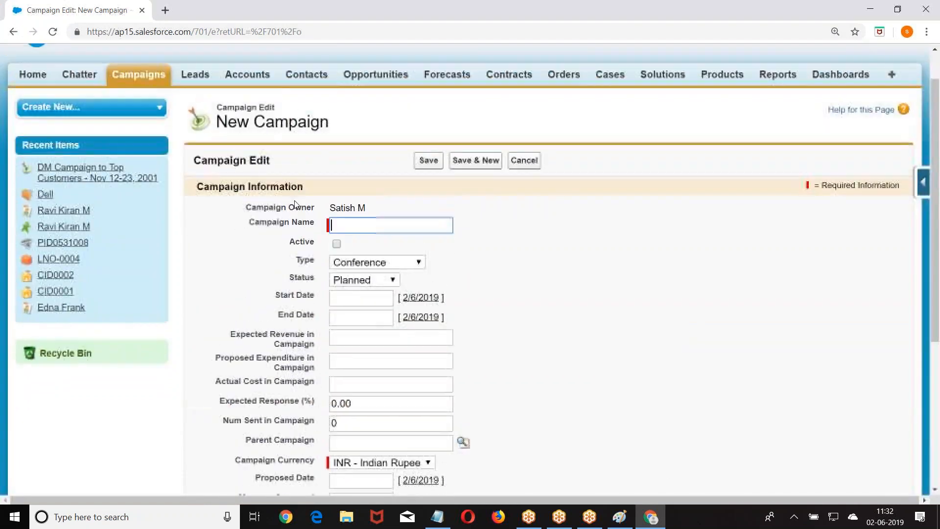
left_click(141, 75)
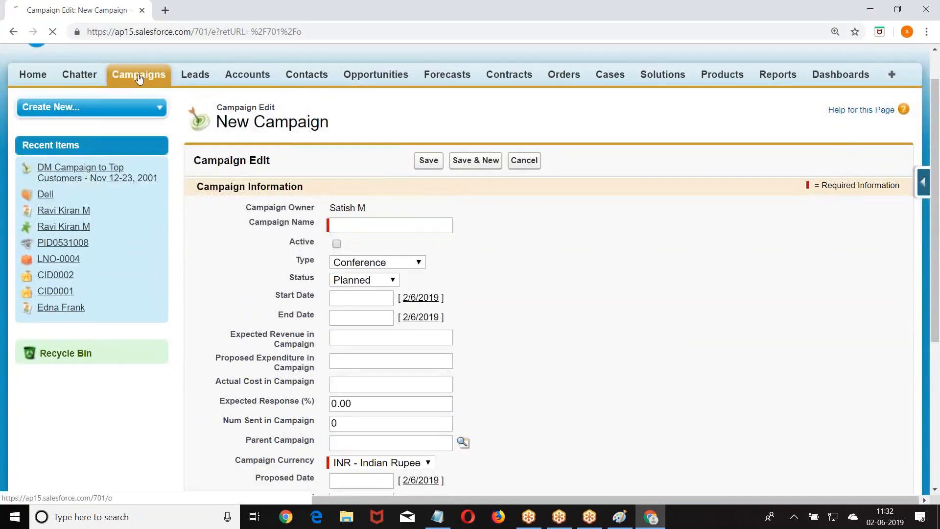
left_click(287, 275)
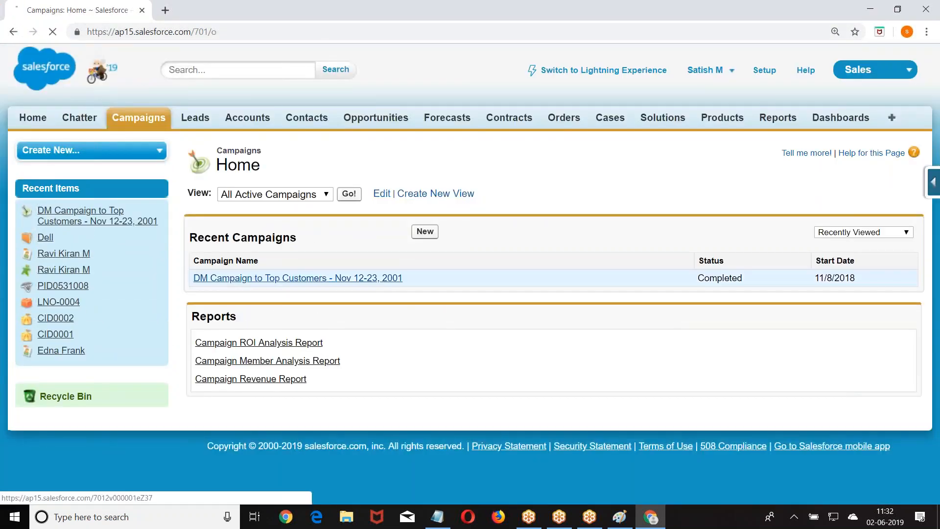
scroll(331, 294, "down", 5)
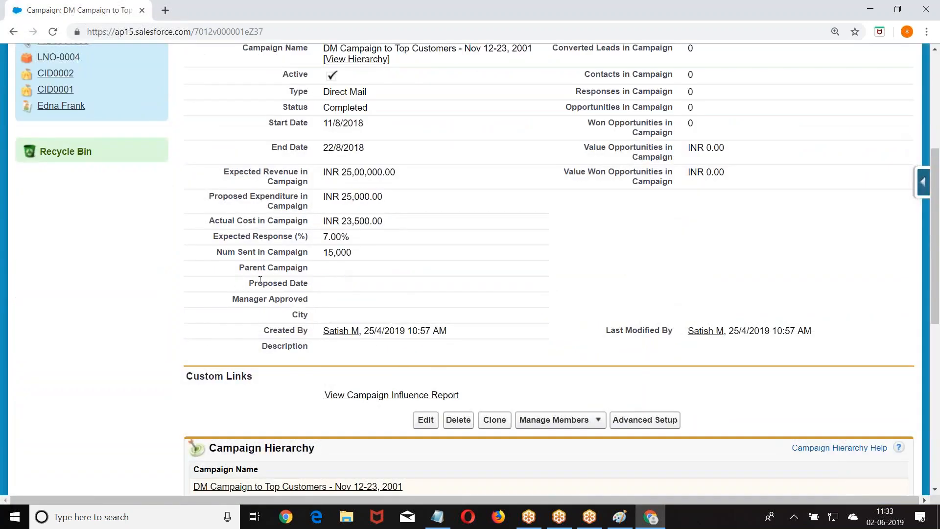
scroll(491, 273, "up", 3)
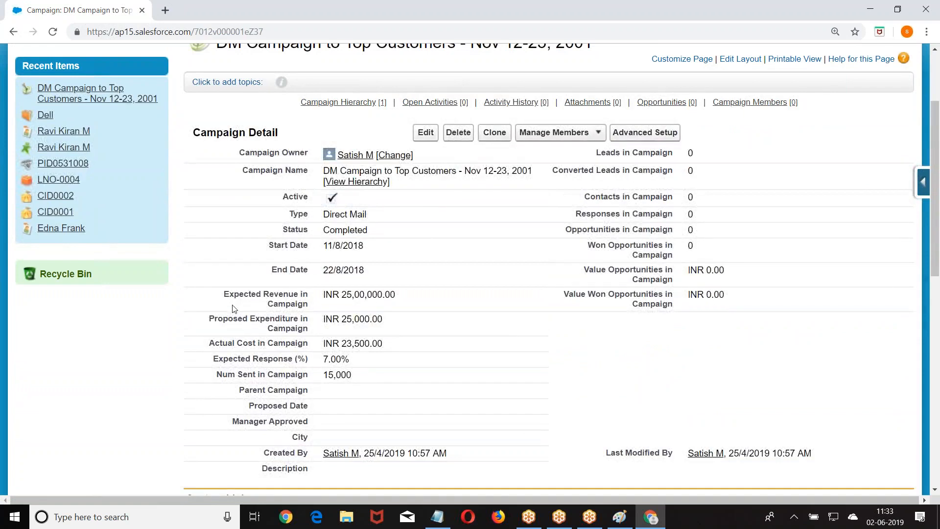
left_click_drag(210, 319, 314, 330)
left_click(314, 339)
scroll(164, 342, "down", 3)
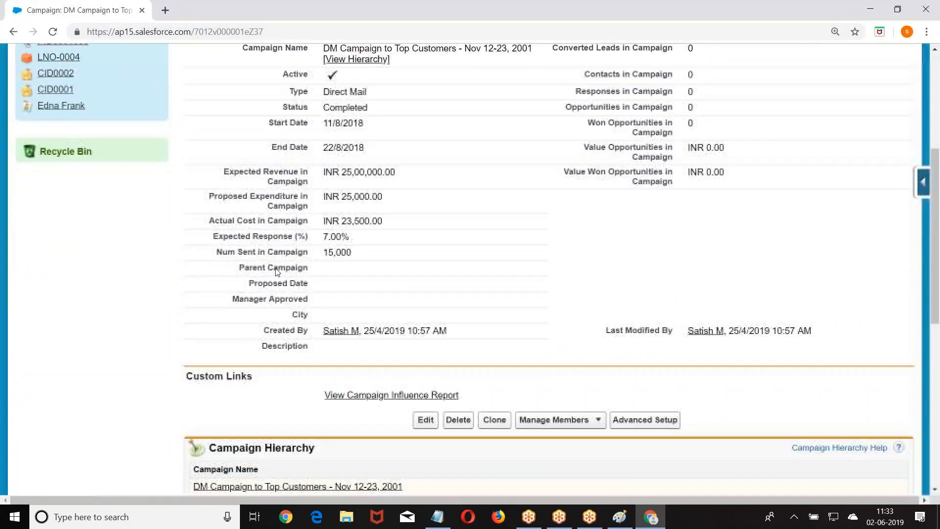
left_click_drag(226, 197, 248, 197)
left_click_drag(254, 283, 304, 283)
scroll(392, 267, "down", 1)
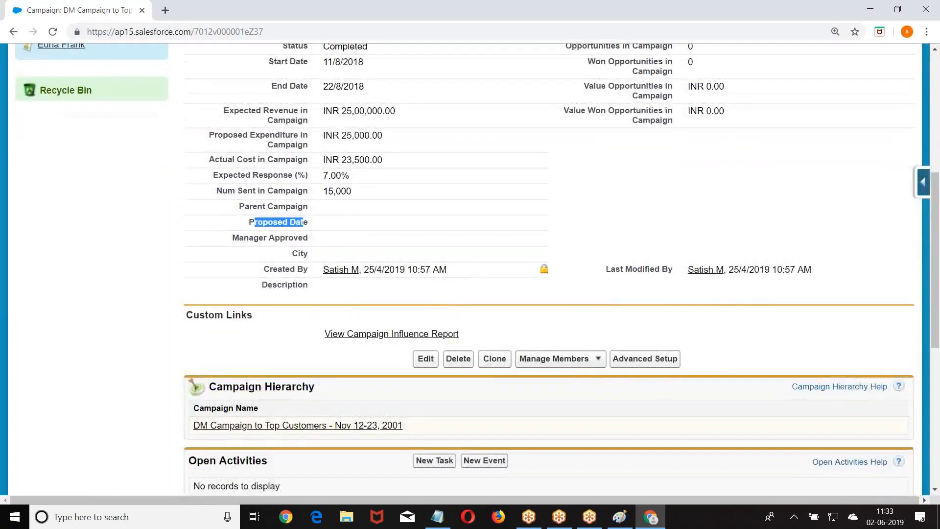
scroll(431, 283, "up", 4)
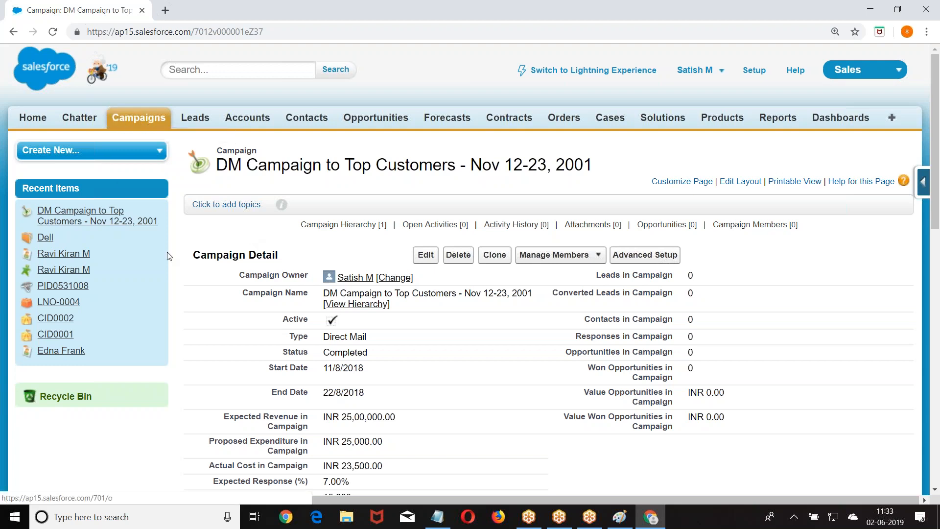
scroll(168, 255, "down", 6)
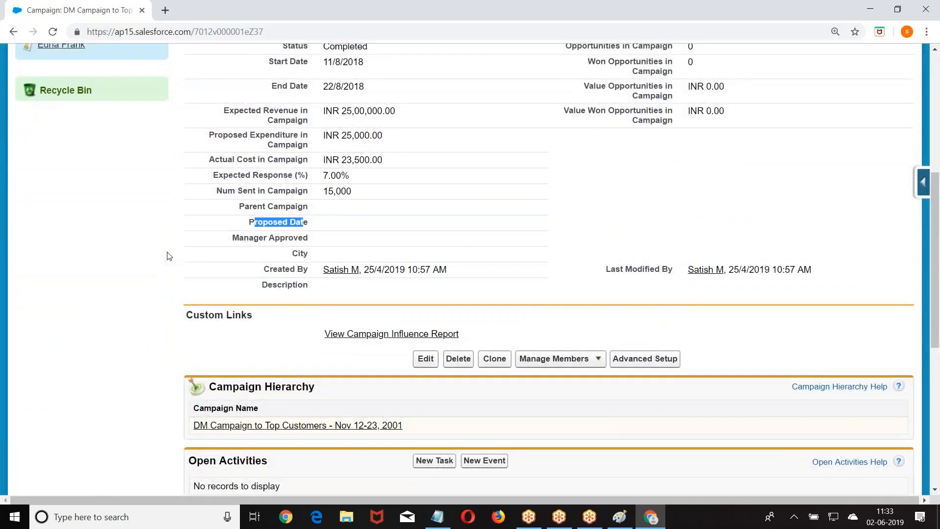
scroll(168, 254, "up", 6)
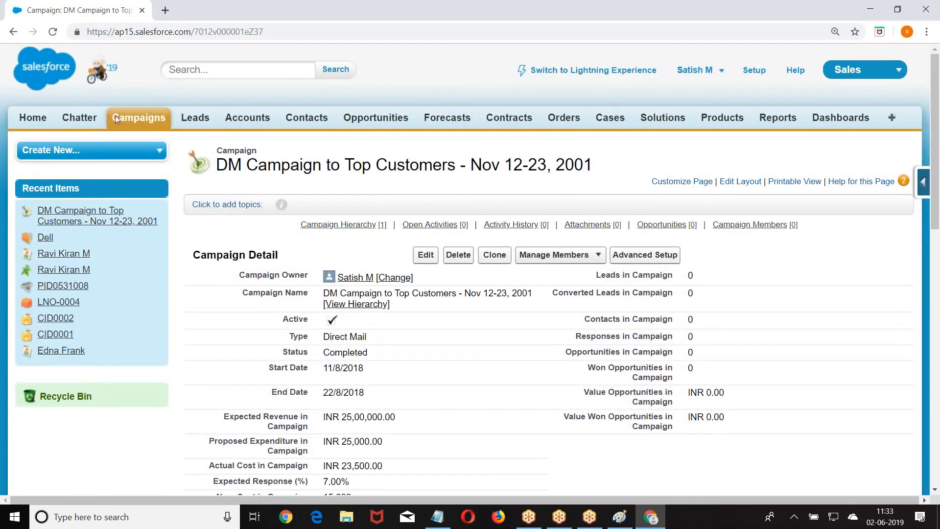
Open Rename Tabs and Labels from Setup and edit the Campaigns tab.
left_click(755, 71)
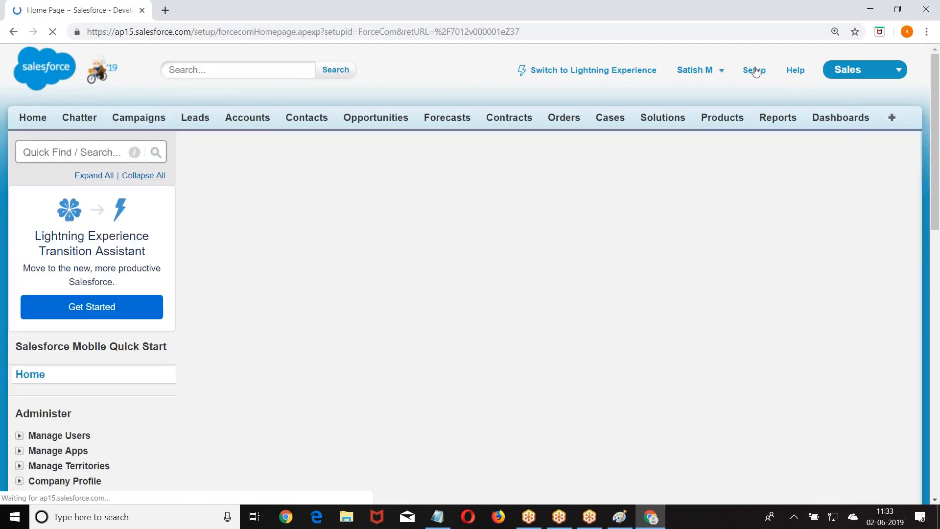
scroll(47, 206, "down", 11)
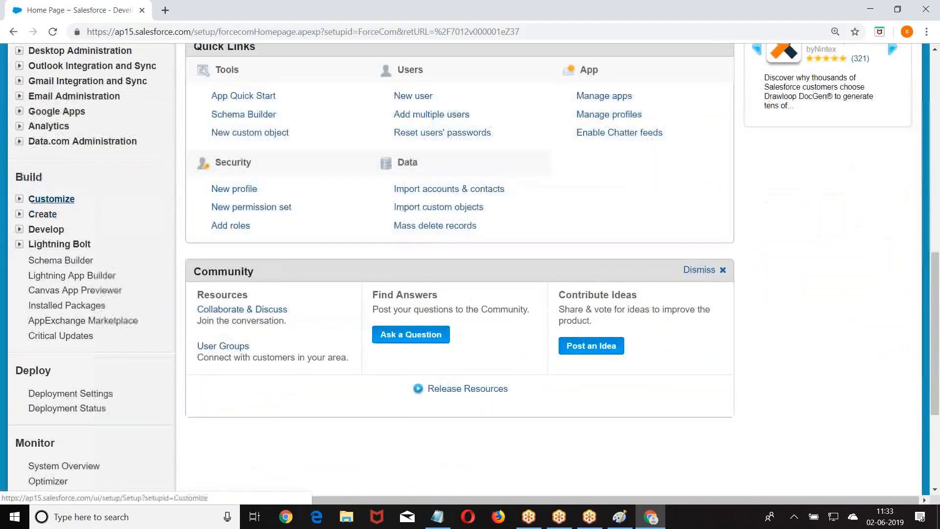
left_click(19, 199)
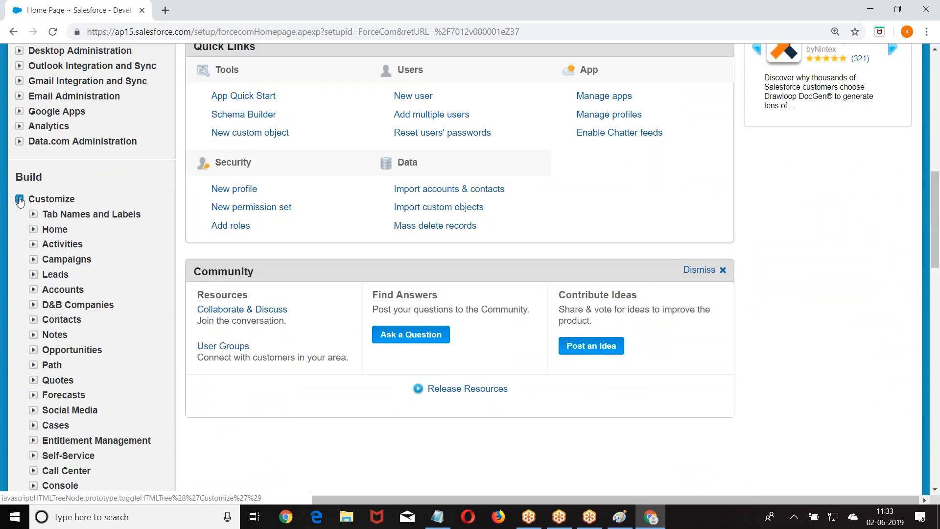
left_click(32, 215)
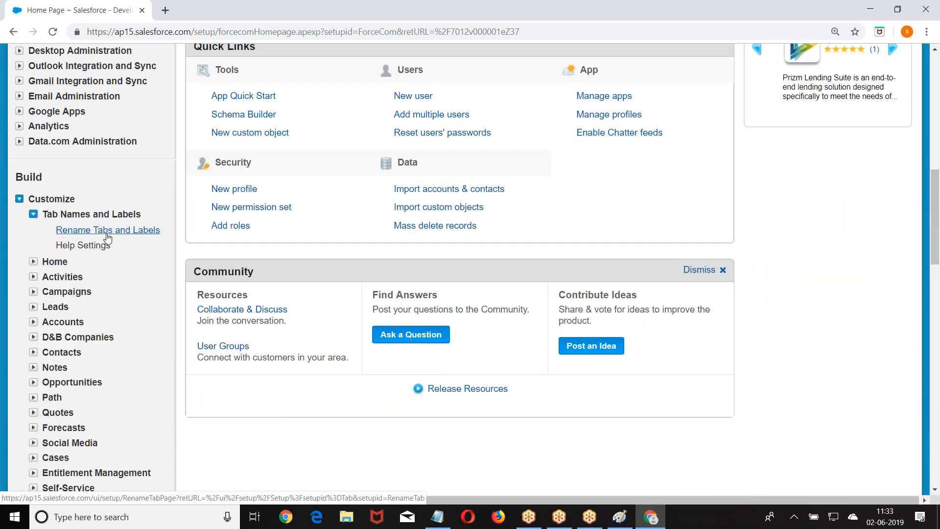
left_click(107, 232)
scroll(349, 230, "down", 6)
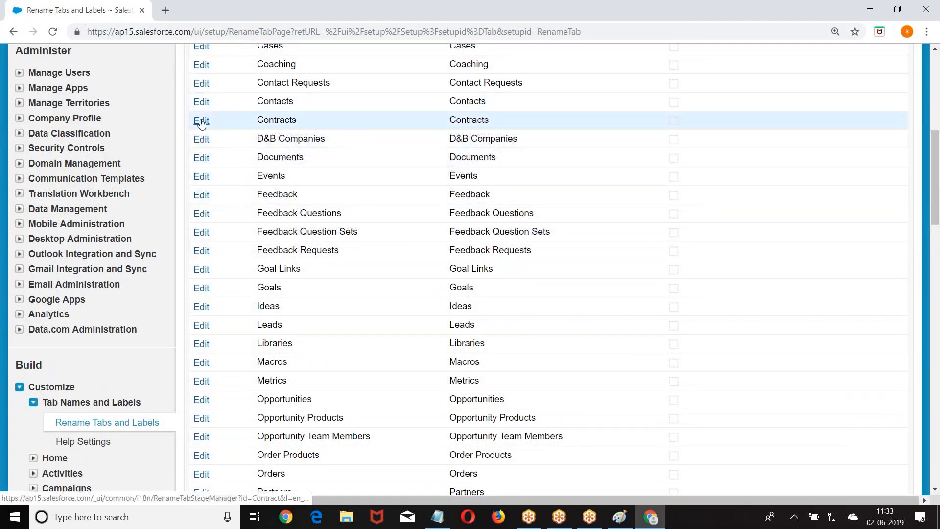
scroll(202, 102, "up", 1)
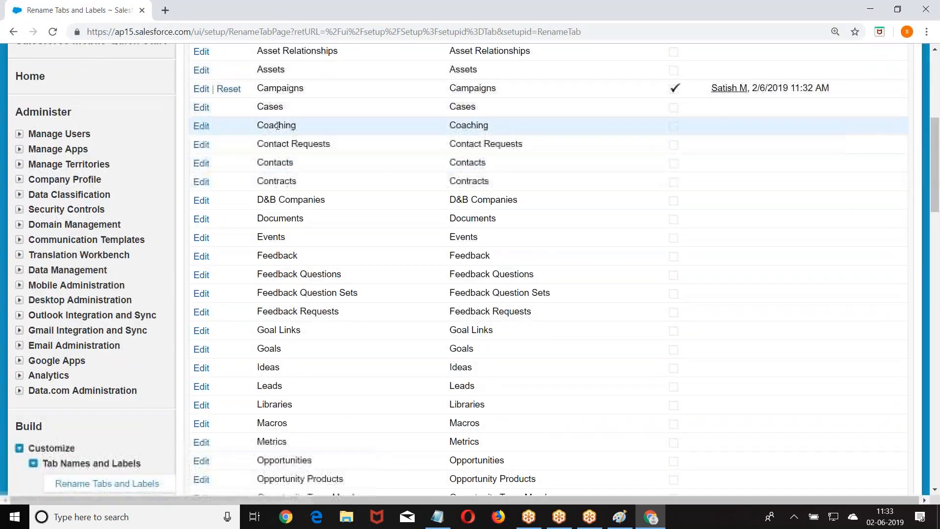
left_click(201, 89)
Change the tab's plural name to Promotions and save the rename.
left_click(404, 331)
left_click_drag(404, 331, 308, 336)
key("BackSpace")
type("Promoto")
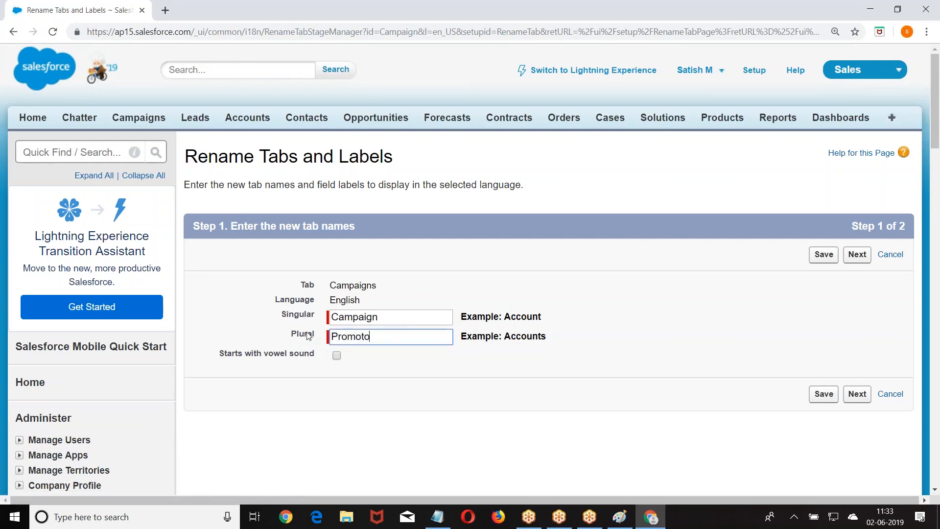
type("ions")
left_click(858, 395)
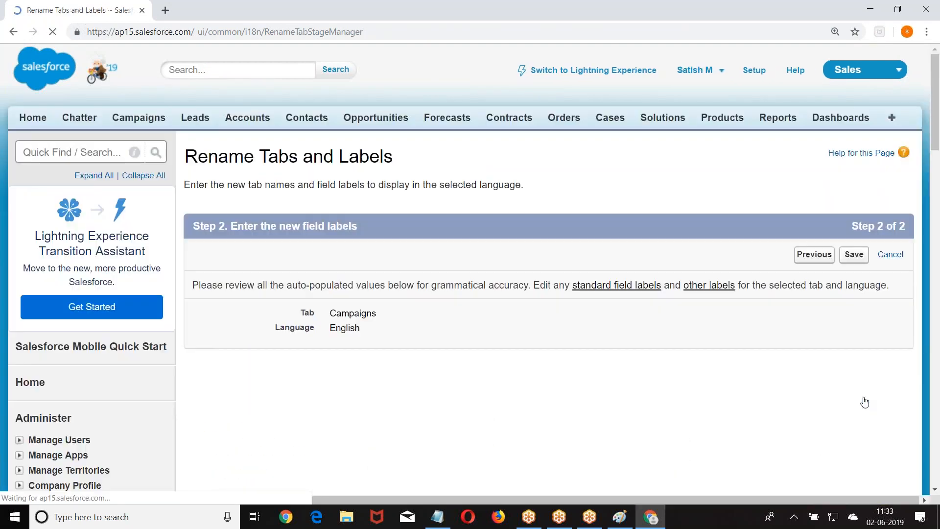
left_click(854, 254)
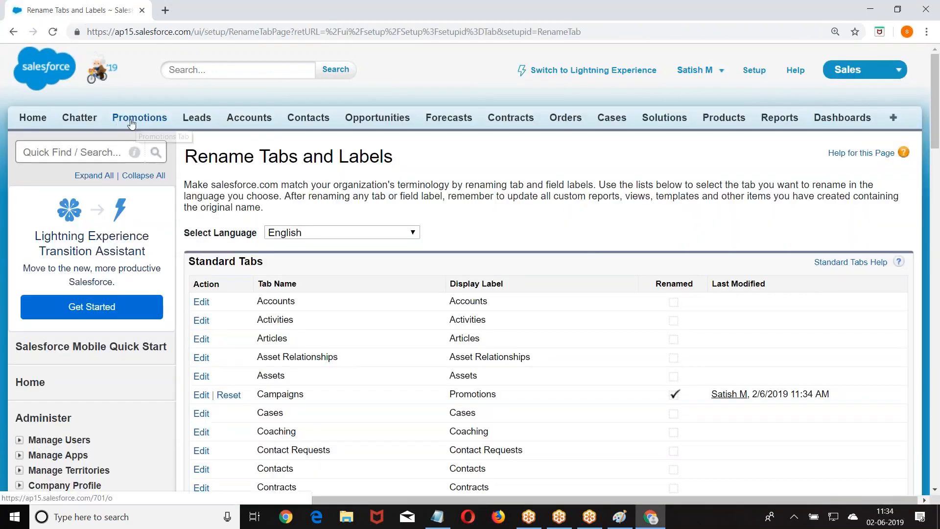
scroll(177, 266, "down", 3)
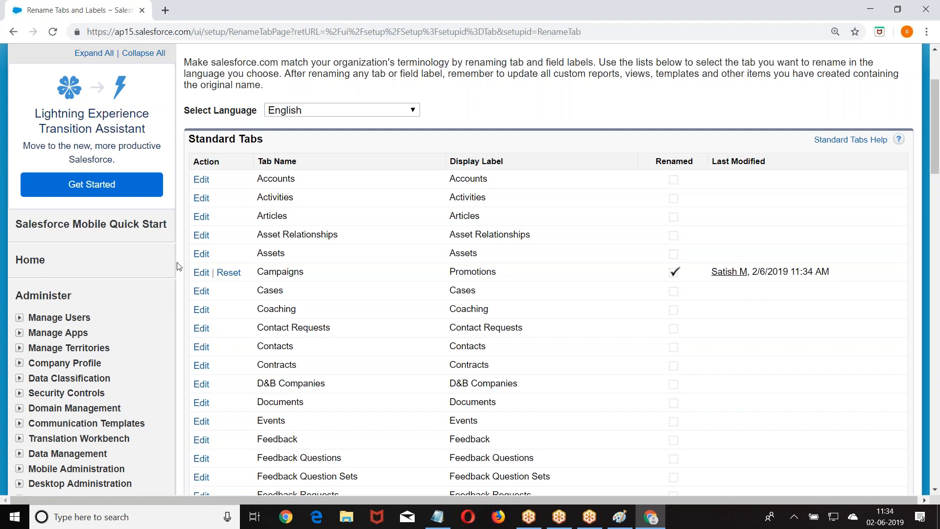
scroll(130, 245, "down", 2)
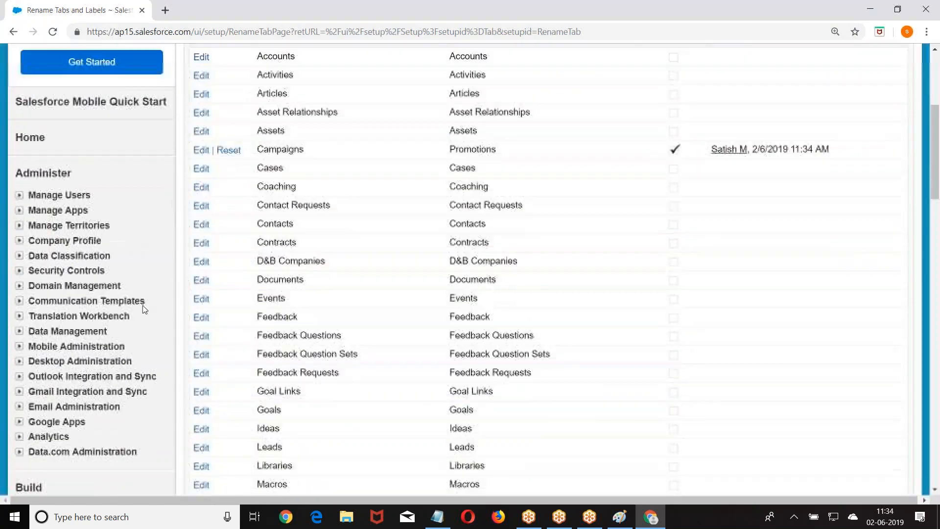
In Notepad, add a '='-underlined 'Lead:' heading and point 1 defining a lead as anyone interested in your product.
left_click(436, 517)
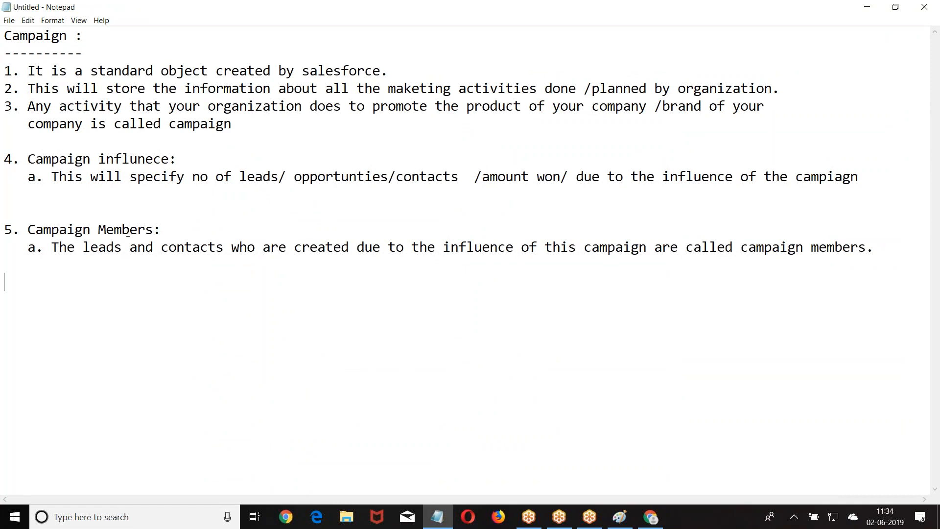
key("Return")
type("Leads")
key("BackSpace")
type(":")
key("Return")
type("=========")
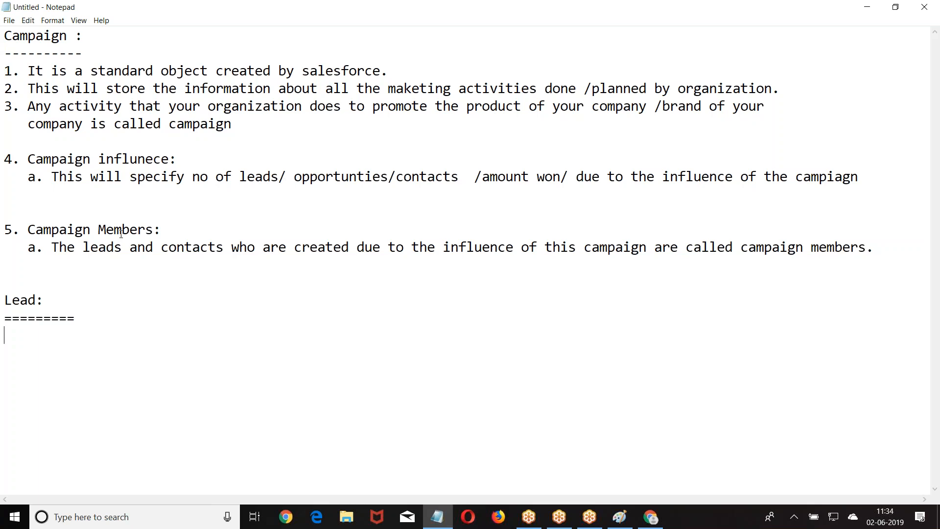
key("BackSpace")
key("BackSpace")
key("Return")
type("1. Any person who is sho")
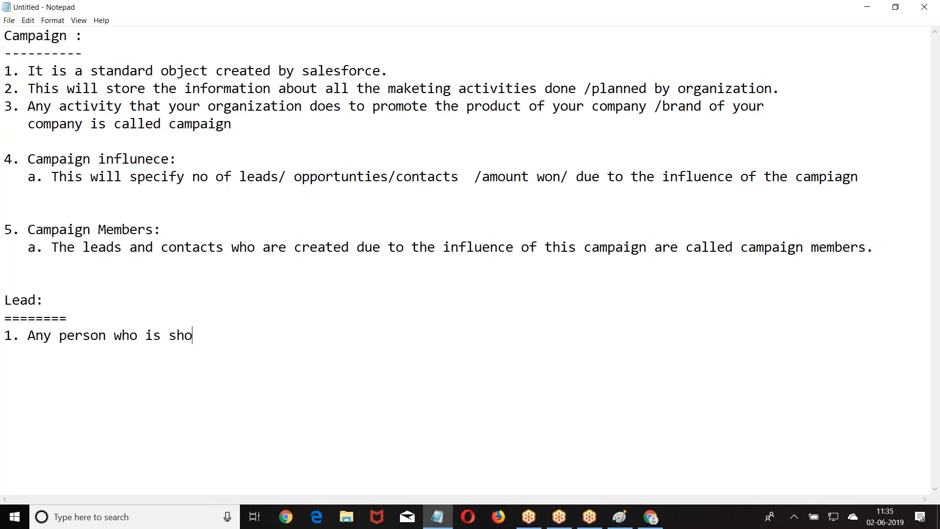
type("wing interest on you product is called Lead,")
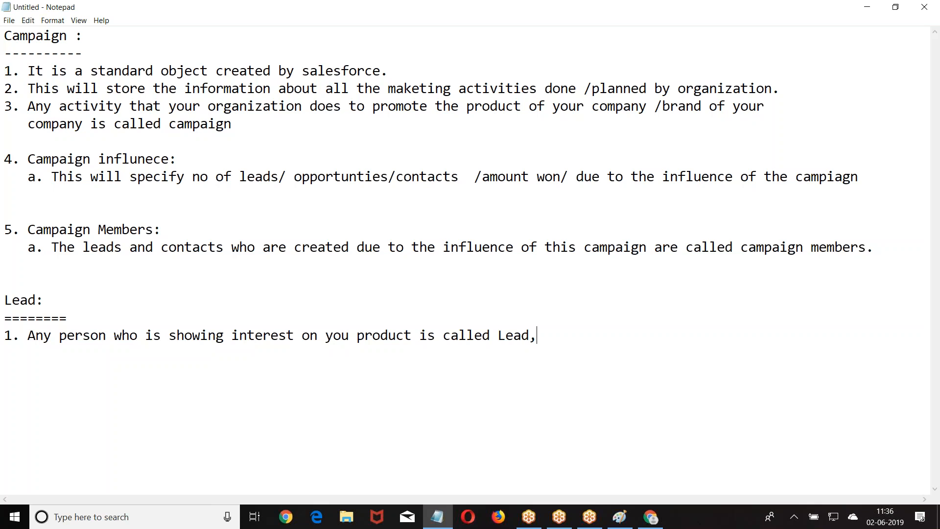
Insert campaign point '6. Mode of your campaign' below item 5a.
left_click(21, 276)
key("Return")
type("6. Mode ")
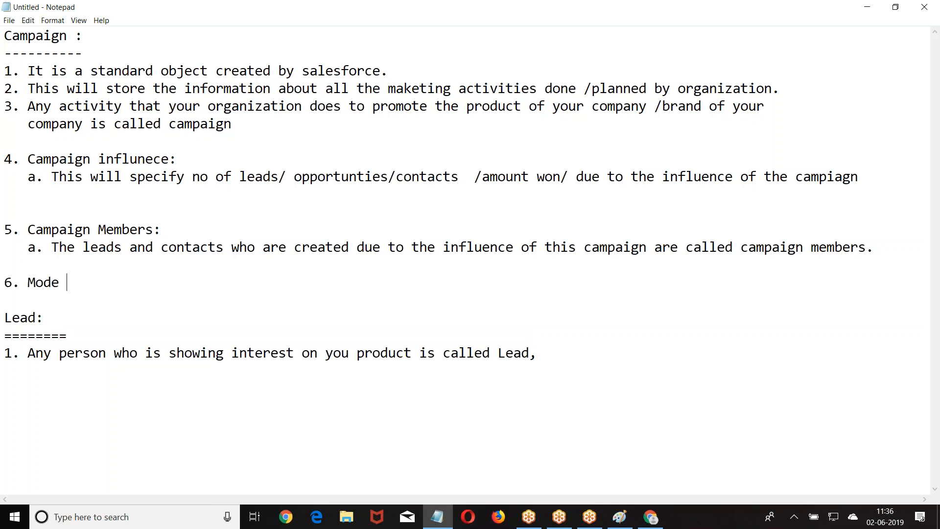
type("of your campaig")
key("BackSpace")
type("ign")
Add point '7. Targeted Segment' beneath point 6.
key("Return")
key("Return")
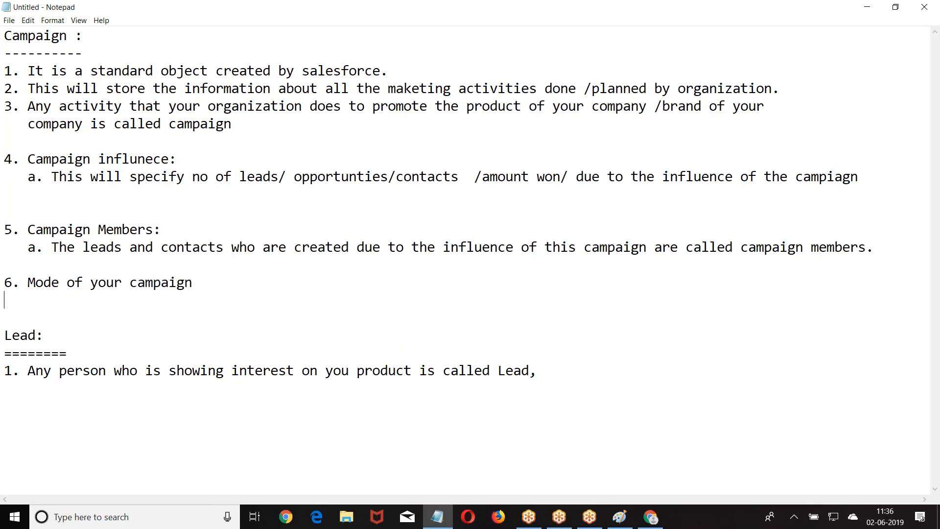
type("7. Target")
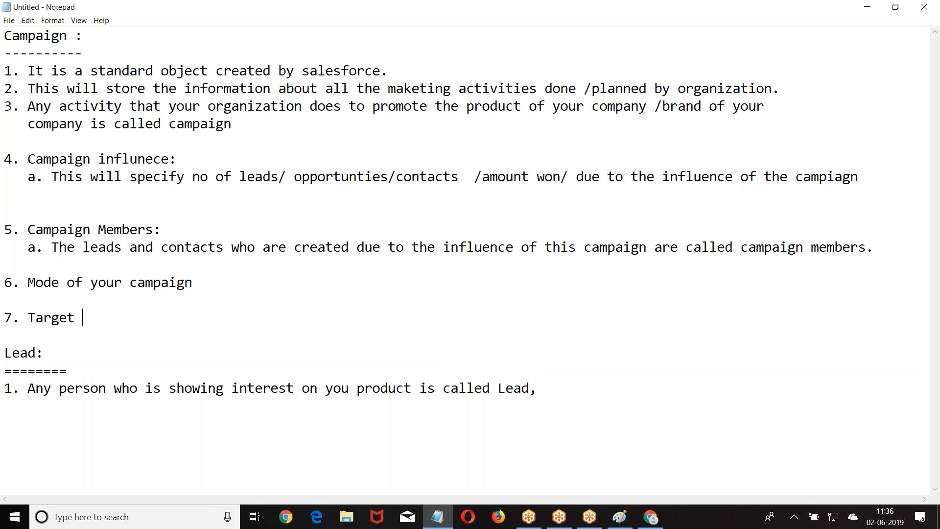
type("ed Segment")
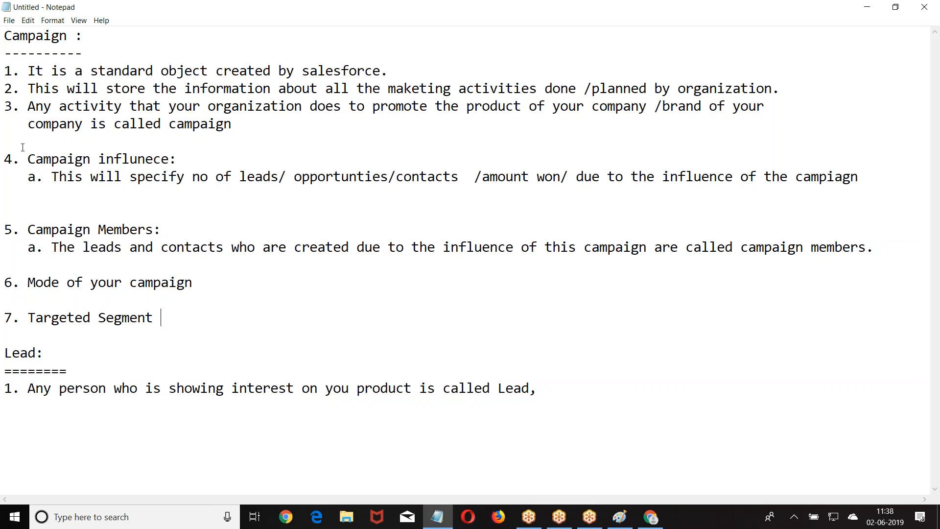
In Paint, start a text block right of the relationship list with ': Phone' and ': Email'.
left_click(620, 516)
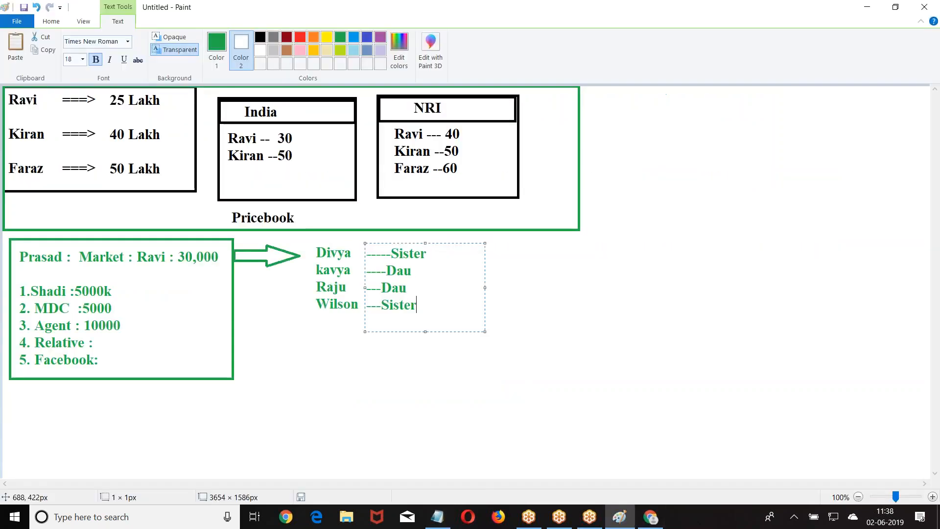
left_click(446, 250)
type(": ")
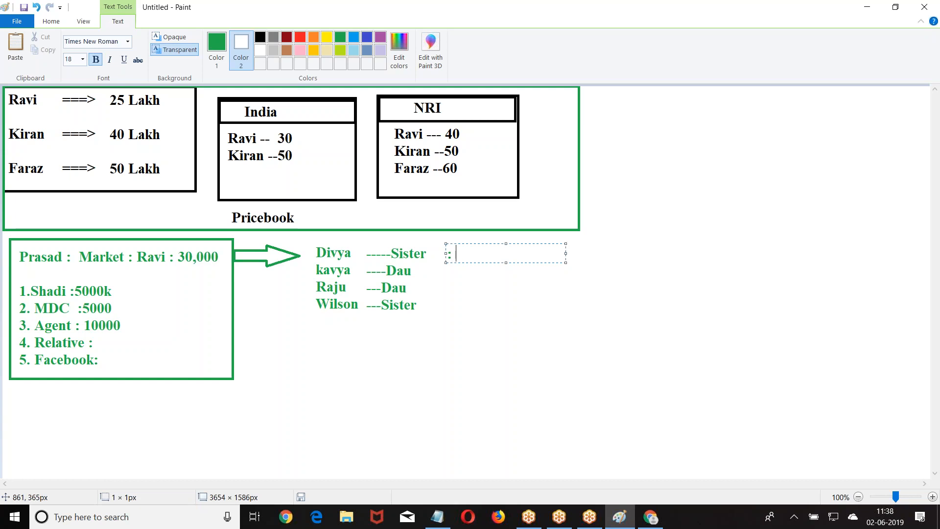
type("Phone")
key("Return")
type(": Ea")
key("BackSpace")
type("mail")
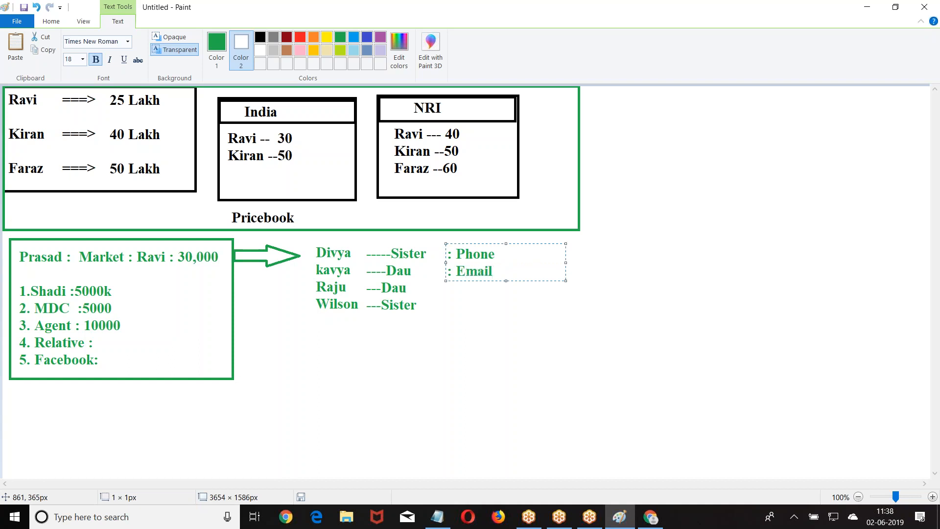
Add ':Walking' and ':Shadi.com' as the next two lines of the text block.
key("Return")
type(":Walking")
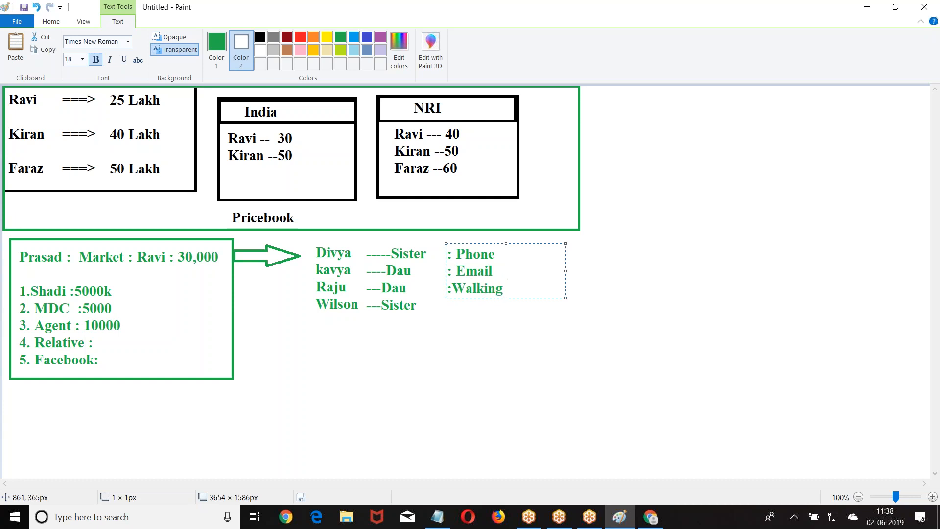
key("Return")
type(":")
type("Relat")
type("ive")
key("BackSpace")
key("BackSpace")
key("BackSpace")
key("BackSpace")
key("BackSpace")
key("BackSpace")
key("BackSpace")
key("BackSpace")
type("Sa")
key("BackSpace")
type("ha")
type("gi")
key("BackSpace")
key("BackSpace")
type("di")
type("c.")
key("BackSpace")
key("BackSpace")
type(".com")
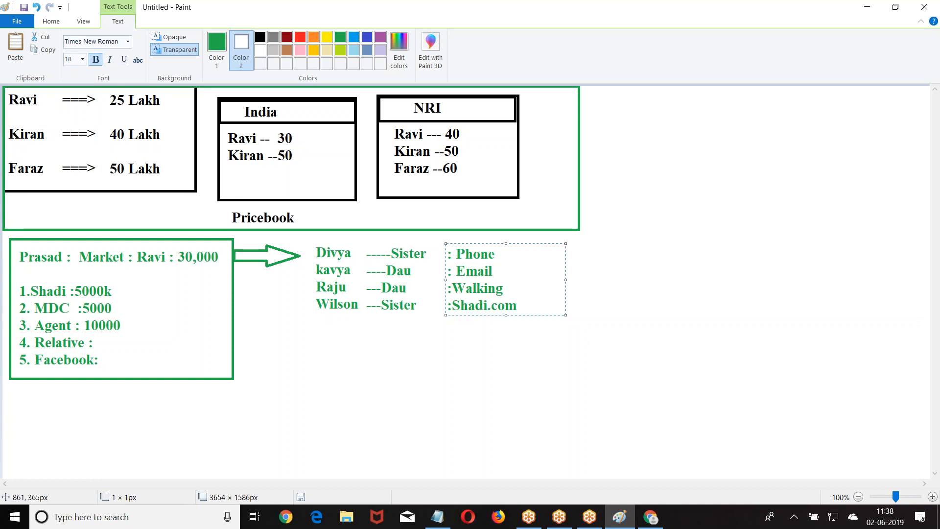
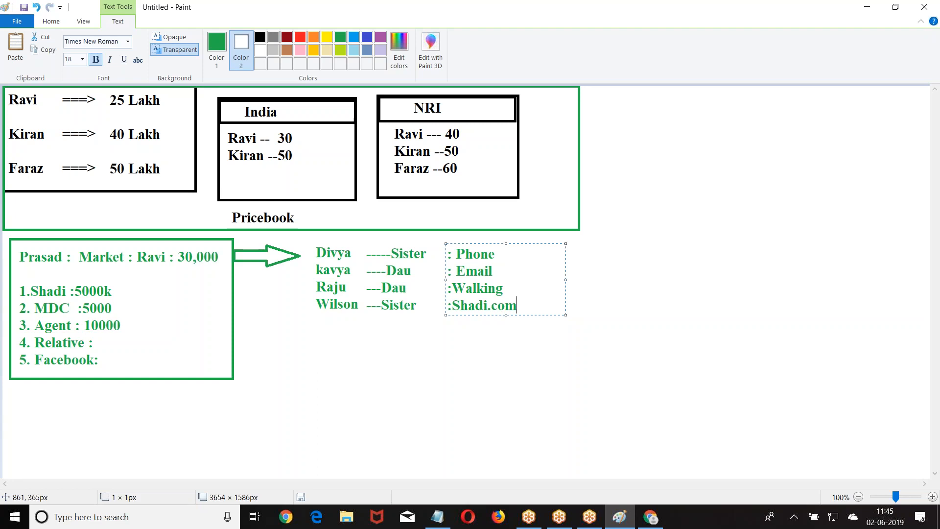
Commit the green Phone, Email, Walking, Shadi.com text column onto the Paint canvas.
left_click(613, 111)
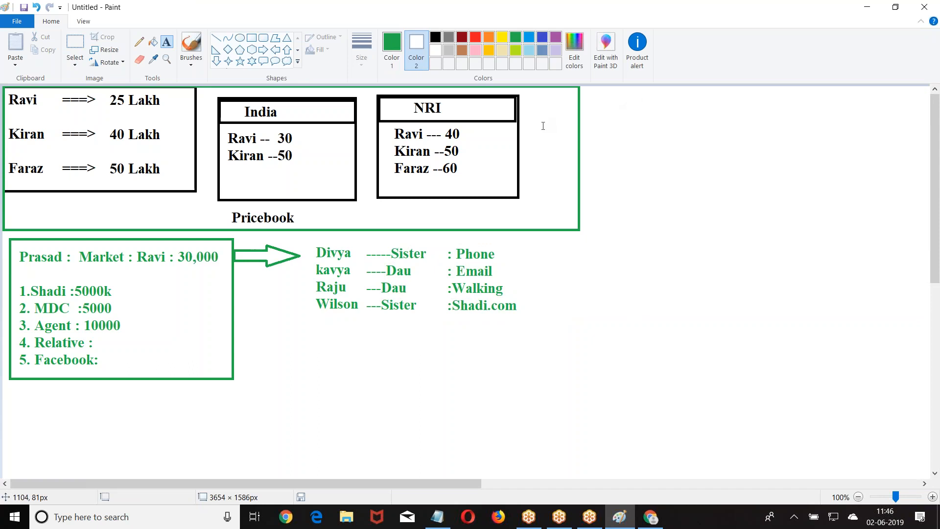
Back in Chrome, open Setup > Build > Customize > Leads > Web-to-Lead.
left_click(651, 517)
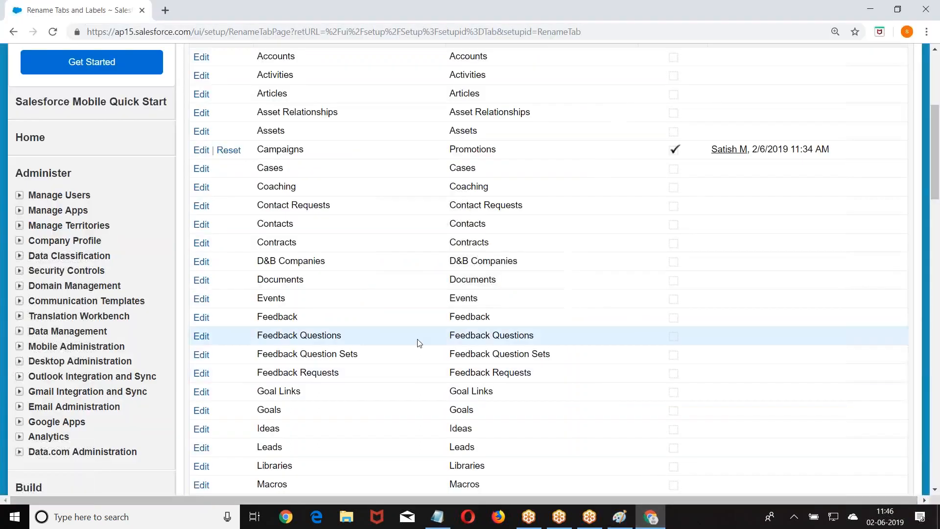
scroll(414, 294, "up", 5)
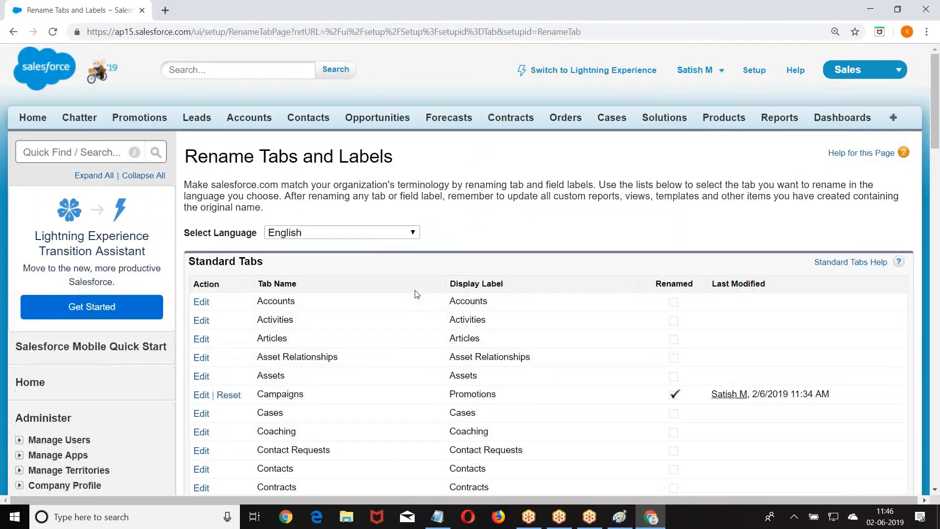
left_click(753, 73)
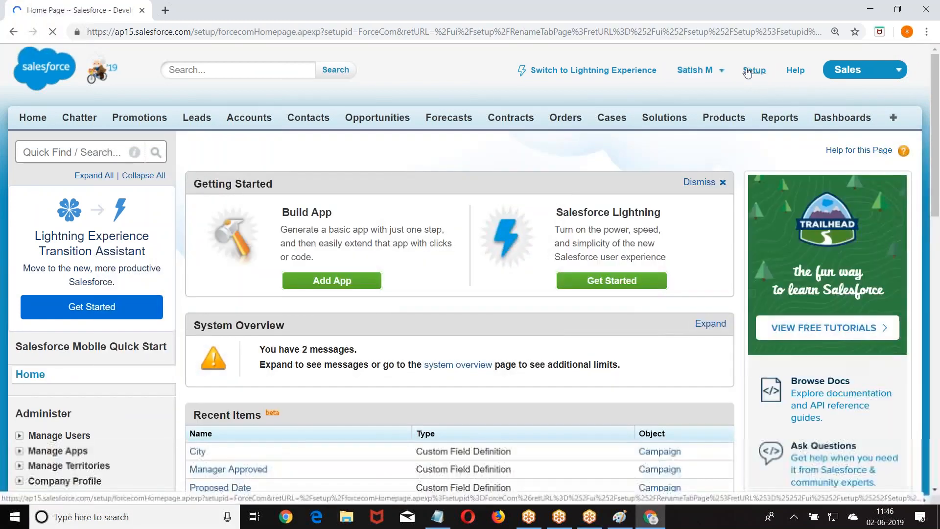
scroll(470, 274, "down", 4)
scroll(125, 172, "down", 7)
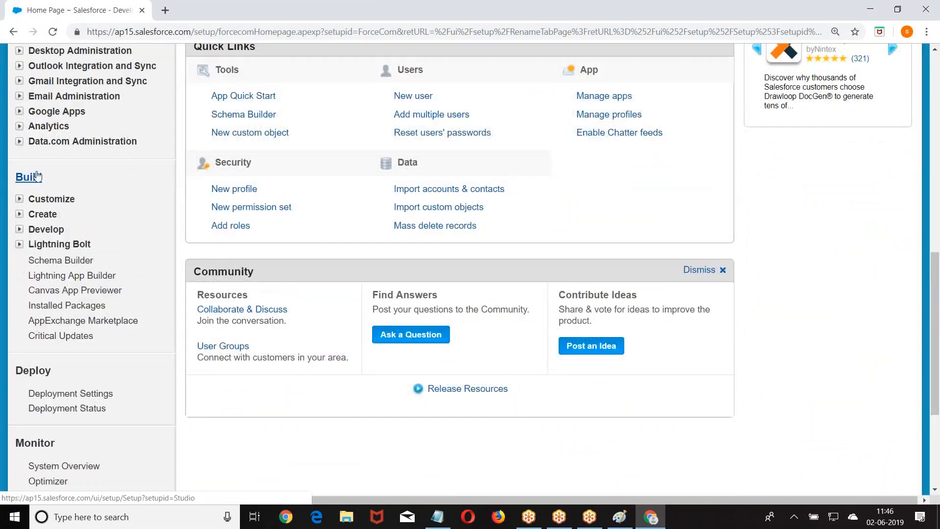
left_click(20, 201)
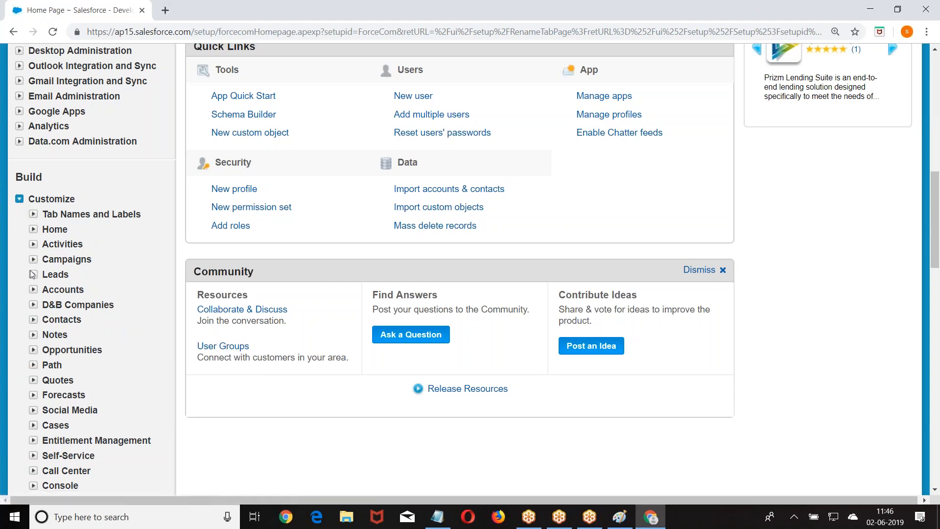
left_click(34, 277)
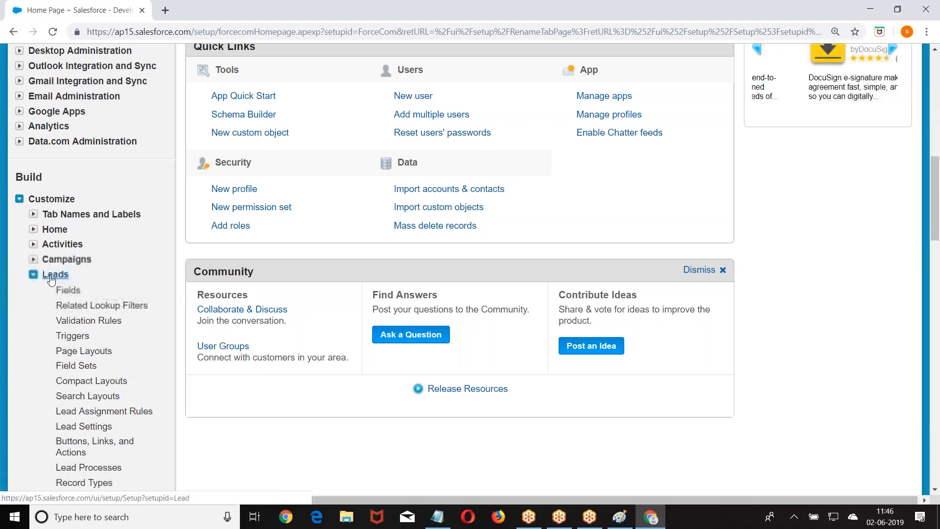
scroll(60, 279, "down", 5)
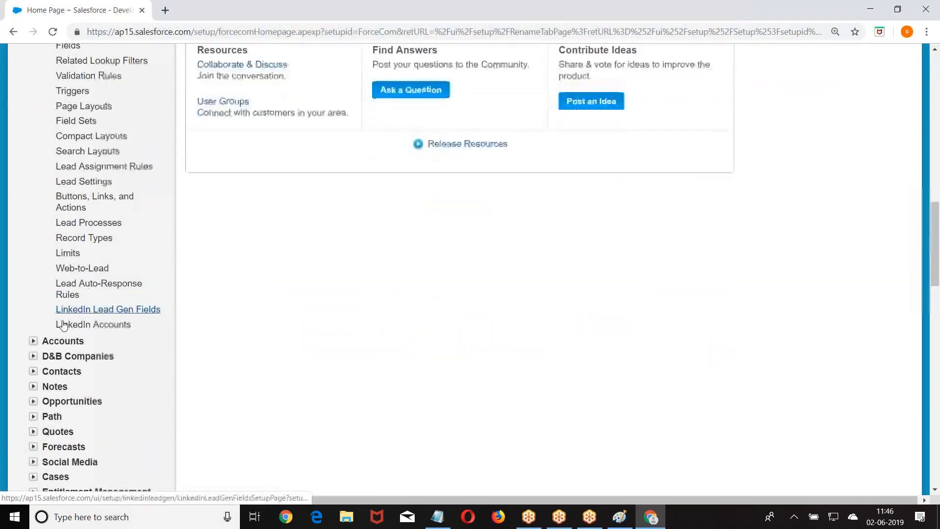
left_click(78, 269)
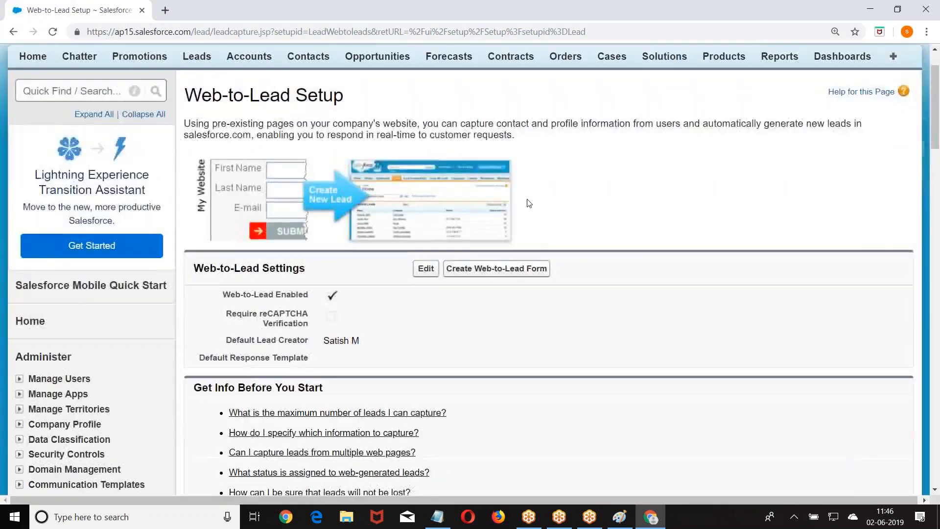
scroll(529, 203, "down", 1)
left_click(426, 208)
scroll(426, 230, "down", 5)
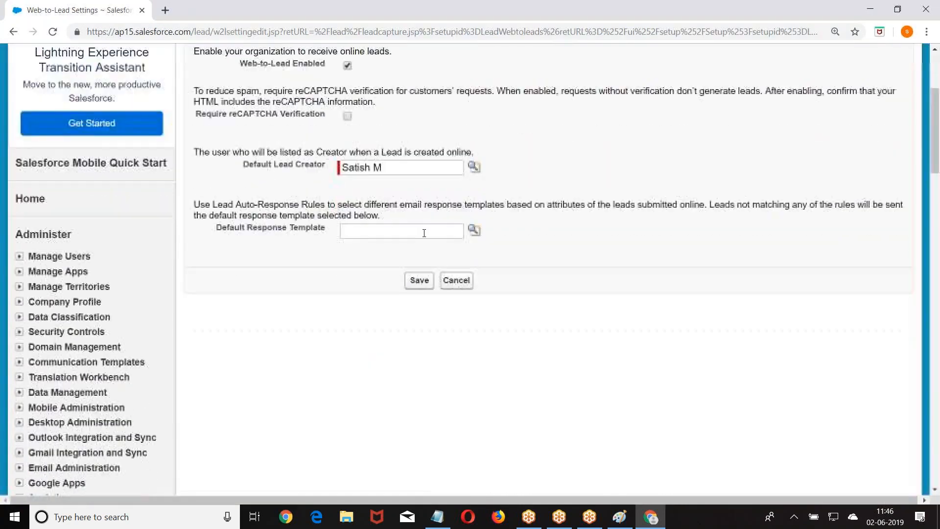
scroll(274, 206, "up", 3)
left_click_drag(239, 186, 327, 188)
left_click_drag(246, 287, 322, 288)
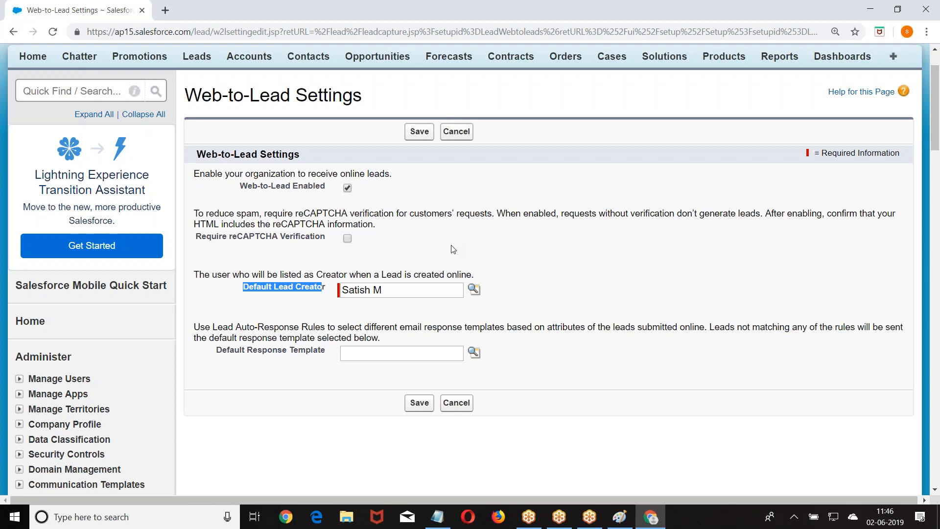
key("super")
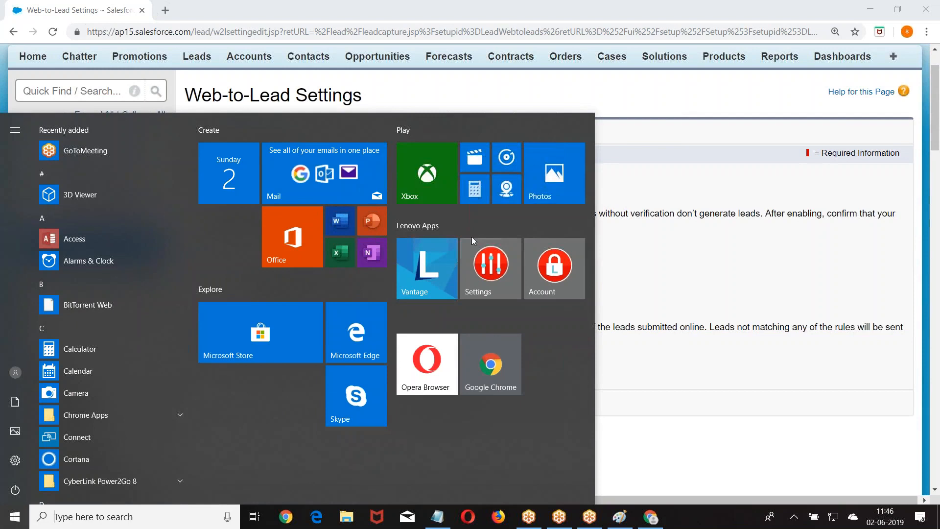
left_click(687, 139)
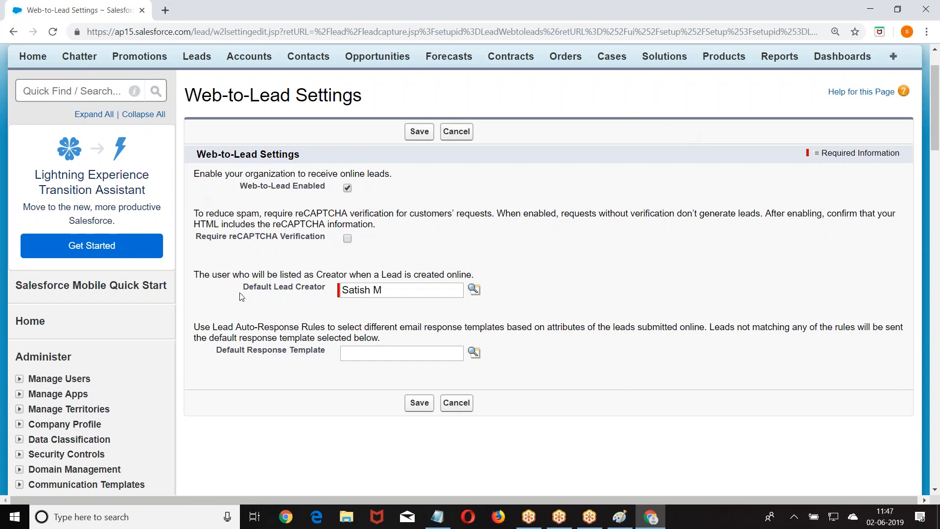
left_click_drag(248, 294, 325, 294)
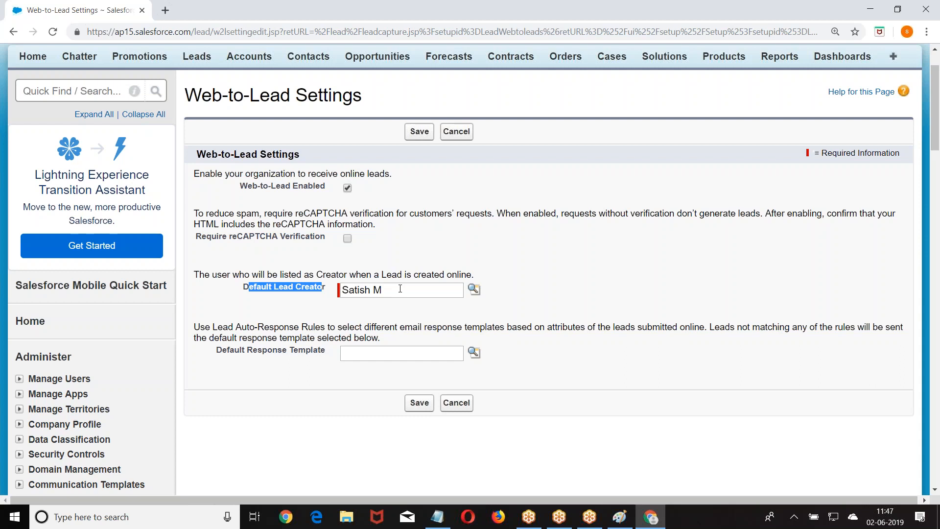
scroll(292, 294, "down", 1)
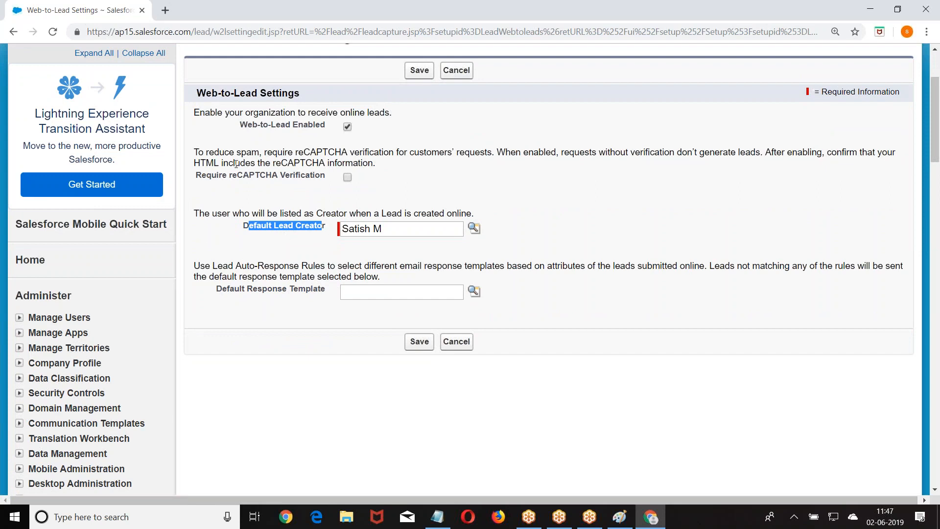
left_click_drag(228, 176, 273, 177)
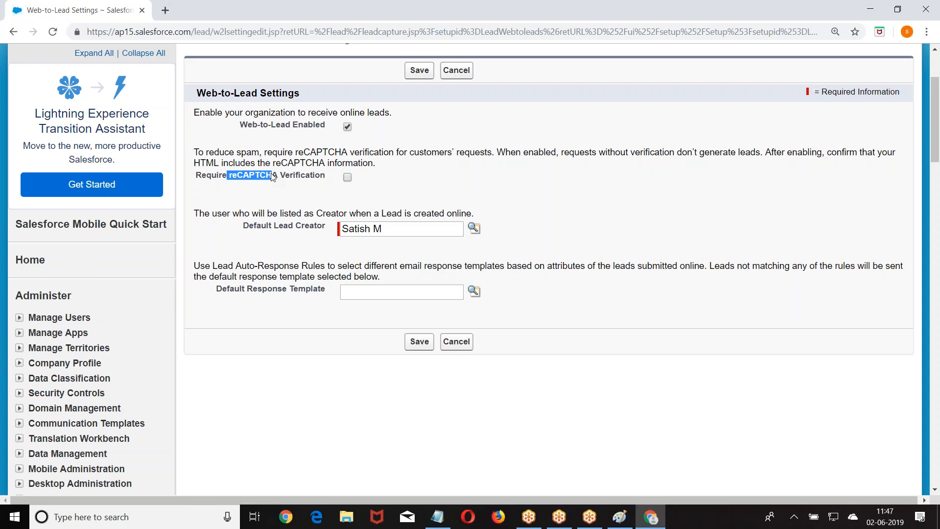
left_click(420, 342)
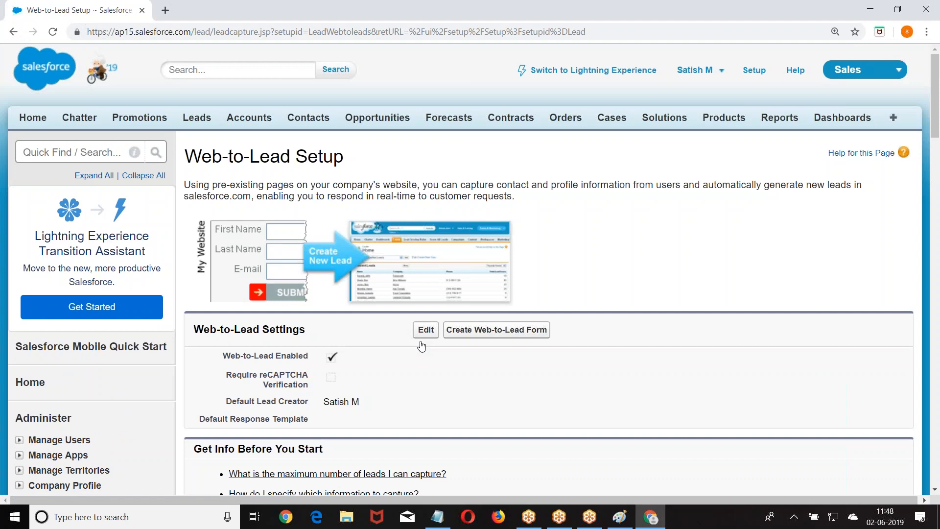
Start a new Web-to-Lead form and remove State/Province, keeping Company and City.
left_click(498, 329)
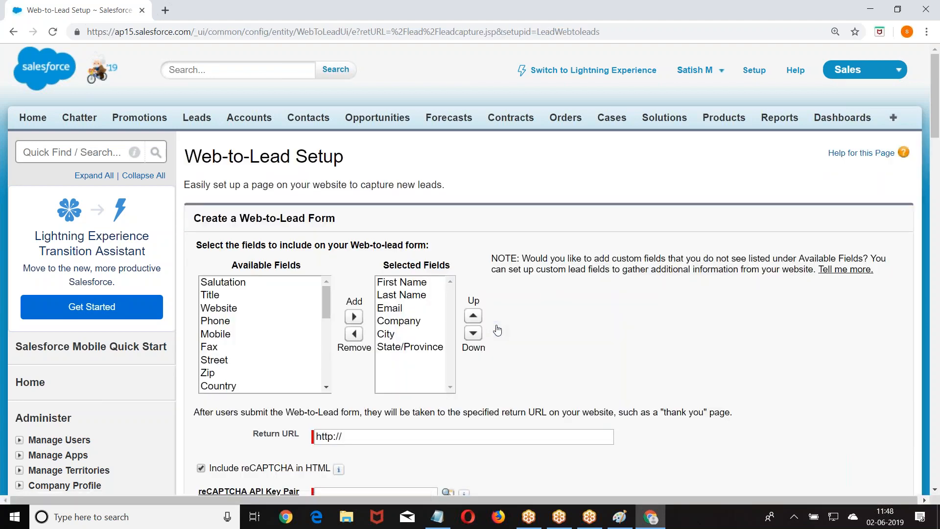
scroll(498, 329, "down", 1)
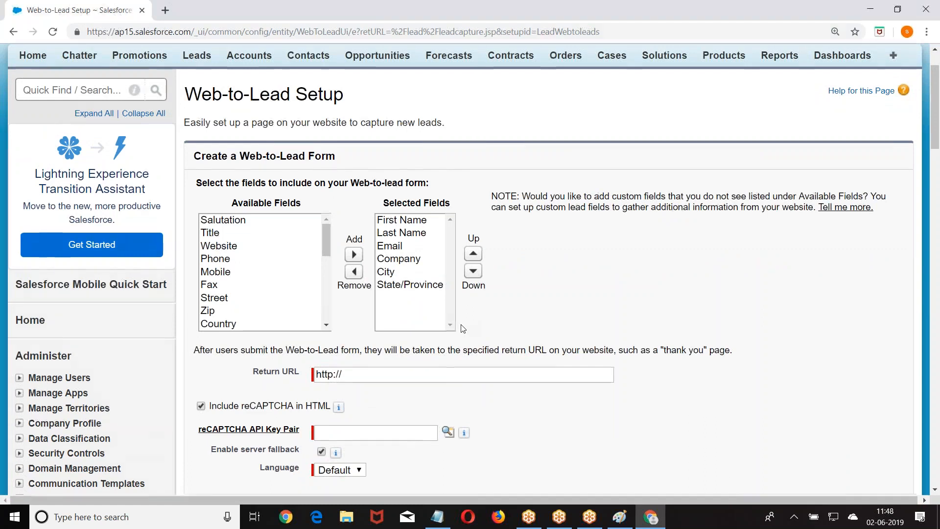
scroll(468, 327, "down", 1)
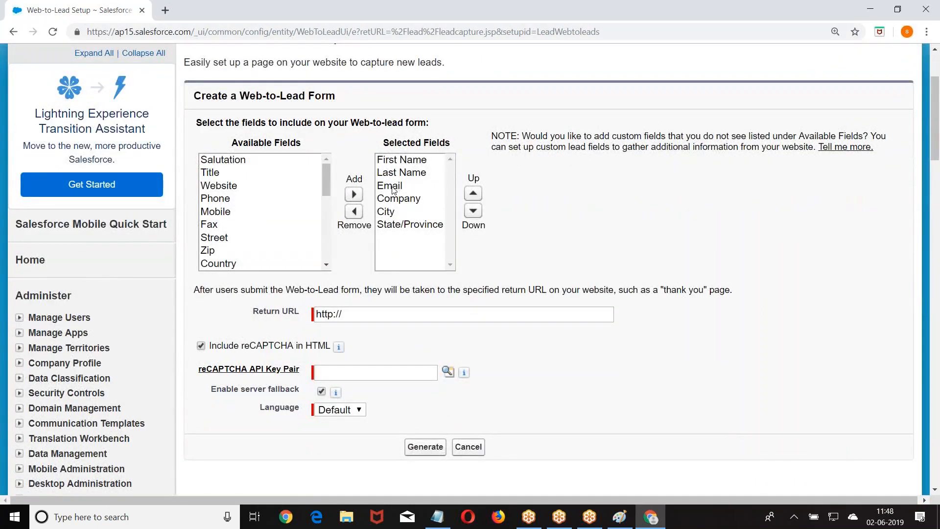
left_click(404, 204)
left_click(387, 211)
left_click(409, 224)
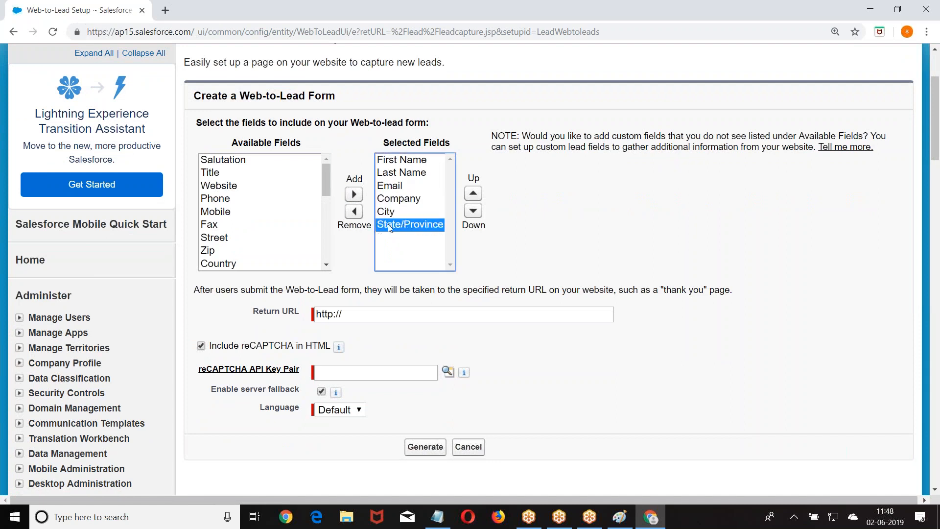
left_click(354, 212)
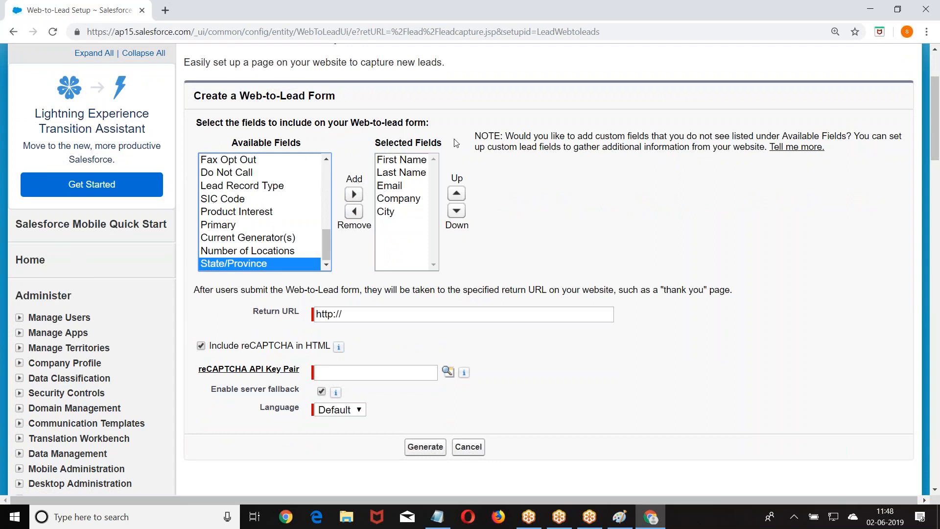
scroll(606, 160, "down", 2)
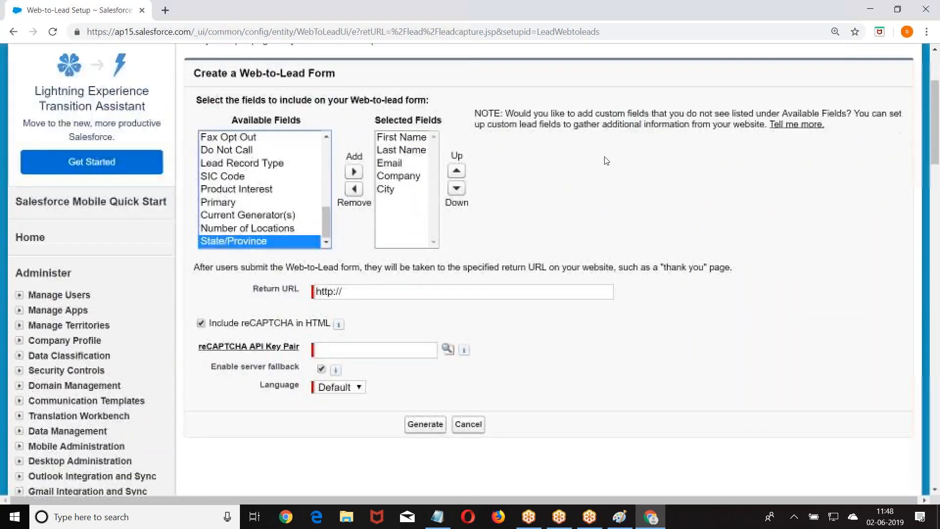
scroll(606, 161, "down", 1)
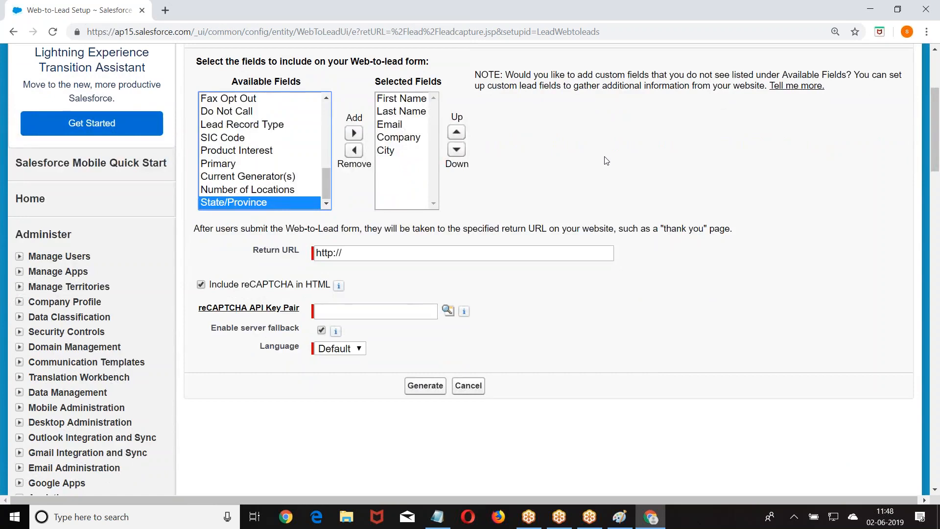
left_click(372, 255)
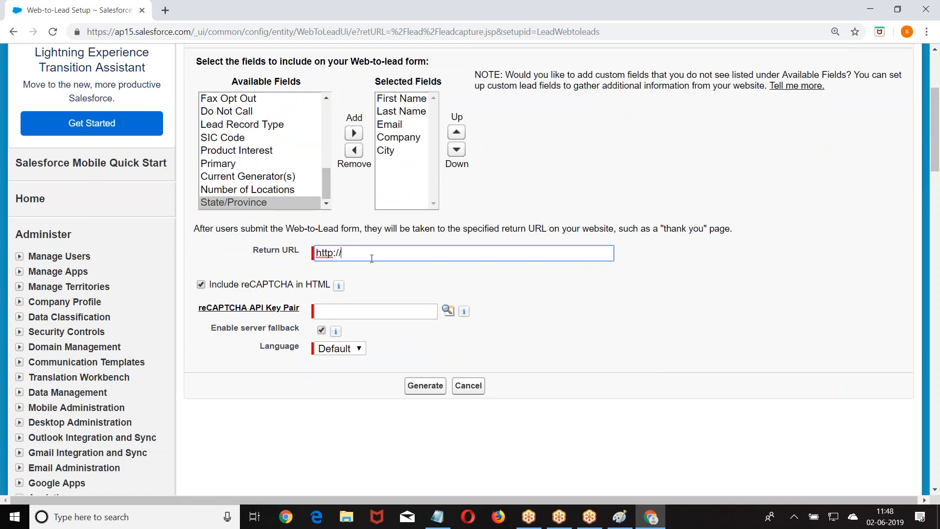
key("BackSpace")
key("BackSpace")
type("s://www.satishmyla.in")
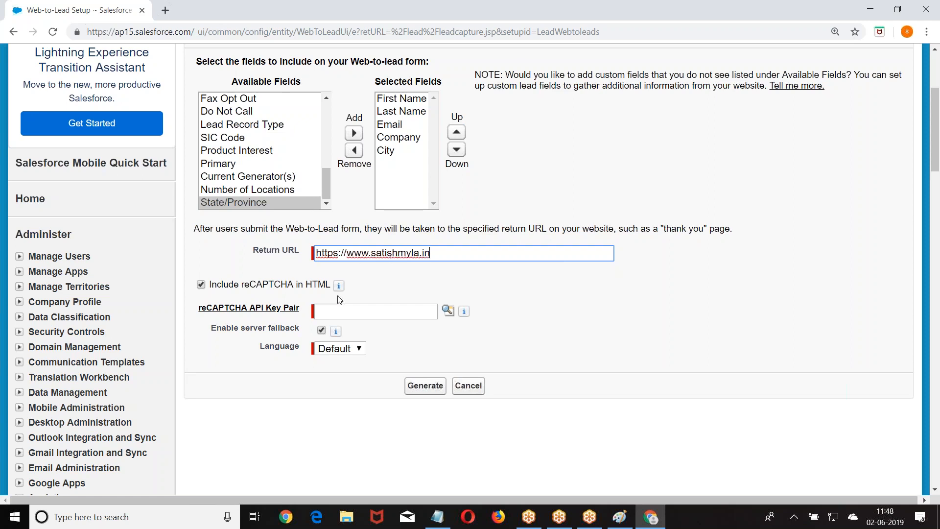
scroll(521, 233, "down", 1)
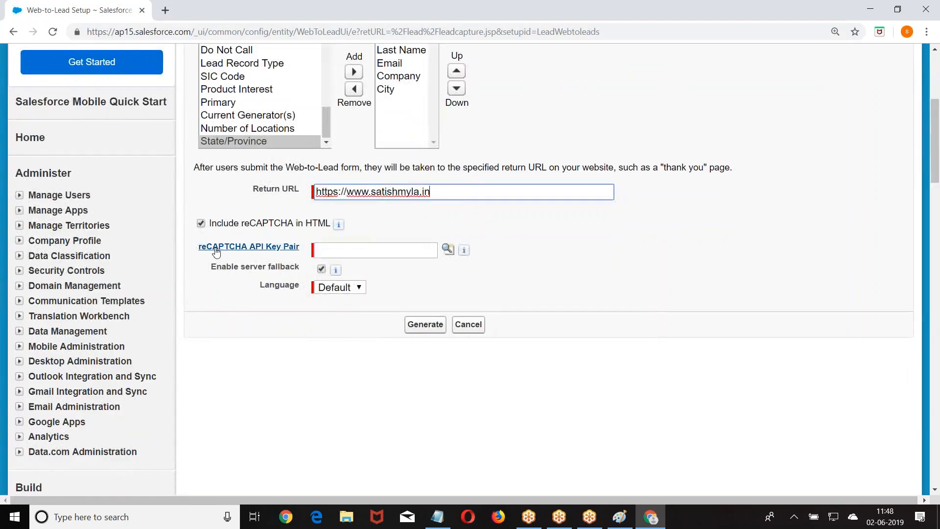
Try generating the form HTML without choosing a reCAPTCHA key pair.
left_click(448, 249)
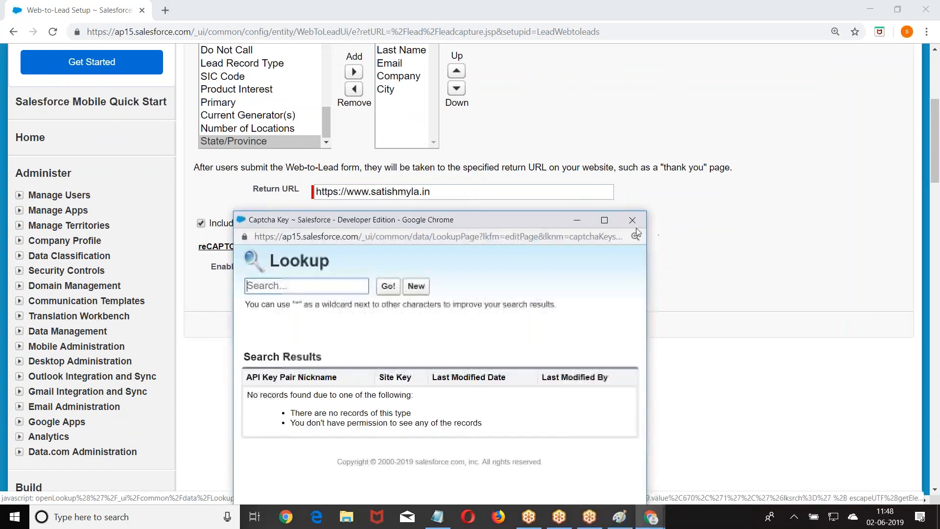
left_click(633, 222)
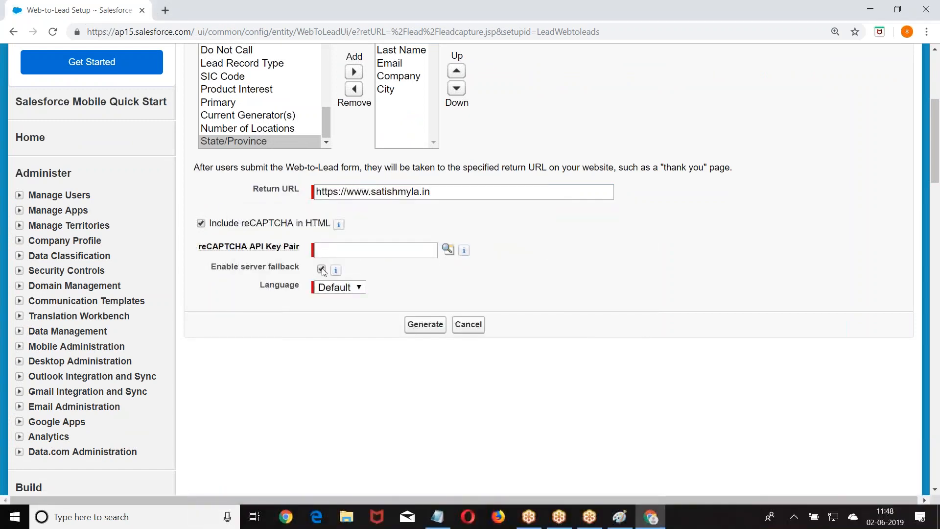
mouse_move(336, 272)
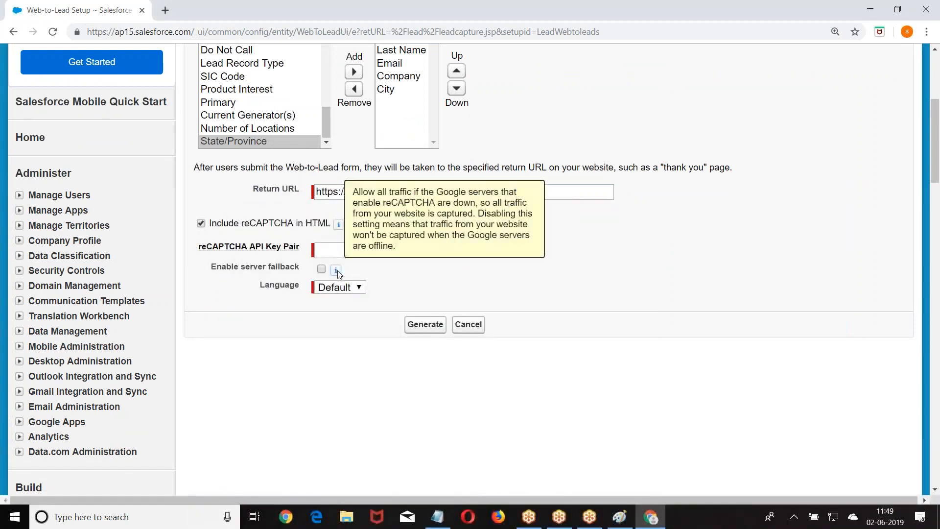
left_click(425, 325)
scroll(424, 328, "down", 6)
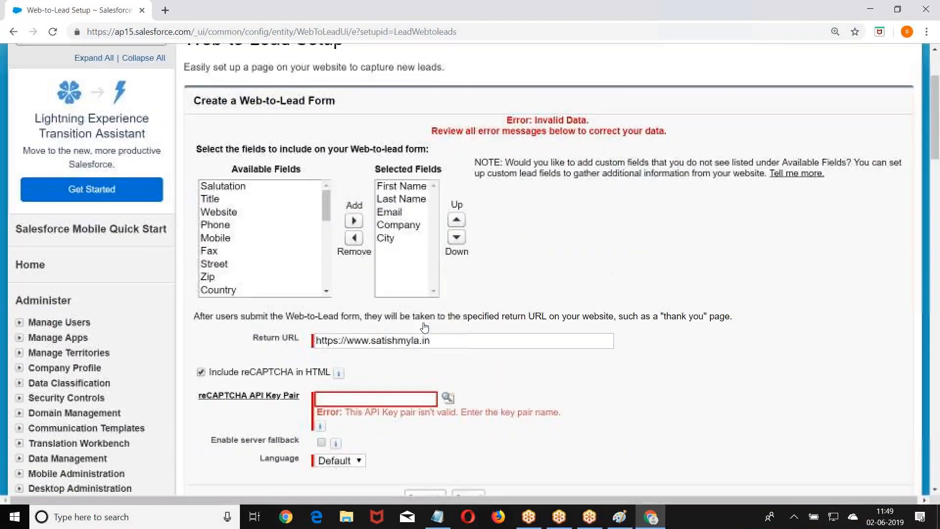
Create and save a new reCAPTCHA key pair nicknamed Test, filling in site key and secret.
left_click(448, 209)
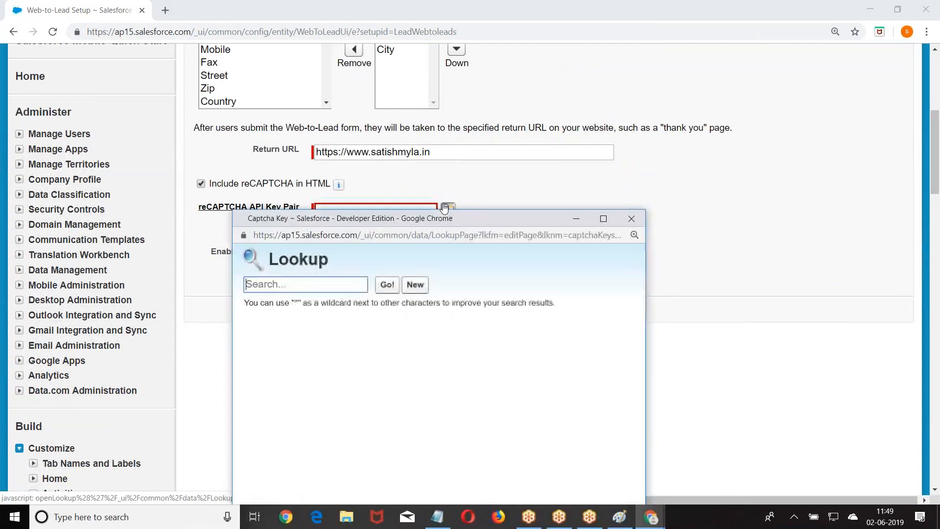
left_click(415, 285)
left_click(343, 364)
type("Test")
left_click(344, 380)
type("TEst")
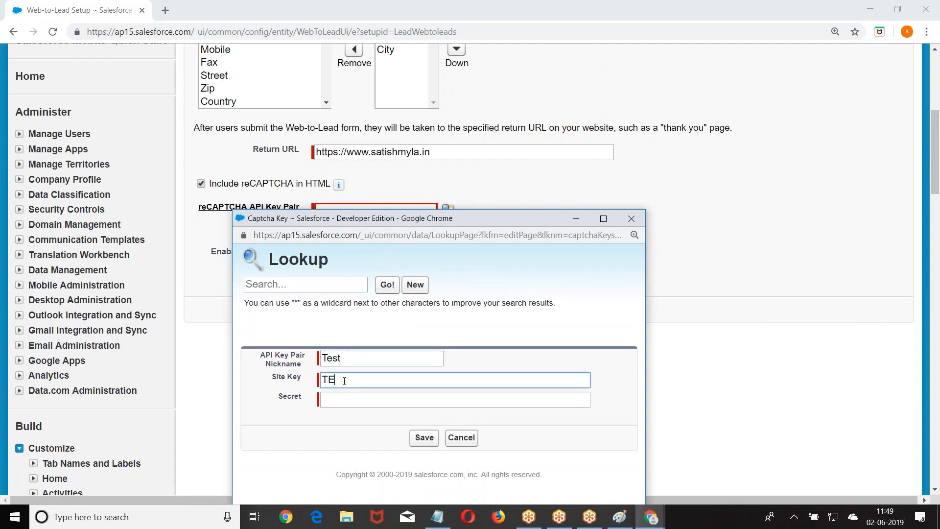
left_click(353, 397)
type("Test")
left_click(424, 437)
Generate the form HTML, select all of the code, and finish back to Web-to-Lead Setup.
left_click(423, 309)
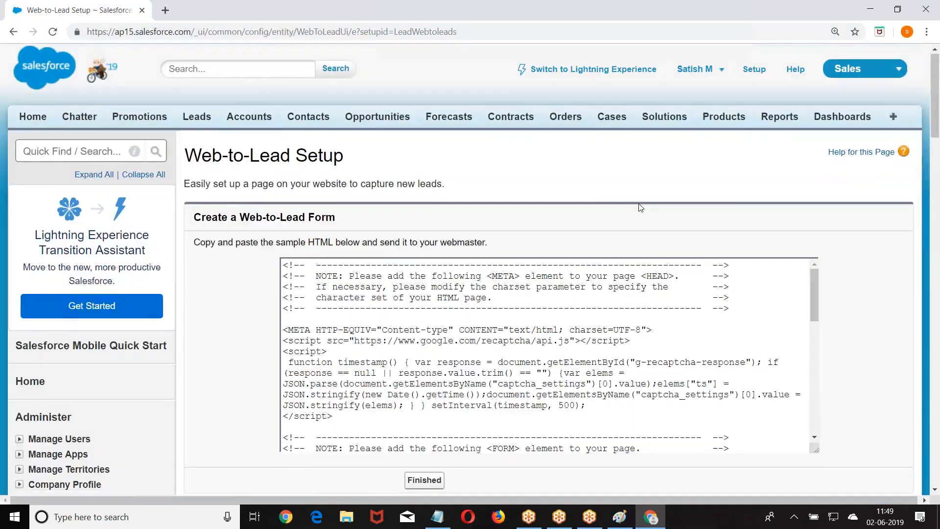
scroll(640, 206, "down", 2)
left_click(284, 144)
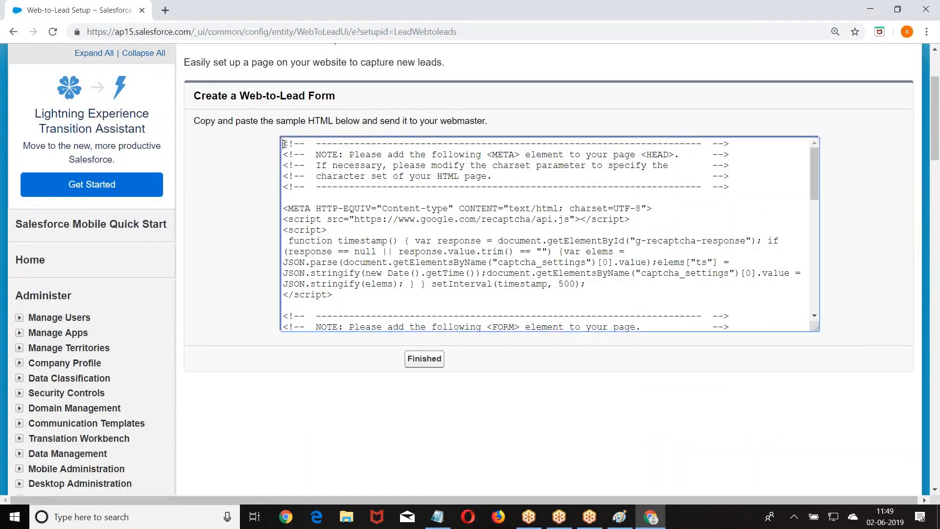
key("ctrl+a")
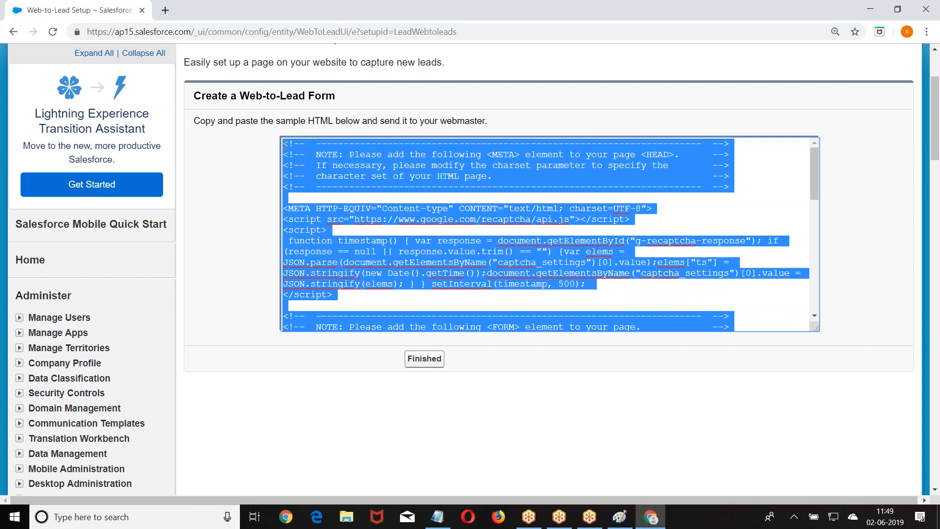
left_click(421, 357)
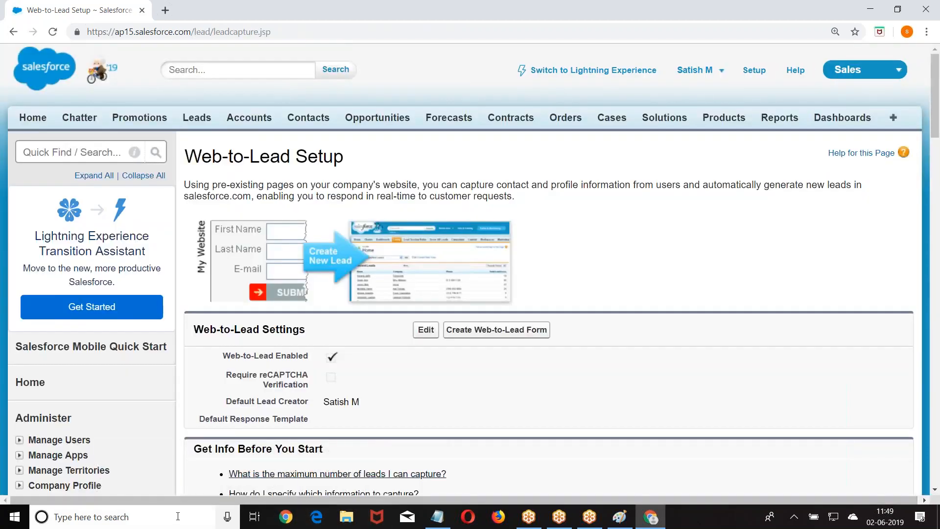
Launch Paint from Windows search.
left_click(123, 517)
type("Paint")
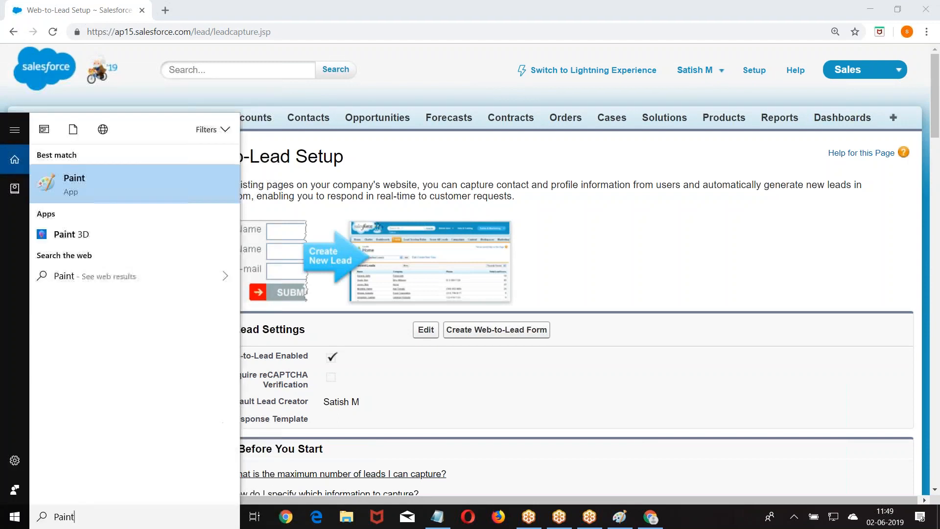
key("Return")
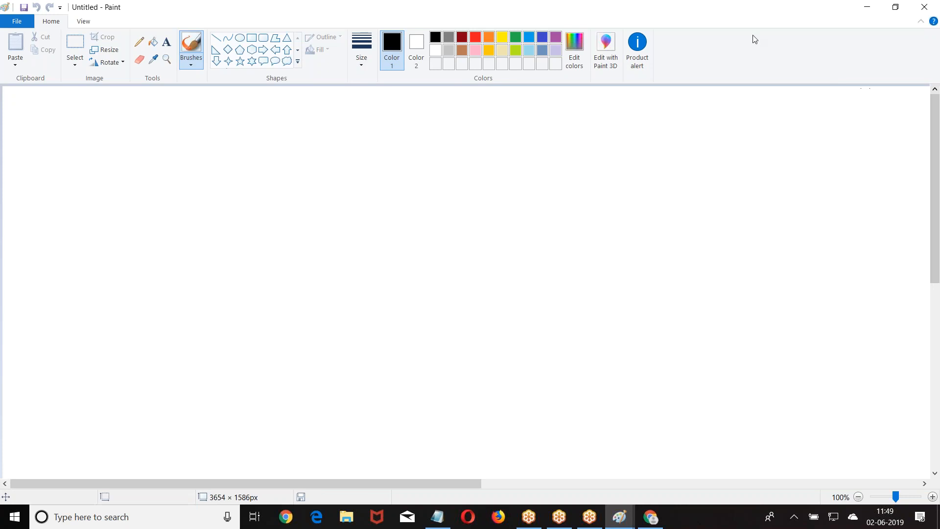
Shrink and minimize the Paint window, then search for Notepad.
double_click(582, 5)
left_click_drag(548, 70, 518, 127)
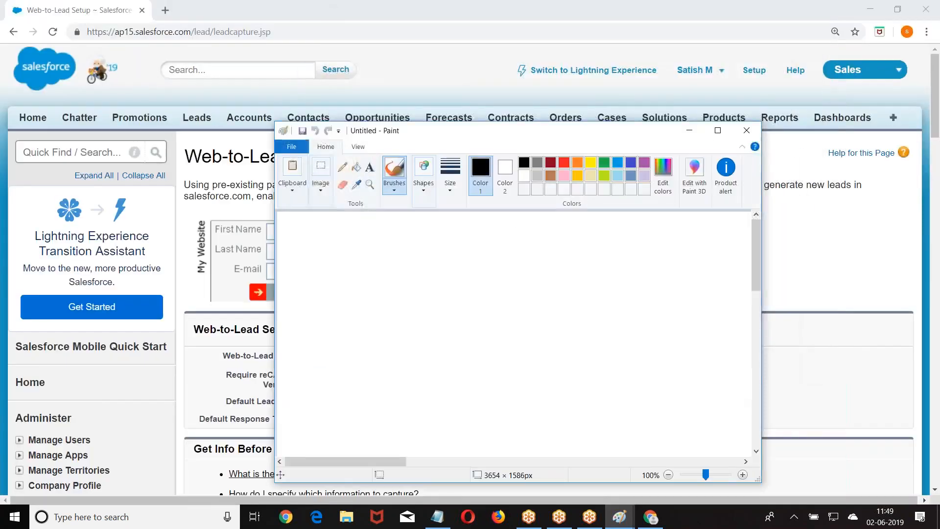
left_click(748, 123)
left_click(203, 524)
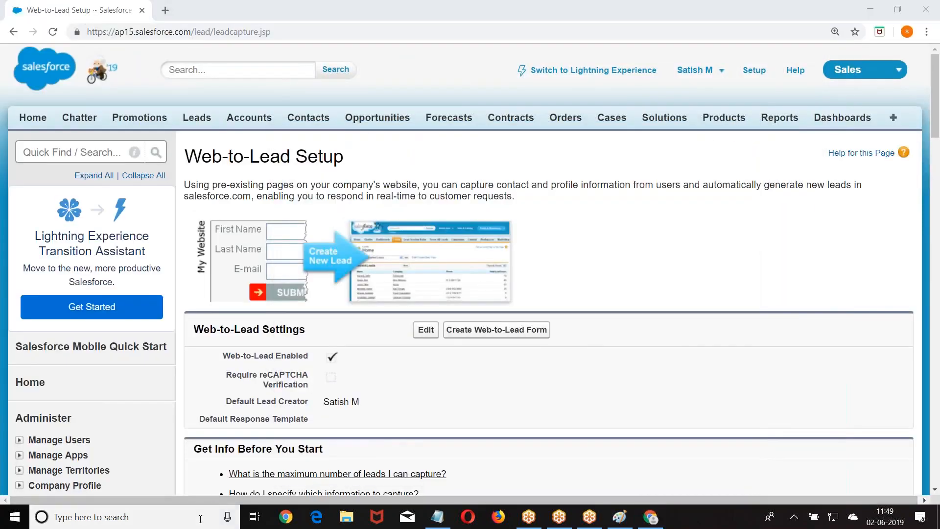
type("Notep")
type("ad")
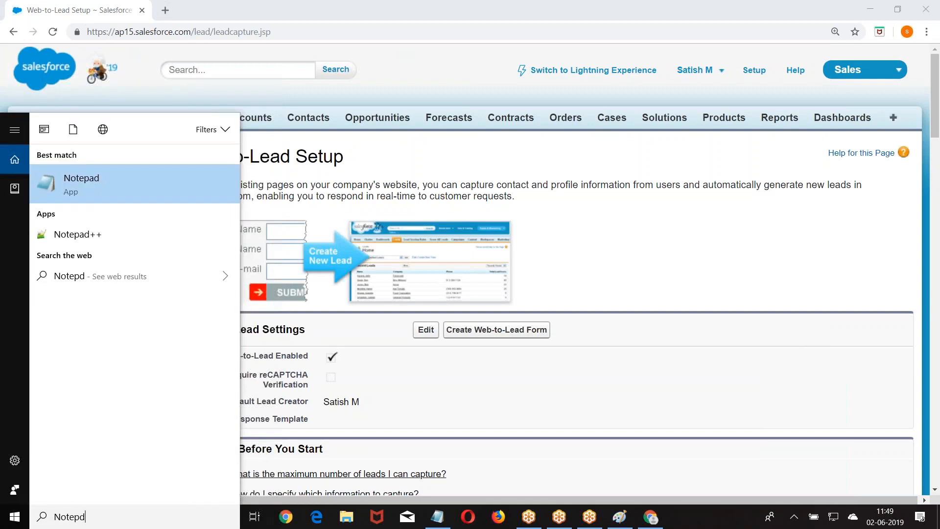
Paste the Web-to-Lead HTML into a new Notepad document, highlight the oid value, and choose Save As.
key("Return")
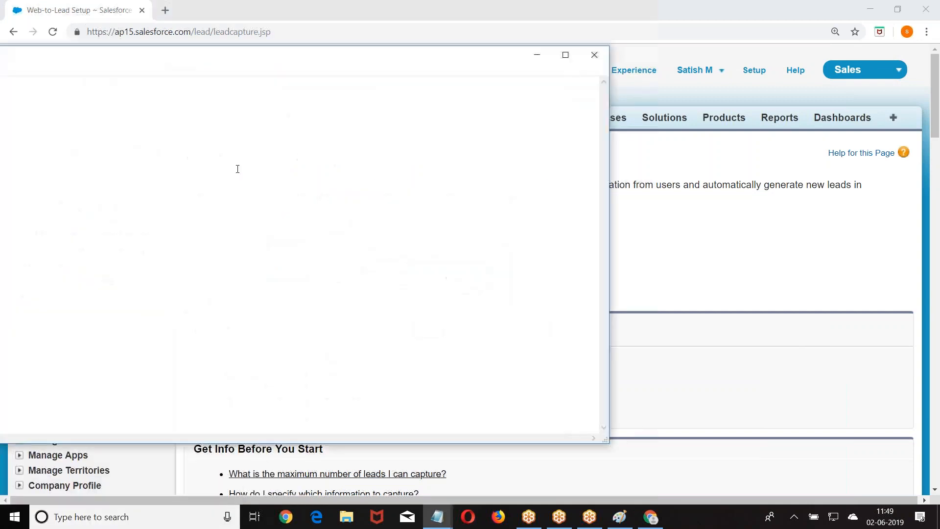
key("ctrl+v")
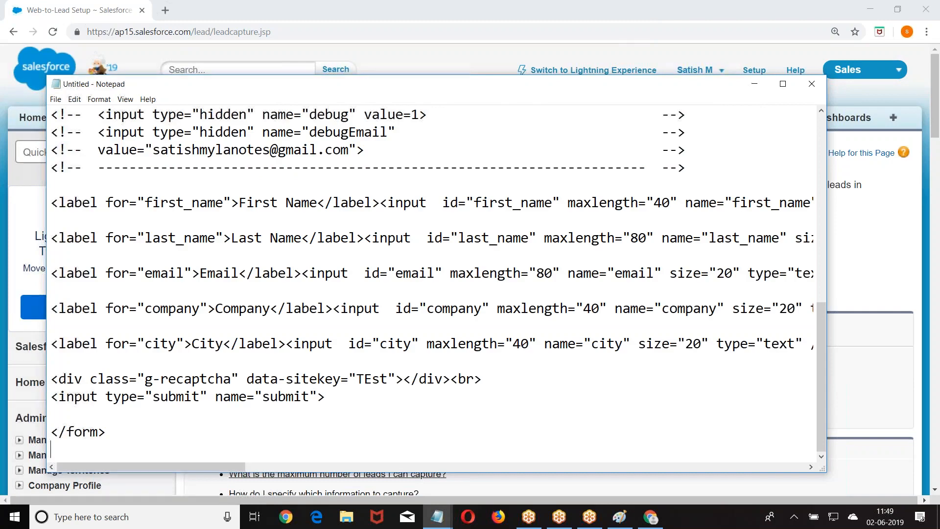
scroll(343, 203, "up", 3)
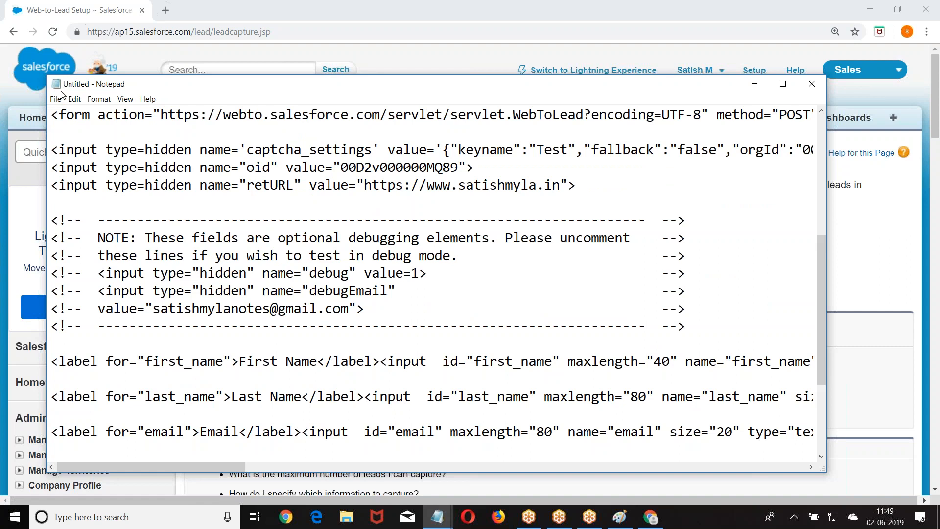
left_click_drag(336, 167, 458, 167)
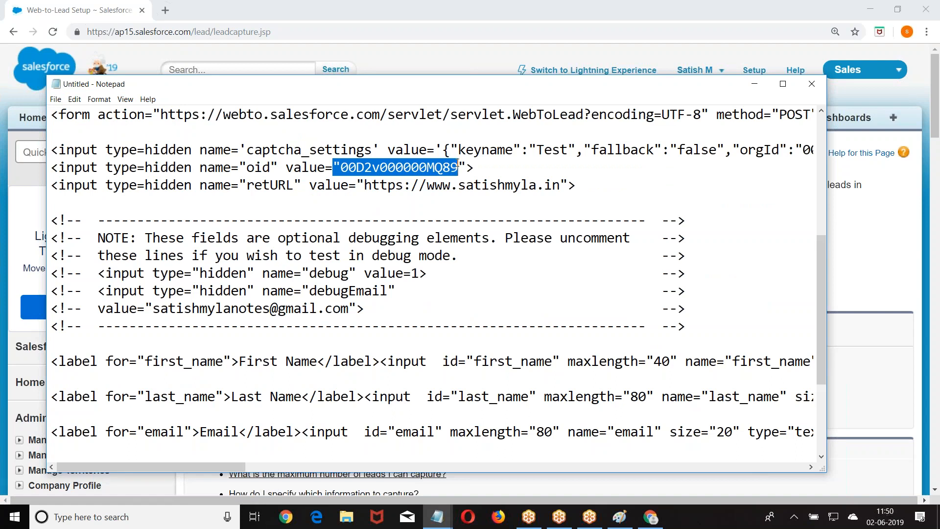
left_click(55, 99)
left_click(78, 147)
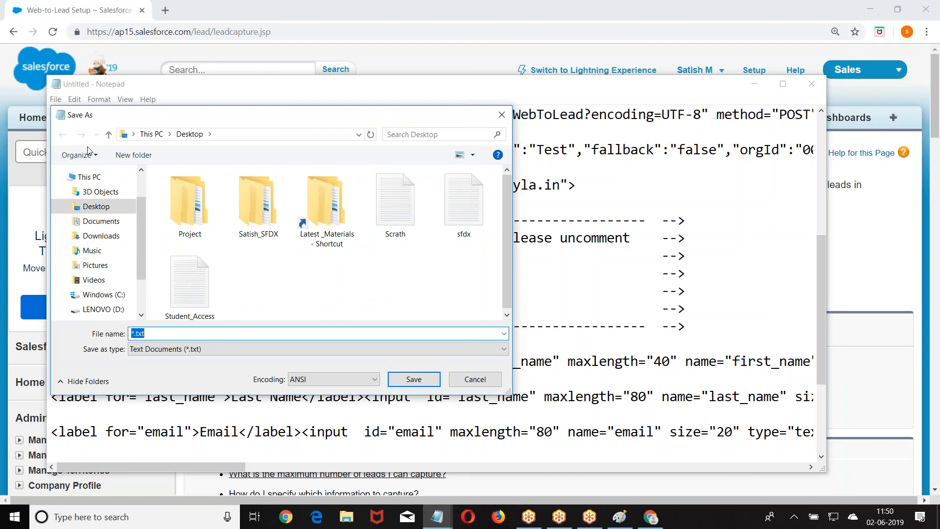
Save the Notepad file as Web_To_Lead.
key("BackSpace")
type("Web_")
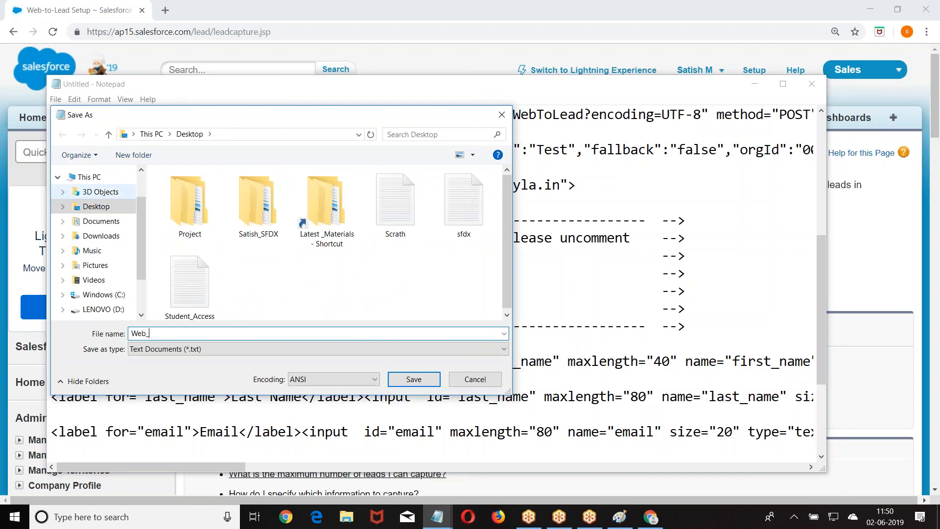
type("T0-")
key("BackSpace")
key("BackSpace")
type("o_Lead")
key("Return")
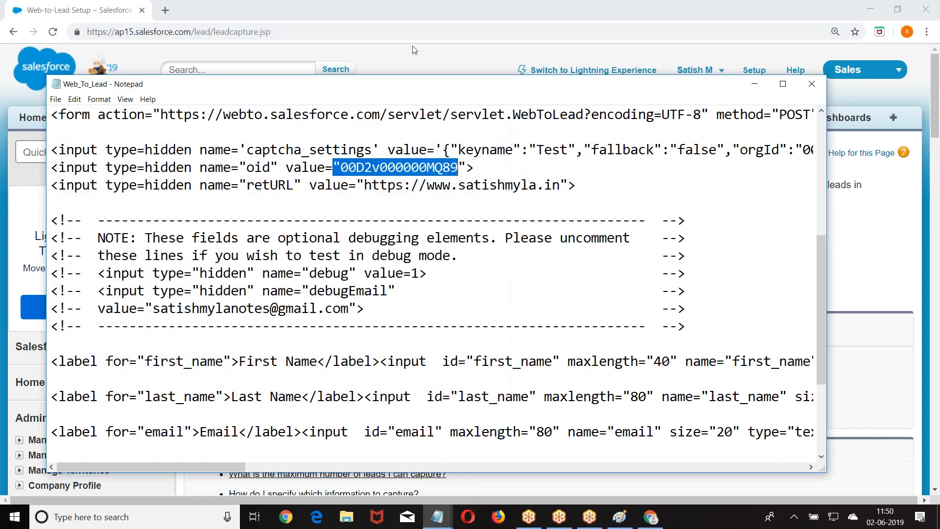
Save it again as Web_To_Lead.html with Save as type set to All Files.
left_click(600, 13)
left_click_drag(508, 95, 490, 207)
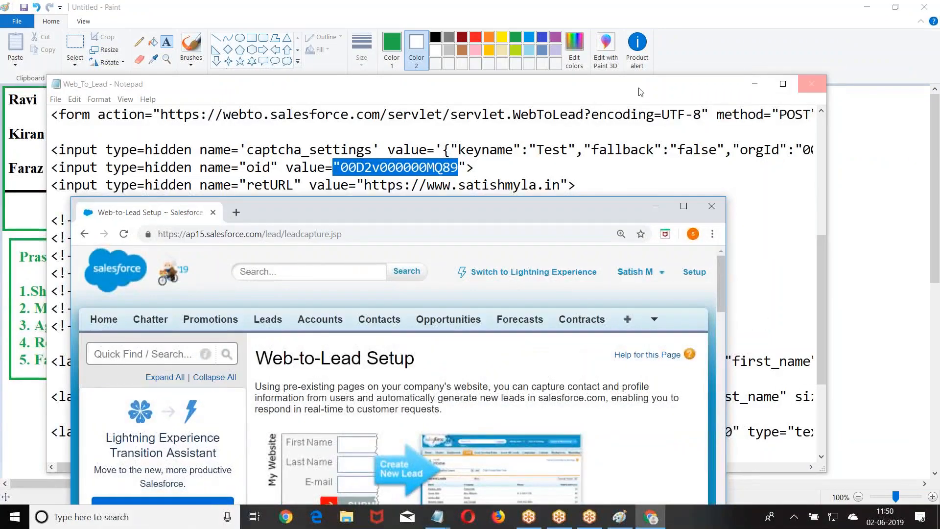
left_click(56, 100)
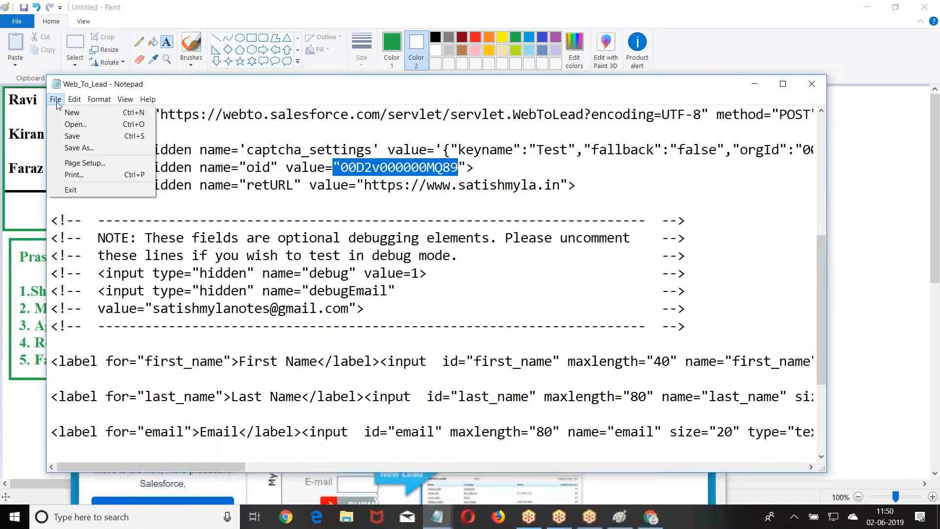
left_click(89, 148)
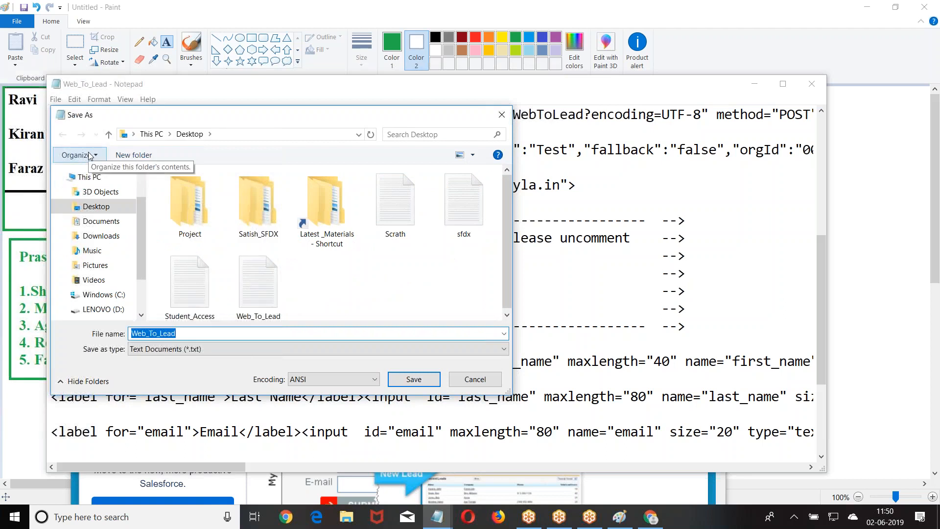
left_click(206, 352)
left_click(157, 365)
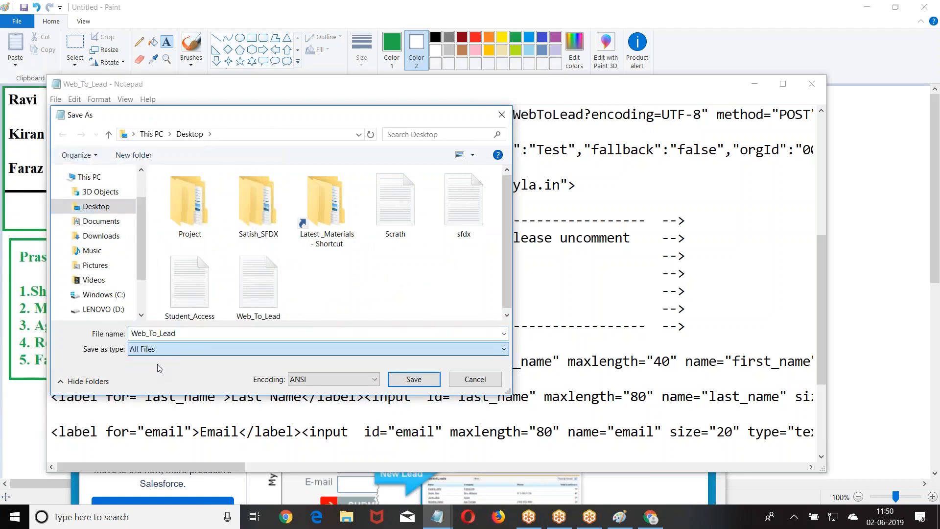
left_click(205, 335)
left_click(204, 335)
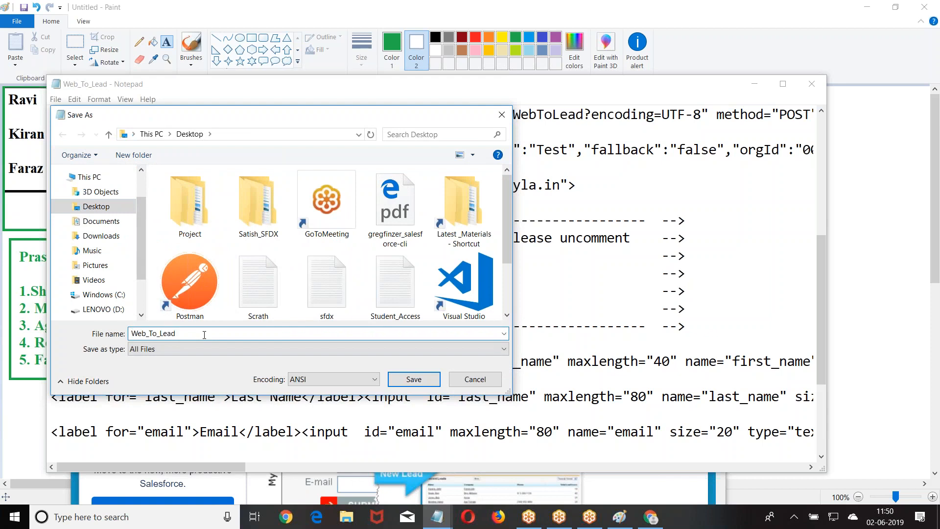
type(".html")
key("Return")
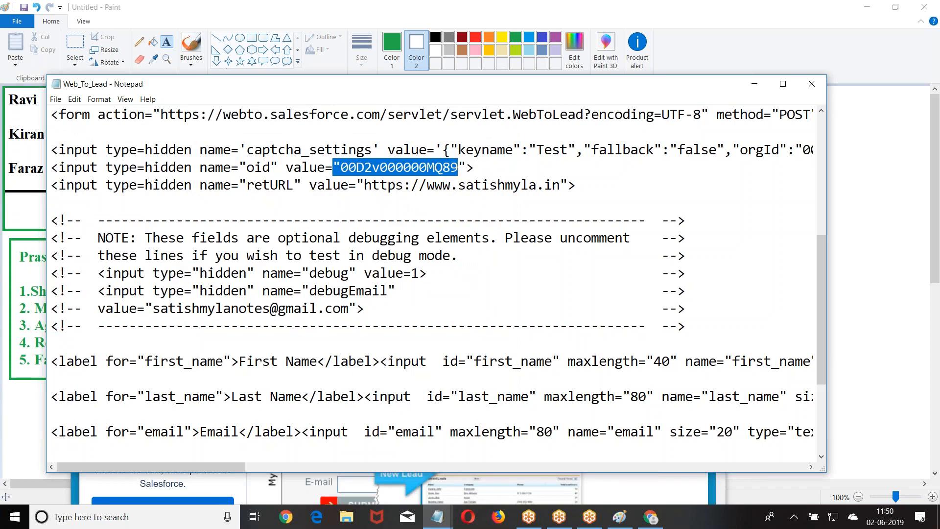
Clear the windows off the desktop and open Web_To_Lead.html in the browser.
left_click(810, 84)
left_click(656, 205)
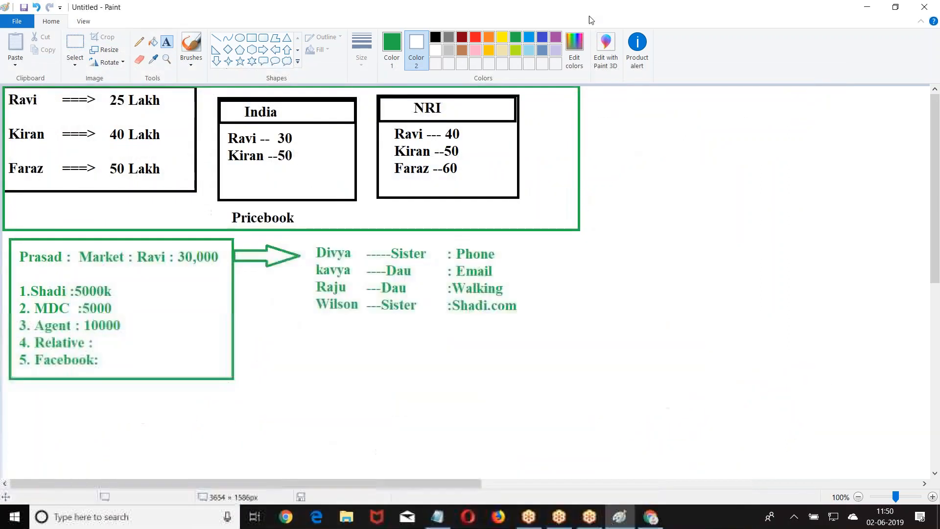
left_click_drag(590, 11, 562, 209)
left_click(687, 206)
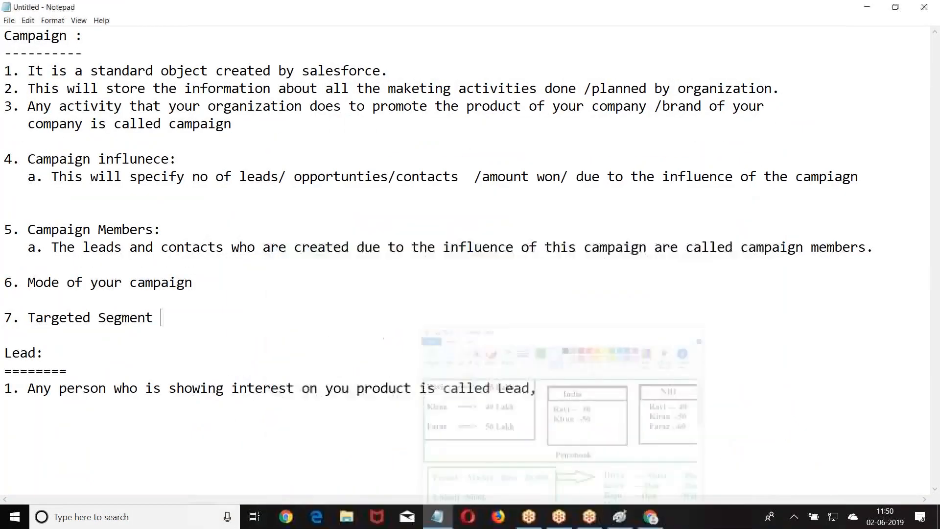
left_click_drag(575, 15, 651, 83)
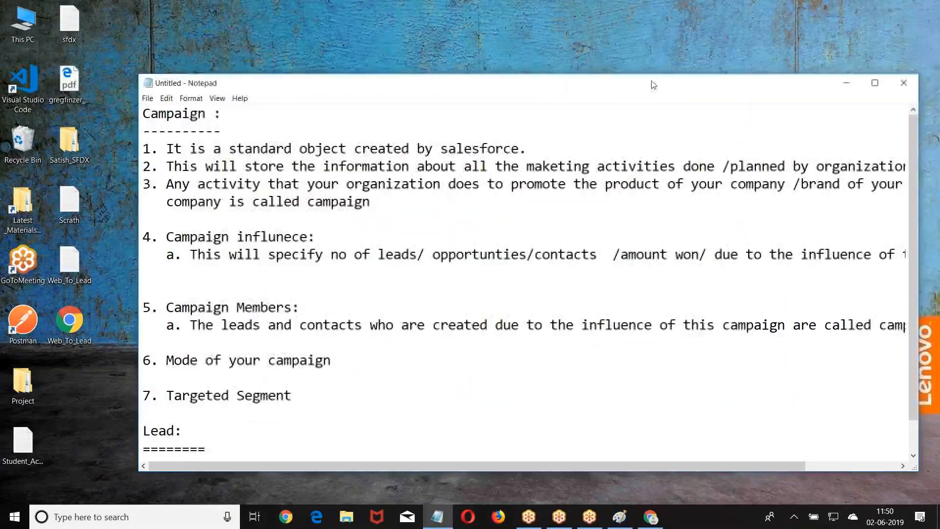
left_click(853, 89)
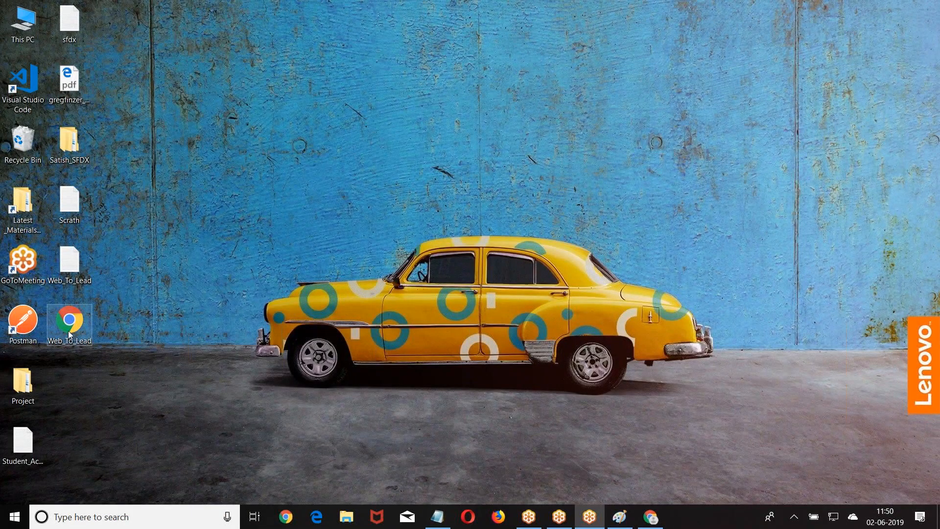
double_click(69, 335)
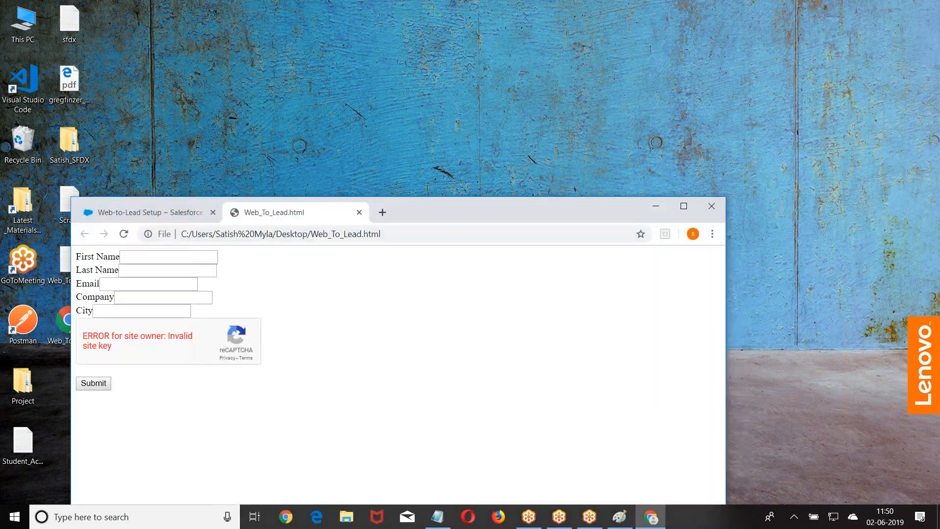
Enter the lead's first name, last name and e-mail, Company Testing, City Hyd, and submit.
left_click(166, 261)
type("Praveen")
left_click(163, 272)
type("KL")
left_click(149, 283)
type("abc@xyz.com")
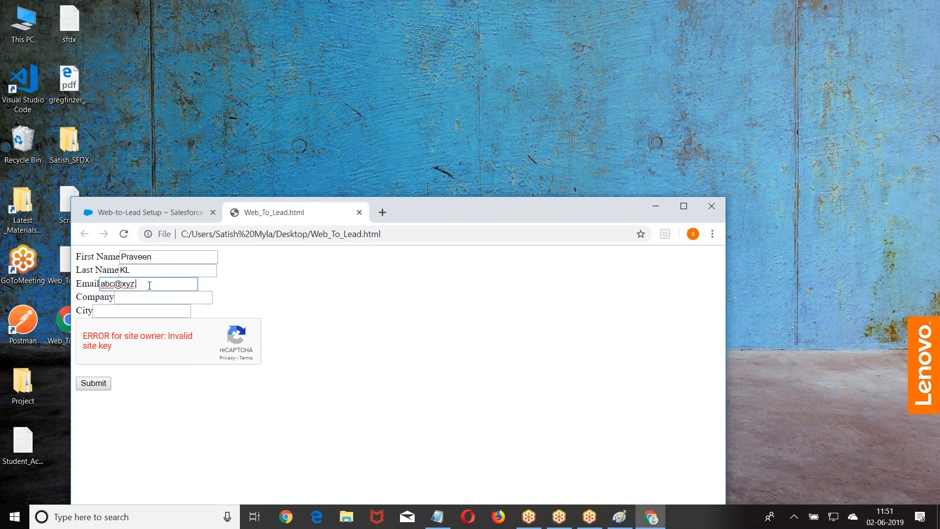
left_click(137, 299)
type("Testing")
left_click(114, 311)
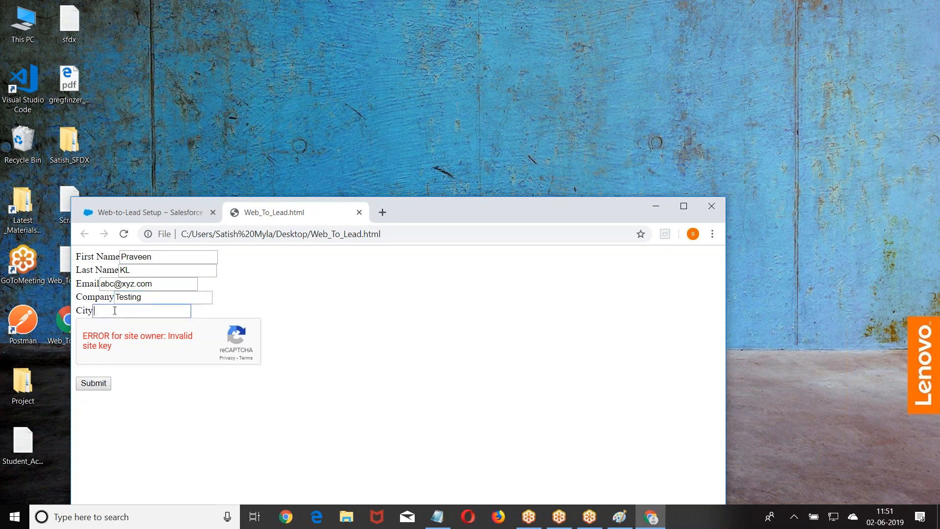
type("Hyd")
left_click(94, 383)
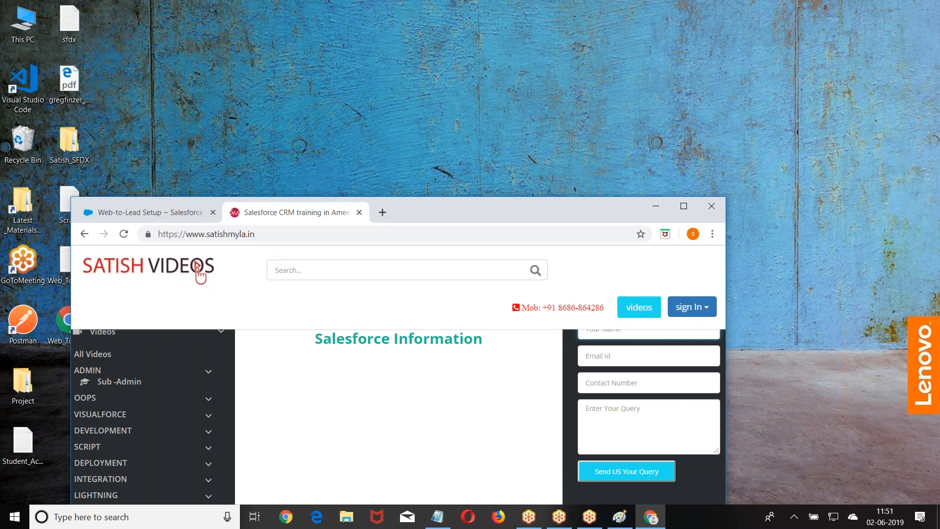
On the Leads tab, switch the list view to Today's Leads to find the Testing lead.
left_click(653, 519)
left_click(652, 518)
left_click(684, 212)
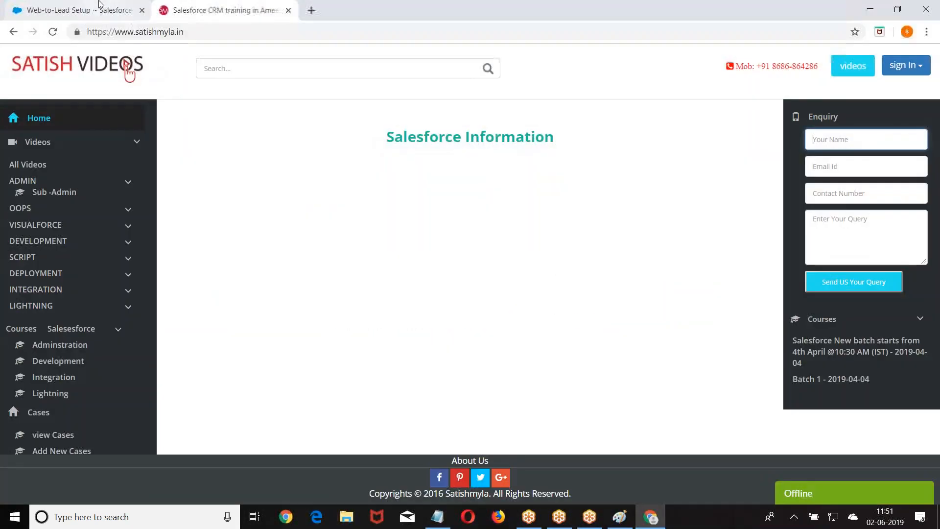
left_click(79, 9)
left_click(197, 117)
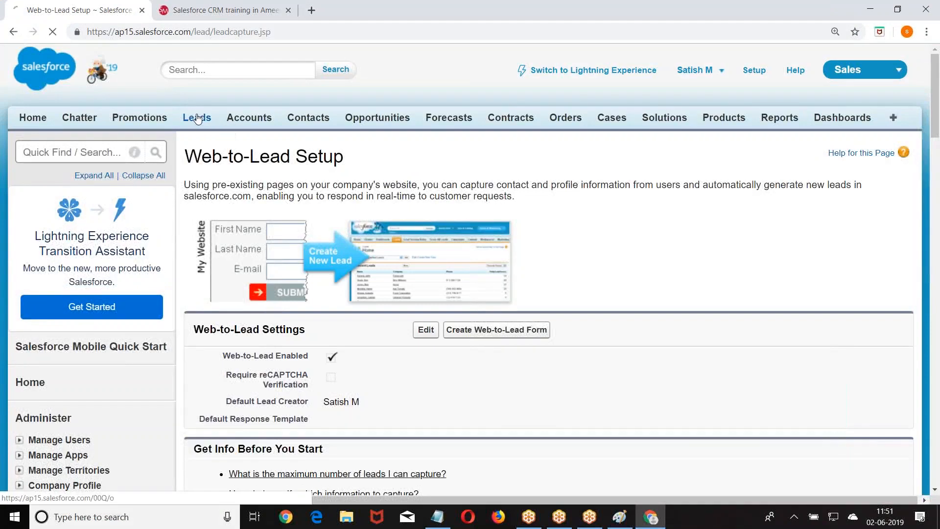
left_click(356, 194)
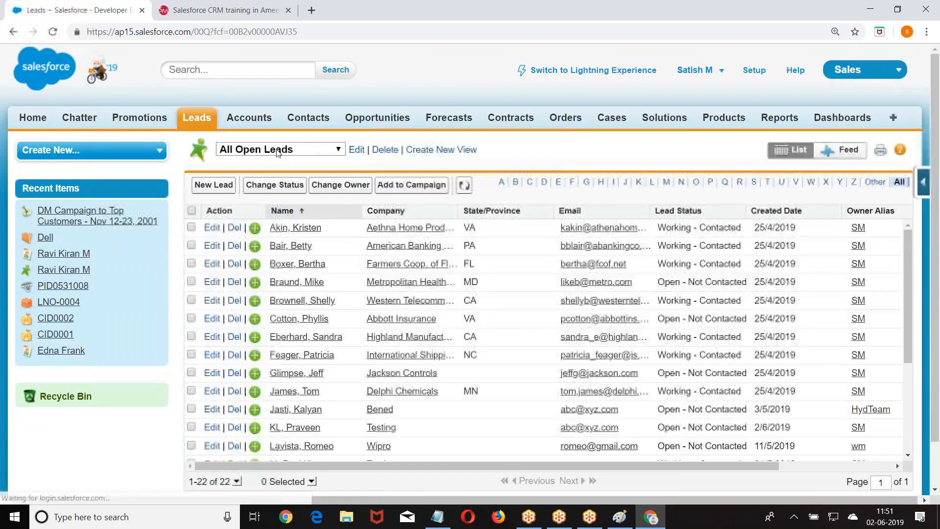
left_click(276, 149)
left_click(257, 264)
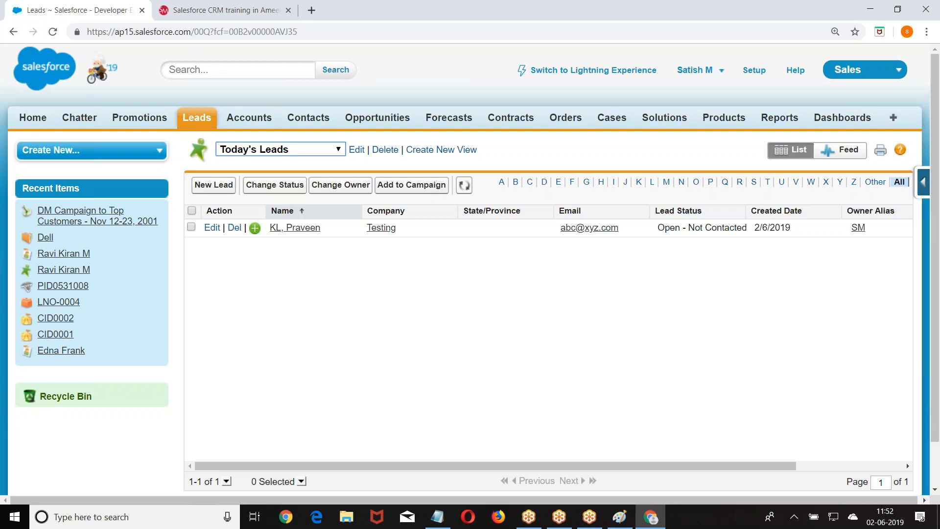
Glance at the training website tab, then return to the Leads tab and open Setup.
key("super+d")
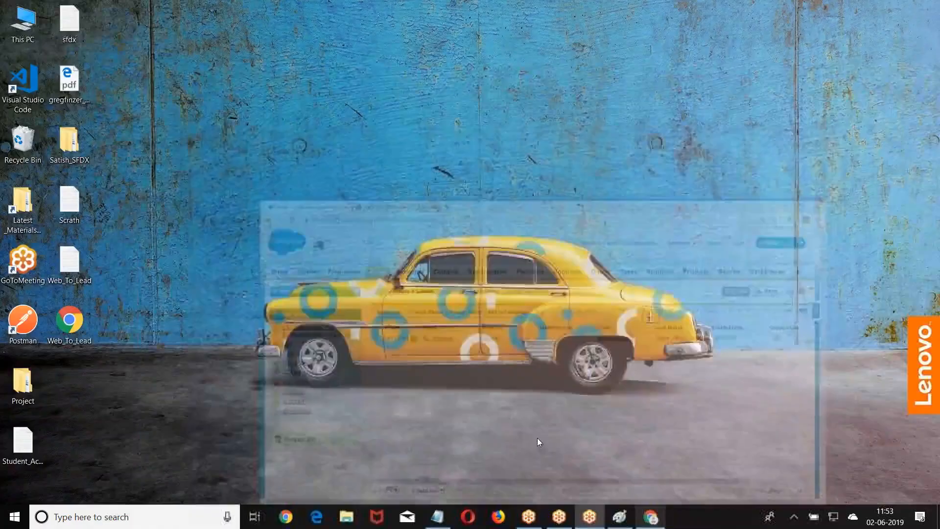
left_click(650, 516)
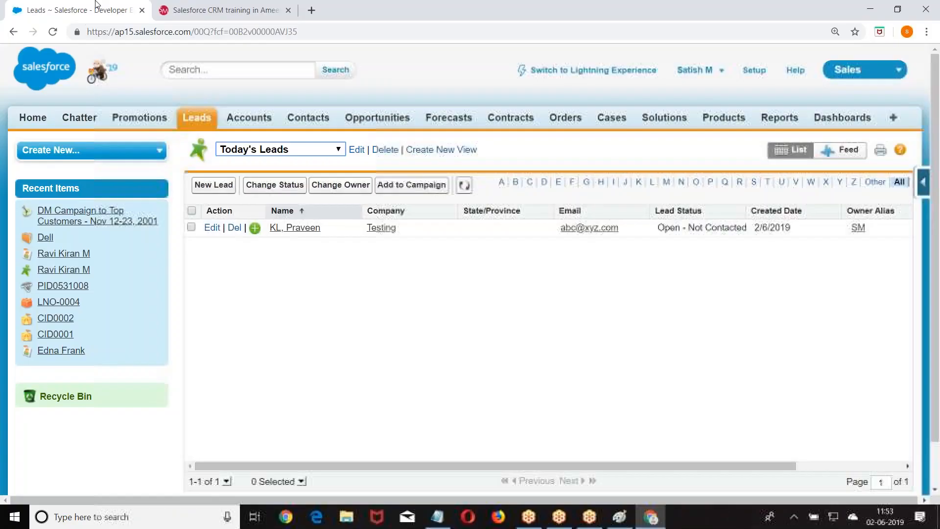
left_click(184, 9)
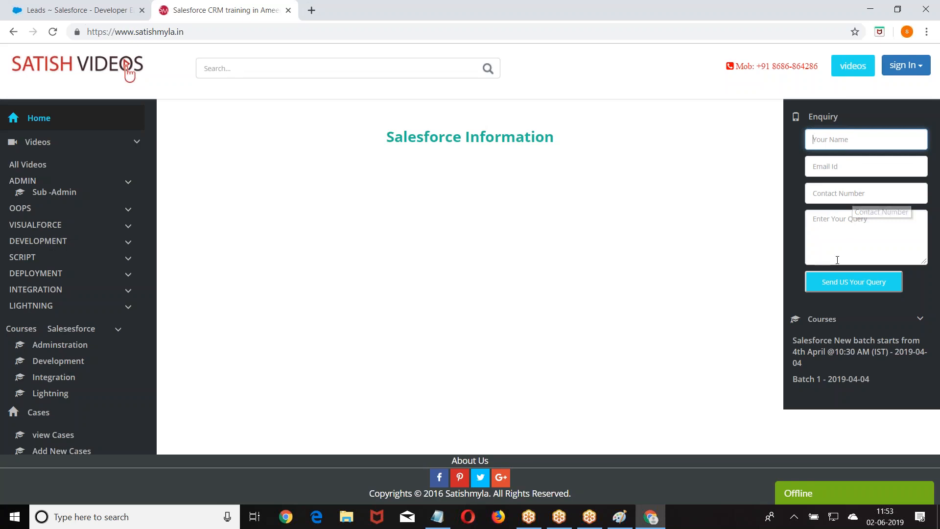
left_click(650, 517)
left_click(649, 517)
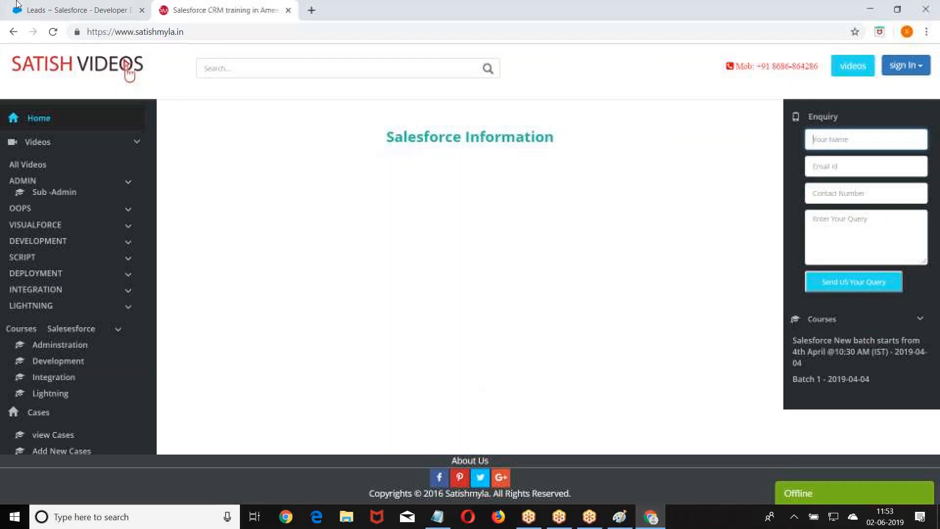
left_click(59, 10)
left_click(754, 70)
scroll(188, 169, "down", 13)
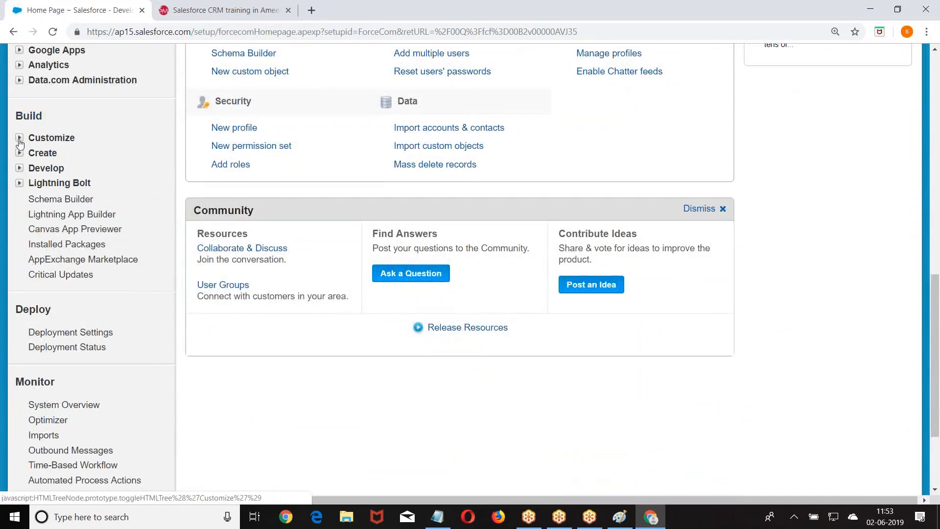
left_click(20, 138)
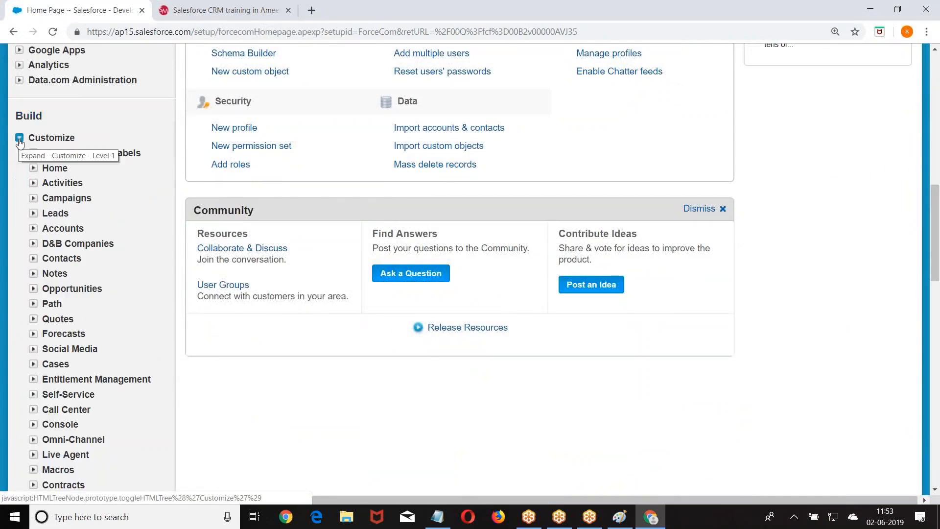
left_click(33, 213)
scroll(88, 166, "down", 4)
scroll(88, 211, "down", 1)
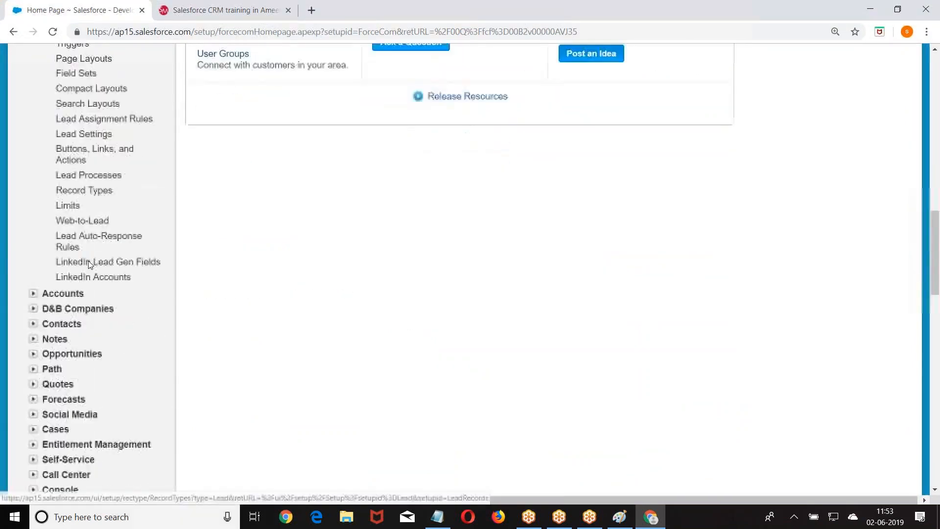
left_click(84, 207)
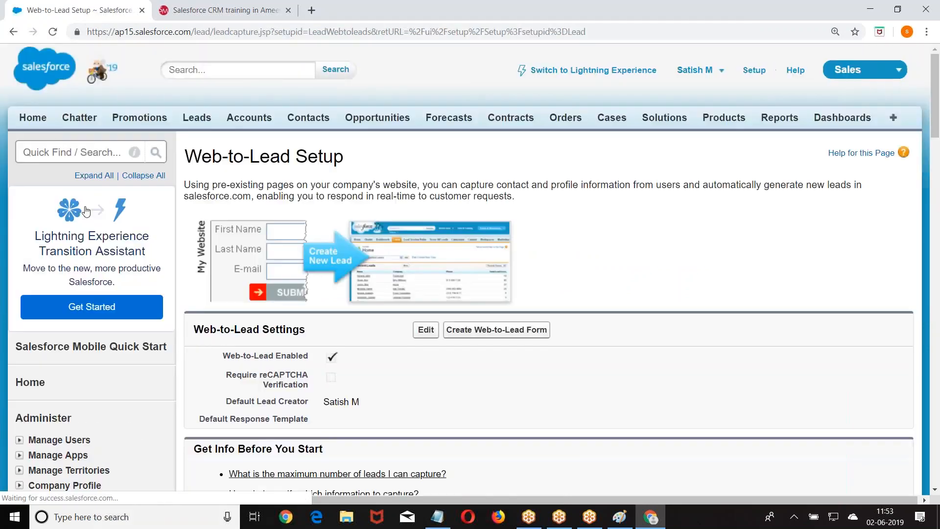
scroll(556, 163, "down", 2)
left_click(496, 147)
scroll(277, 238, "down", 2)
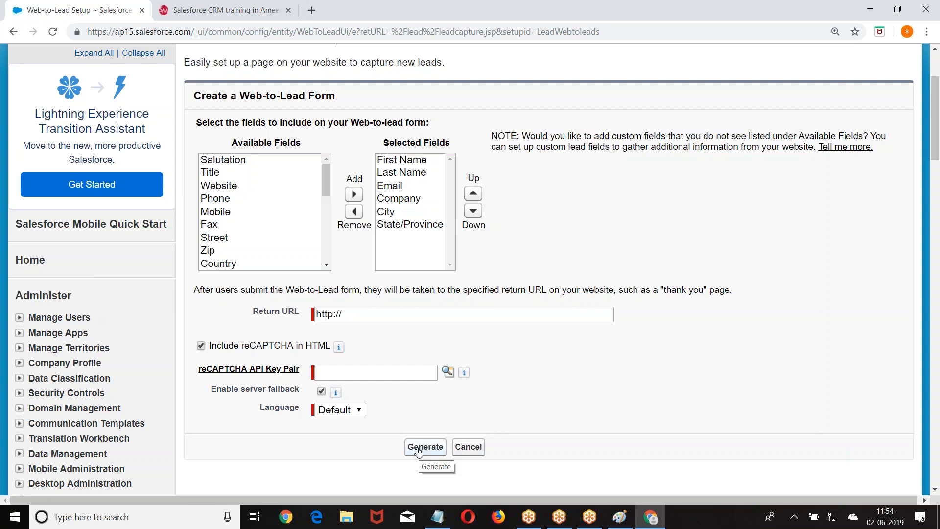
scroll(417, 452, "up", 3)
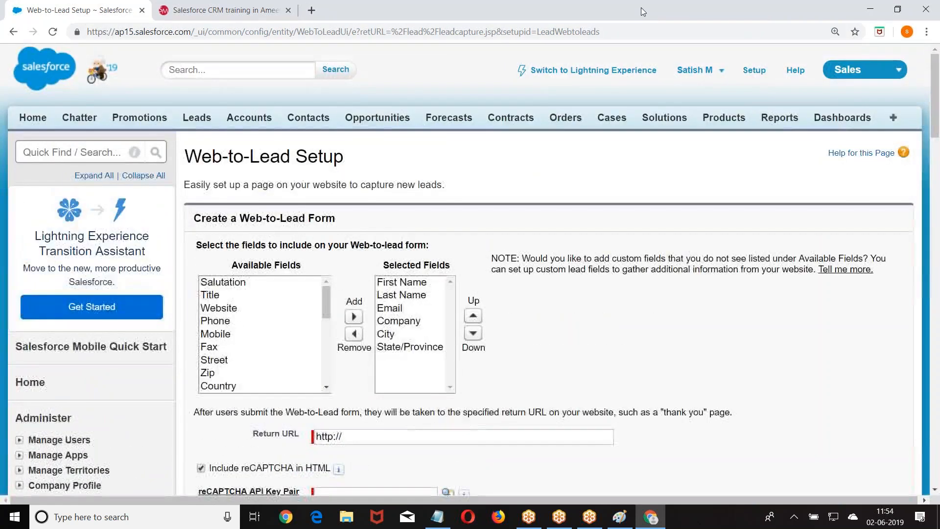
left_click(754, 70)
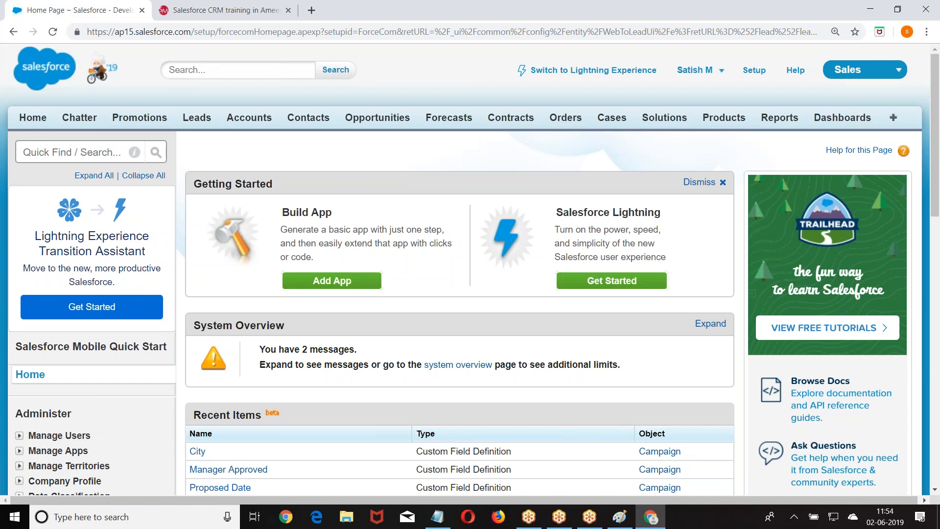
scroll(288, 147, "down", 12)
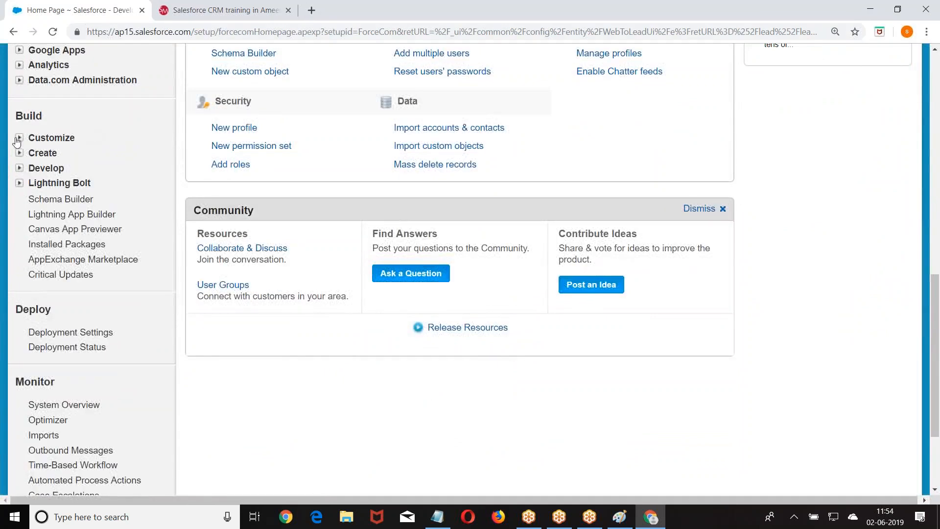
left_click(18, 139)
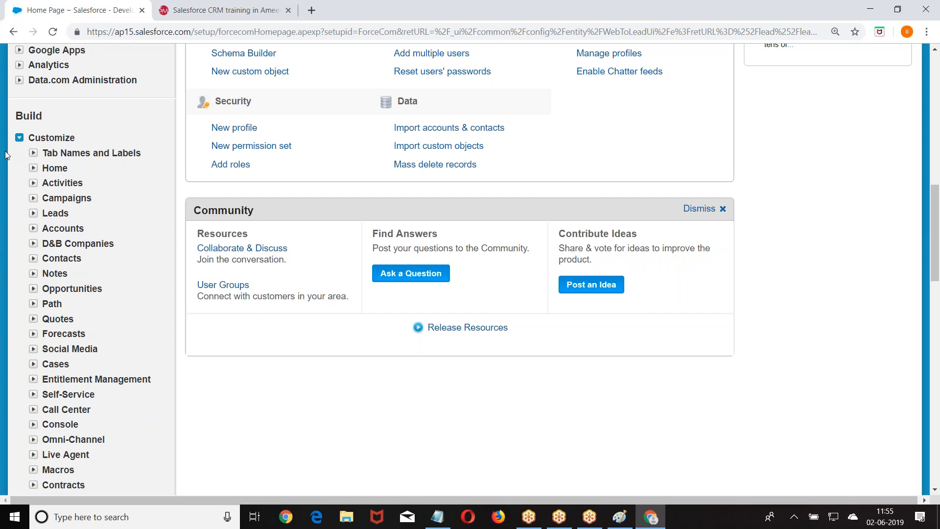
scroll(6, 155, "down", 1)
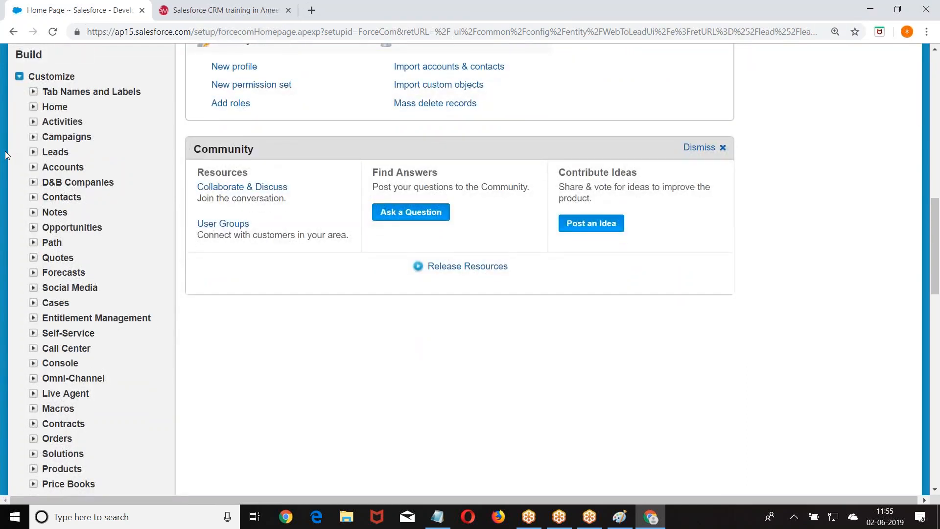
scroll(5, 150, "up", 5)
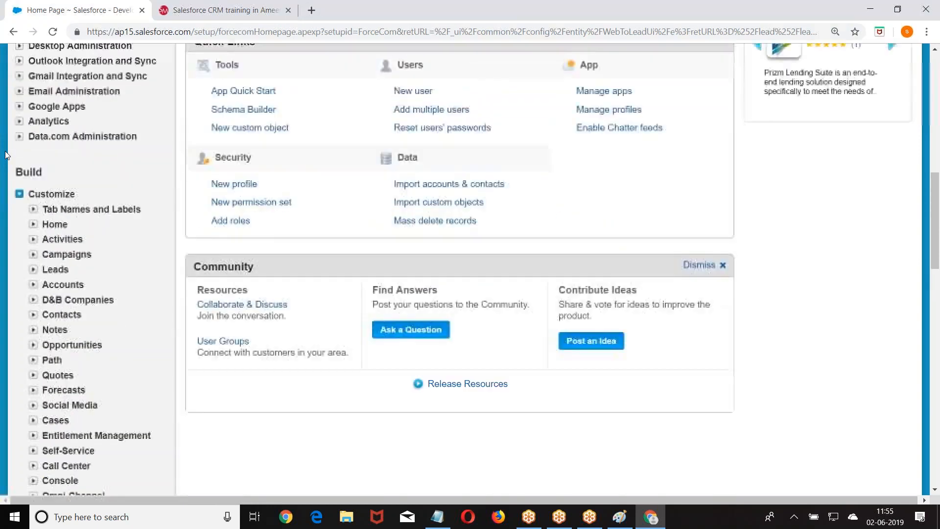
scroll(41, 167, "up", 5)
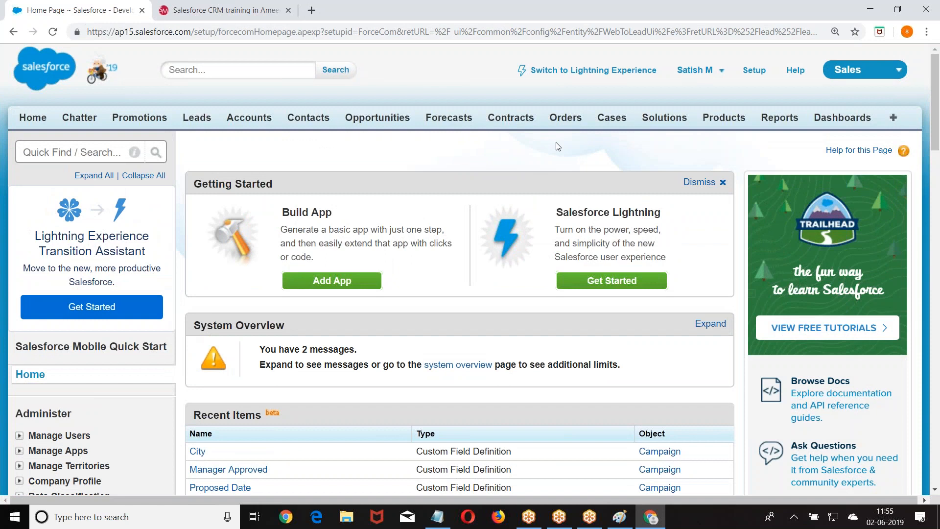
left_click(927, 15)
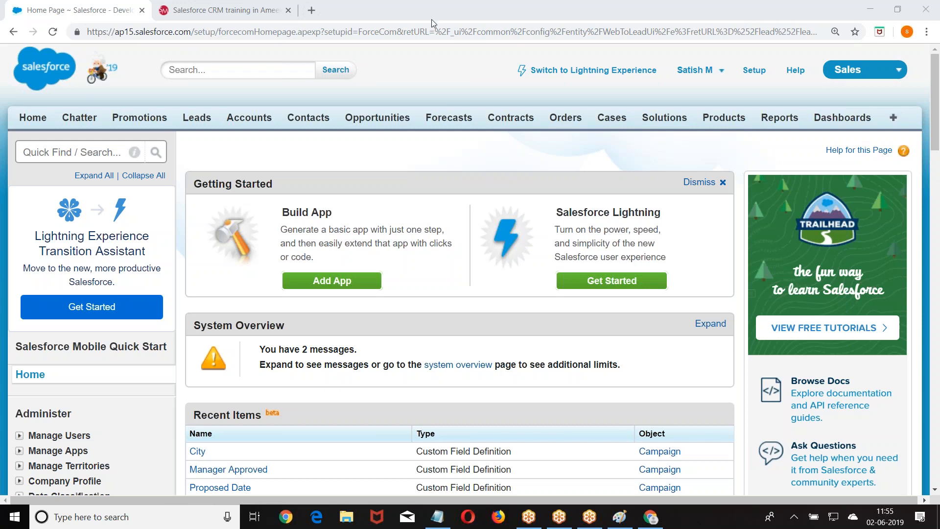
scroll(363, 204, "down", 4)
scroll(363, 205, "down", 20)
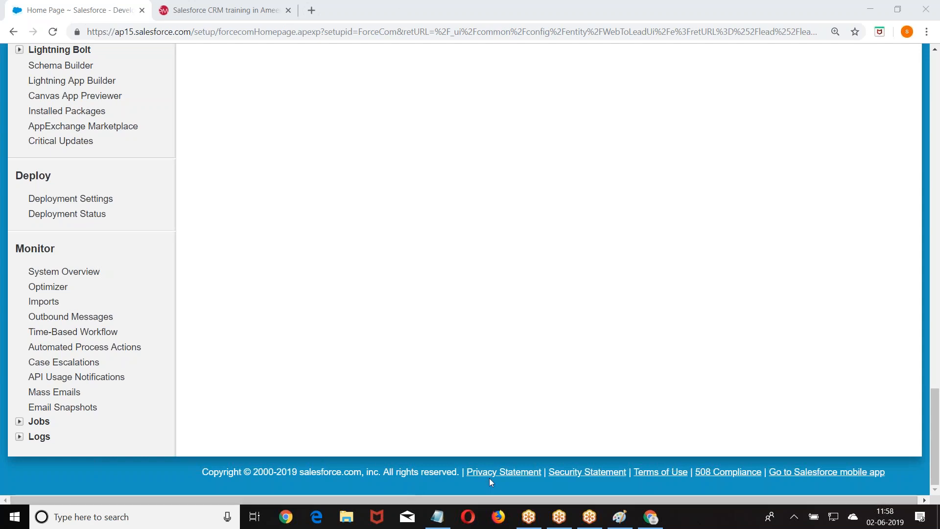
Maximize Paint and draw a green rectangle around the Divya -----Sister line.
left_click(620, 517)
mouse_move(554, 205)
left_mouse_down()
mouse_move(419, 107)
mouse_move(384, 65)
left_mouse_up()
left_click(546, 63)
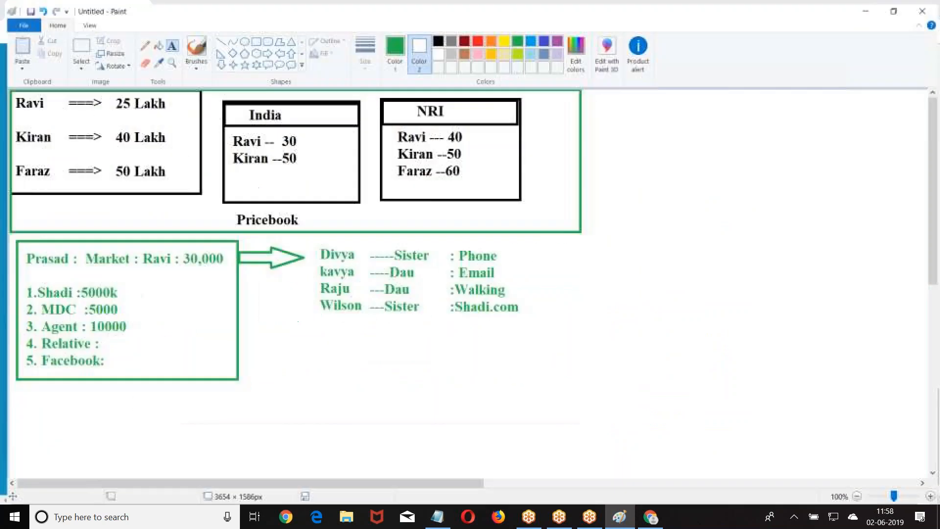
left_click(252, 37)
mouse_move(307, 240)
left_mouse_down()
mouse_move(410, 267)
mouse_move(530, 262)
left_mouse_up()
Add a text note beside the box reading 'US ==> NRI' with a second line 'India==='.
left_click(168, 42)
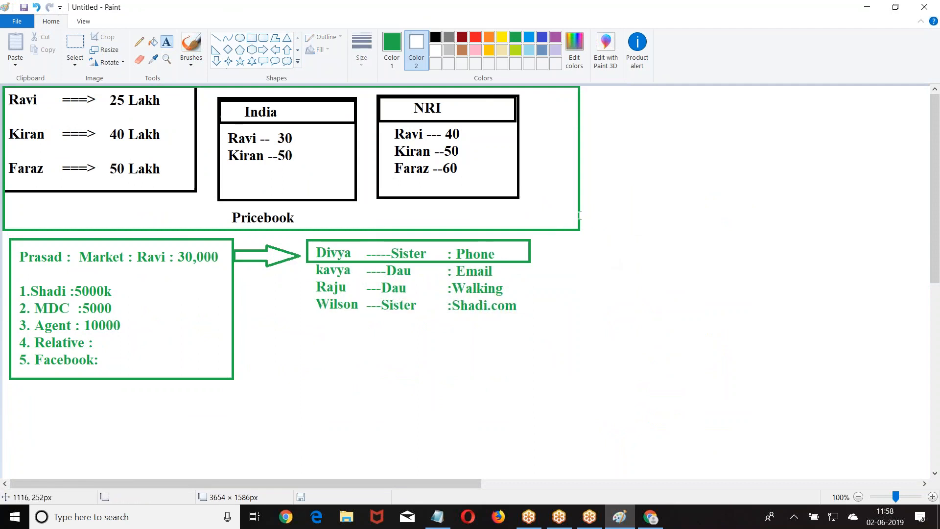
left_click(537, 240)
type("US")
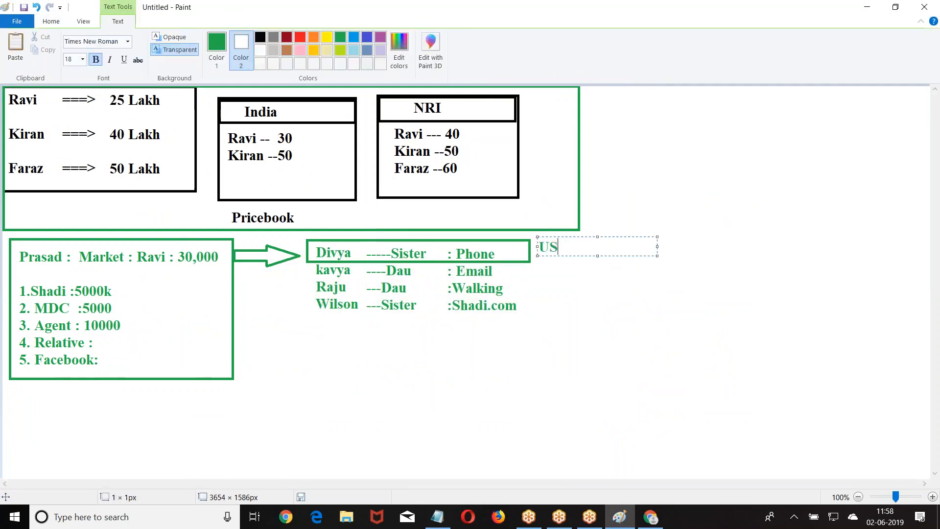
type(" ==> NRO")
key("BackSpace")
type("I")
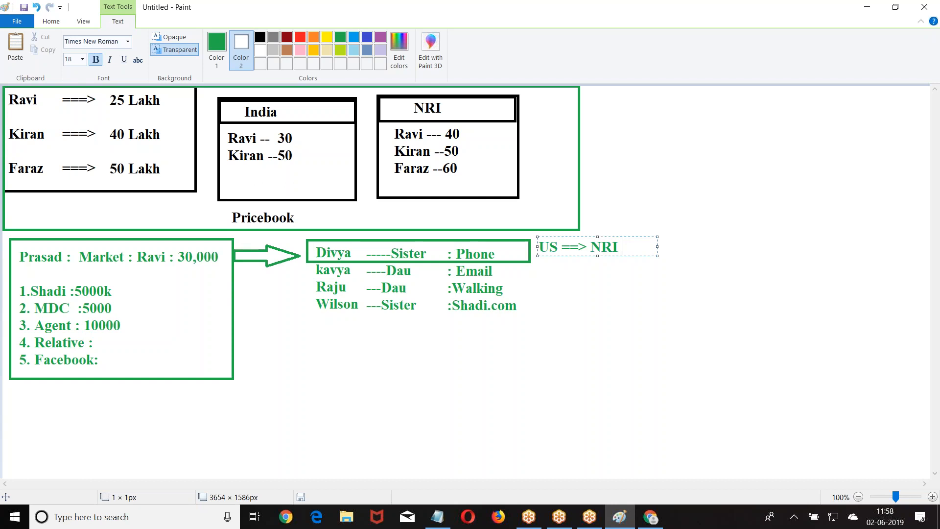
key("Return")
type("India===")
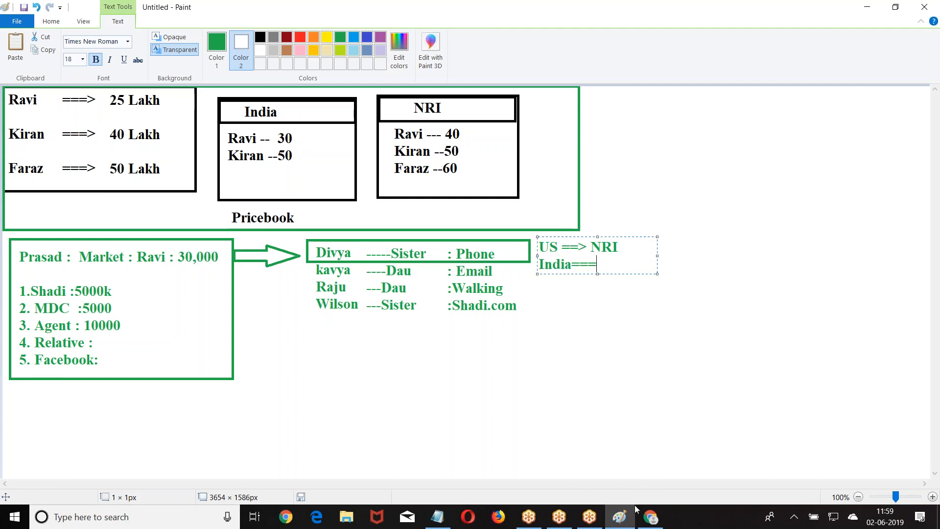
Go from Salesforce Setup through Build > Customize > Leads to Lead Assignment Rules.
left_click(649, 517)
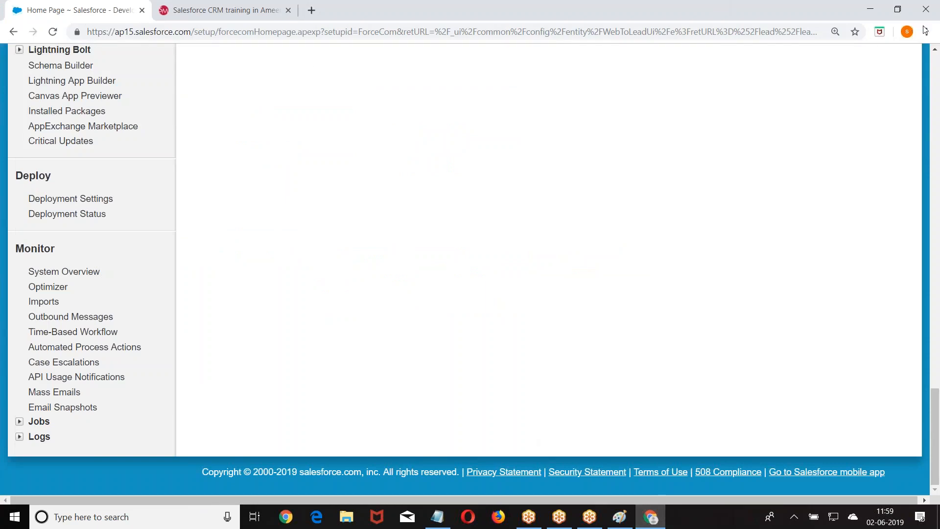
scroll(454, 229, "up", 20)
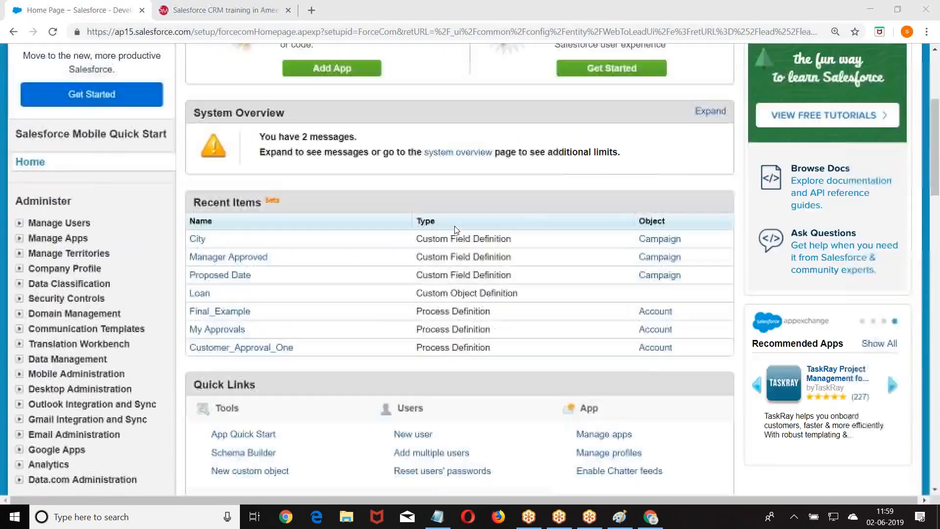
left_click(756, 74)
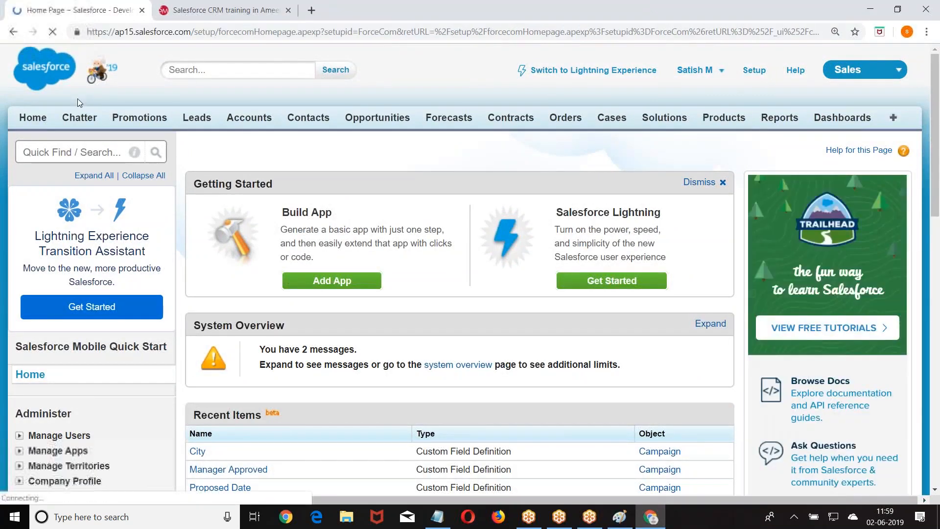
scroll(23, 93, "down", 5)
scroll(23, 93, "down", 6)
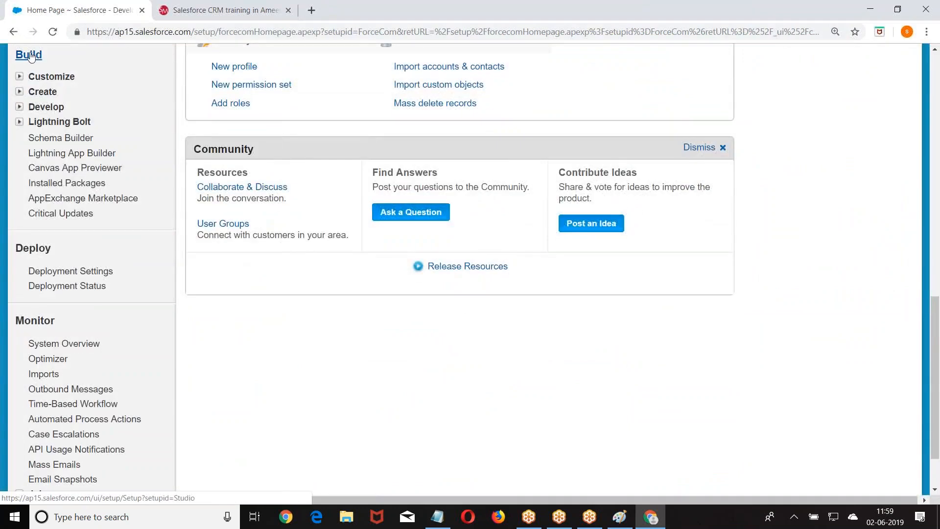
left_click(20, 77)
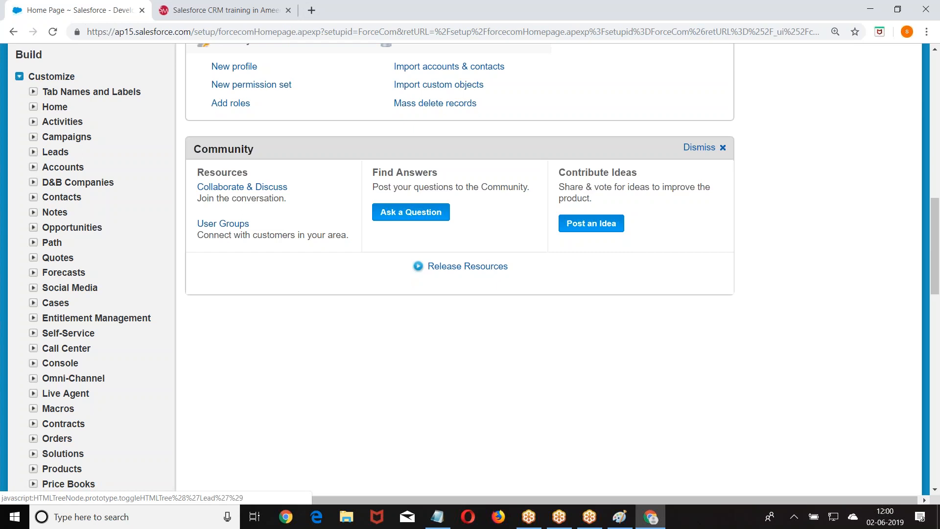
left_click(33, 152)
scroll(76, 169, "down", 2)
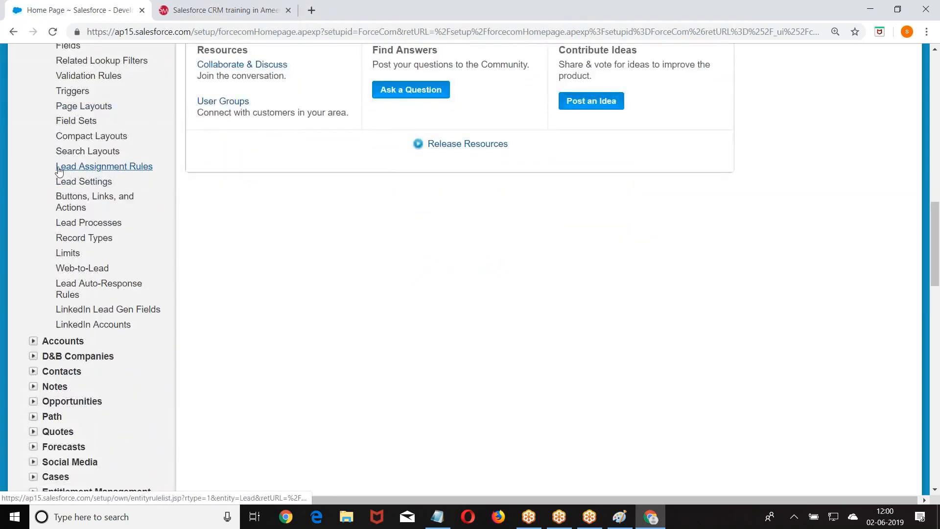
left_click(97, 167)
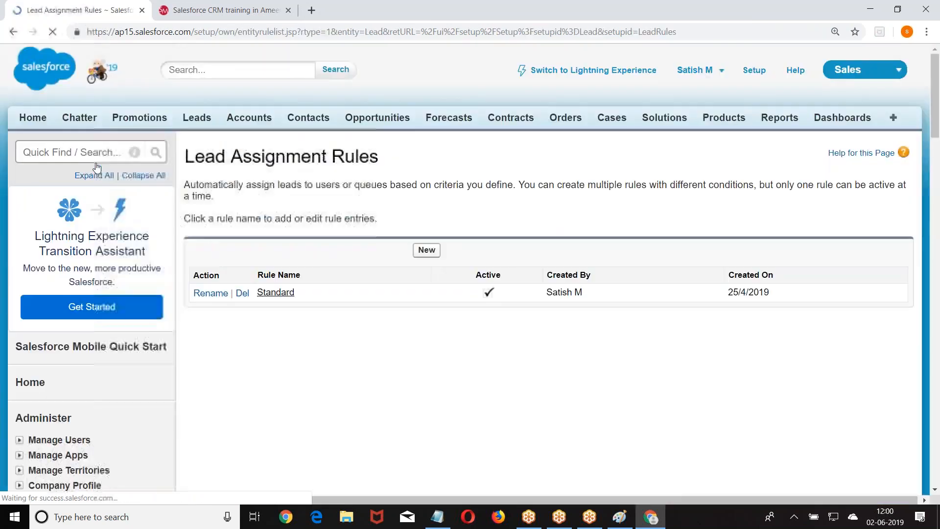
Add a new lead assignment rule named SatishRules, marked Active, and save it.
scroll(431, 131, "down", 2)
left_click(426, 128)
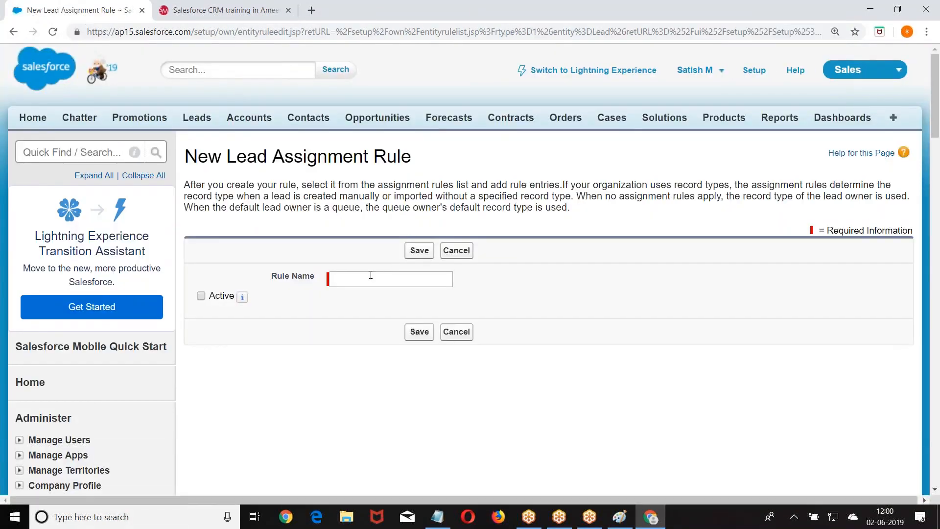
left_click(371, 274)
type("SatishRueles")
left_click(203, 297)
left_click(428, 250)
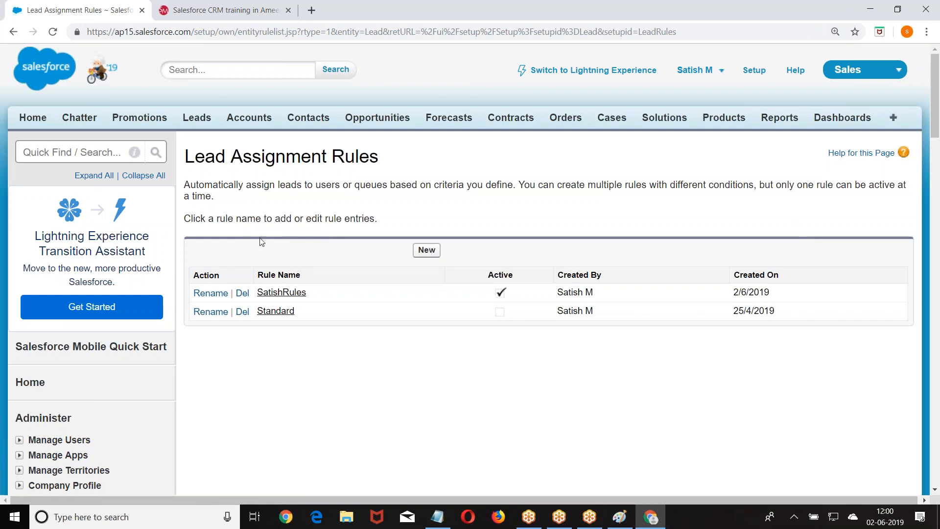
Open SatishRules and start a new rule entry with sort order 1.
left_click(280, 292)
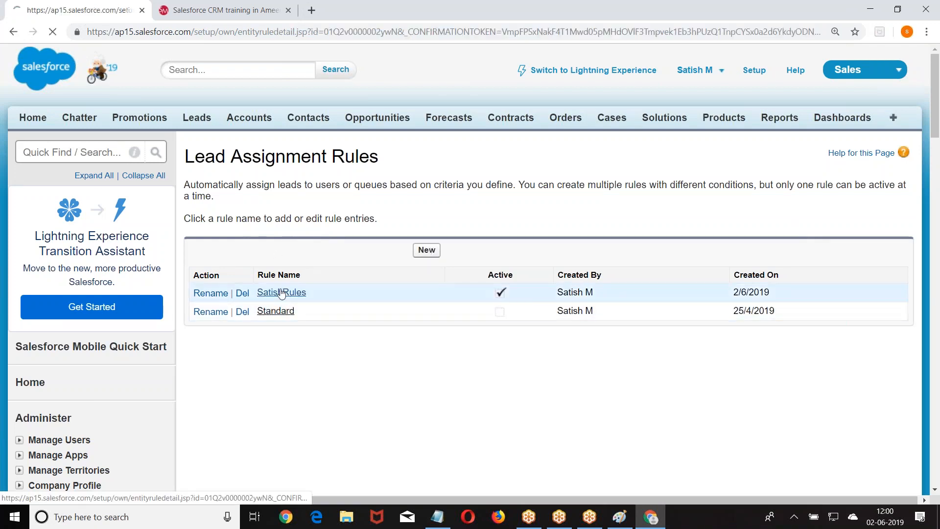
scroll(307, 238, "down", 2)
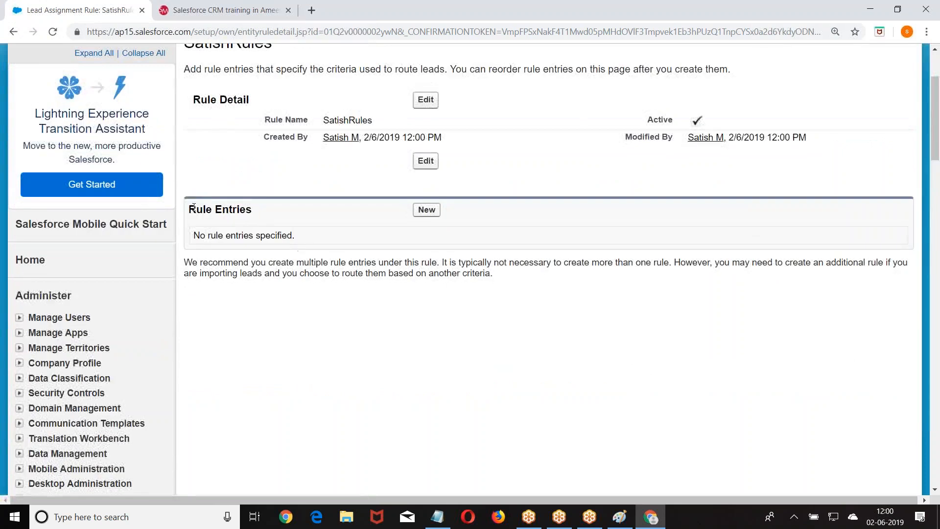
left_click_drag(193, 210, 260, 214)
left_click(343, 223)
left_click(426, 210)
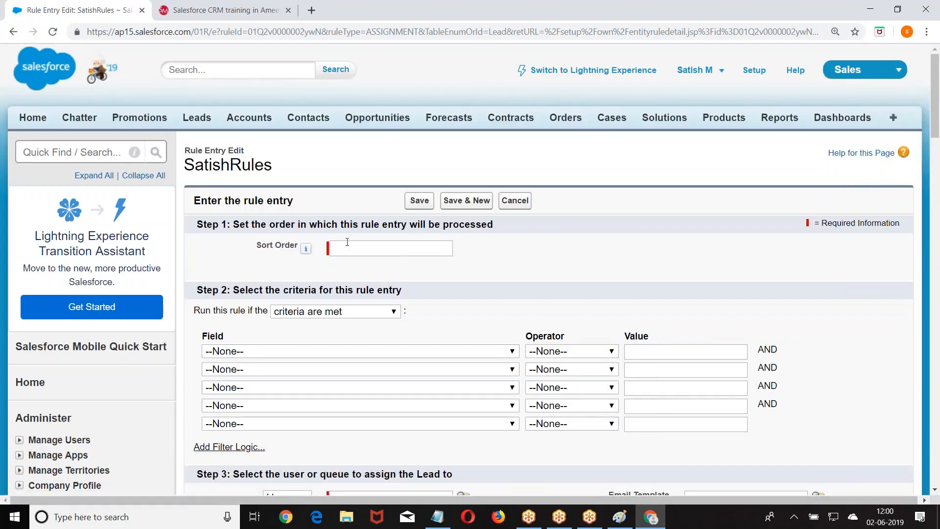
left_click(347, 243)
left_click(550, 237)
Set the entry's criterion to Lead: City equals Hyd.
scroll(546, 244, "down", 3)
left_click(284, 228)
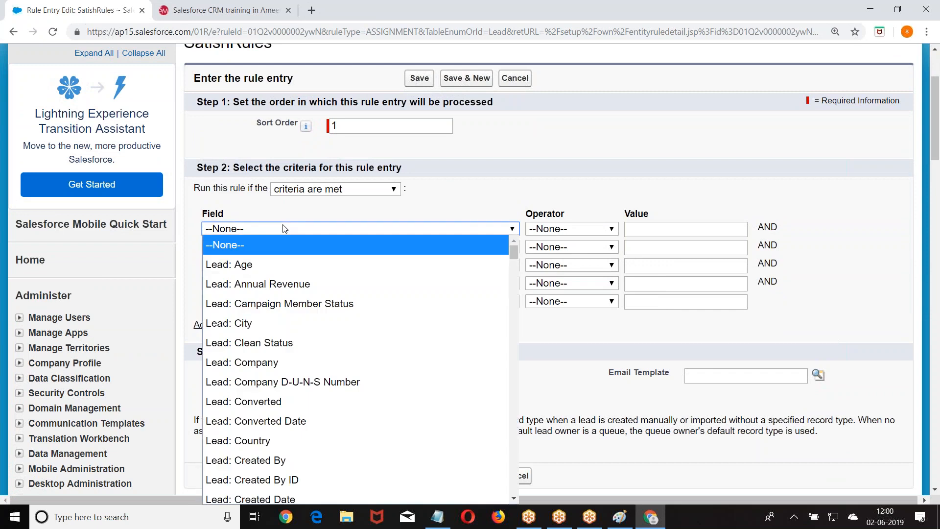
left_click(284, 322)
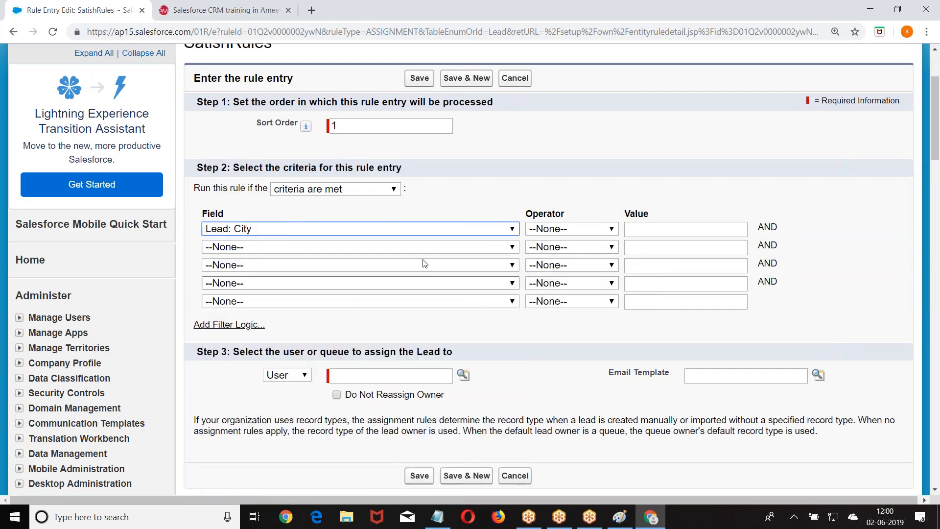
left_click(574, 230)
left_click(563, 257)
left_click(645, 233)
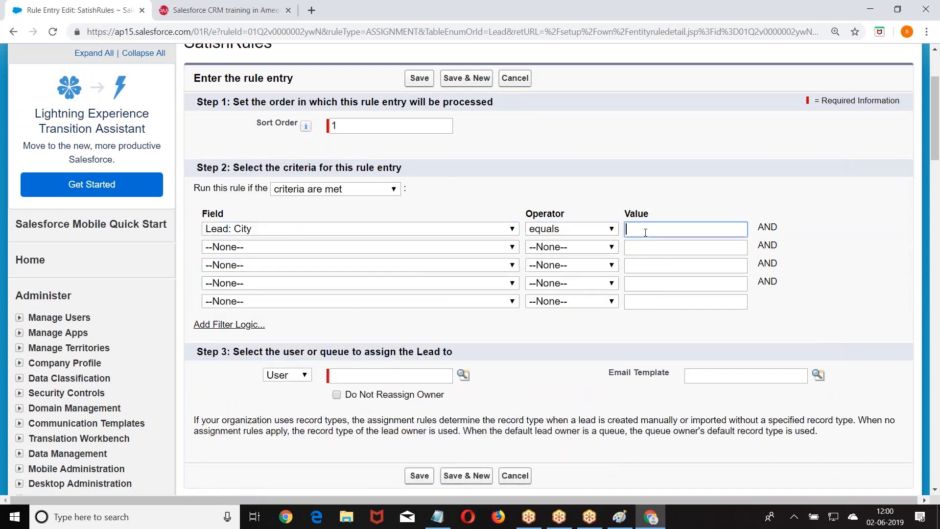
type("Hyd")
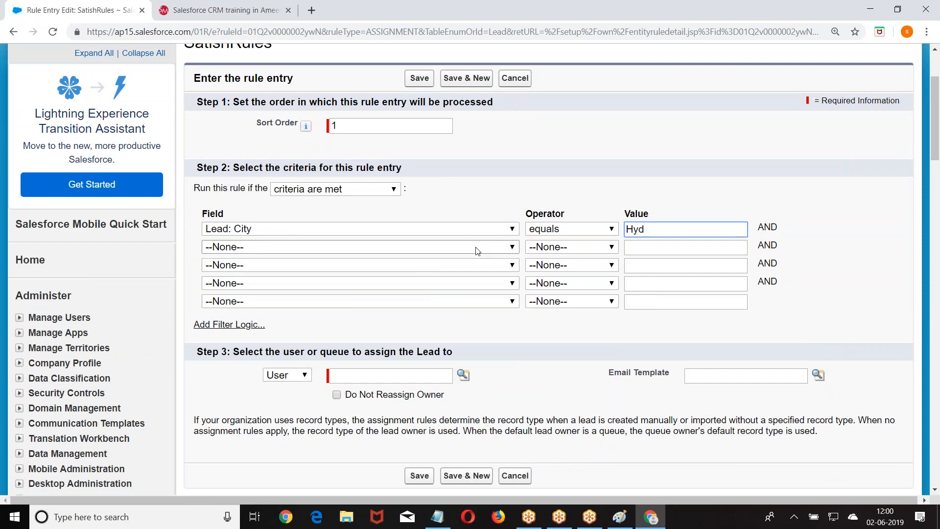
Assign matching leads to the HydTeam queue and save the entry.
scroll(254, 128, "down", 2)
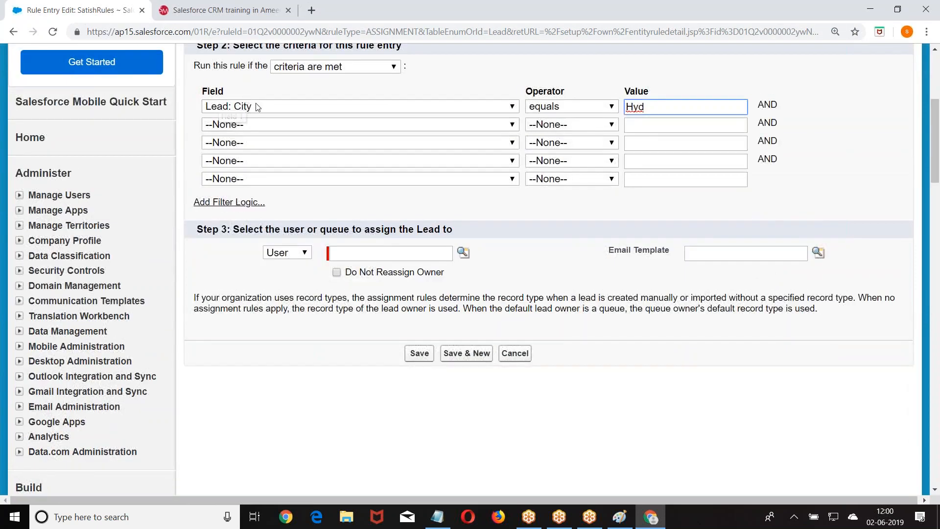
left_click(297, 253)
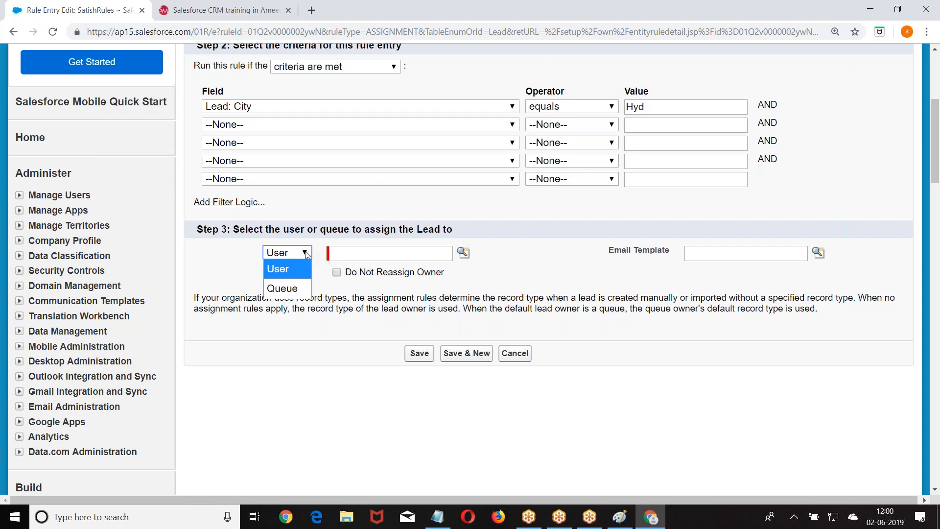
left_click(293, 290)
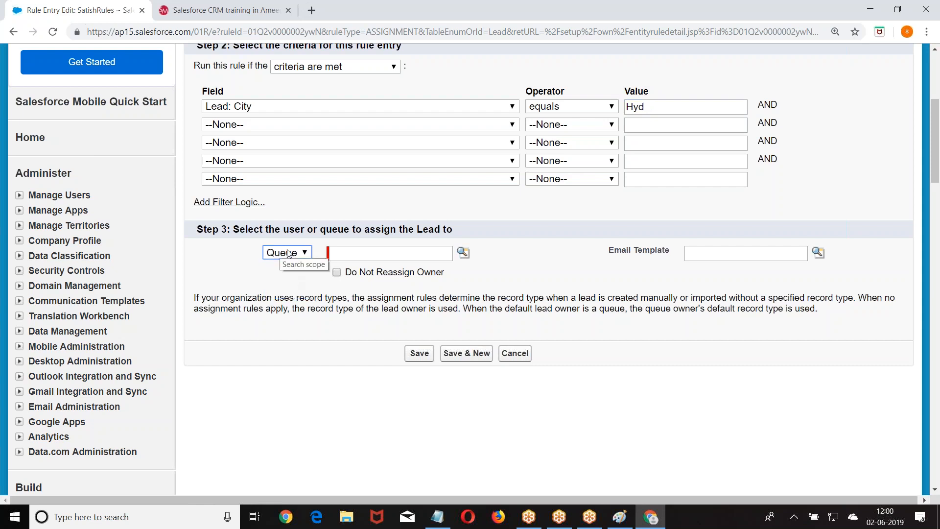
left_click(463, 252)
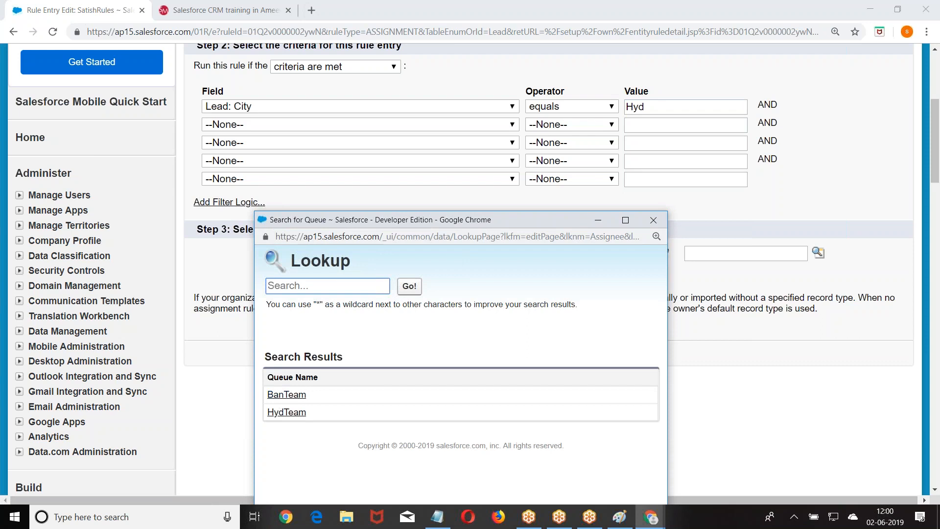
left_click(287, 413)
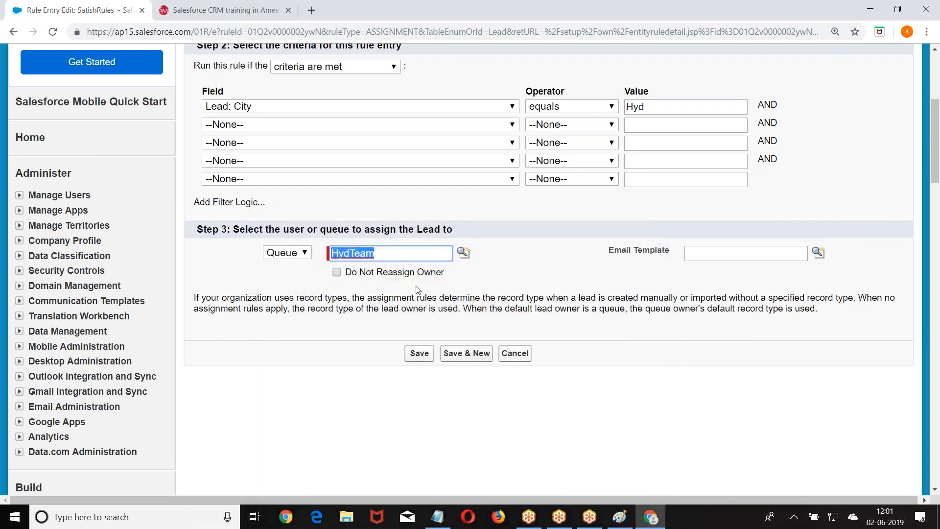
left_click(419, 354)
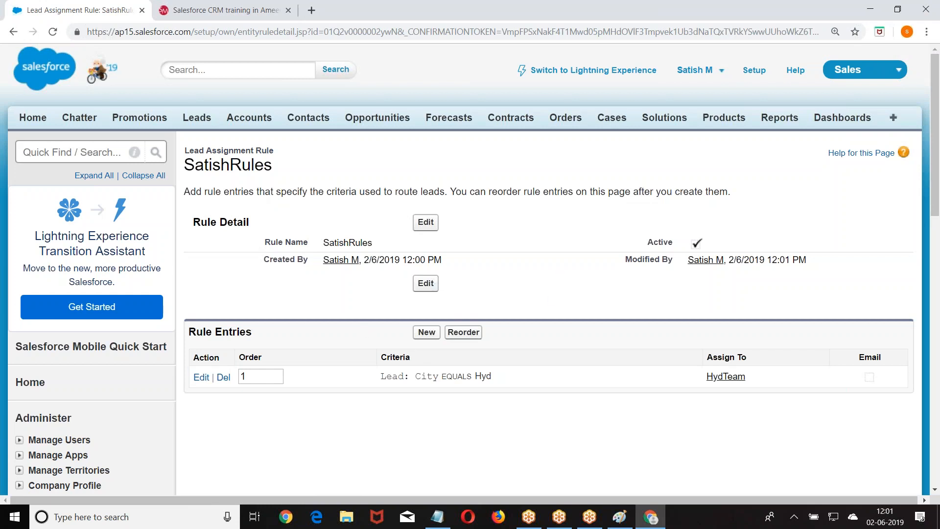
Start rule entry with sort order 2 and criterion Lead: City equals Ban.
left_click(427, 333)
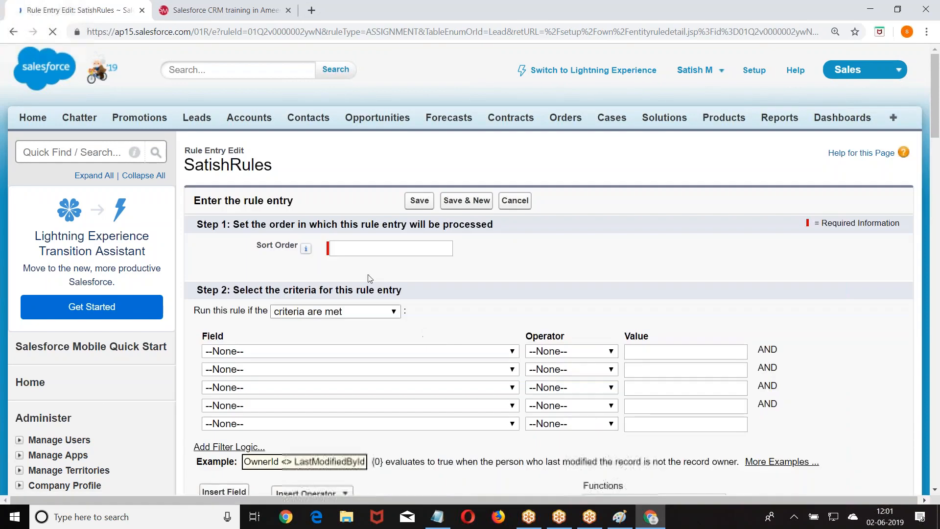
left_click(353, 250)
type("2")
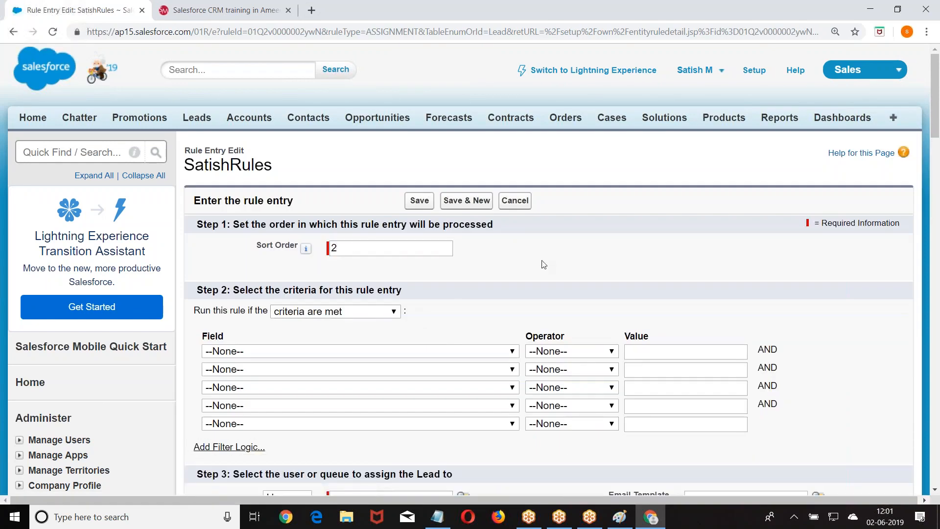
scroll(541, 262, "down", 3)
left_click(387, 228)
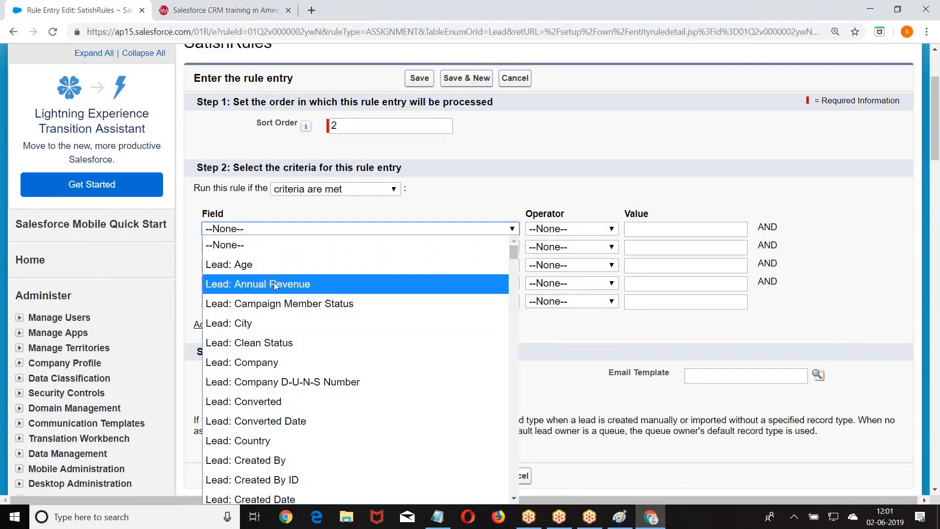
left_click(270, 321)
left_click(564, 227)
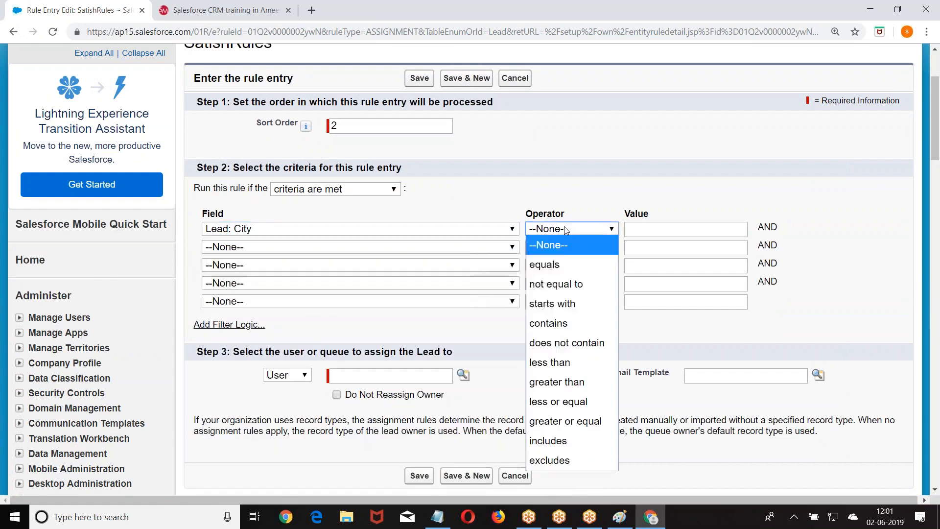
left_click(560, 263)
left_click(658, 225)
type("Ban")
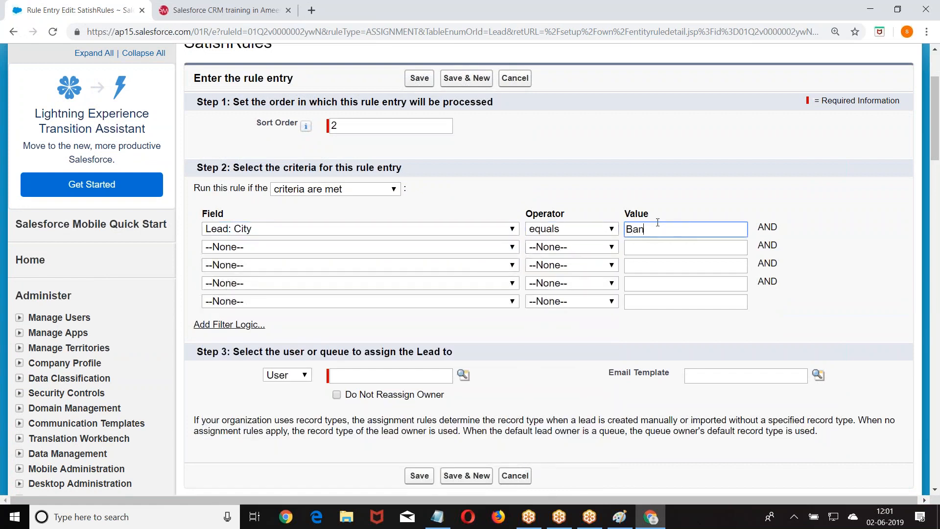
Route matching leads to the BanTeam queue and save the entry.
scroll(580, 172, "down", 3)
left_click(287, 191)
left_click(289, 228)
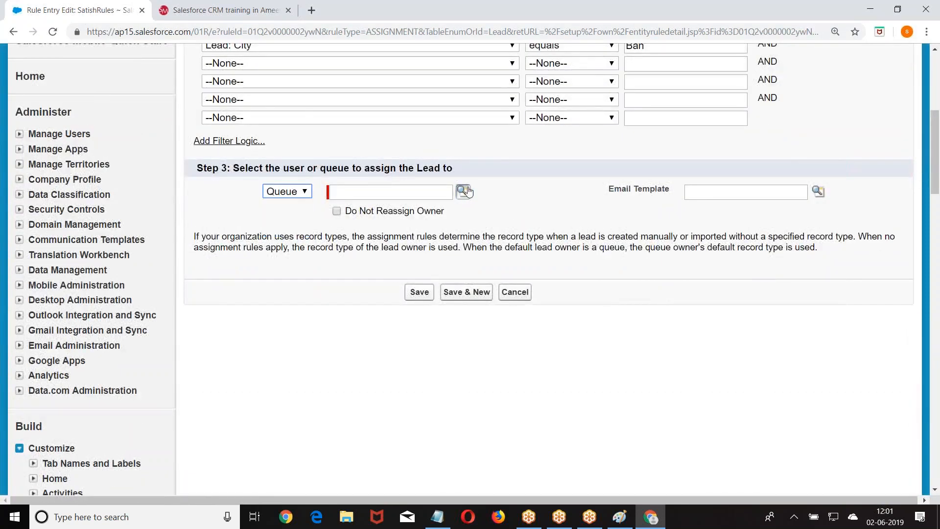
left_click(464, 191)
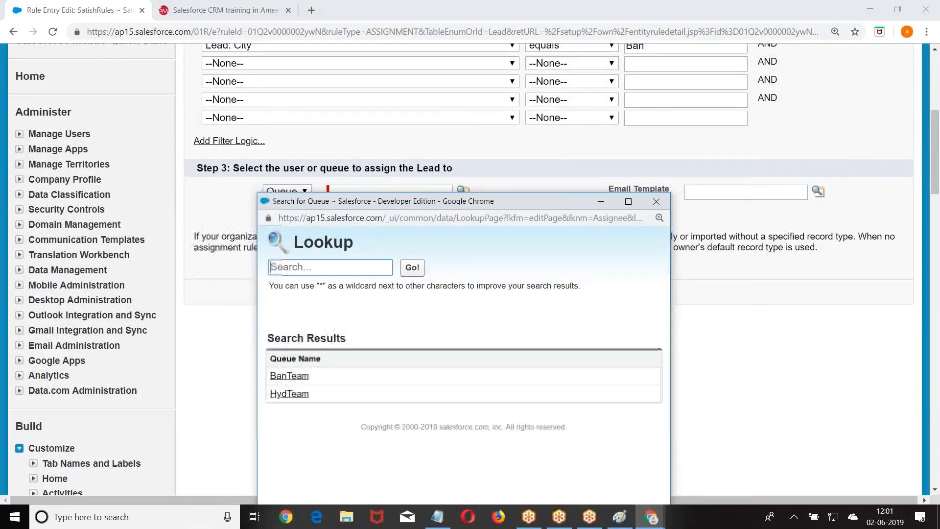
left_click(290, 376)
left_click(419, 293)
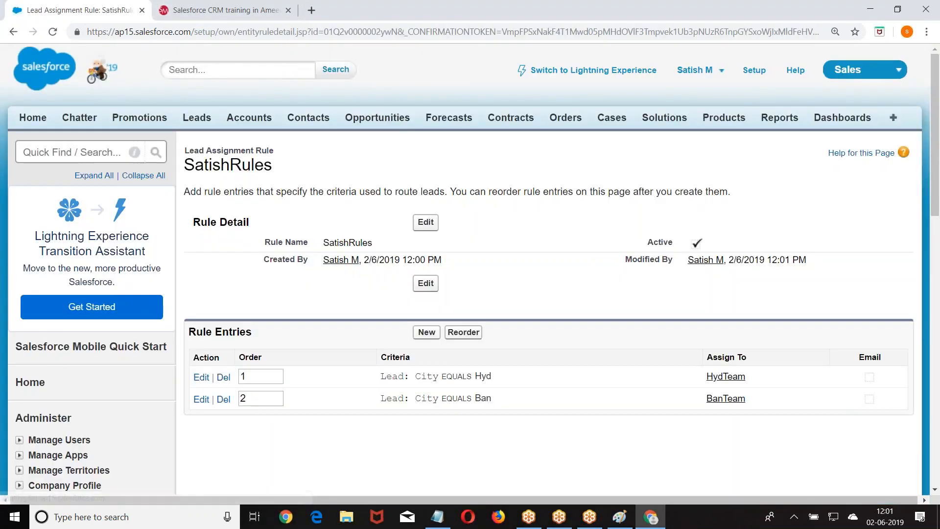
Start a new lead, entering the first and last name and company Testing.
left_click(190, 120)
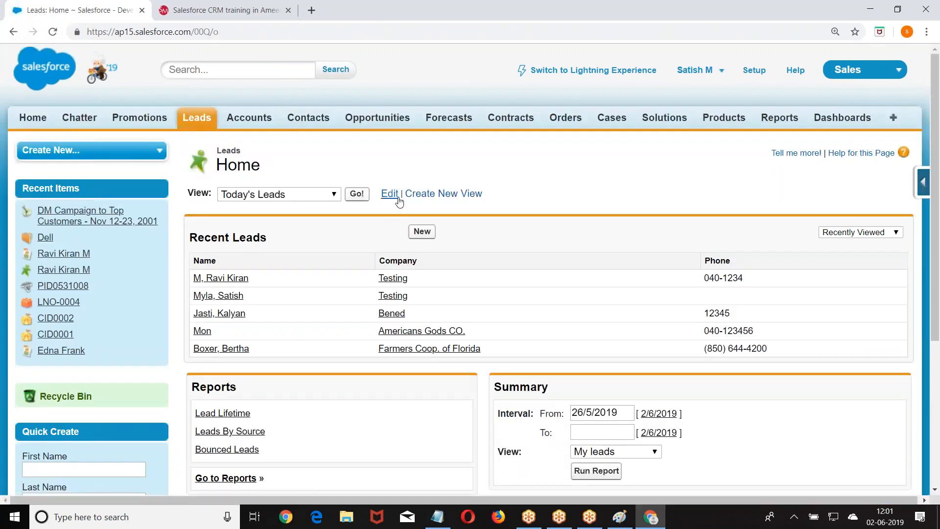
left_click(422, 231)
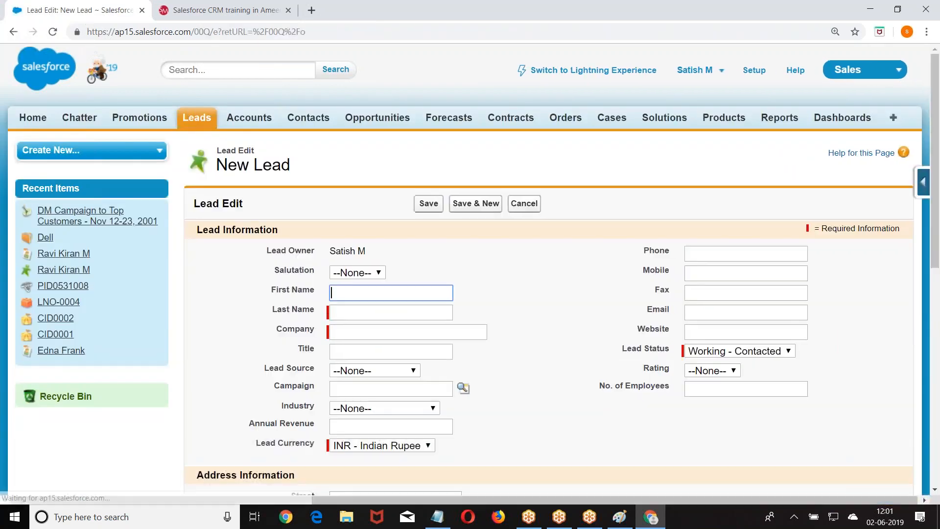
scroll(351, 170, "down", 3)
type("K")
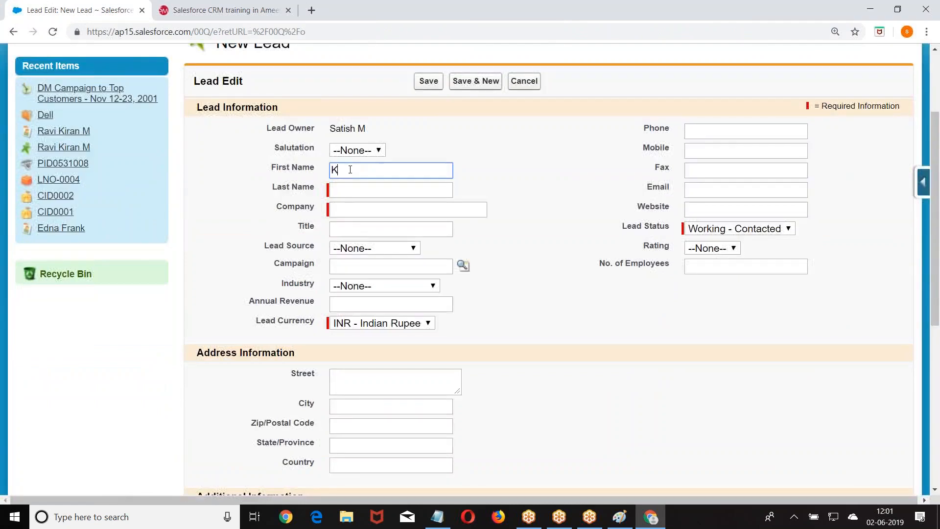
type("uiran")
left_click(353, 195)
type("M")
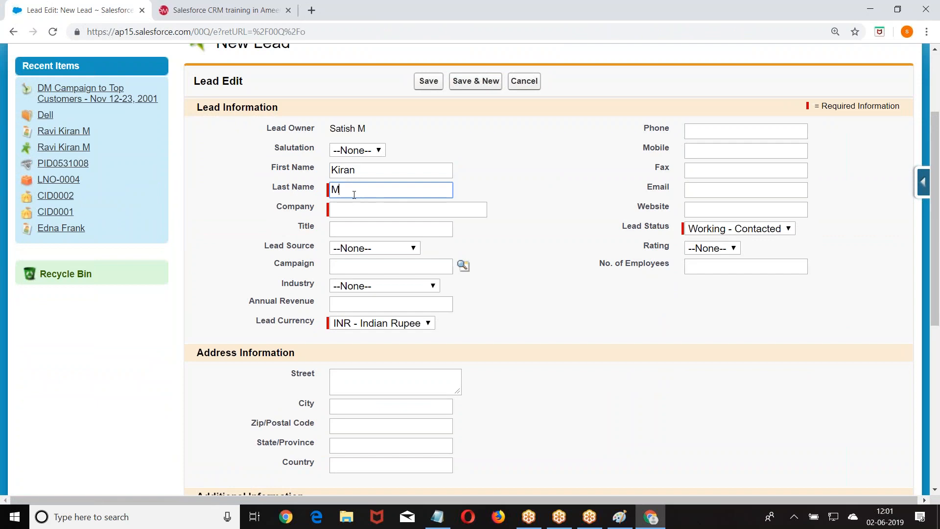
key("Tab")
type("Testing")
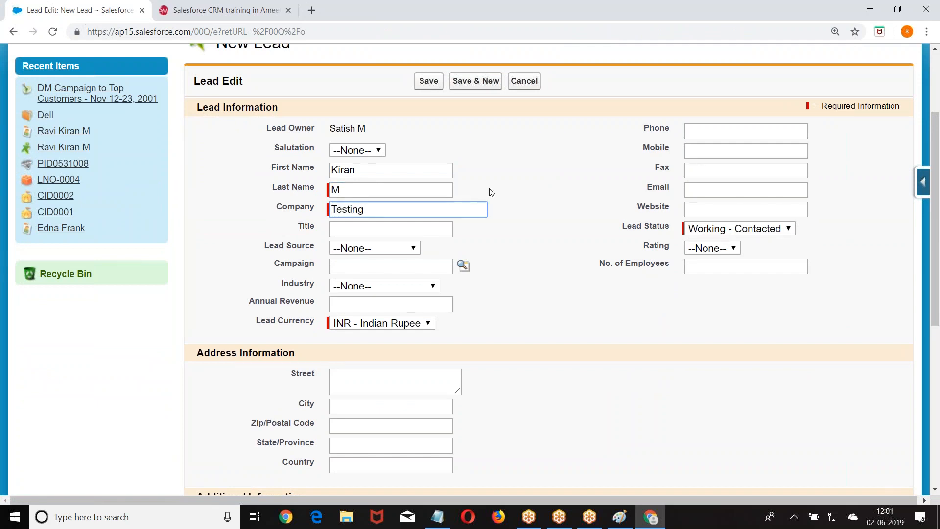
Set the lead's city to Hyd, enable assignment by the active rule, and save.
scroll(491, 192, "down", 2)
left_click(358, 286)
type("Hyd")
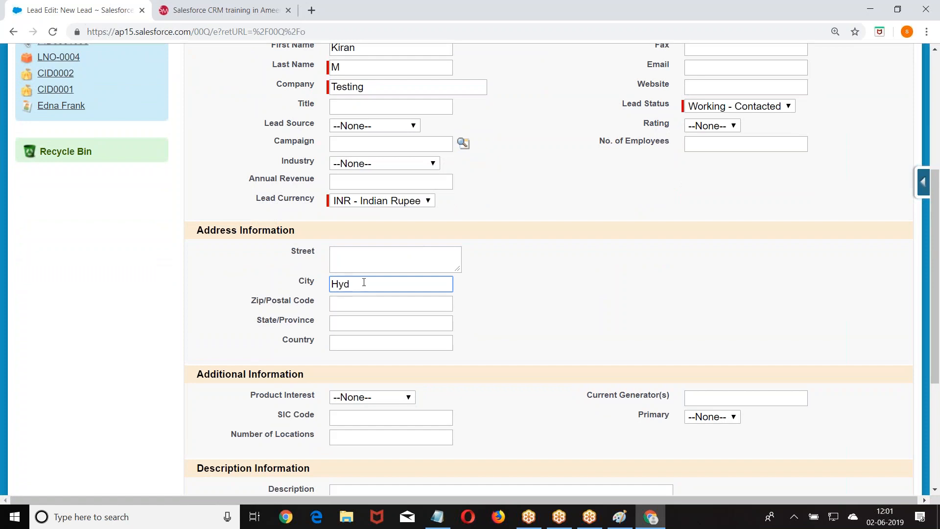
scroll(440, 237, "down", 4)
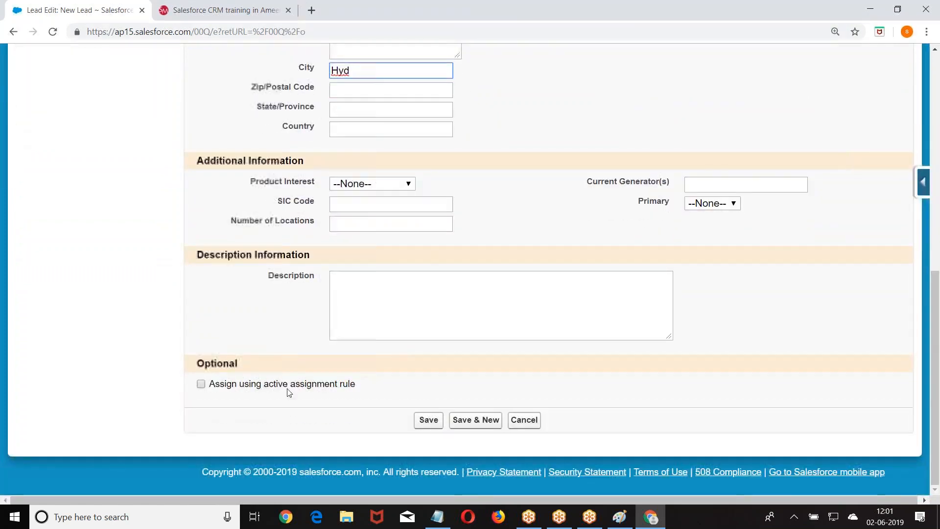
left_click_drag(207, 390, 370, 390)
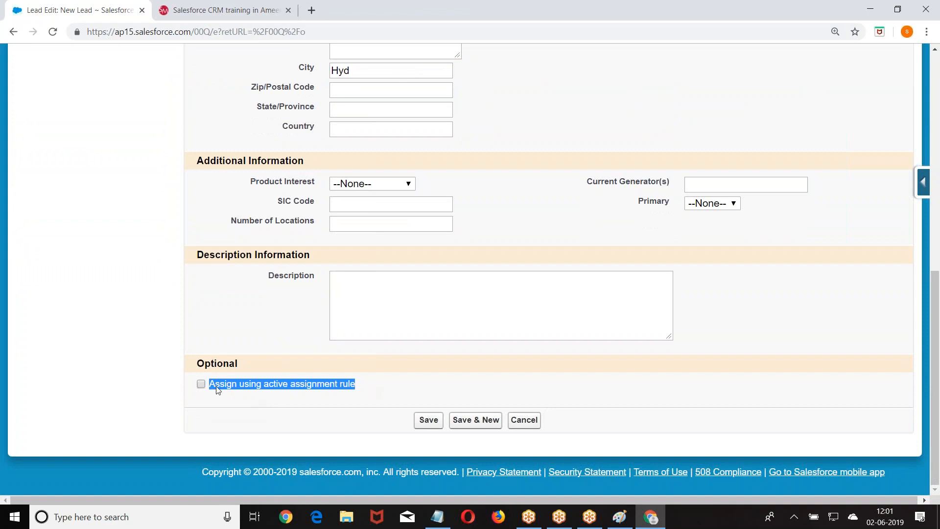
left_click(202, 384)
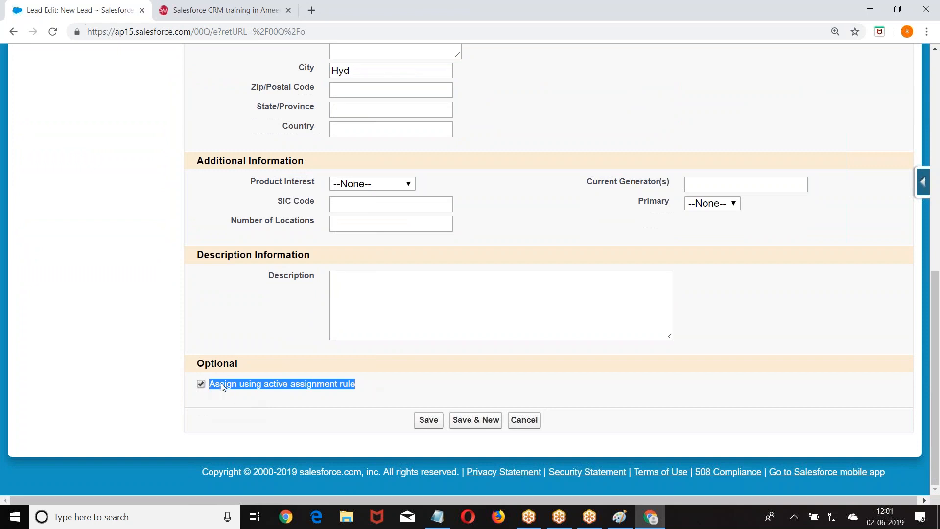
left_click(427, 419)
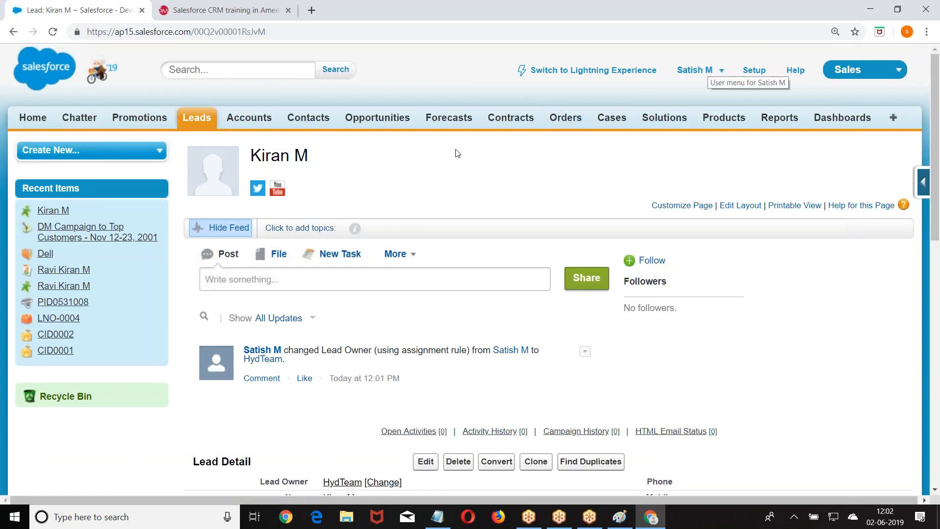
Edit the lead, tick active-rule reassignment, change City from Hyd to Ban, and save.
scroll(429, 180, "down", 2)
scroll(429, 181, "down", 3)
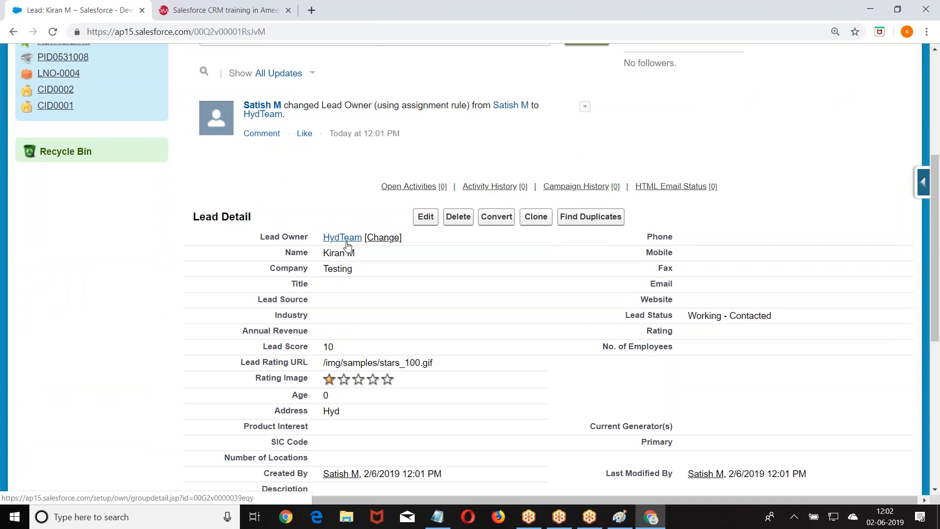
scroll(347, 245, "down", 7)
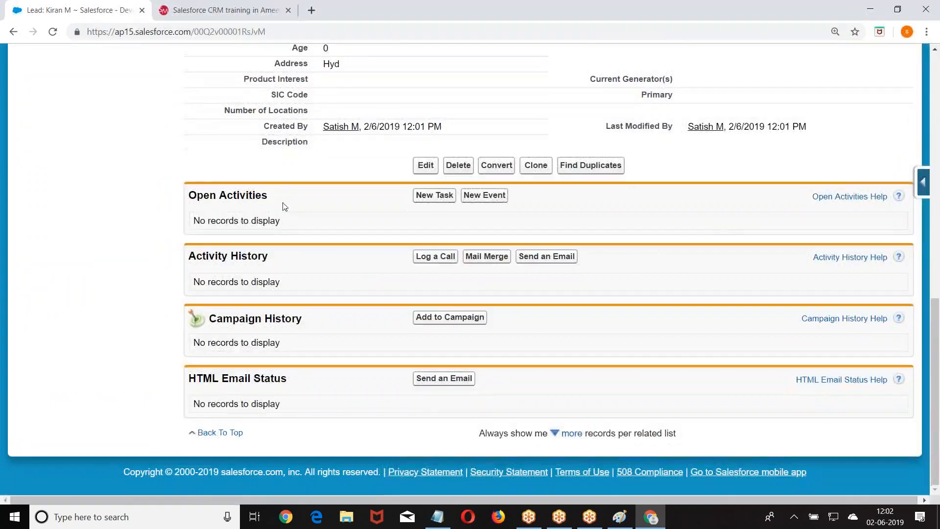
scroll(347, 245, "up", 5)
scroll(431, 242, "up", 3)
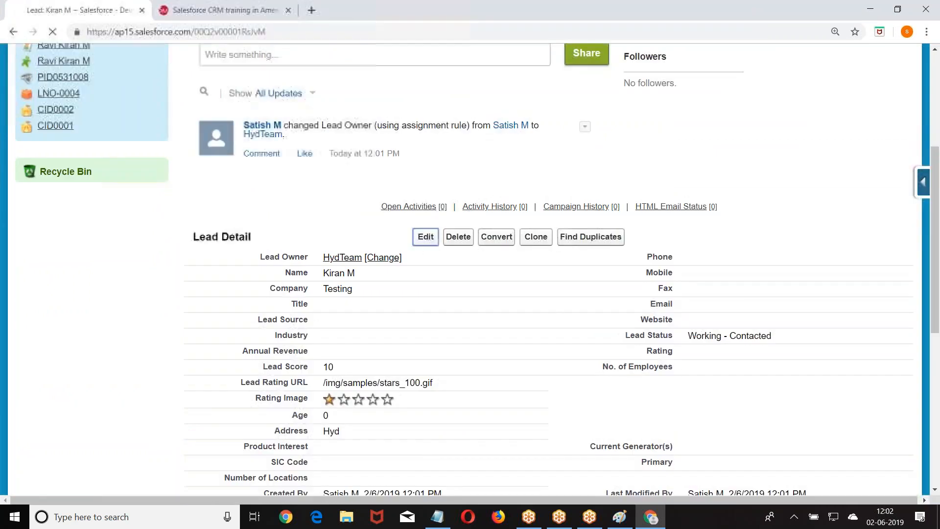
left_click(434, 245)
scroll(411, 297, "down", 9)
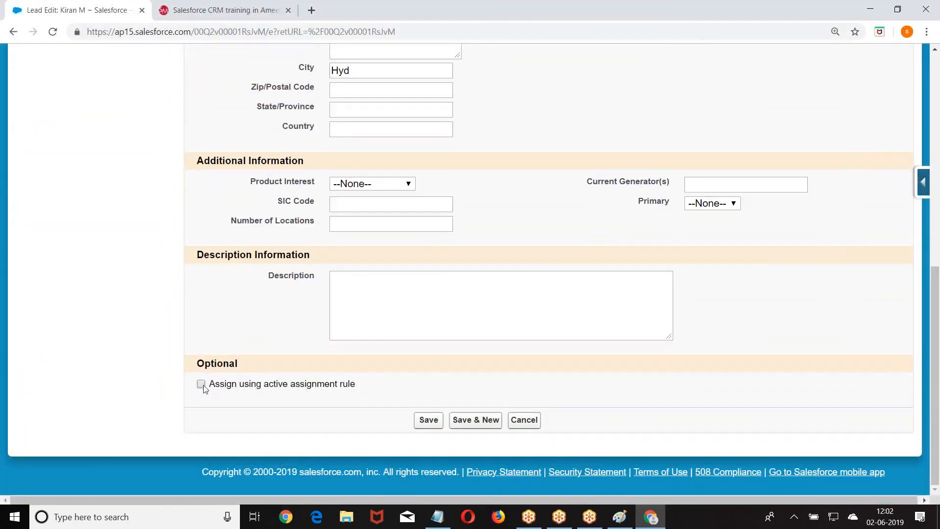
left_click(201, 384)
scroll(425, 321, "up", 1)
double_click(364, 131)
key("BackSpace")
type("Ban")
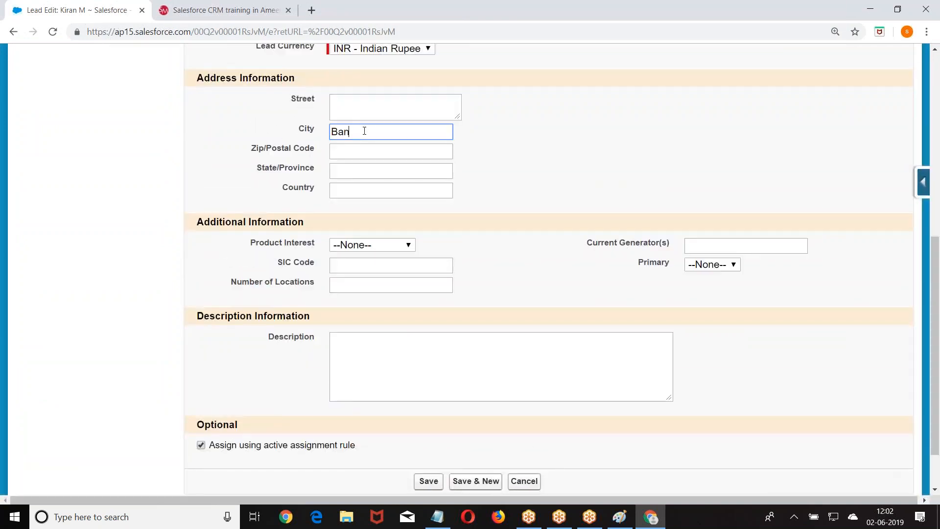
scroll(294, 294, "down", 1)
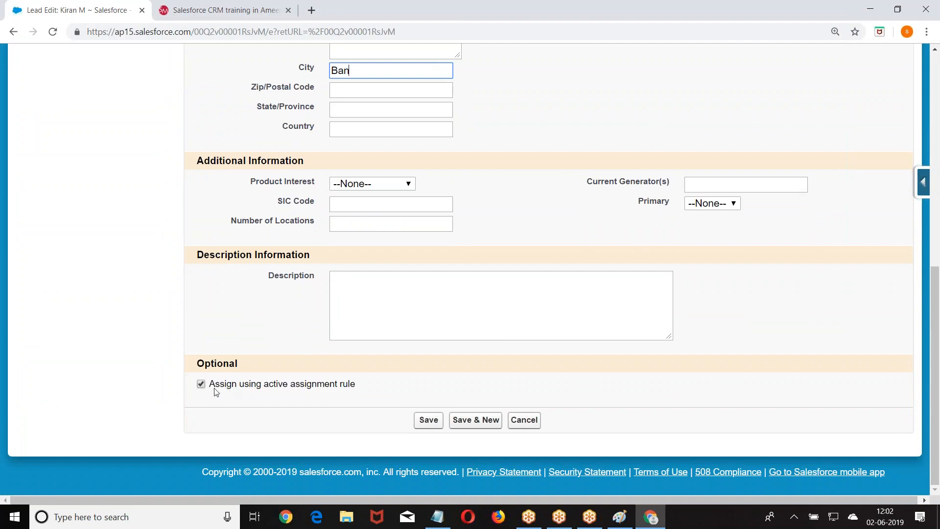
left_click(425, 421)
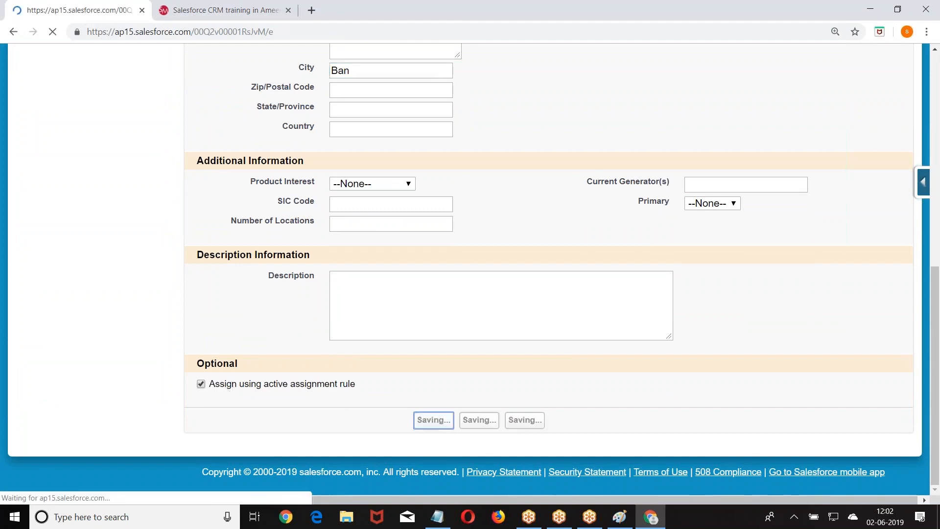
Scroll the saved lead to confirm the owner changed from HydTeam to BanTeam.
scroll(381, 320, "down", 5)
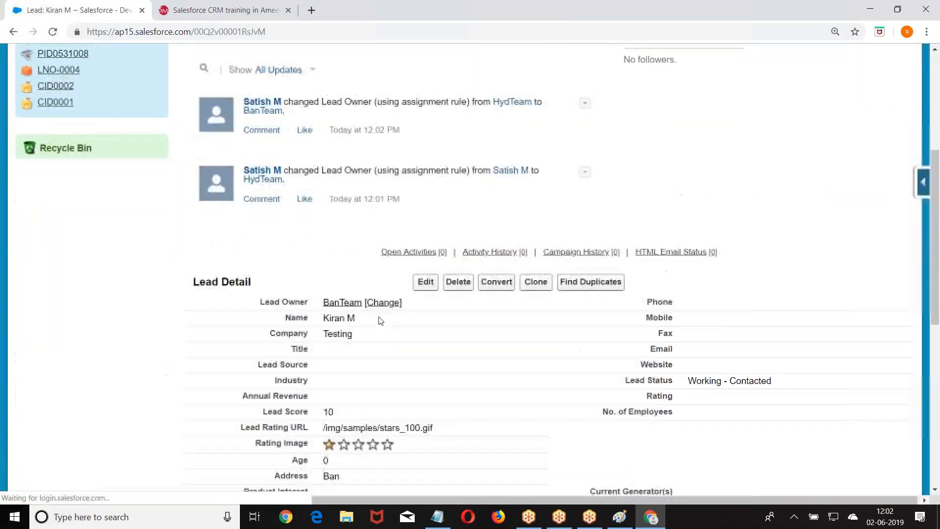
scroll(381, 321, "down", 5)
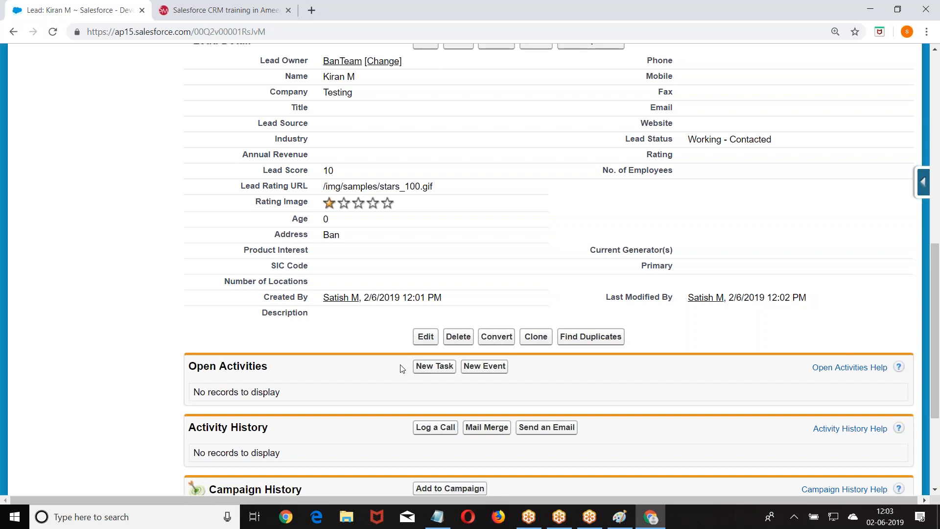
scroll(243, 336, "up", 10)
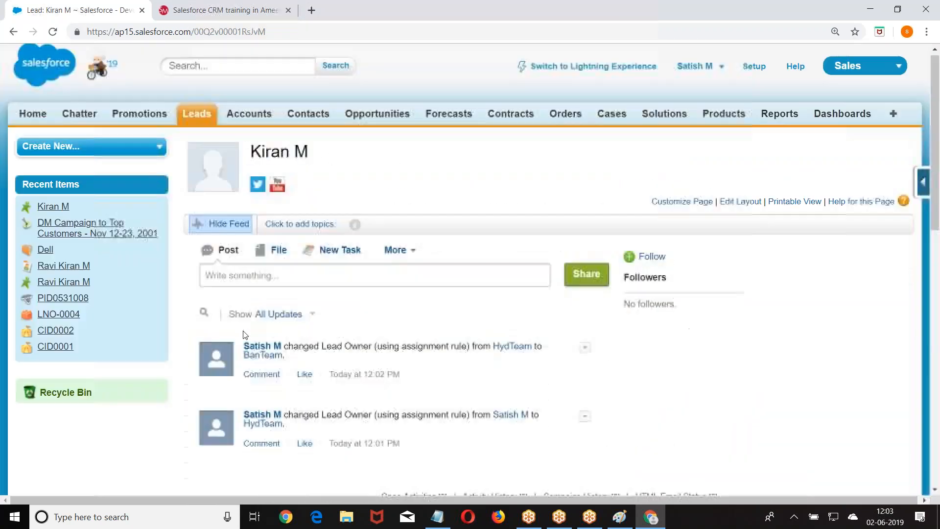
Open Setup and expand Build > Customize > Leads to show the lead settings.
left_click(749, 70)
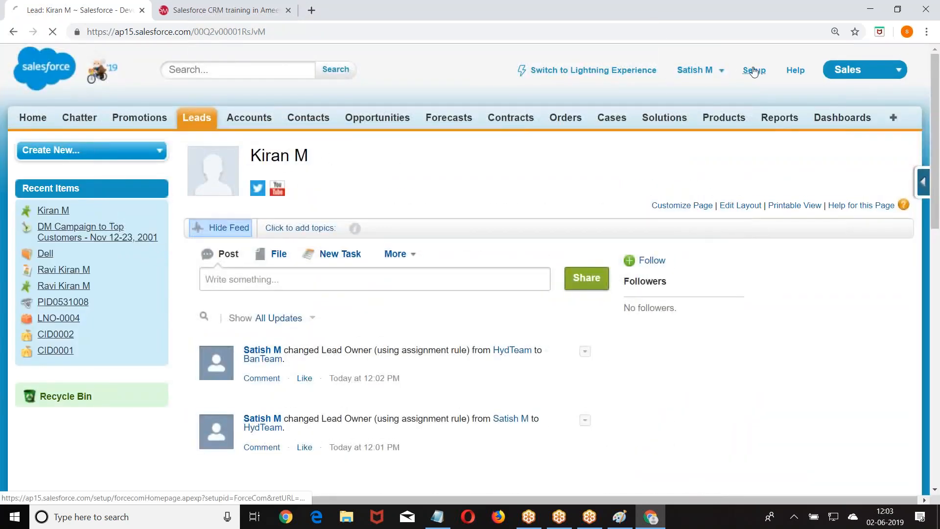
scroll(46, 170, "down", 8)
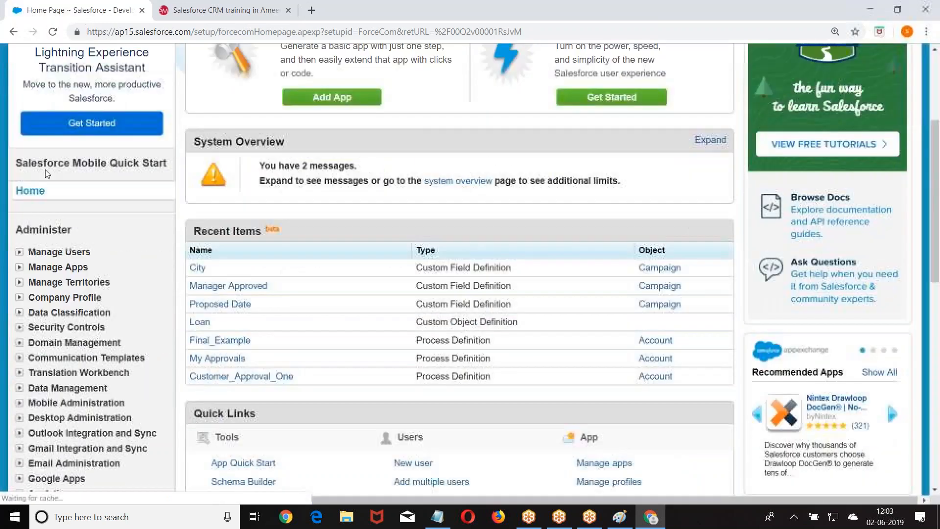
scroll(30, 147, "down", 5)
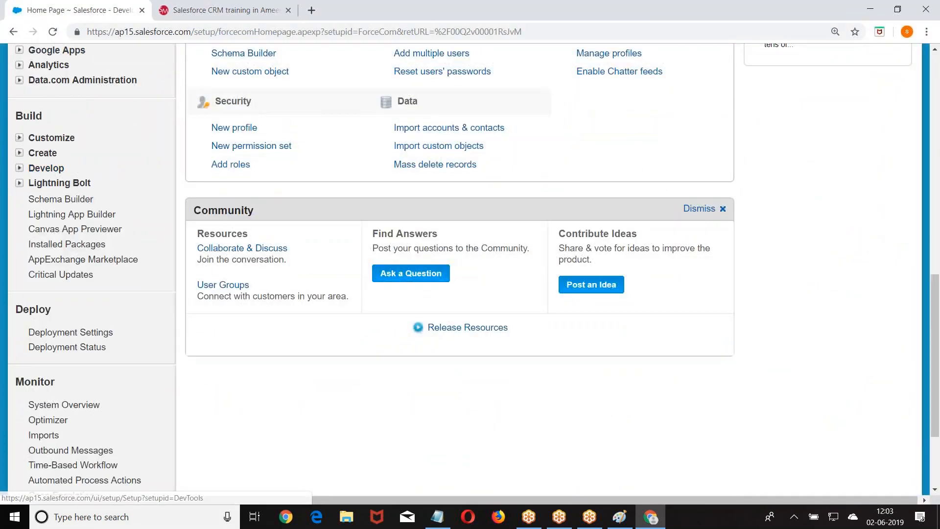
left_click(19, 138)
left_click(33, 213)
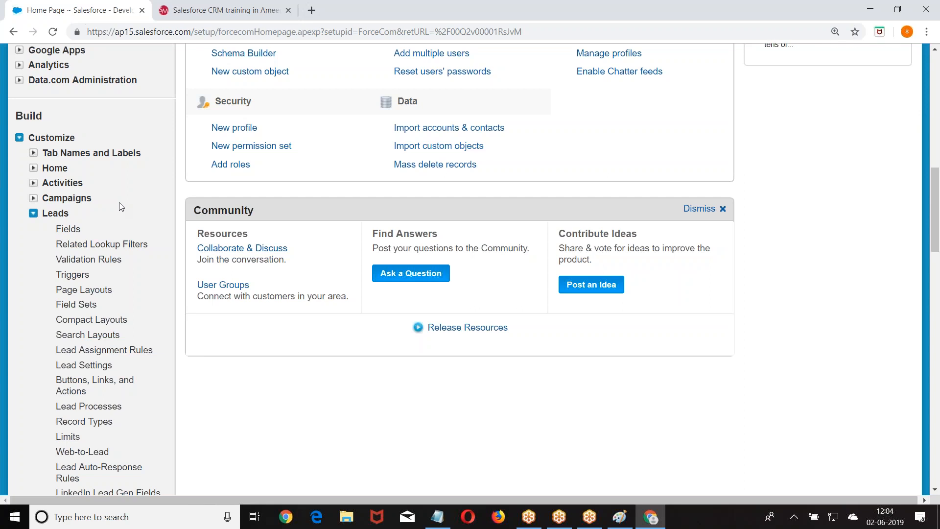
scroll(121, 206, "down", 8)
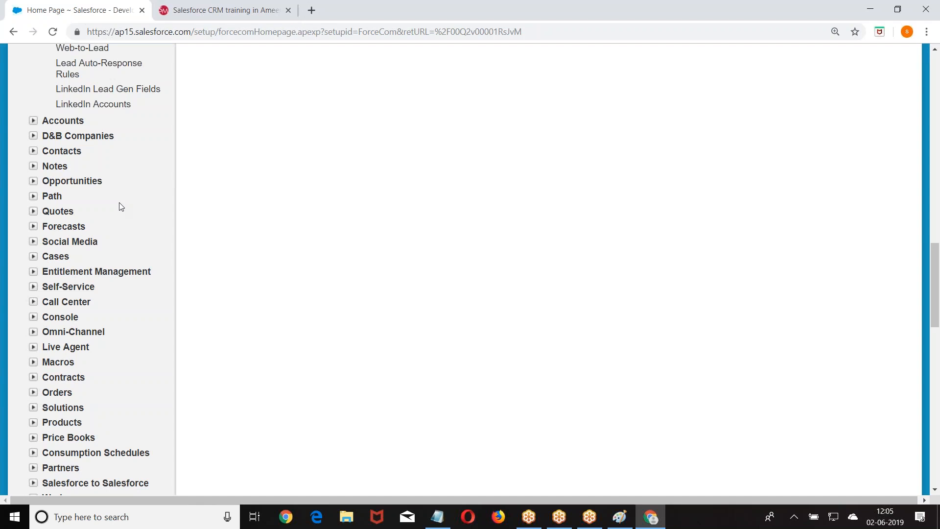
scroll(121, 206, "up", 3)
Create an active lead auto-response rule named MyResponse and save it.
left_click(100, 187)
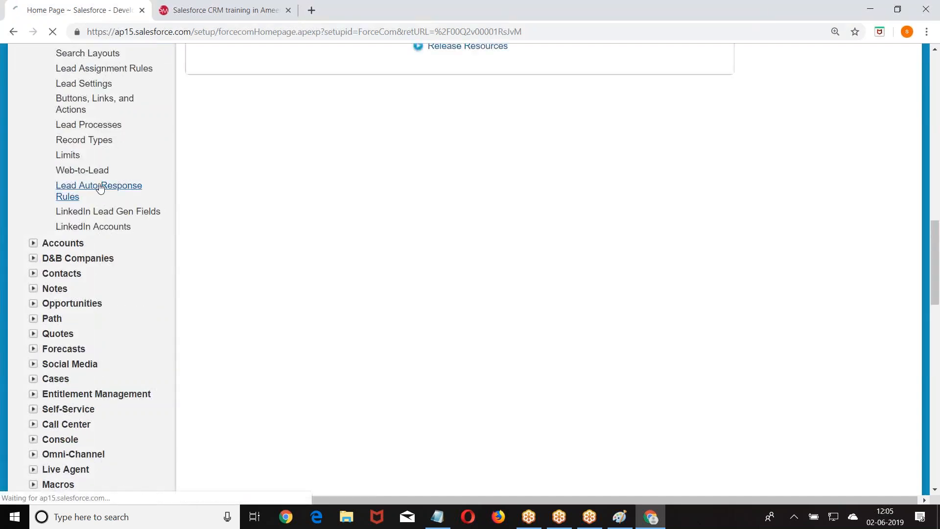
left_click(428, 220)
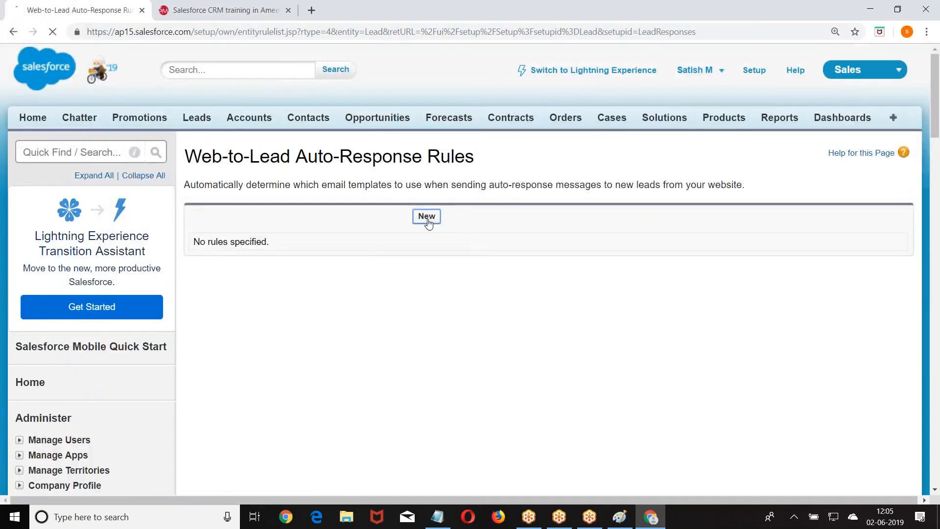
scroll(348, 177, "down", 2)
left_click(356, 136)
type("MyResponse")
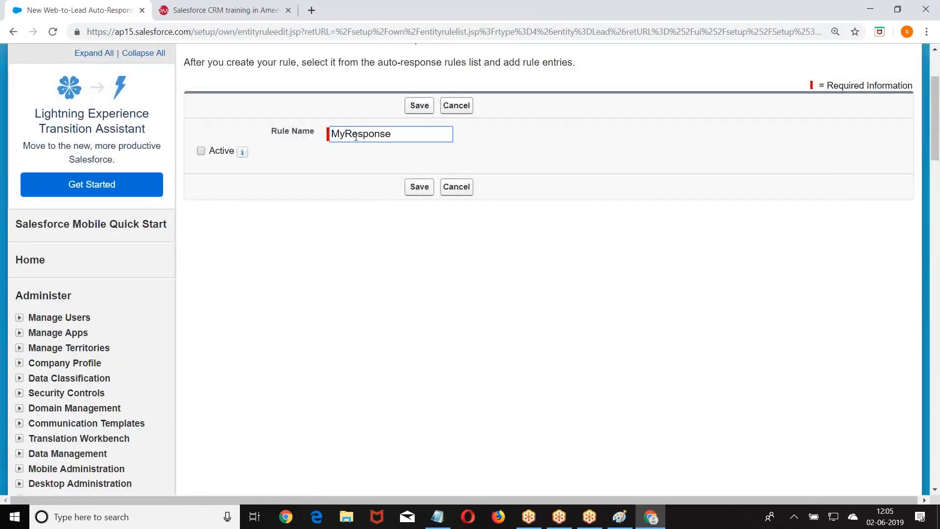
left_click(201, 151)
left_click(419, 186)
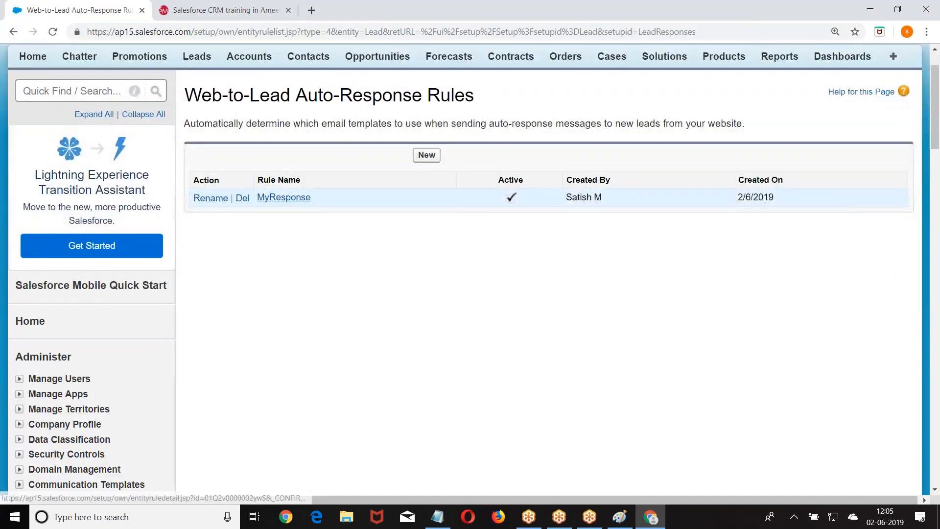
Open MyResponse and start a new rule entry.
left_click(284, 195)
scroll(428, 210, "down", 3)
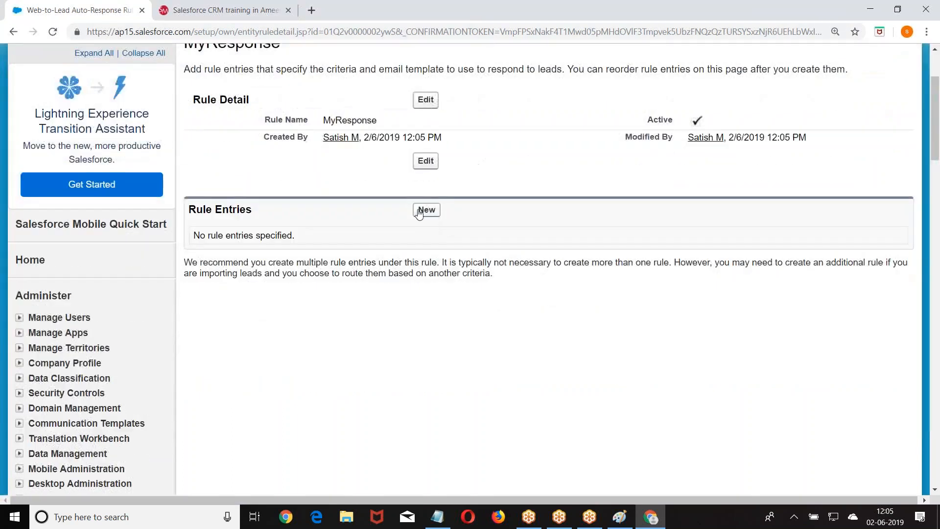
left_click(427, 210)
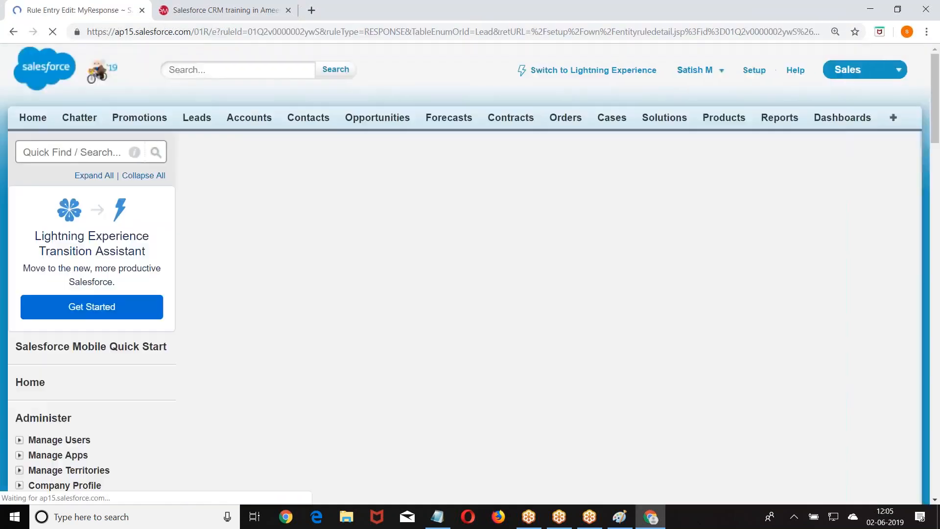
scroll(358, 253, "down", 1)
Give the MyResponse entry sort order 1 and the criterion Lead: City equals Hyd.
left_click(365, 186)
type("1")
left_click(606, 200)
scroll(606, 201, "down", 2)
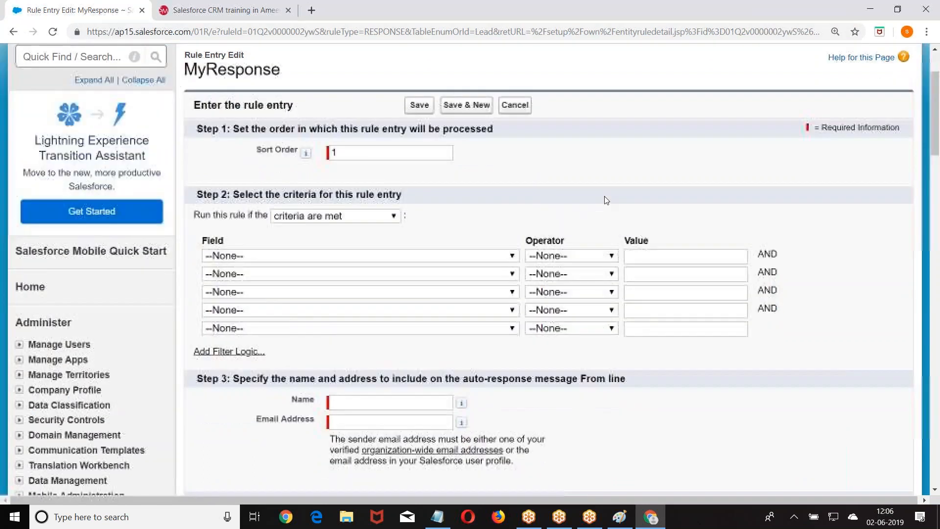
left_click(401, 168)
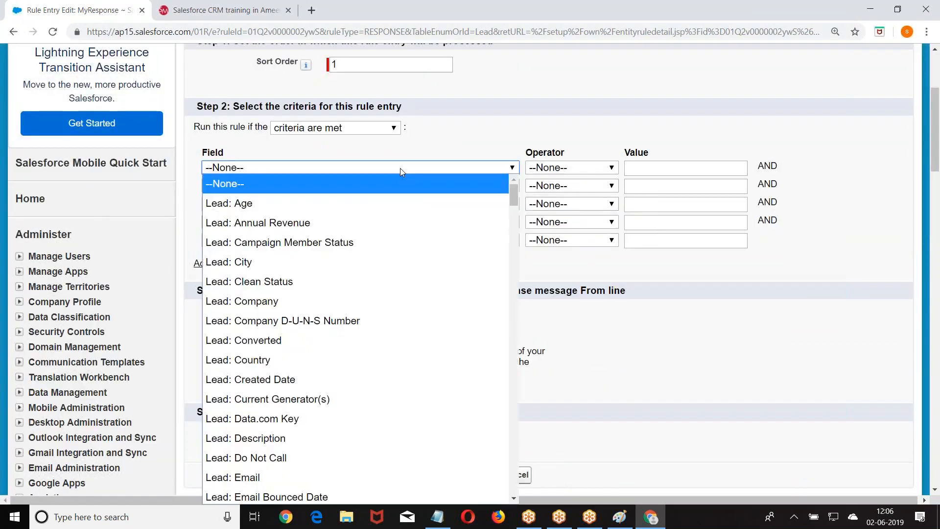
left_click(281, 257)
left_click(571, 169)
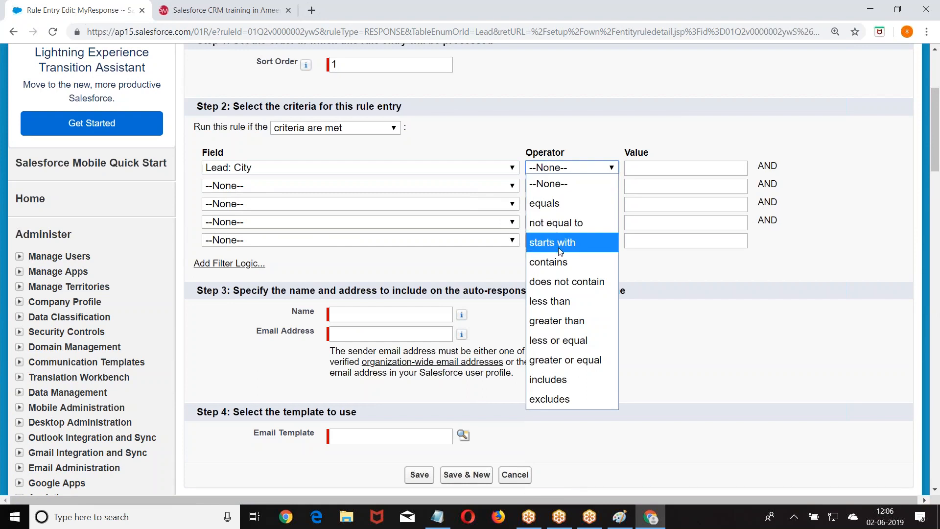
left_click(551, 203)
left_click(642, 166)
type("Hyd")
Fill in the sender's From Name and e-mail address, then open the Email Template lookup.
left_click(382, 314)
type("Satish")
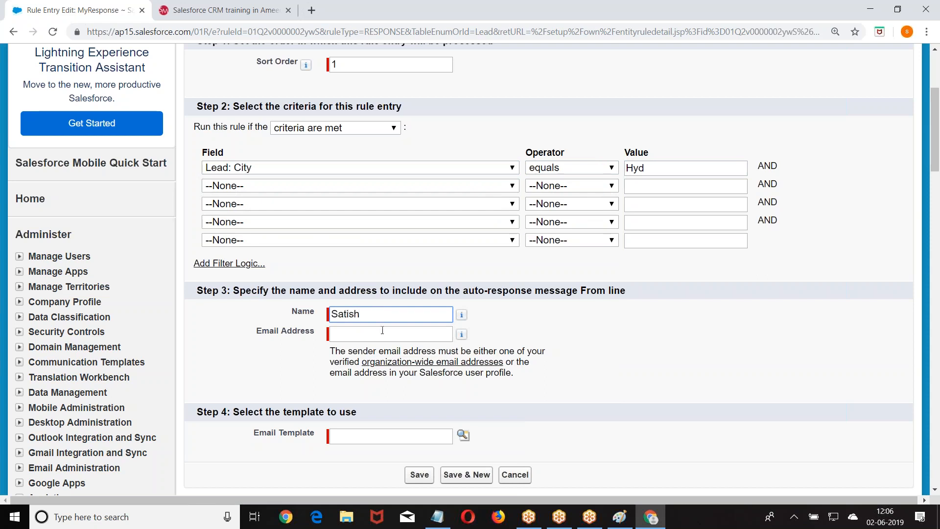
left_click(377, 331)
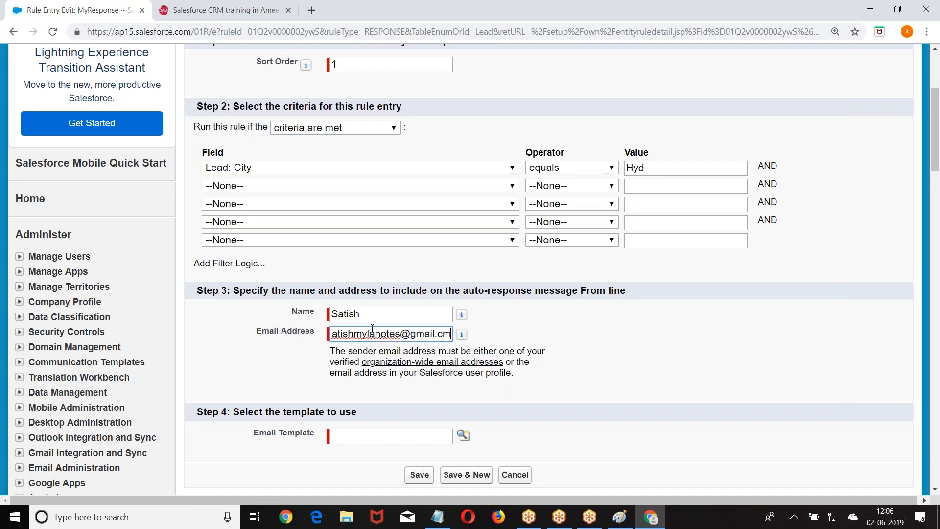
scroll(358, 255, "down", 5)
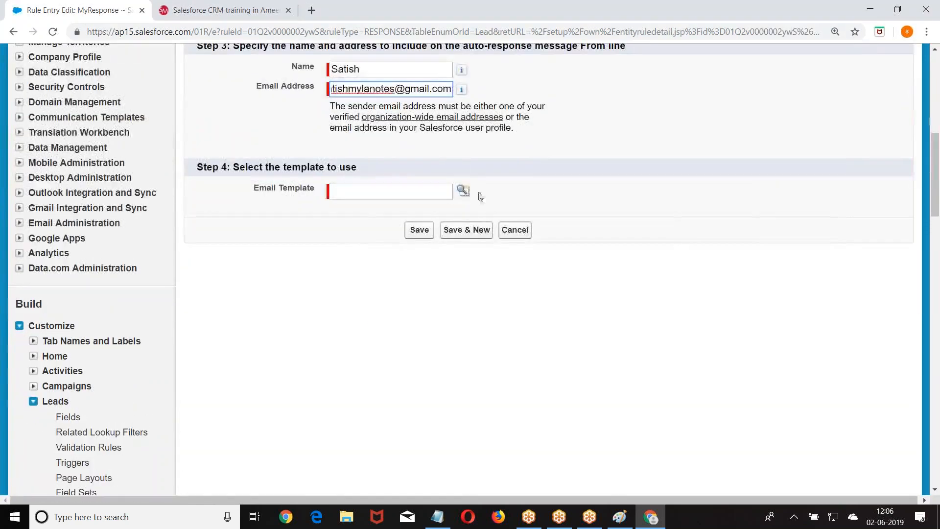
left_click(463, 191)
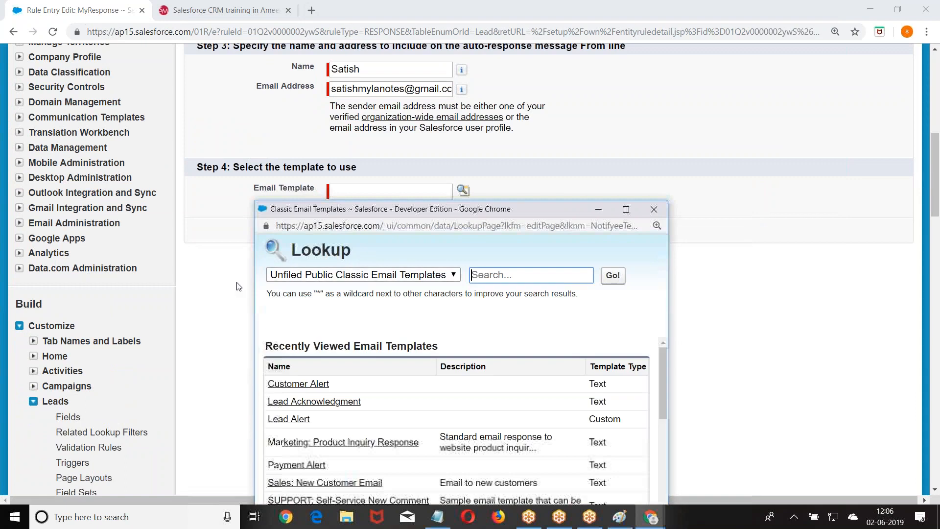
Select Customer Alert from the lookup as the entry's email template.
left_click(309, 385)
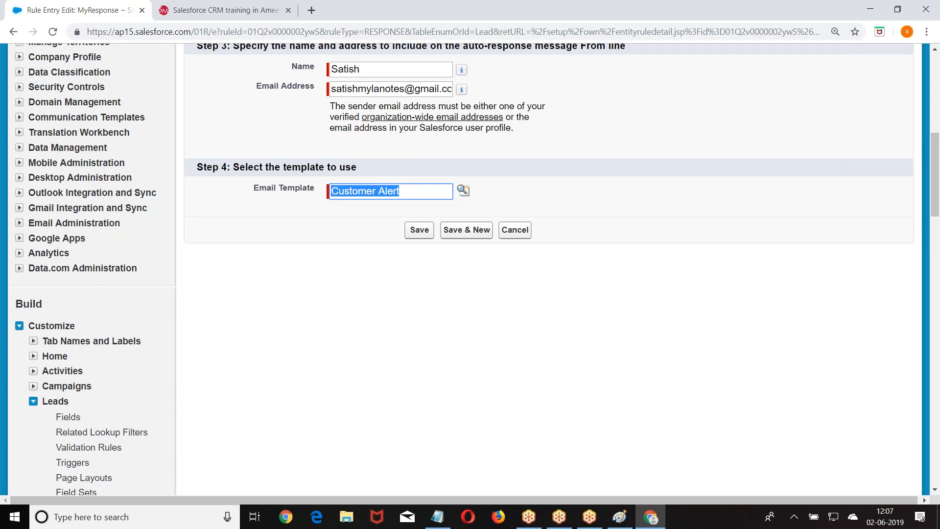
scroll(287, 392, "down", 5)
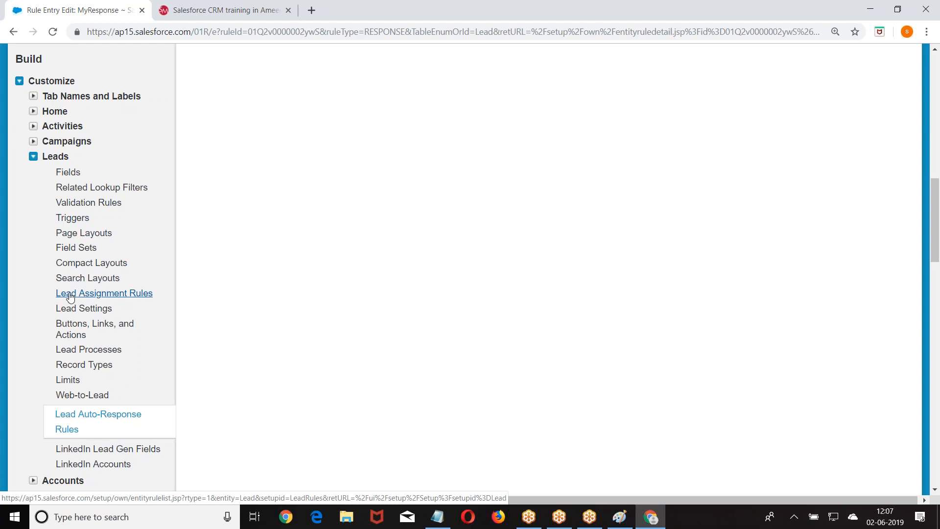
scroll(60, 325, "down", 1)
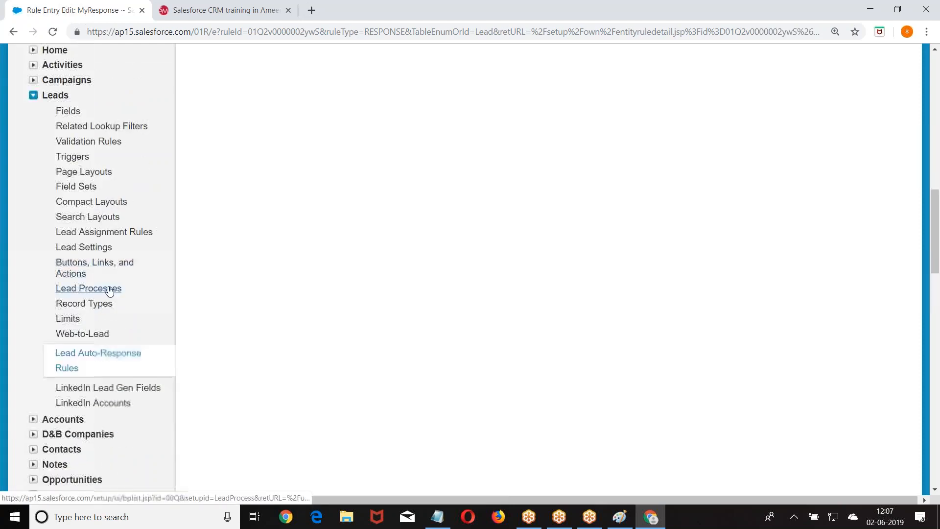
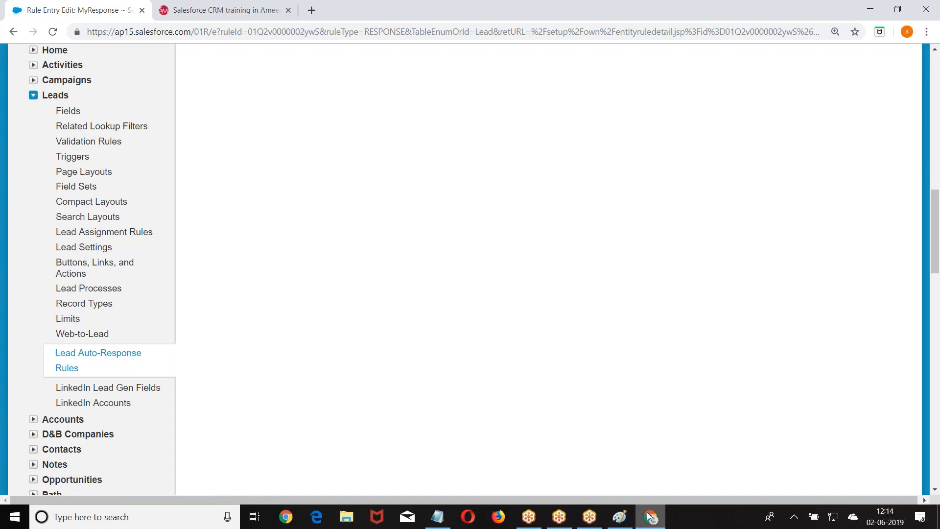
Return to Salesforce and open the Leads home page with its Recent Leads list.
left_click(620, 516)
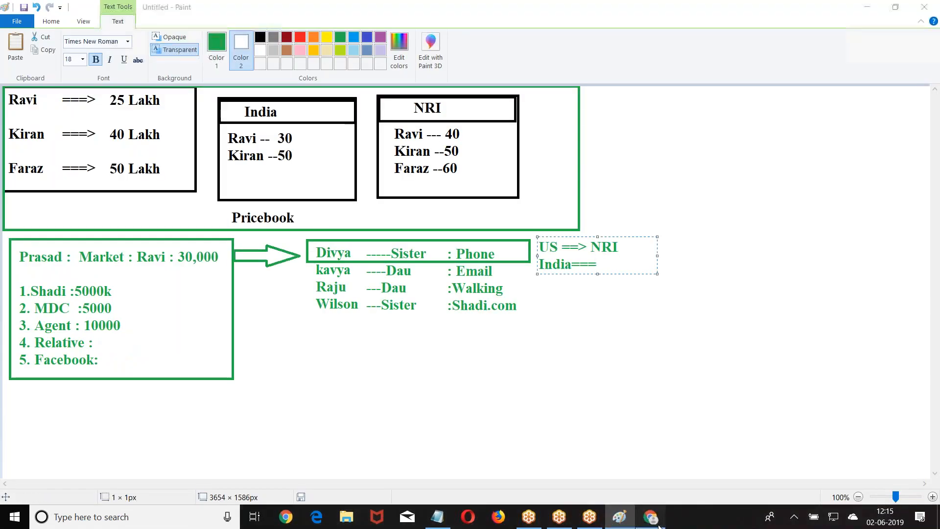
left_click(651, 516)
scroll(414, 303, "up", 12)
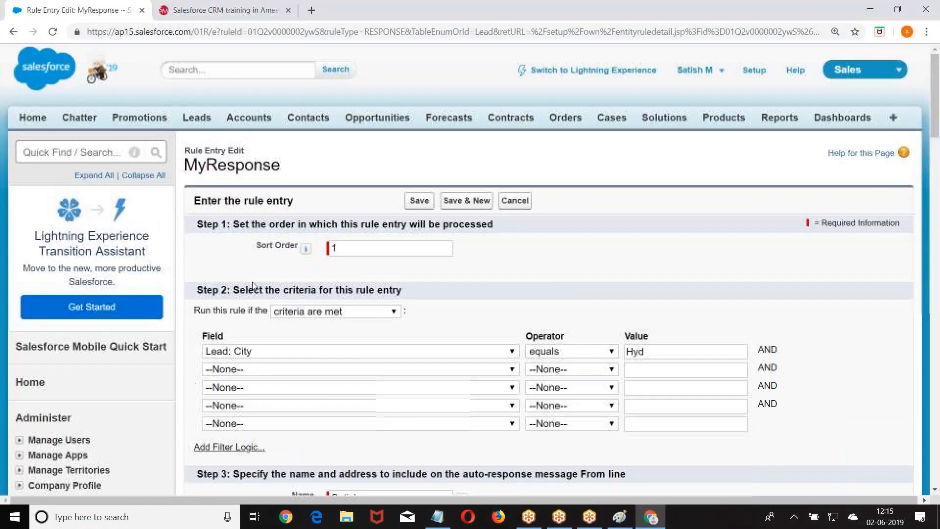
left_click(198, 121)
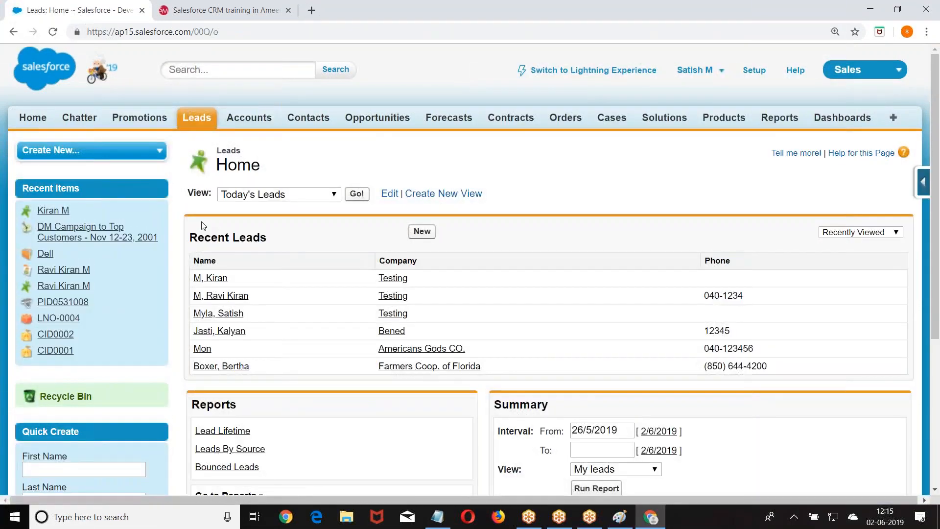
Open the Testing company's recent lead and start converting it (opportunity Testing-, status Closed - Converted).
left_click(210, 278)
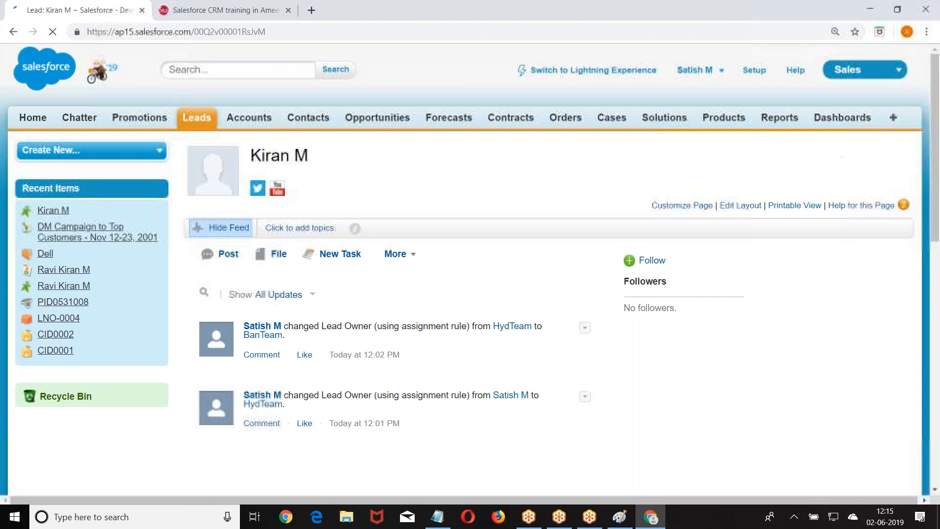
scroll(371, 261, "down", 1)
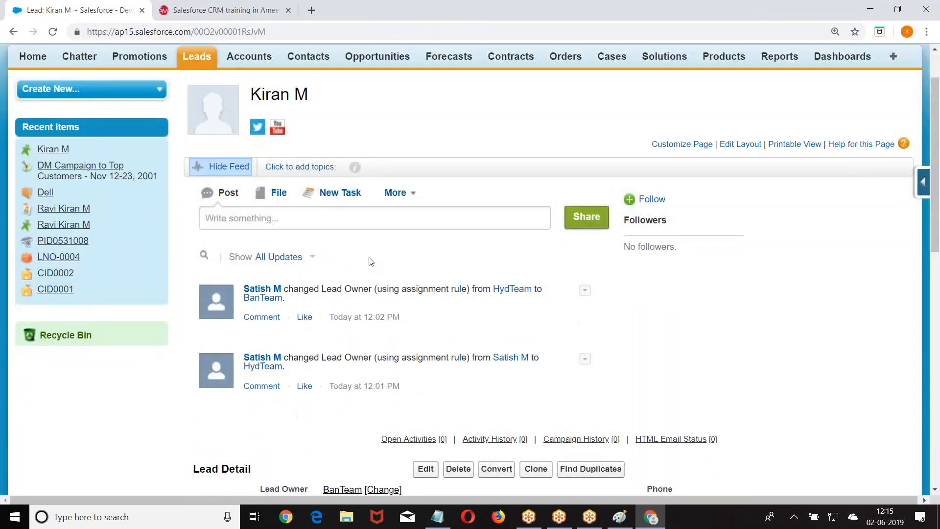
scroll(381, 256, "down", 1)
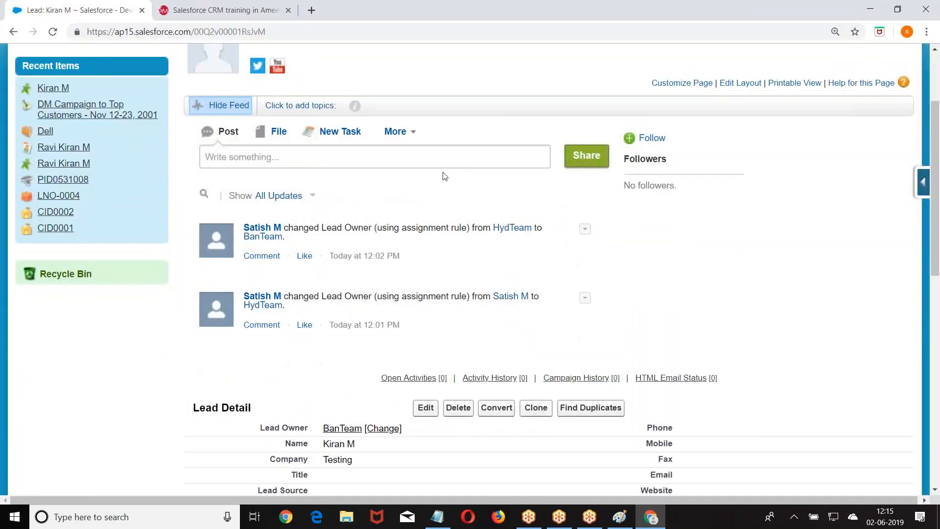
scroll(667, 182, "down", 2)
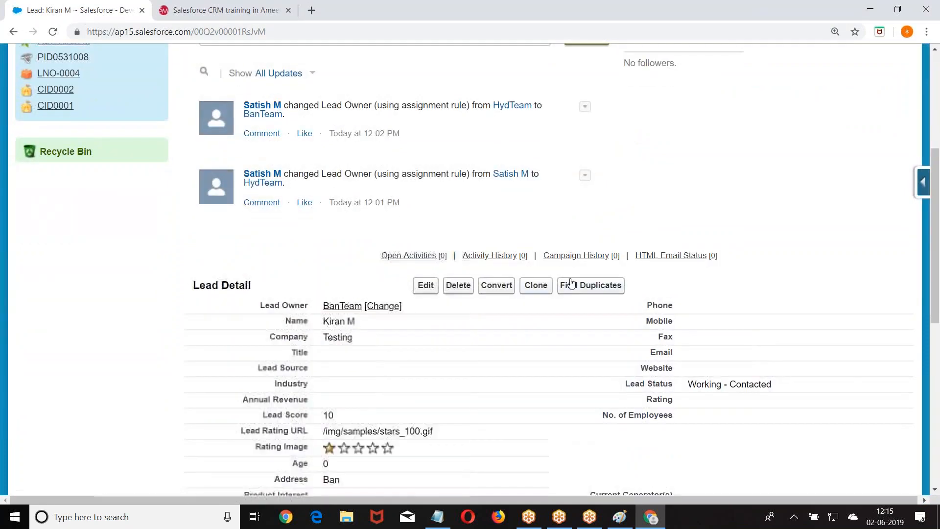
left_click(495, 286)
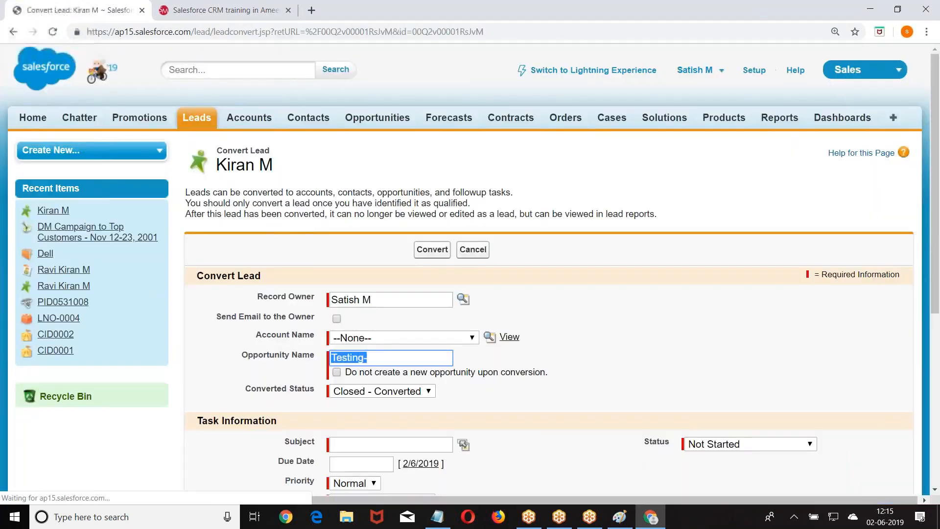
scroll(470, 269, "down", 2)
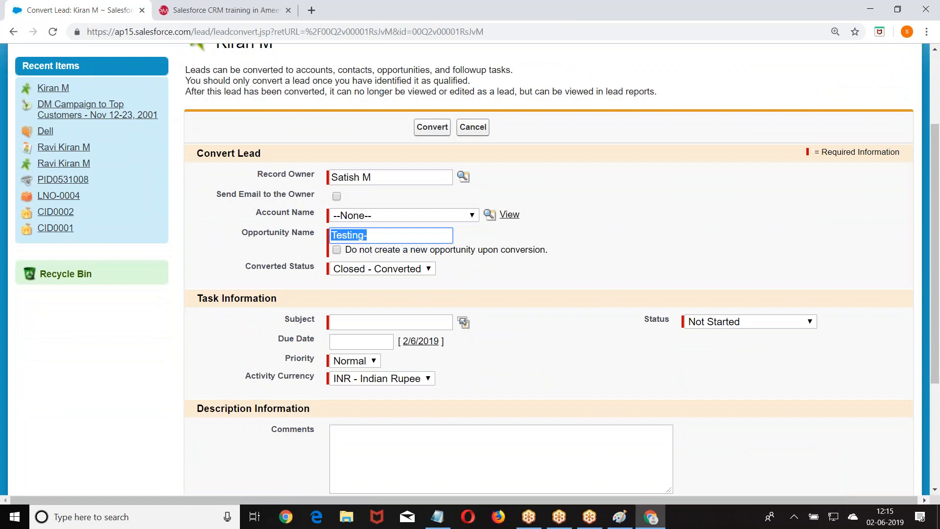
Bring the Campaign and Lead notes to the front in Notepad and maximize them.
left_click(438, 517)
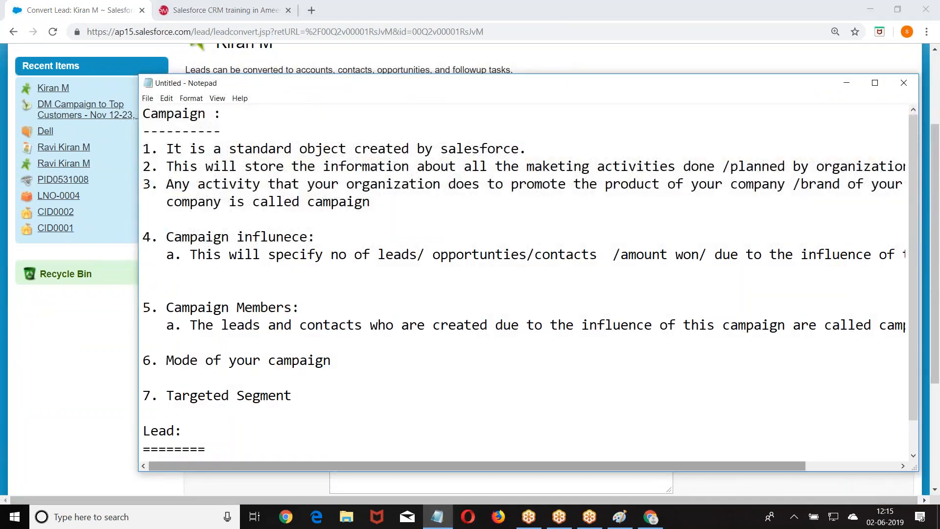
left_click(649, 519)
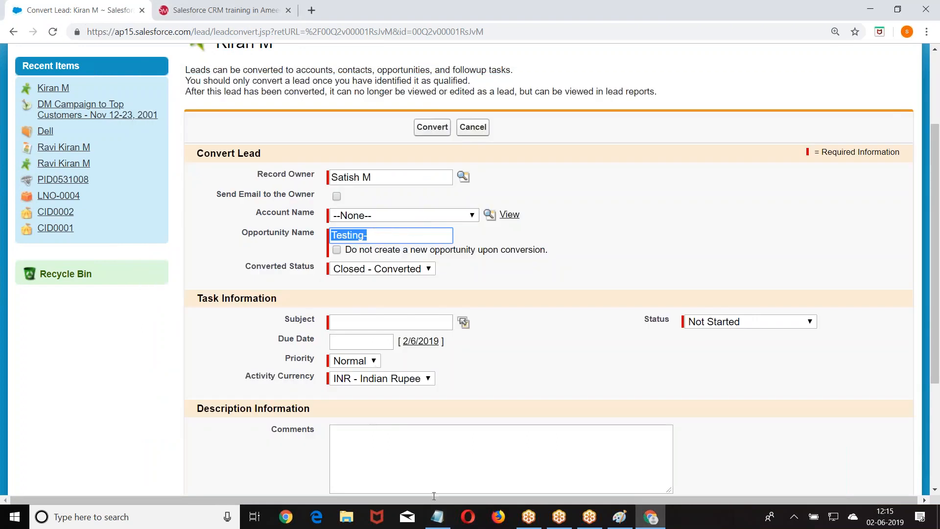
left_click(437, 517)
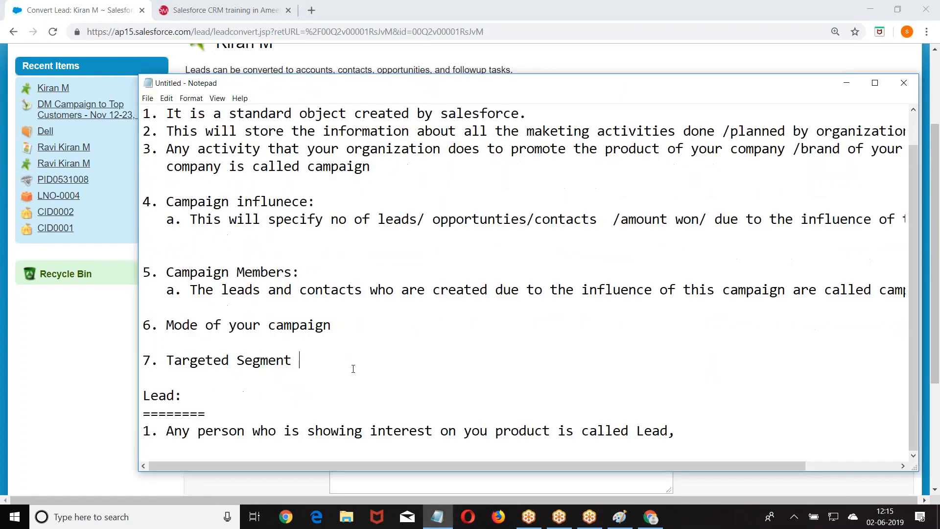
left_click(875, 82)
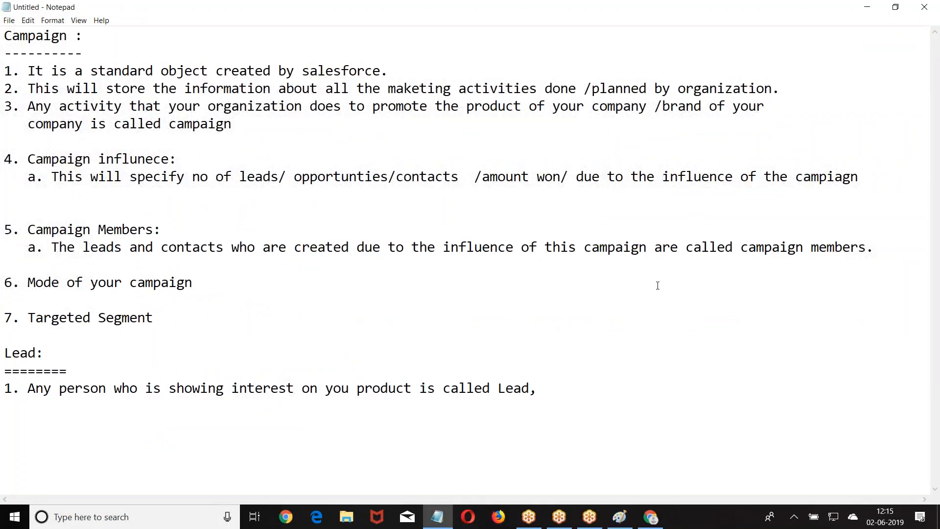
Below the Lead definition, add an example line chaining a person to Capitalinfo to IPhoneX.
left_click(561, 385)
key("Return")
key("Return")
key("Return")
key("Return")
key("Return")
key("Return")
key("Return")
key("Return")
key("Return")
key("Return")
key("Return")
key("Return")
key("Return")
key("Return")
key("Return")
key("Return")
key("Return")
key("Return")
key("Return")
key("Return")
left_click(5, 125)
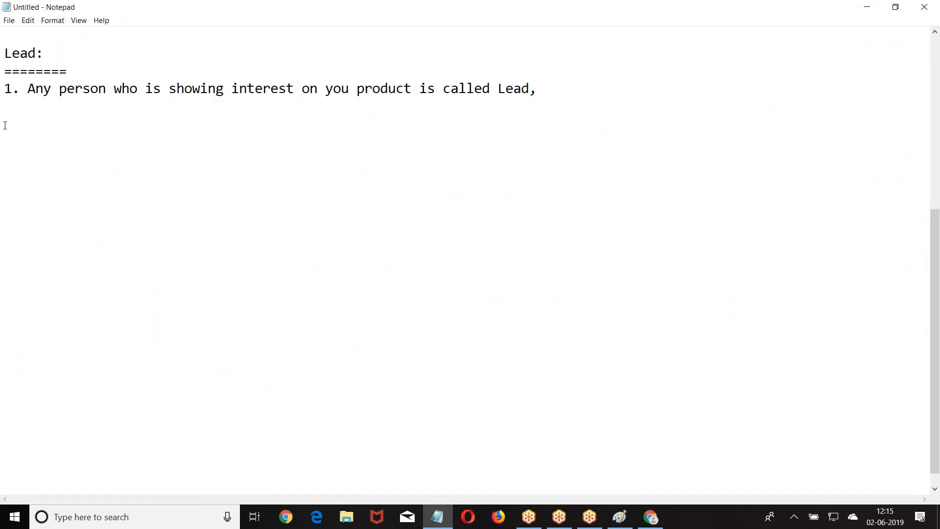
key("Return")
type("Satish---->")
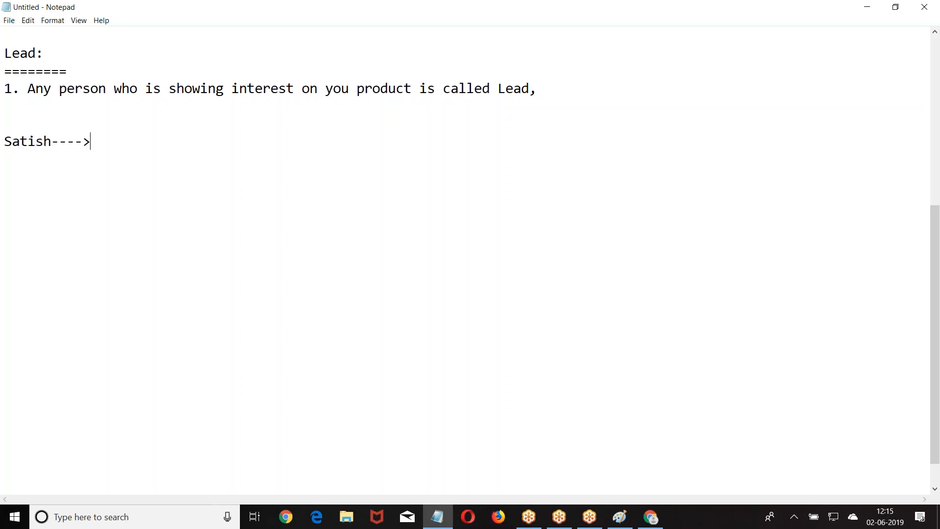
type(" Capitalinfo ----- > ")
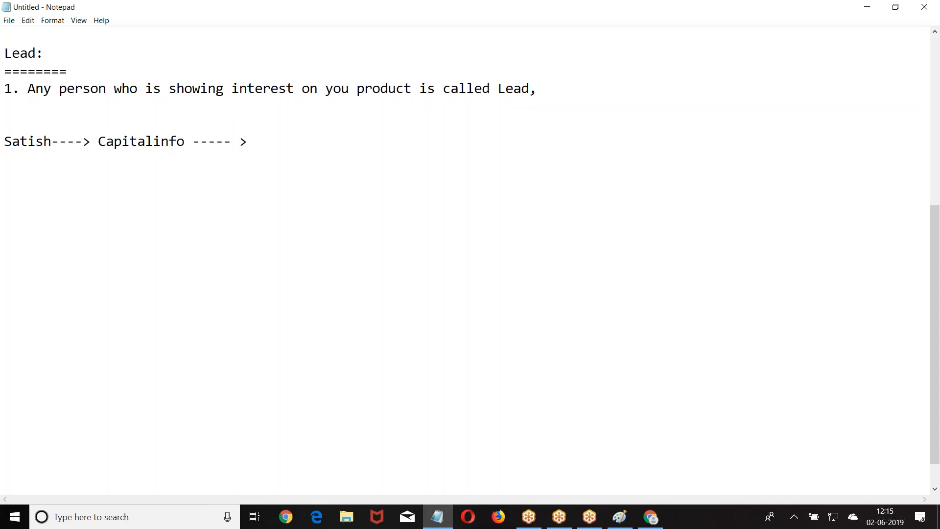
type("IPhoneX")
key("Return")
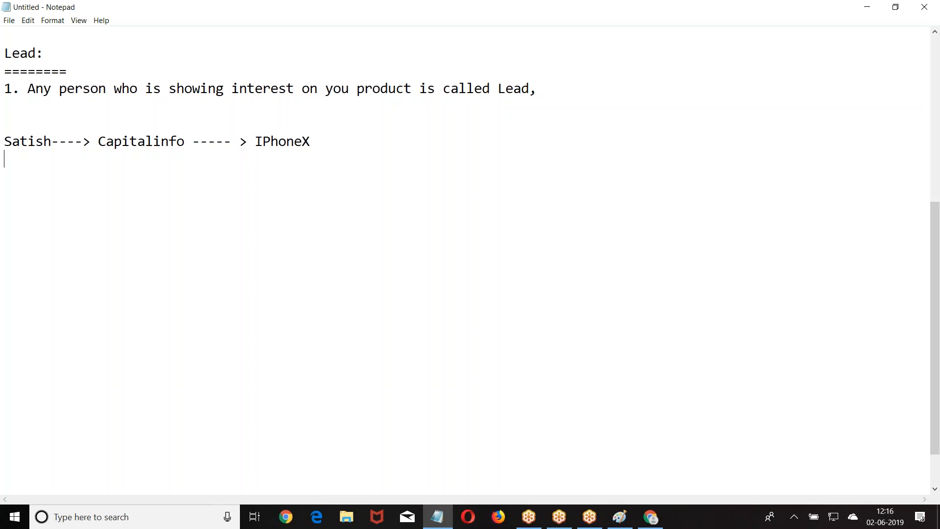
key("Return")
key("Return")
Type mapping lines: CapitalInfo ====> Account, the person ====> Contact, Opportunity ====> IPhoneX worth 80K.
type("Capital")
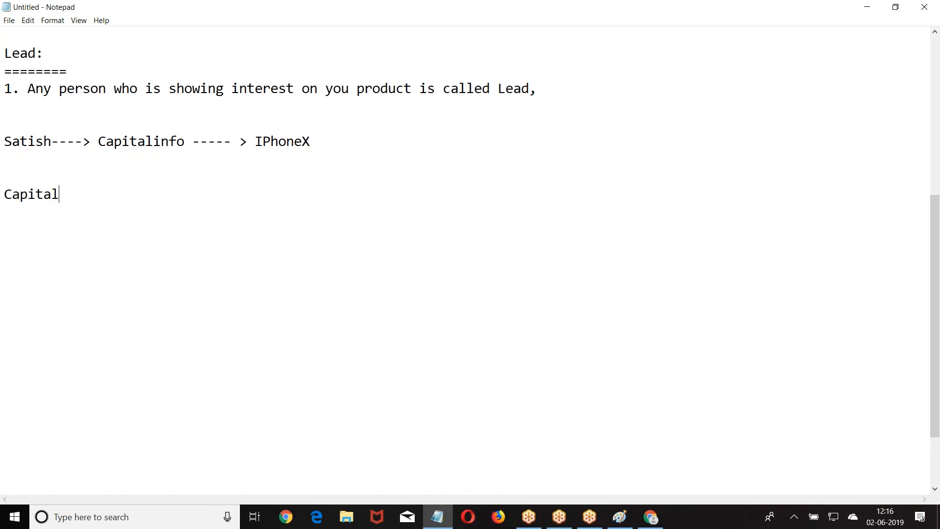
type("Info ====>")
type("Account")
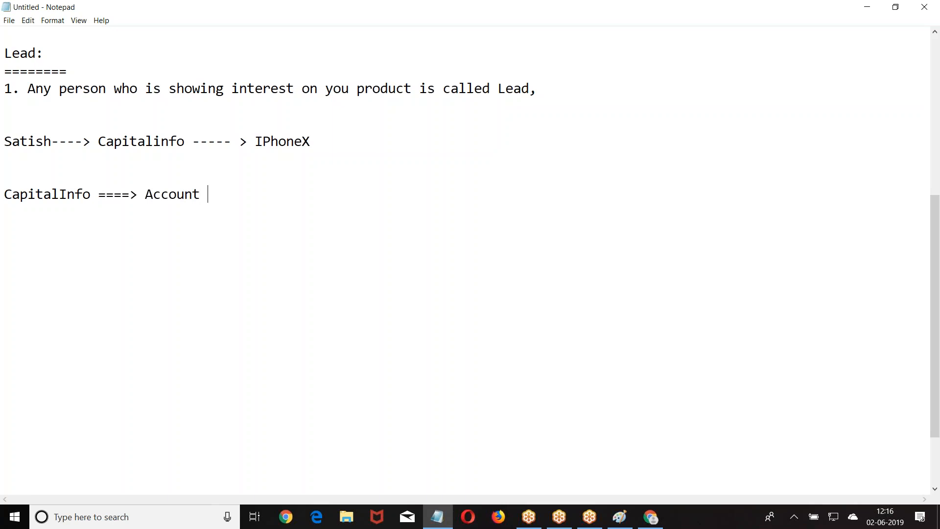
key("Return")
key("Return")
type("Satish  ")
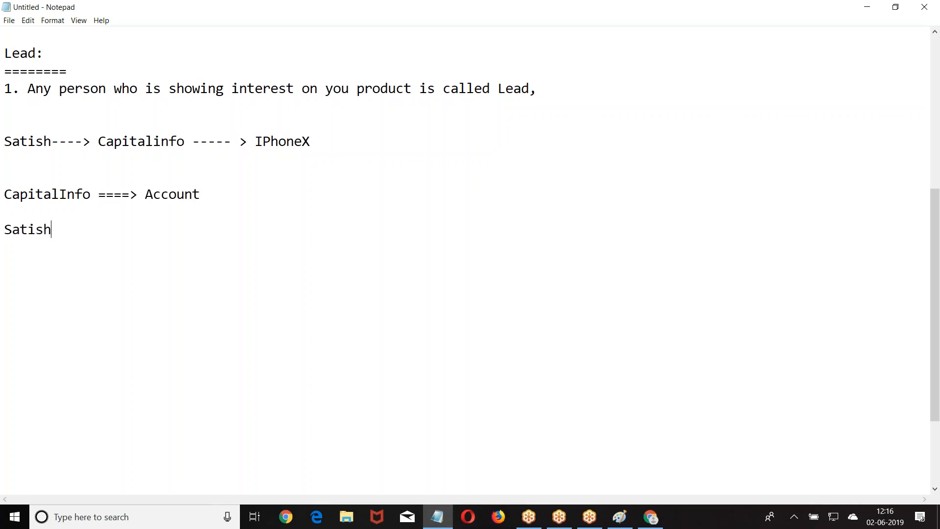
type(" =====> Contact")
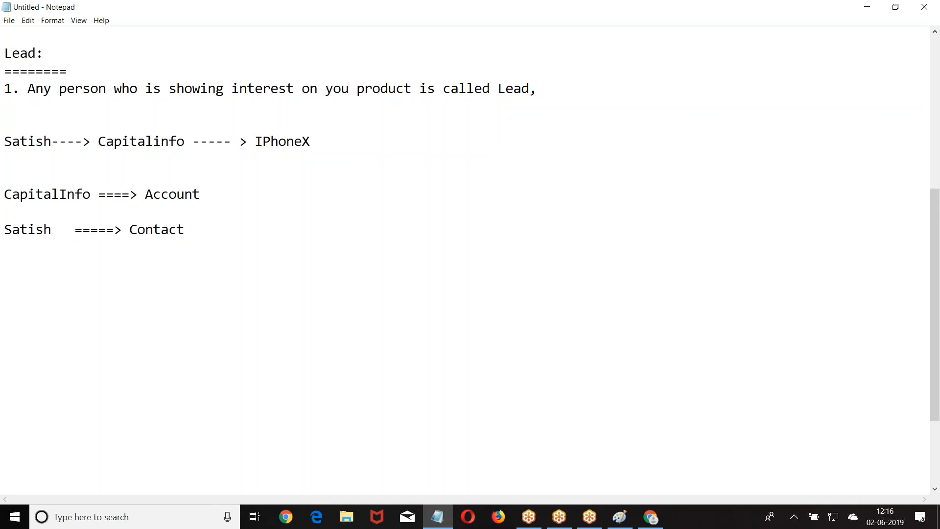
key("Return")
key("Return")
type("Opportunity")
type("===")
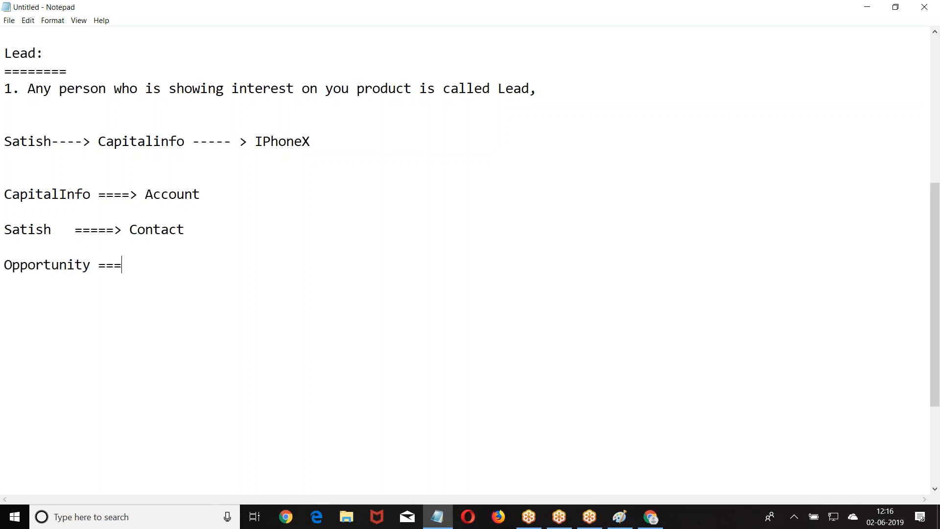
type("=> IPhoneX ===> 9")
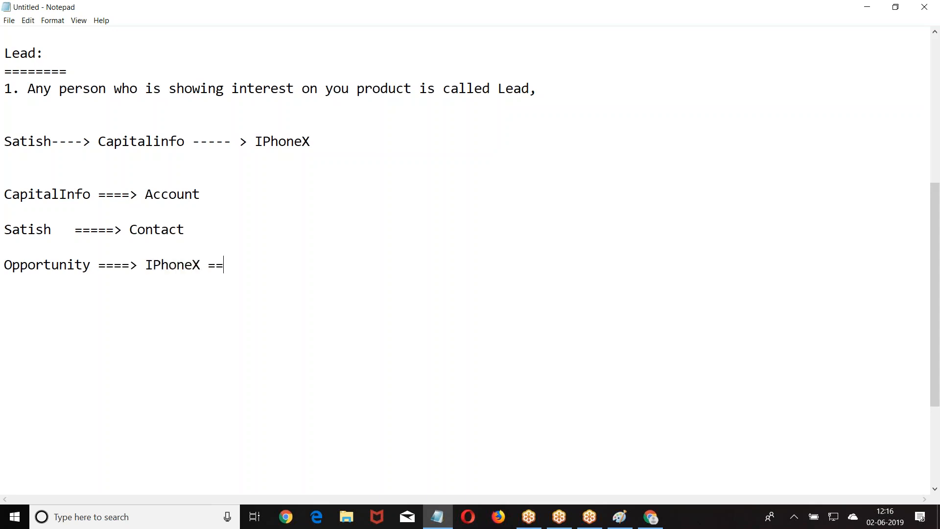
key("BackSpace")
type("80K")
key("Return")
key("Return")
key("Return")
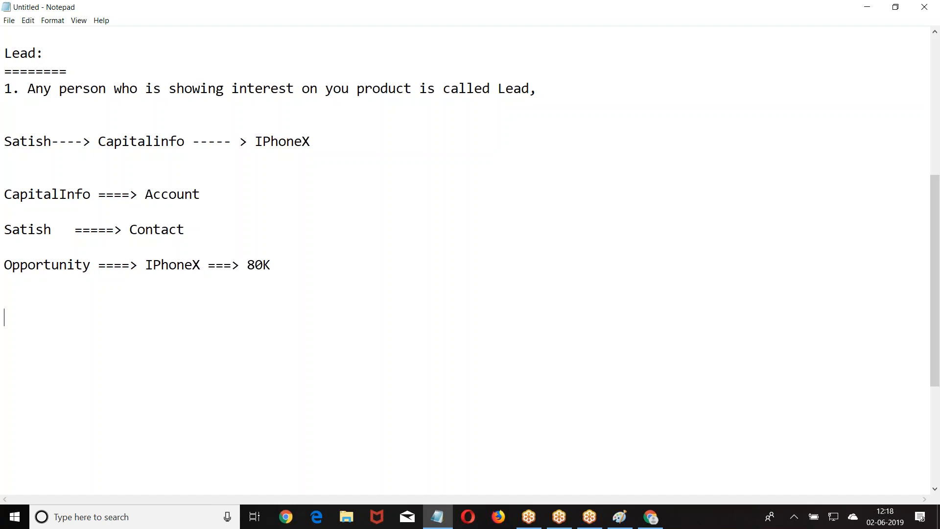
Note 'Standard Fields : Lead ===> Standard Fields' mapping to Account, with an indented Contact line.
type("Standard Field")
key("BackSpace")
type("lds : L")
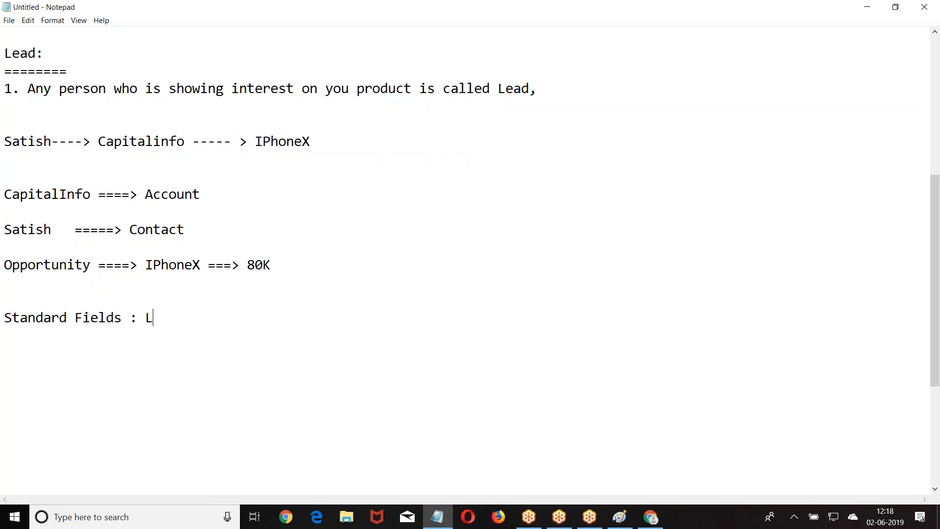
type("ead =====. Standard Fie")
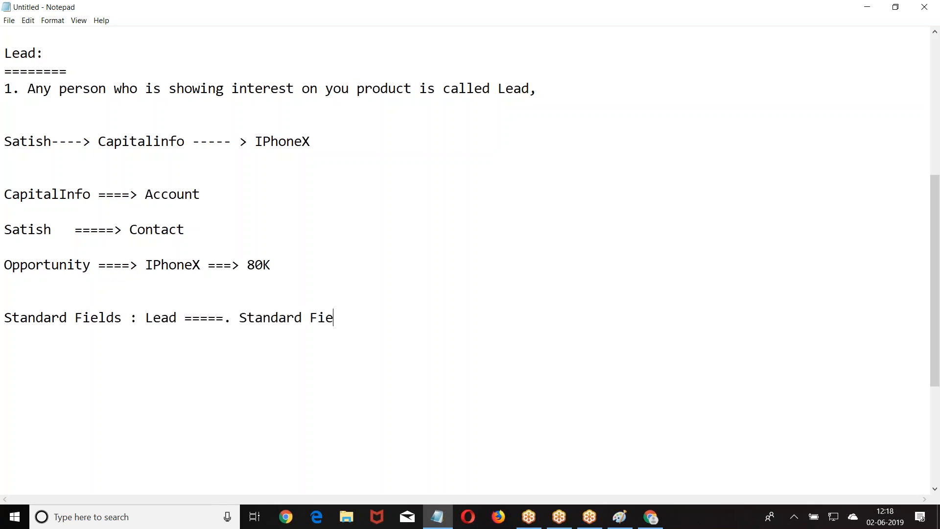
type("lds ===Account")
key("Return")
key("Tab")
key("Tab")
key("Tab")
key("Tab")
key("Tab")
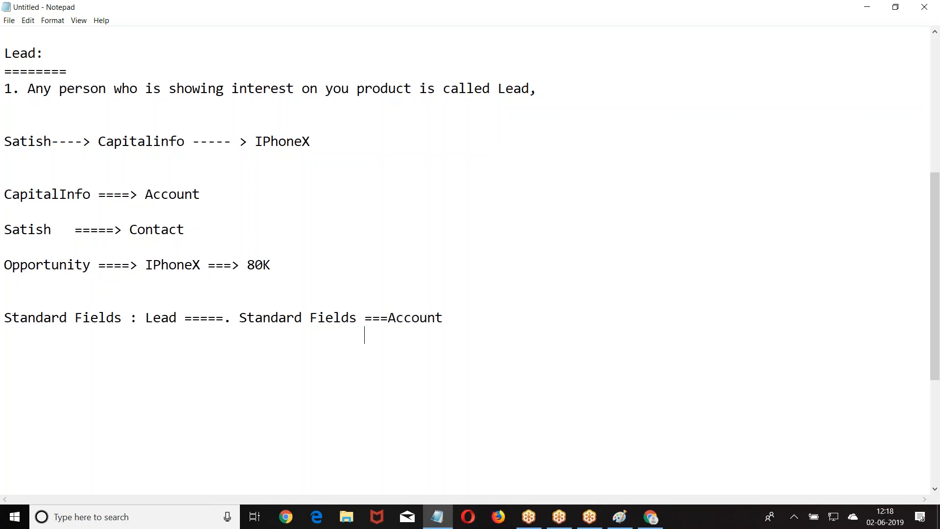
type("===Cnta")
key("BackSpace")
key("BackSpace")
key("BackSpace")
type("ontact")
key("BackSpace")
type("ct")
Add an indented Opportunity line, then begin a 'FieldMapping ====>' line below.
key("Return")
key("Tab")
key("Tab")
key("Tab")
key("Tab")
key("Tab")
key("Tab")
key("BackSpace")
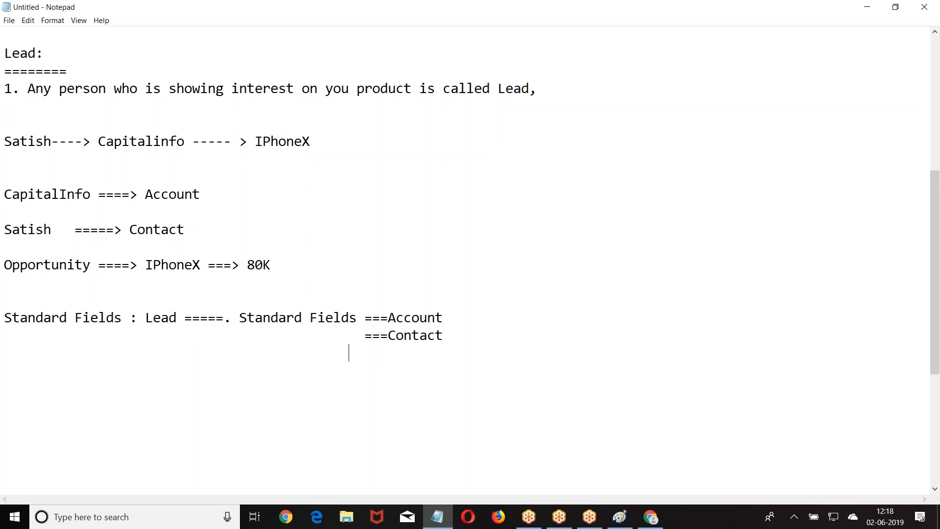
type("===Oppo")
type("rtuntiy")
key("BackSpace")
key("BackSpace")
key("BackSpace")
key("BackSpace")
type("nity")
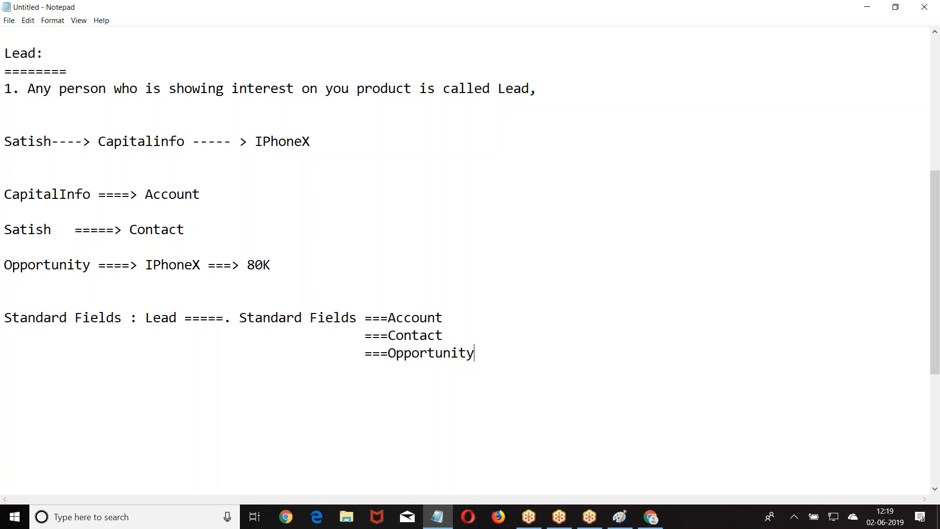
key("Return")
key("Return")
key("Return")
type("Field")
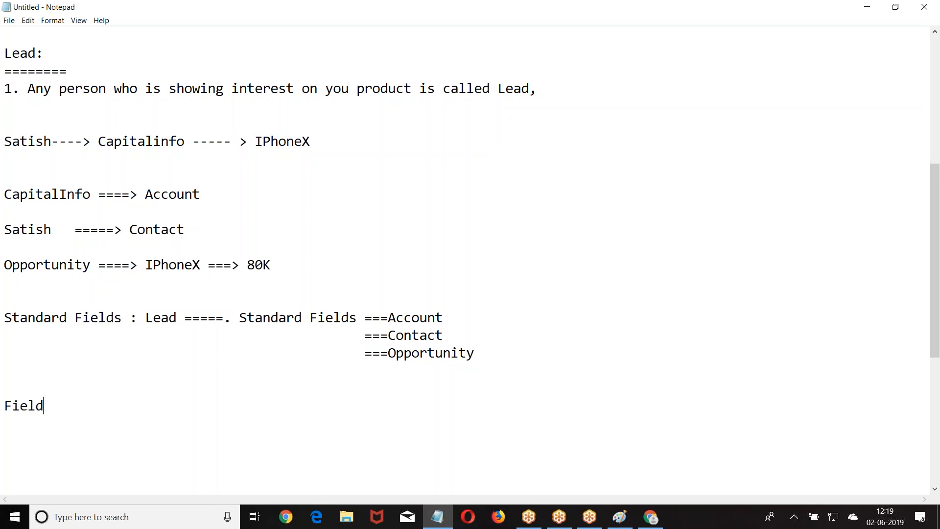
type("Mapping ====>")
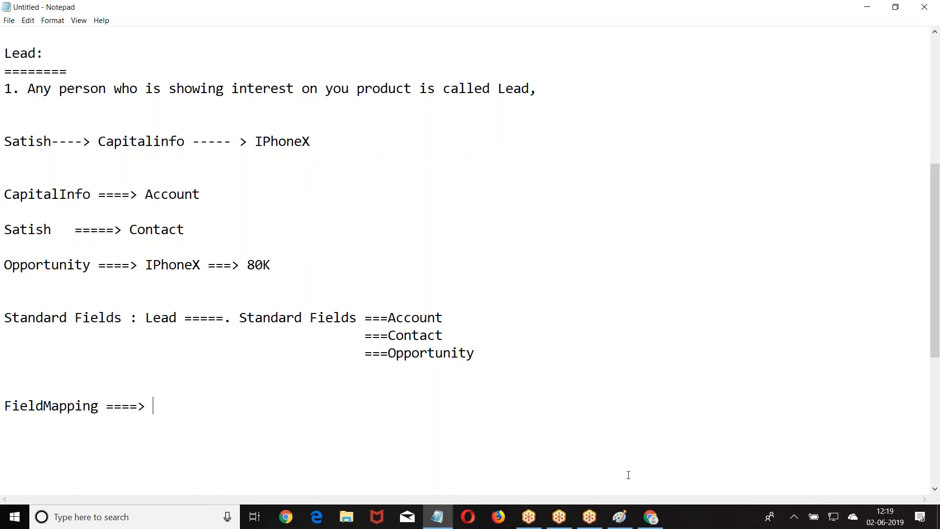
On the Convert Lead page, choose 'Create New Account: Testing' as the account.
left_click(650, 517)
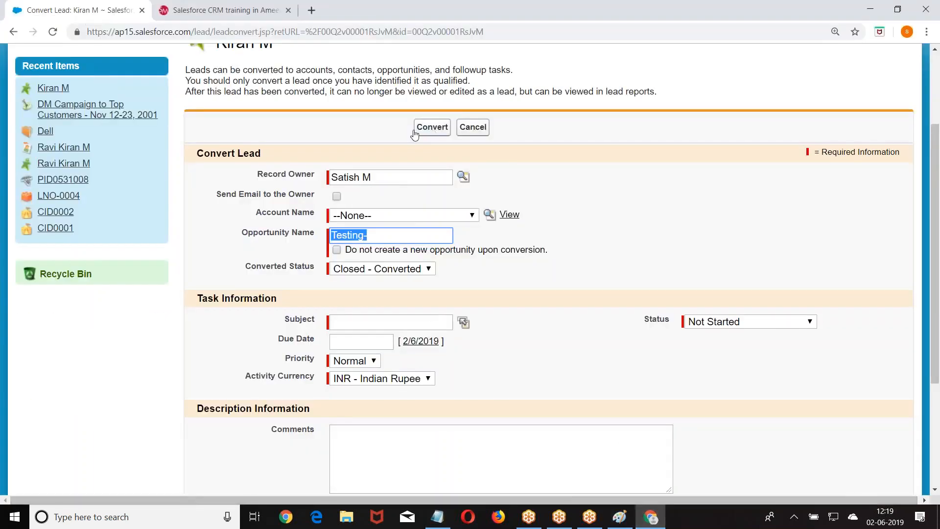
left_click(430, 128)
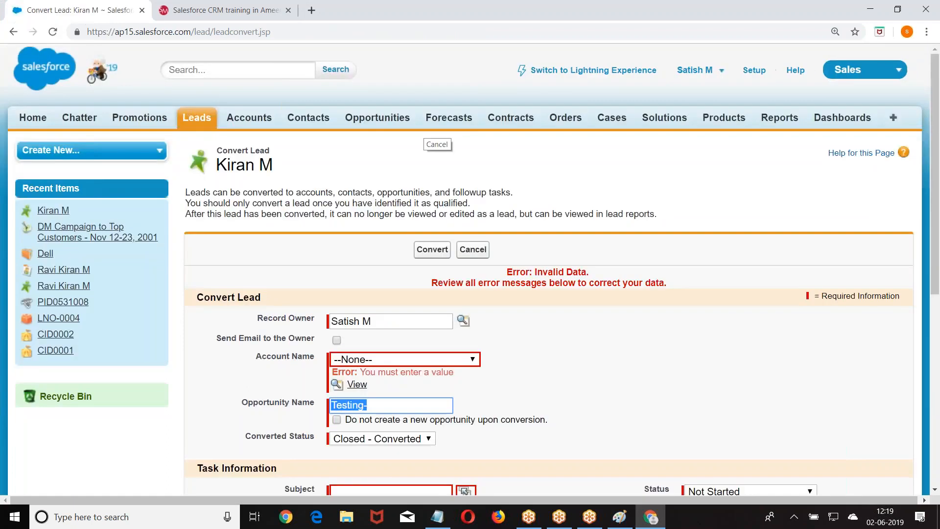
scroll(549, 294, "down", 3)
left_click(372, 175)
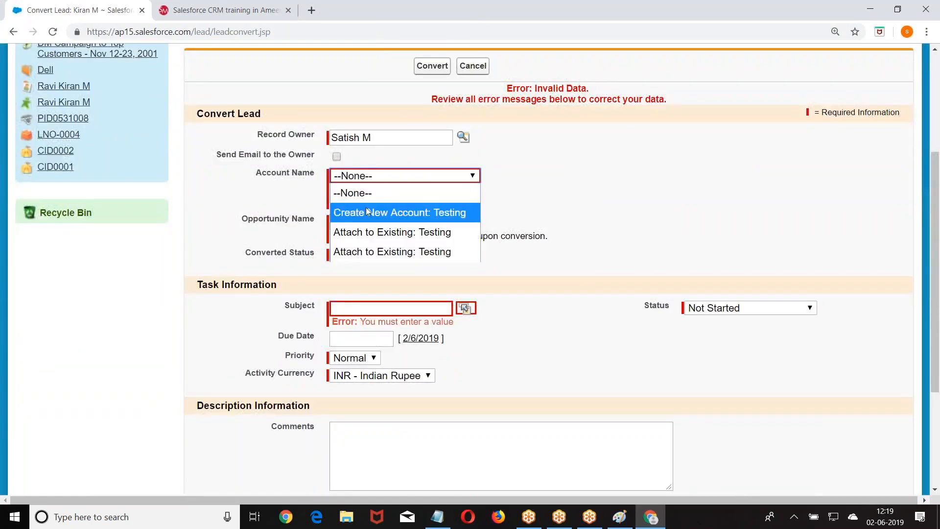
left_click(368, 211)
Submit the conversion and review the Testing account's contact and Testing- opportunity.
left_click(430, 68)
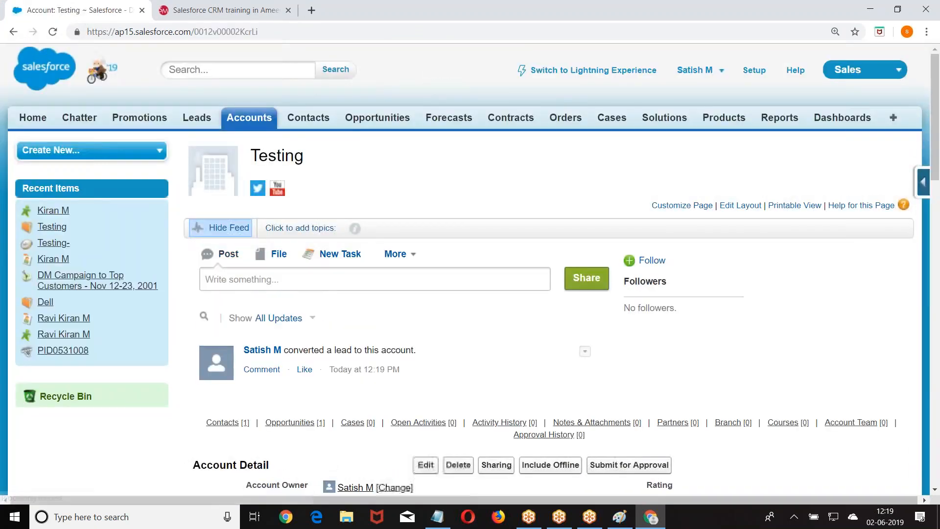
scroll(281, 56, "down", 2)
scroll(255, 133, "down", 8)
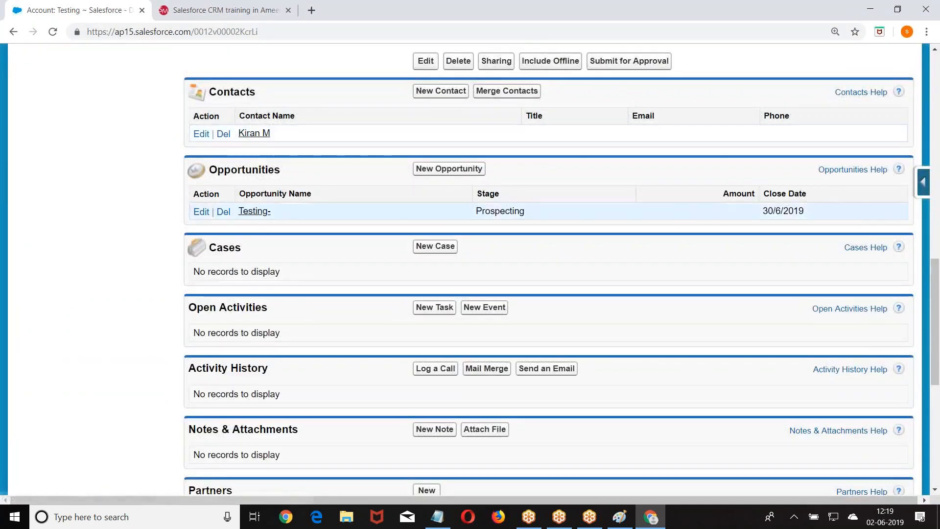
scroll(283, 208, "up", 5)
Load the Today's Leads view, showing one Open - Not Contacted lead from Testing.
scroll(470, 270, "up", 9)
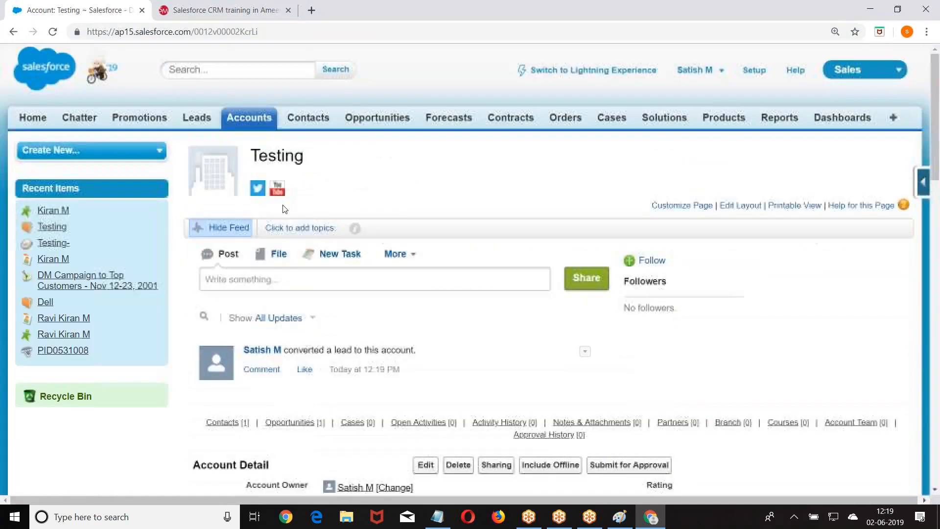
left_click(197, 121)
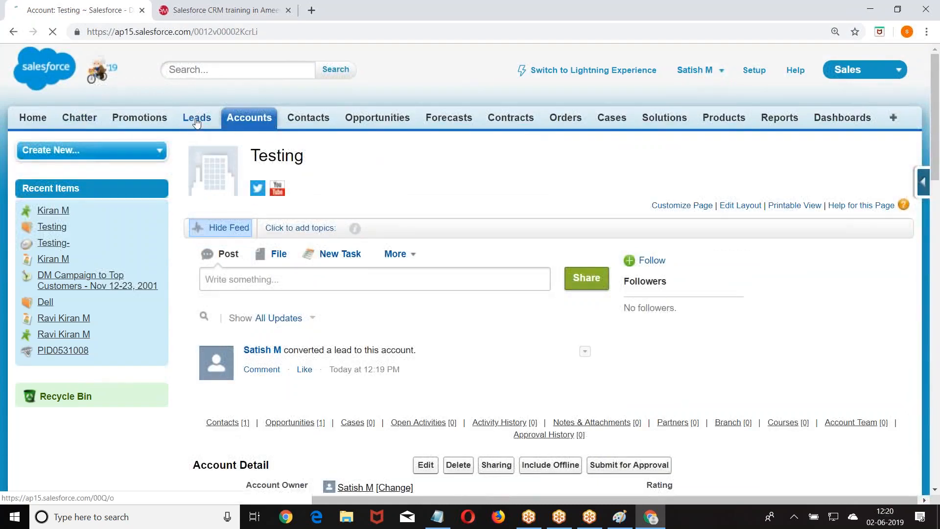
left_click(357, 194)
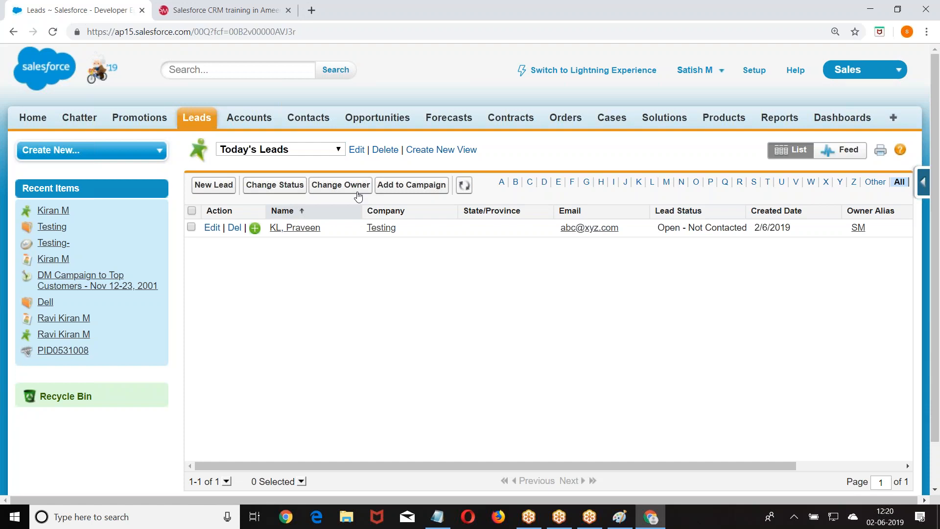
Open the lead's Convert form, tick 'Do not create a new opportunity upon conversion', then go to Setup.
left_click(296, 228)
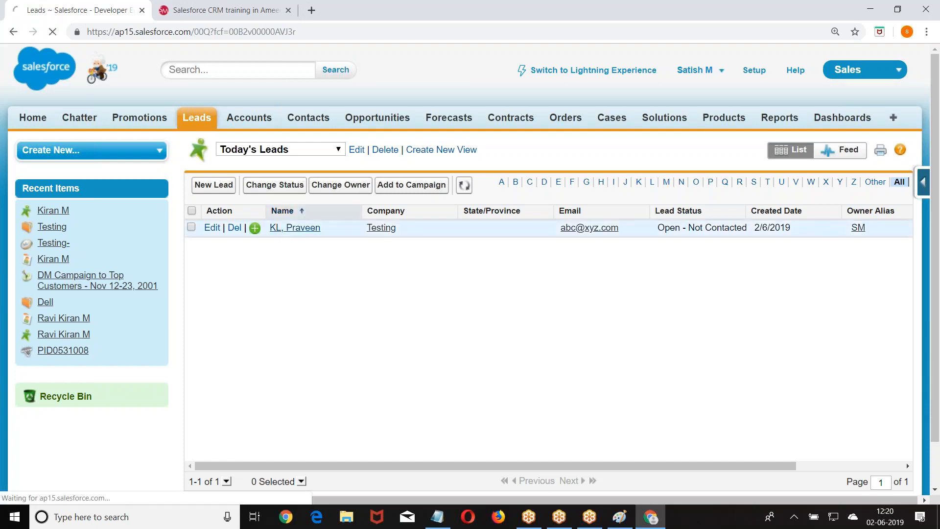
scroll(401, 275, "down", 7)
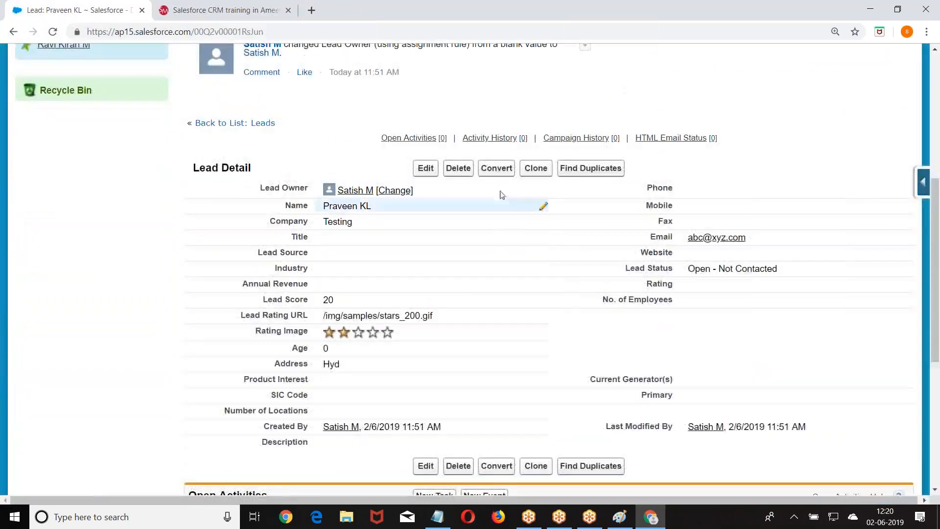
left_click(495, 169)
scroll(291, 219, "down", 3)
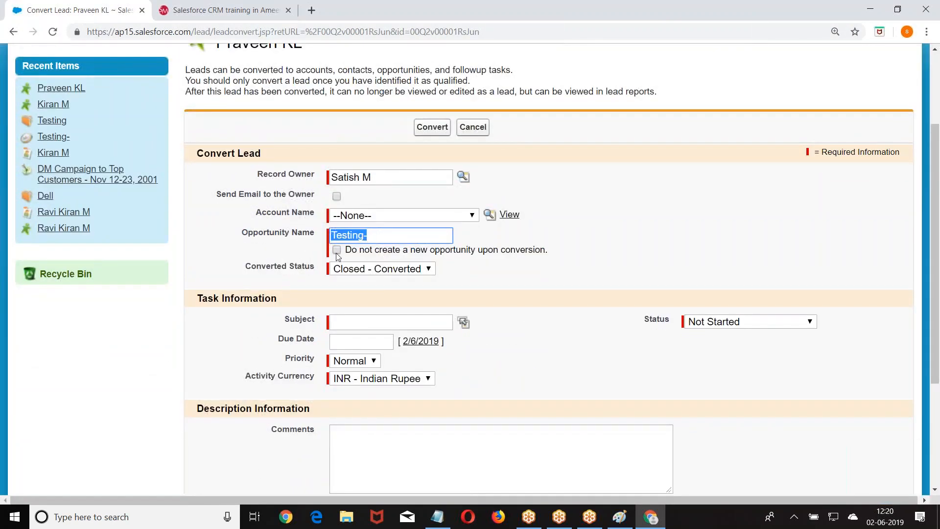
left_click(337, 250)
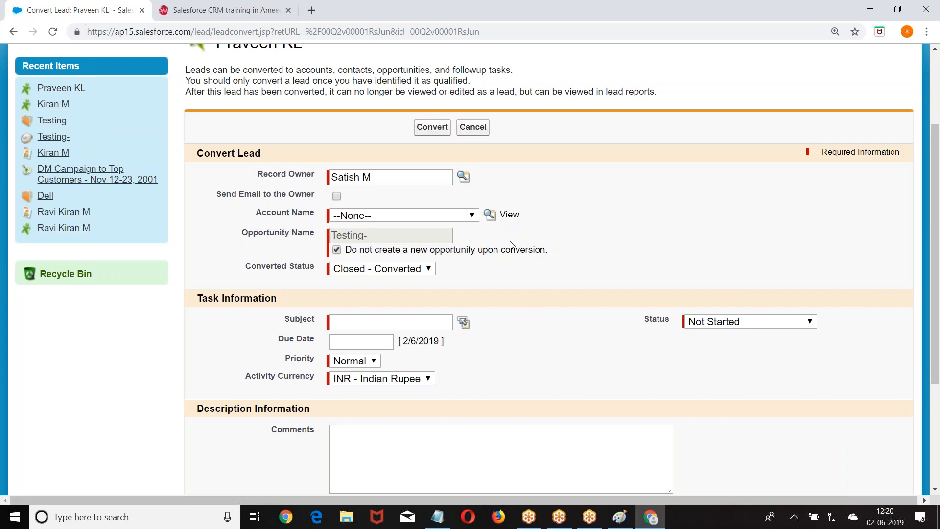
scroll(510, 244, "up", 3)
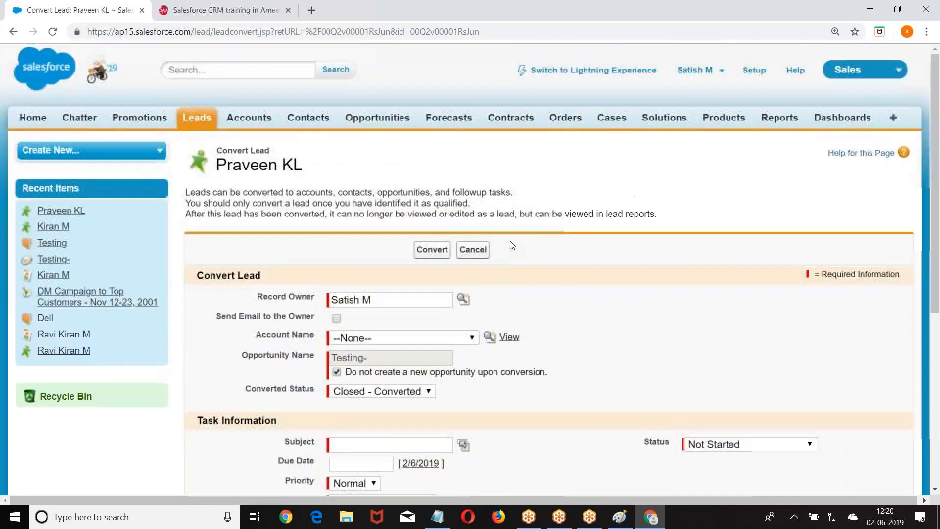
left_click(749, 72)
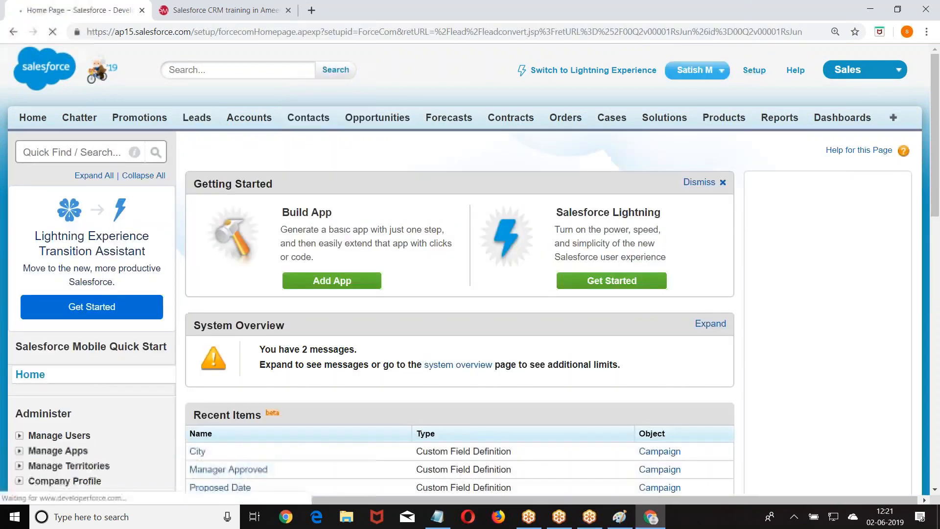
Navigate Setup to Customize > Leads > Fields and open Map Lead Fields.
scroll(204, 128, "down", 4)
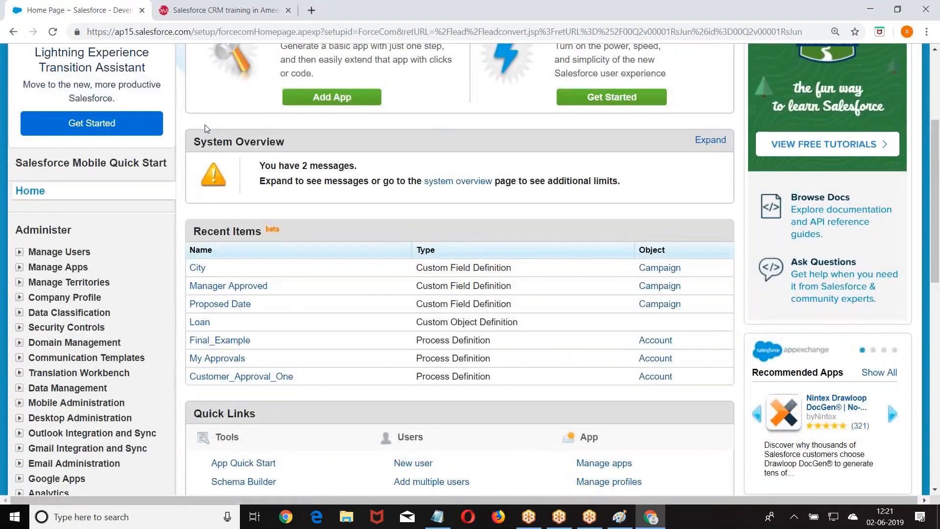
scroll(205, 126, "down", 6)
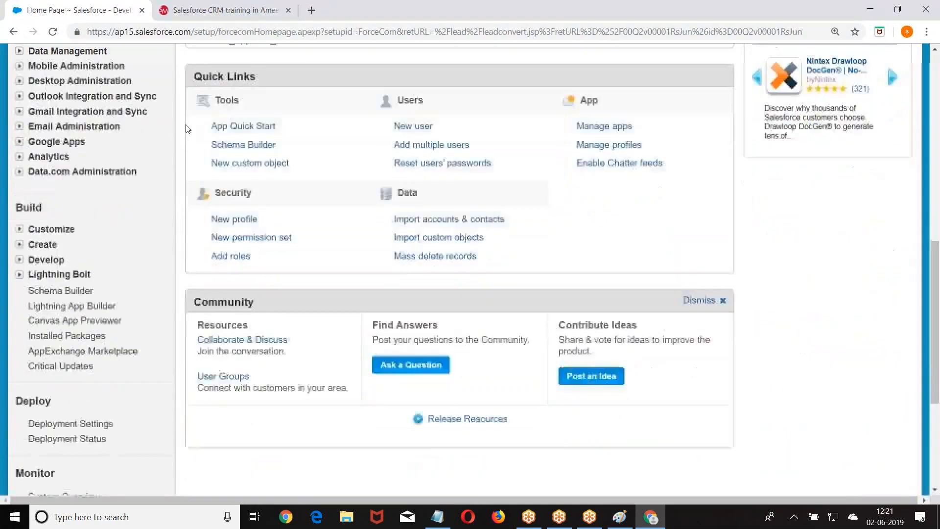
left_click(19, 260)
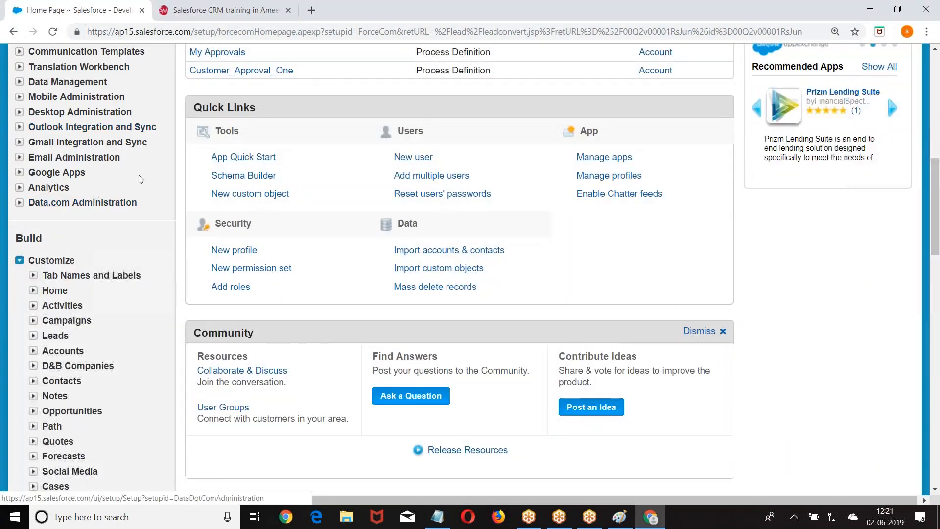
scroll(140, 178, "down", 3)
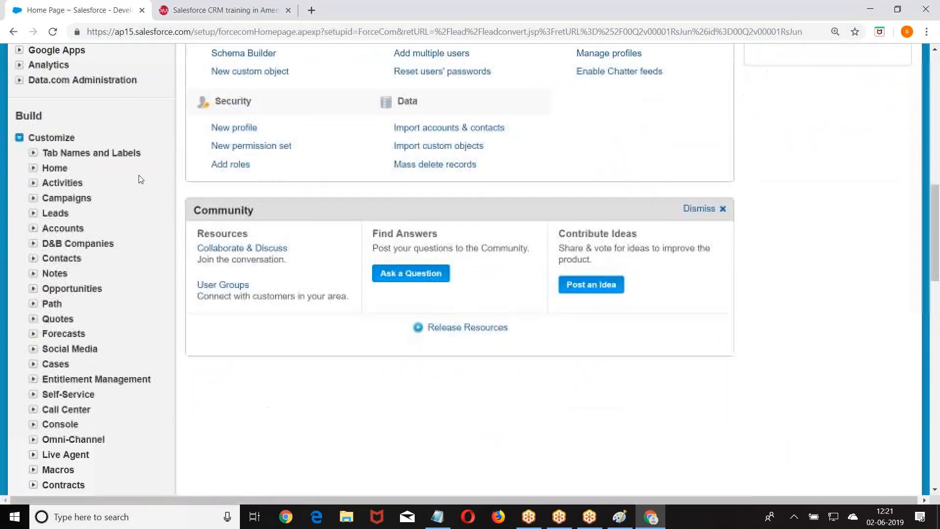
left_click(33, 213)
scroll(124, 132, "down", 3)
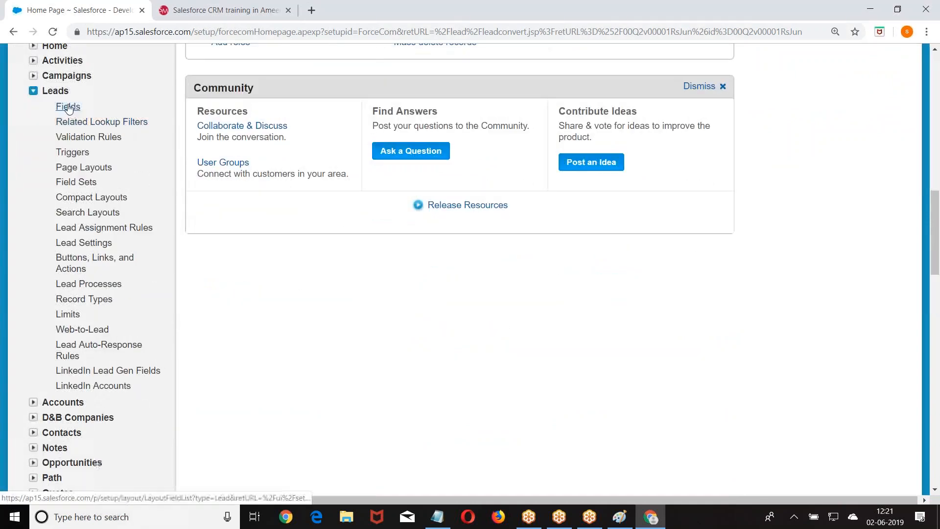
left_click(68, 107)
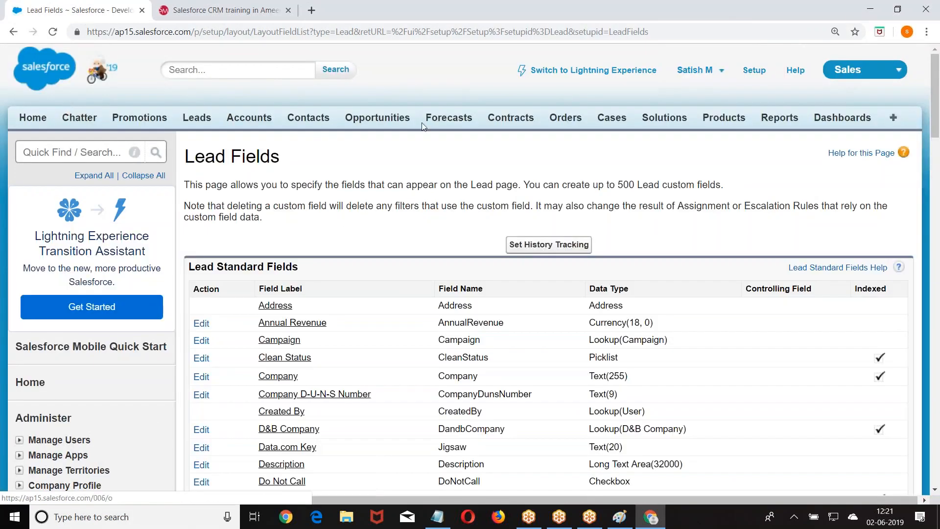
scroll(422, 122, "down", 15)
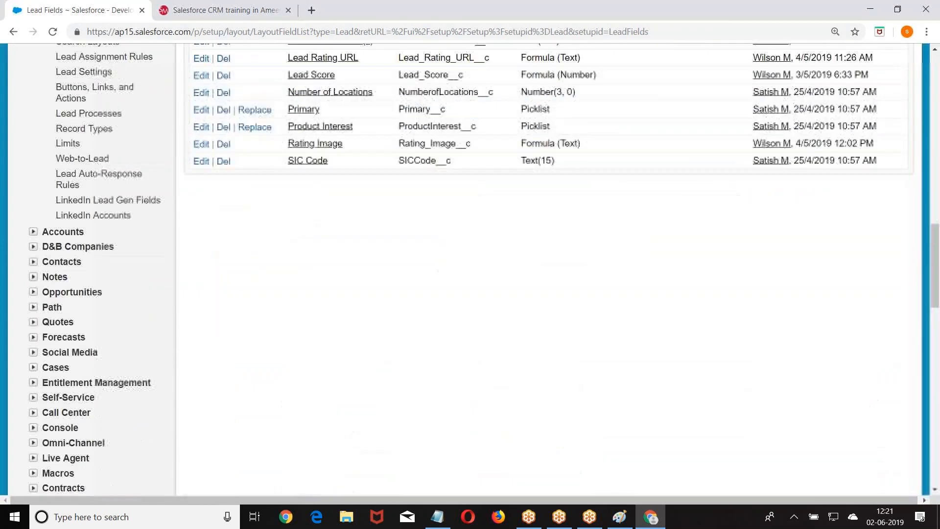
scroll(455, 143, "up", 3)
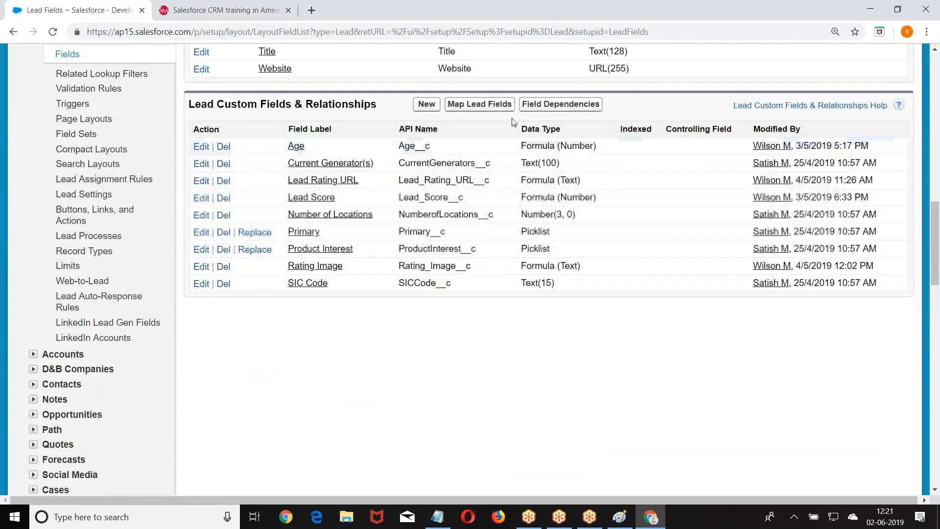
left_click(485, 104)
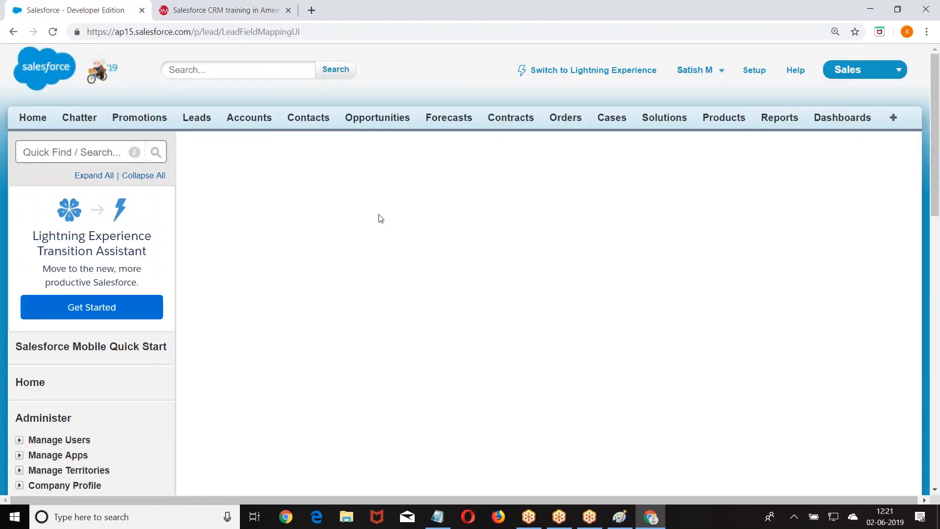
Map lead Age to Number of Locations and Current Generator(S) to Manager, then show Contact mappings.
scroll(377, 216, "down", 4)
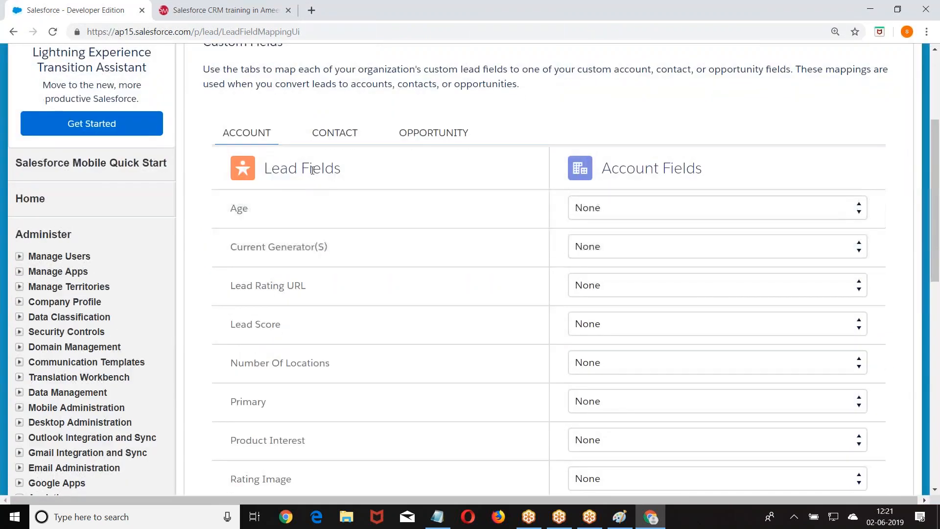
scroll(309, 414, "down", 3)
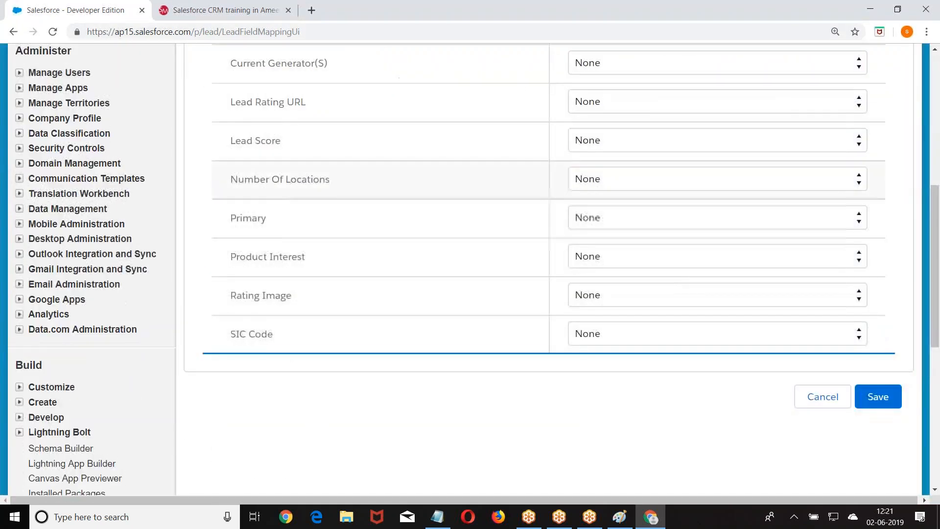
scroll(278, 161, "up", 3)
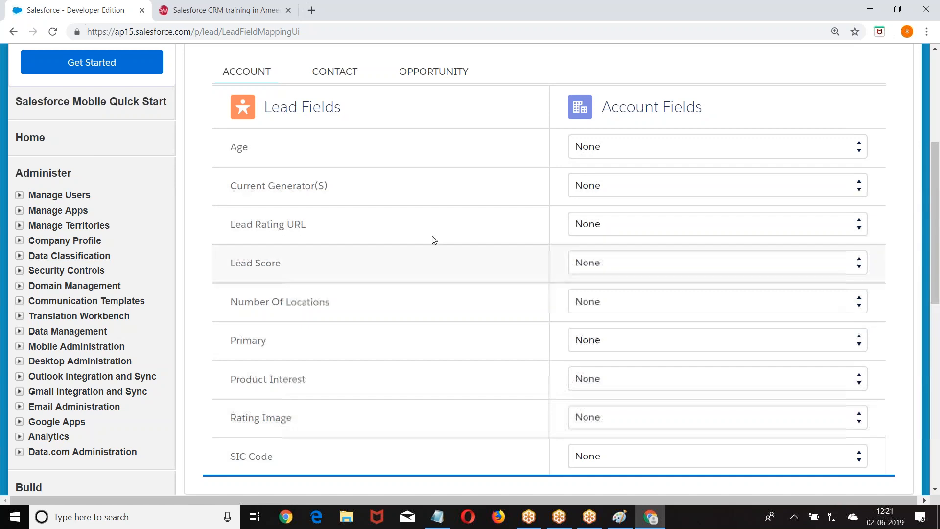
left_click(645, 145)
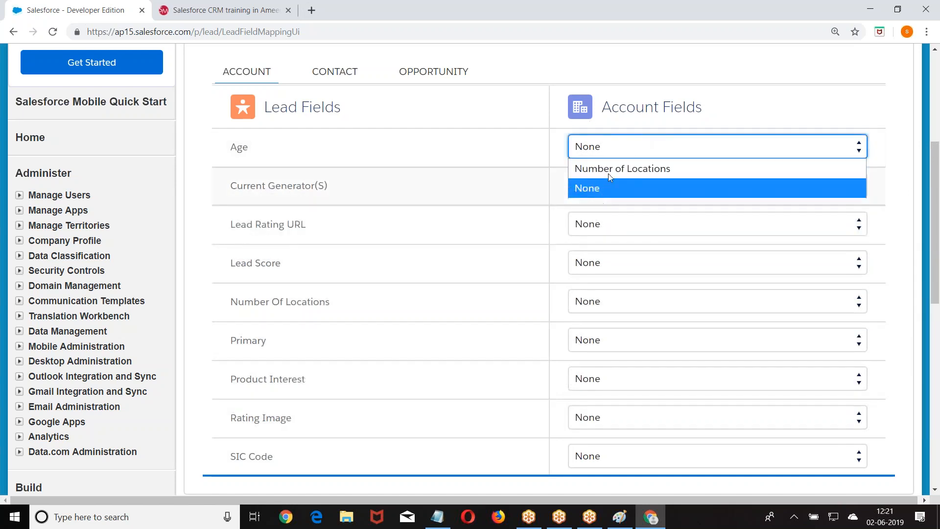
left_click(612, 166)
left_click(628, 184)
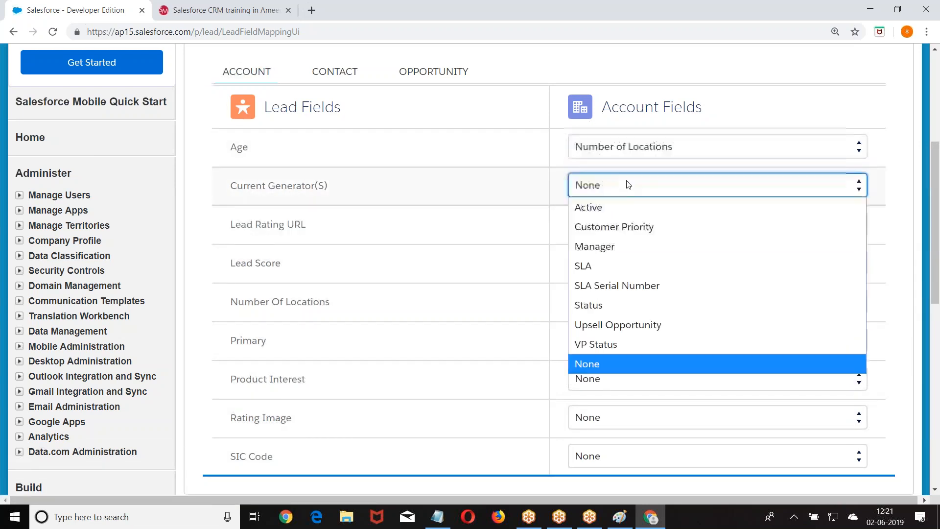
left_click(612, 246)
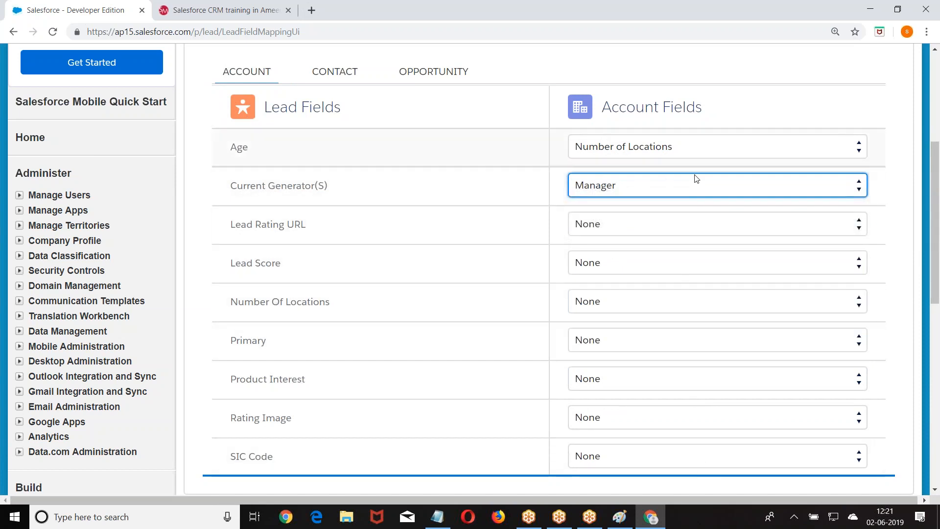
left_click(342, 74)
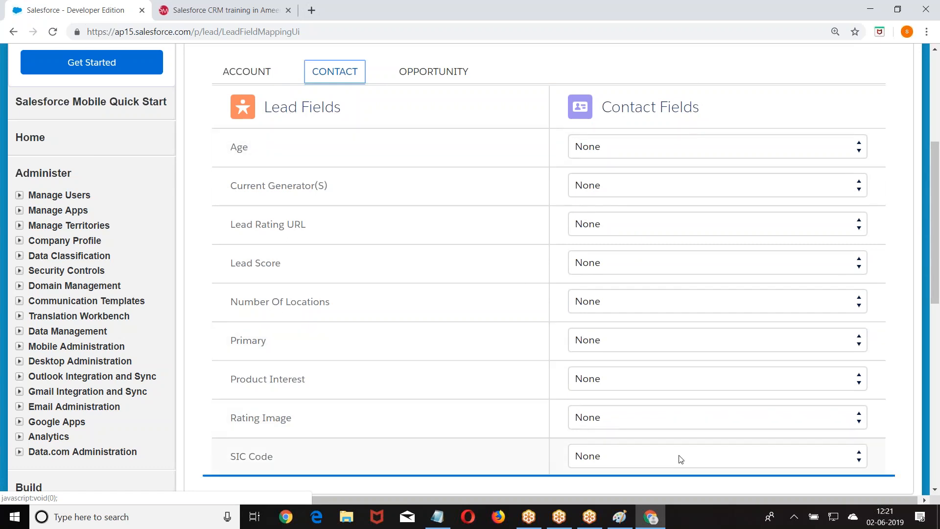
Switch to the Opportunity mappings, where every custom lead field still maps to None.
left_click(430, 72)
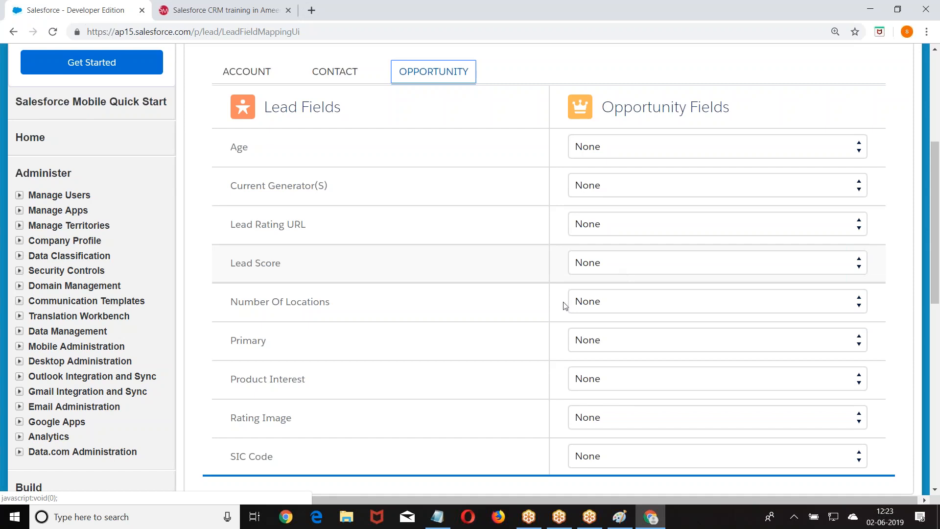
Reopen Lead Conversion Field Mapping via Customize > Leads > Fields > Map Lead Fields.
scroll(562, 304, "down", 8)
scroll(93, 245, "up", 3)
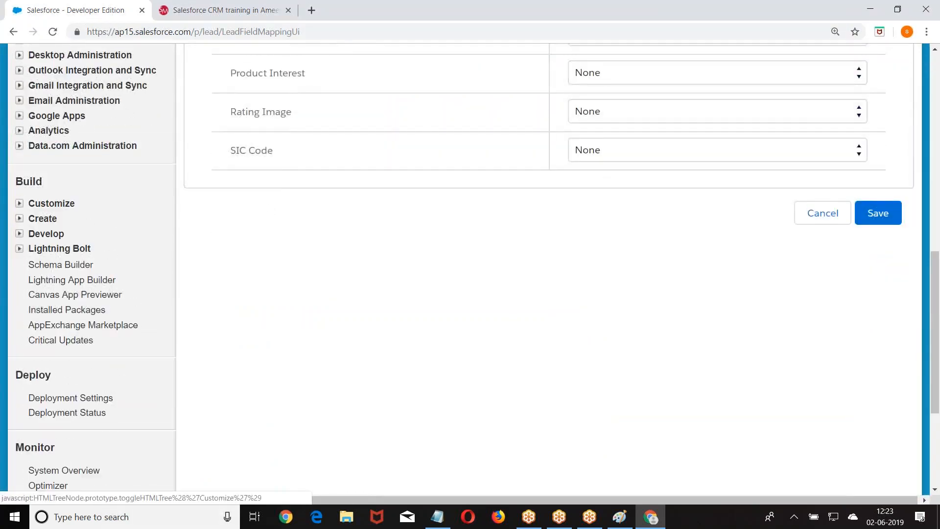
left_click(49, 203)
left_click(55, 279)
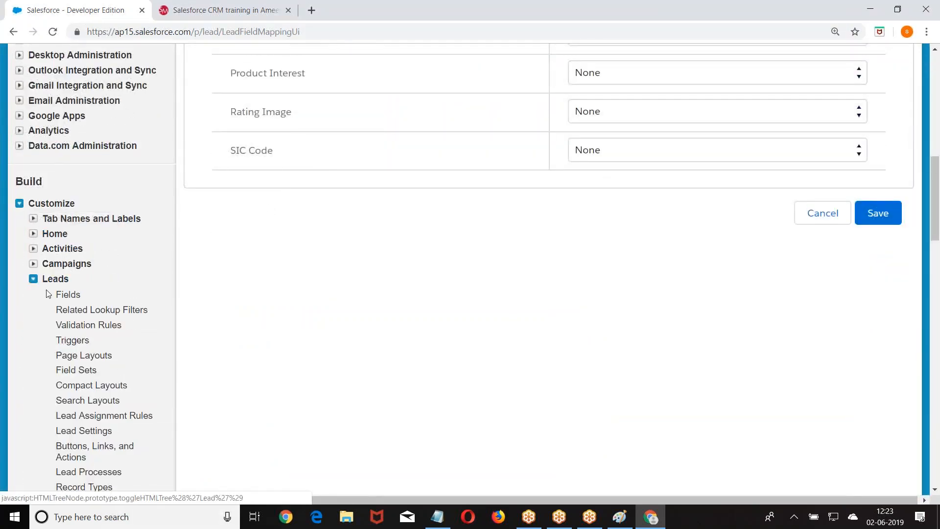
left_click(68, 296)
scroll(470, 269, "down", 10)
scroll(405, 176, "down", 5)
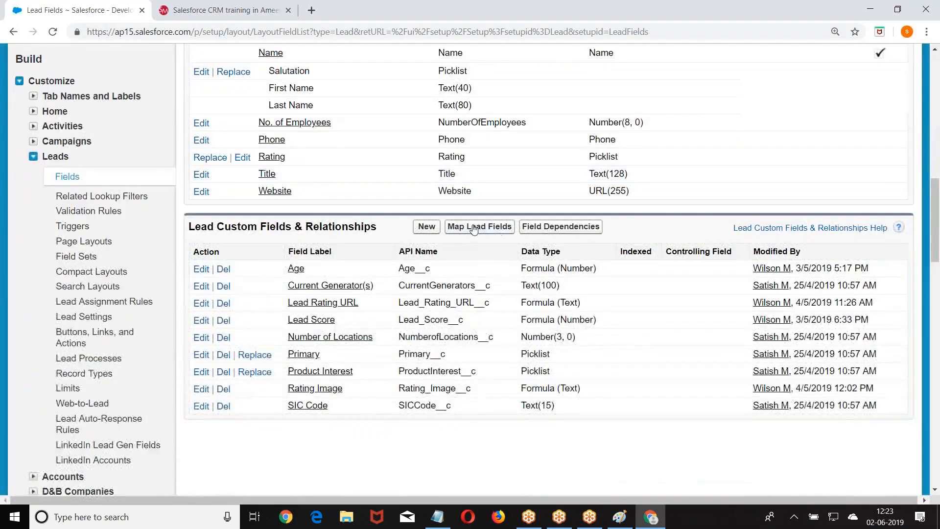
left_click(460, 230)
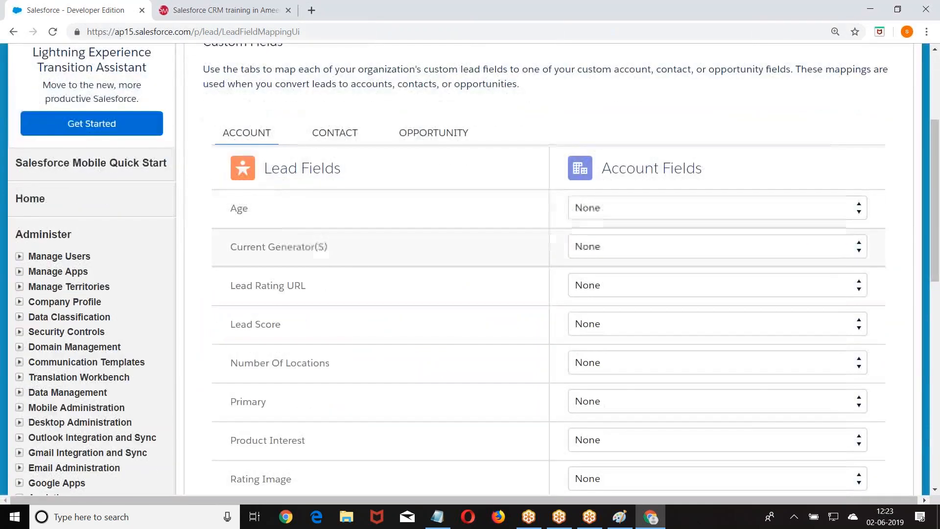
Check the account field choices for Age, then log out of Salesforce.
scroll(224, 292, "down", 2)
scroll(237, 346, "down", 1)
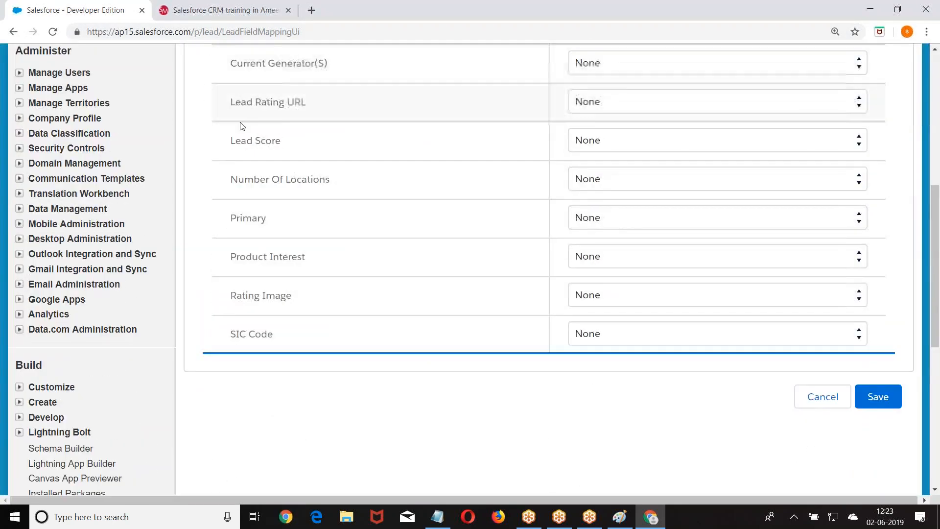
scroll(293, 210, "up", 2)
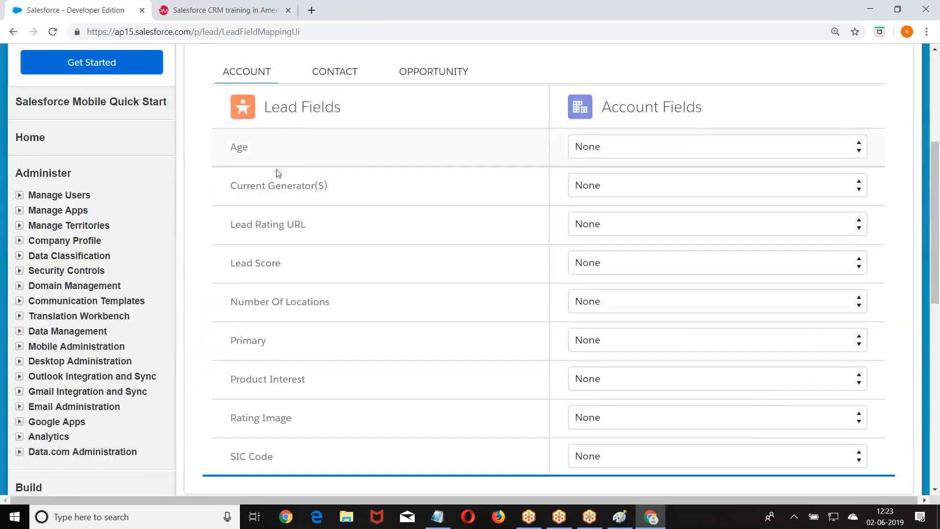
left_click(617, 141)
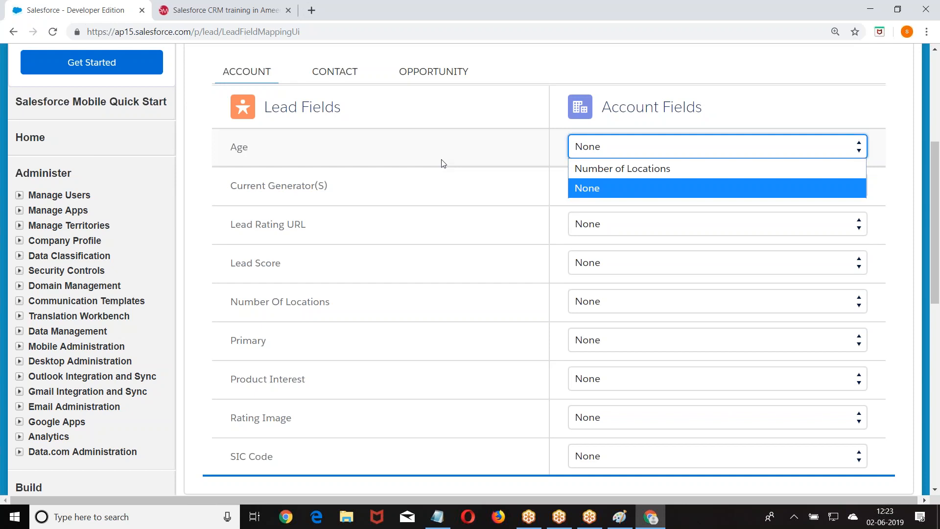
scroll(444, 163, "up", 5)
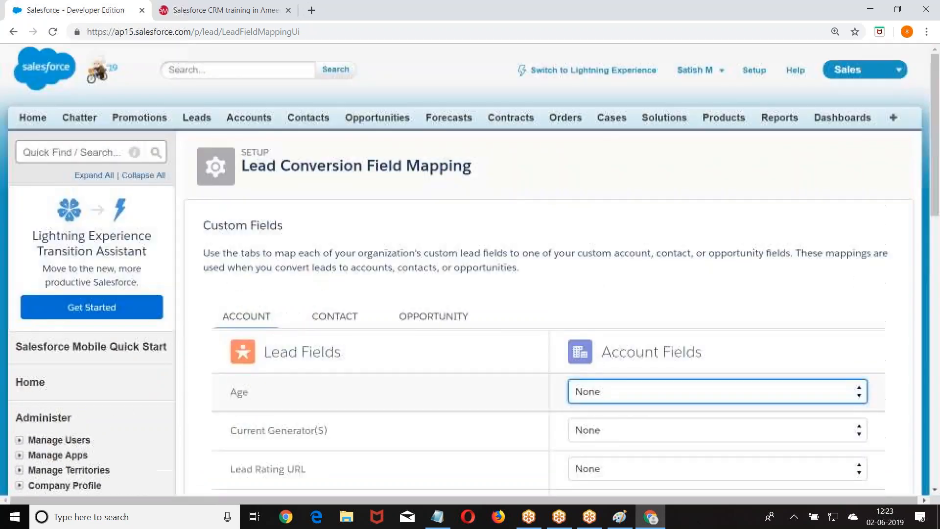
left_click(722, 71)
left_click(588, 169)
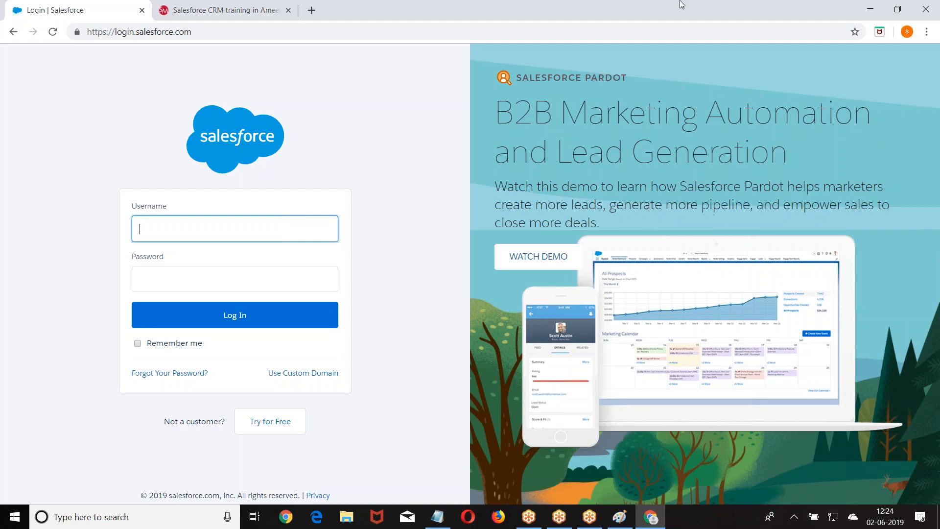
Restore the Chrome window to a smaller size so the Notepad lead notes show behind it.
double_click(487, 5)
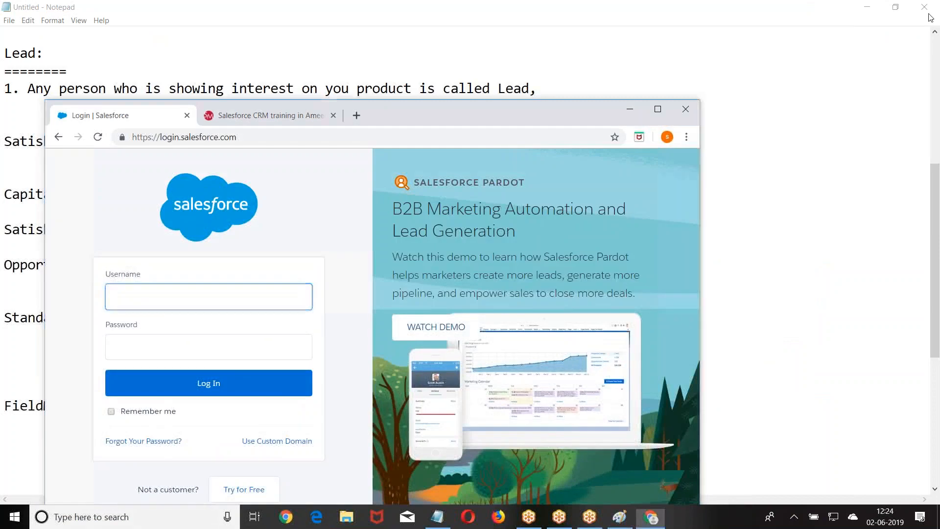